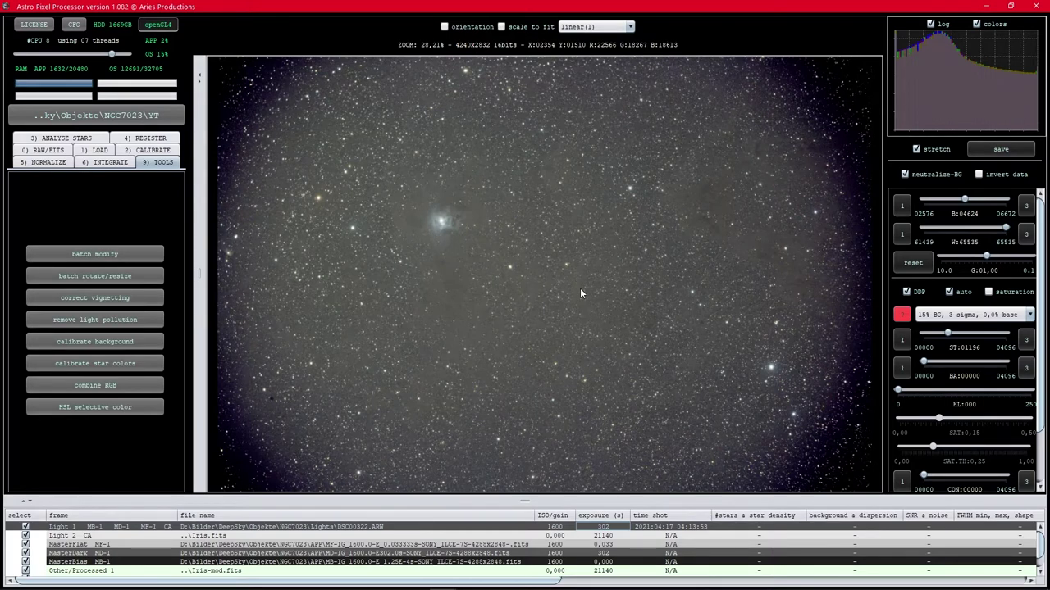
- Zoom around the raw Iris light frame, then load the MasterFlat frame for viewing
{"action": "left_click", "coordinate": [421, 210]}
{"action": "right_click", "coordinate": [422, 209]}
{"action": "scroll", "coordinate": [636, 287], "scroll_direction": "up", "scroll_amount": 5}
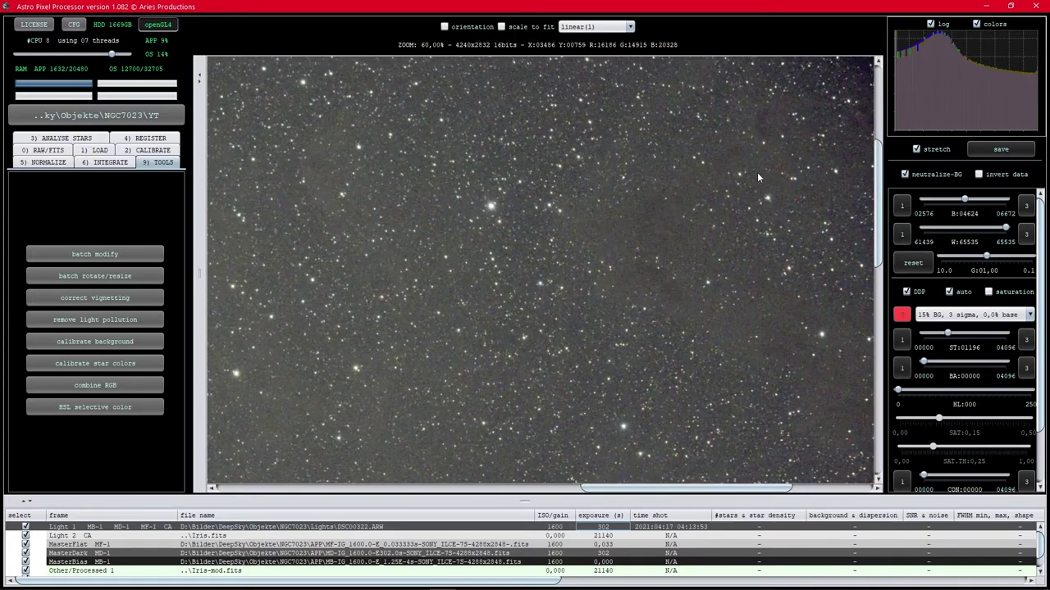
{"action": "left_click_drag", "start_coordinate": [697, 488], "coordinate": [748, 488]}
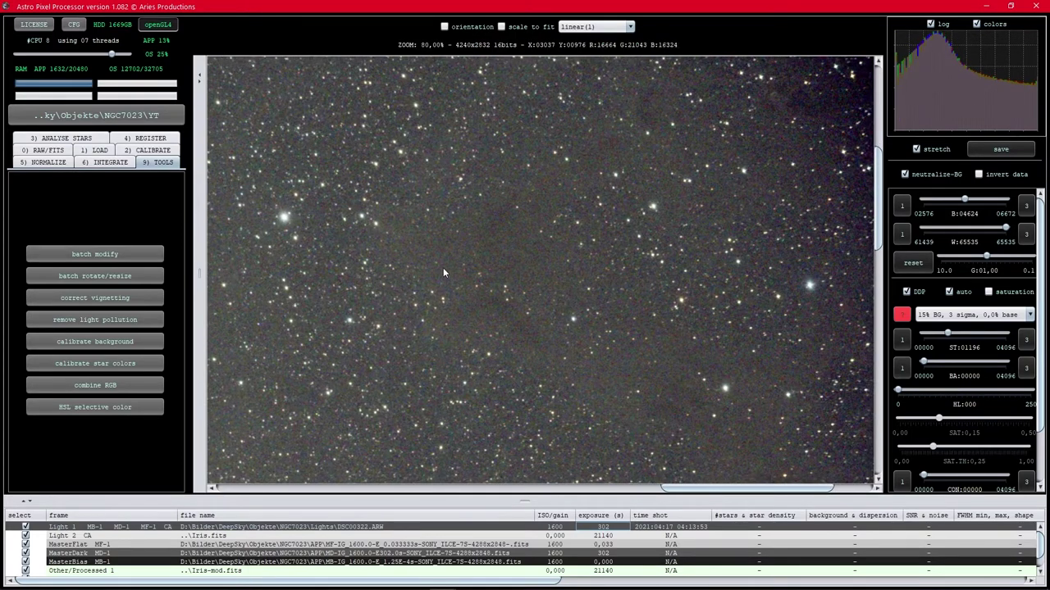
{"action": "scroll", "coordinate": [448, 267], "scroll_direction": "down", "scroll_amount": 5}
{"action": "scroll", "coordinate": [307, 272], "scroll_direction": "up", "scroll_amount": 6}
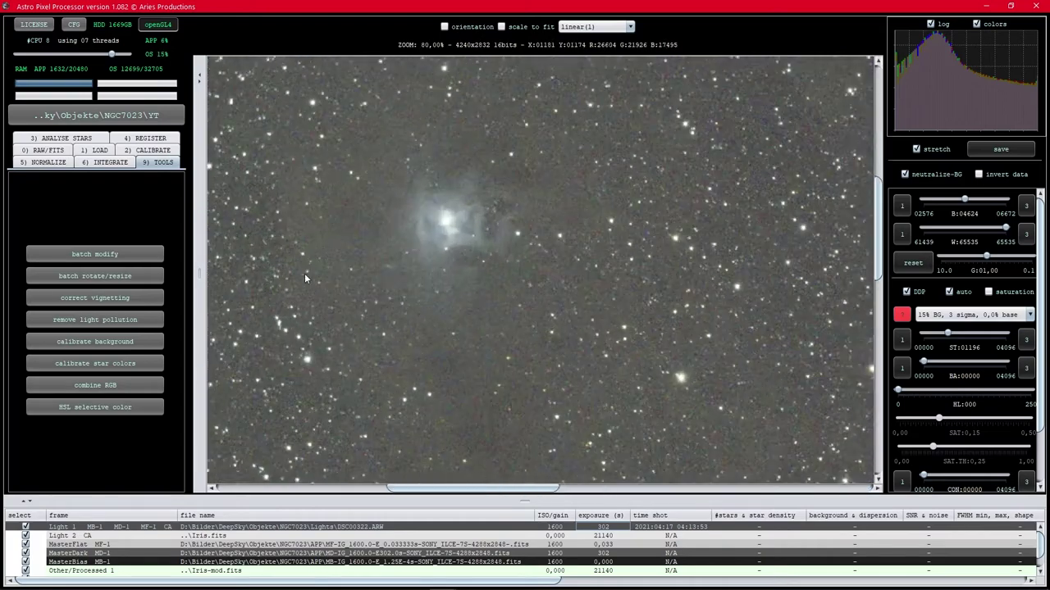
{"action": "scroll", "coordinate": [405, 268], "scroll_direction": "down", "scroll_amount": 2}
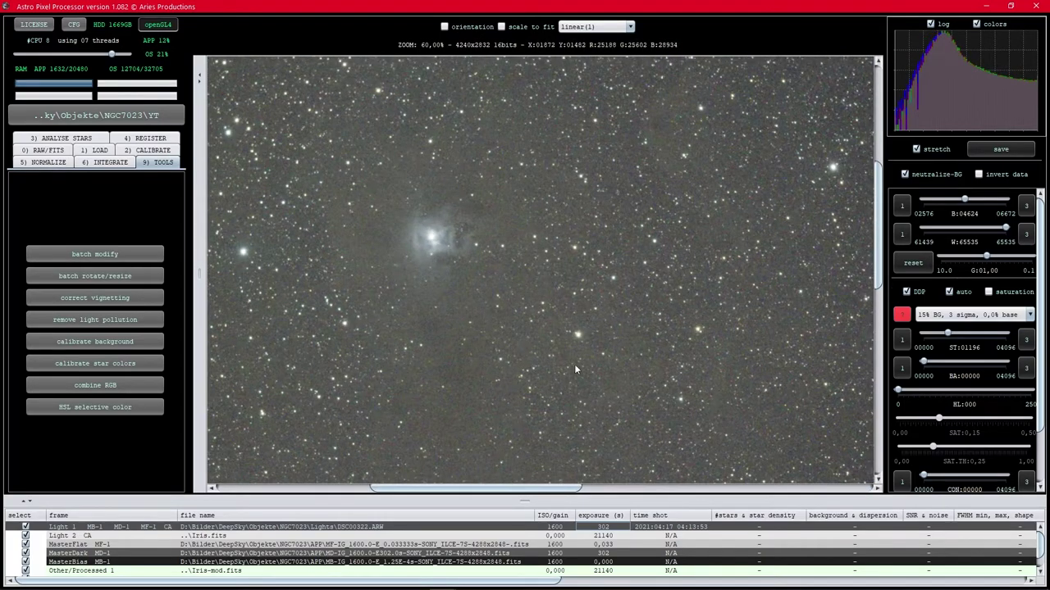
{"action": "scroll", "coordinate": [574, 314], "scroll_direction": "down", "scroll_amount": 3}
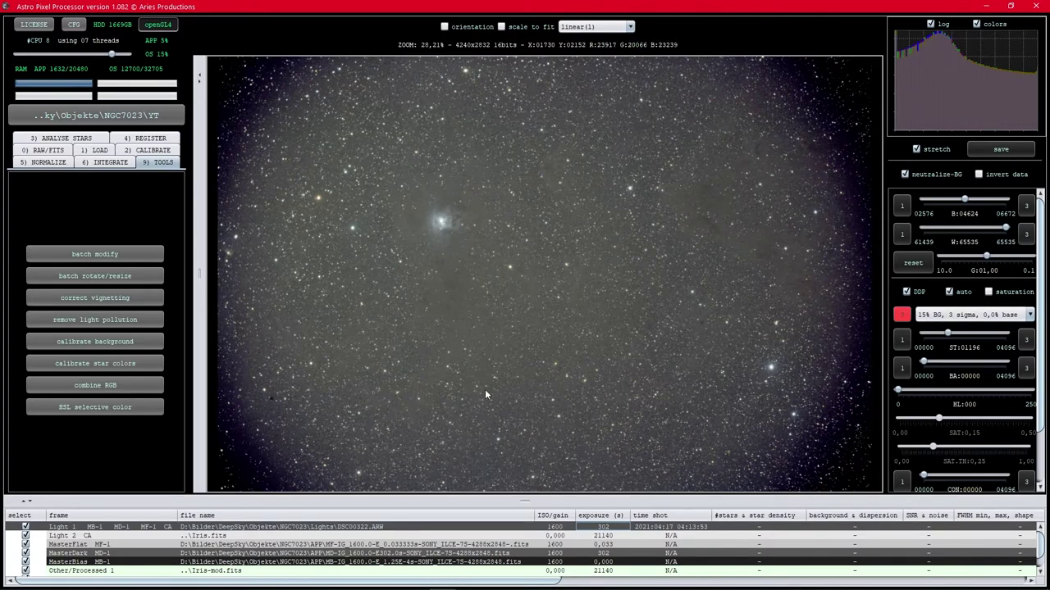
{"action": "double_click", "coordinate": [358, 544]}
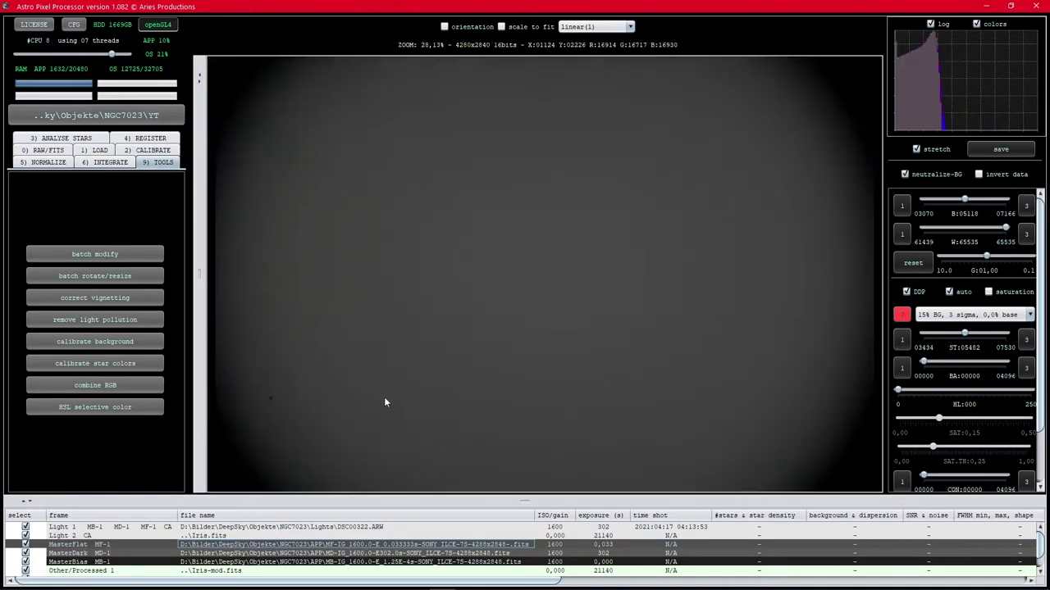
- View the MasterDark and MasterBias frames, then reload the raw light frame DSC00322.ARW
{"action": "scroll", "coordinate": [238, 408], "scroll_direction": "up", "scroll_amount": 5}
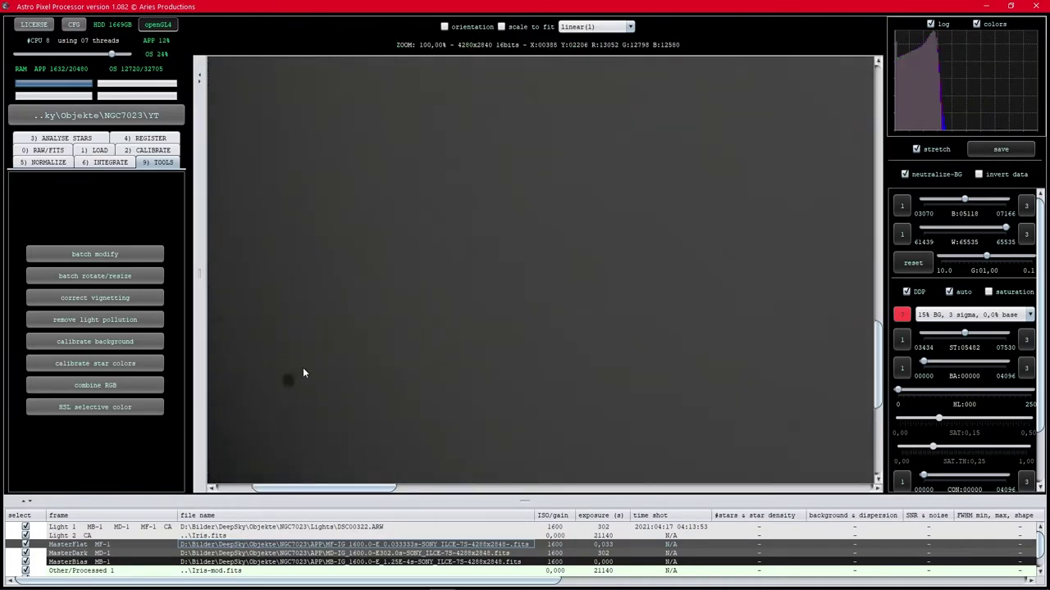
{"action": "scroll", "coordinate": [302, 373], "scroll_direction": "down", "scroll_amount": 5}
{"action": "left_click", "coordinate": [306, 553]}
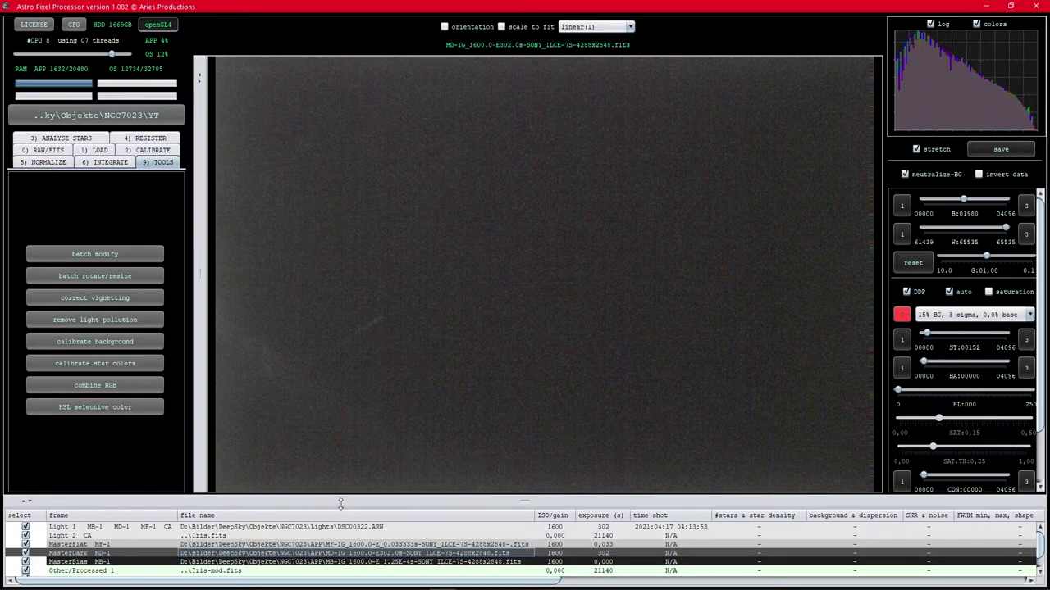
{"action": "key", "text": "Down"}
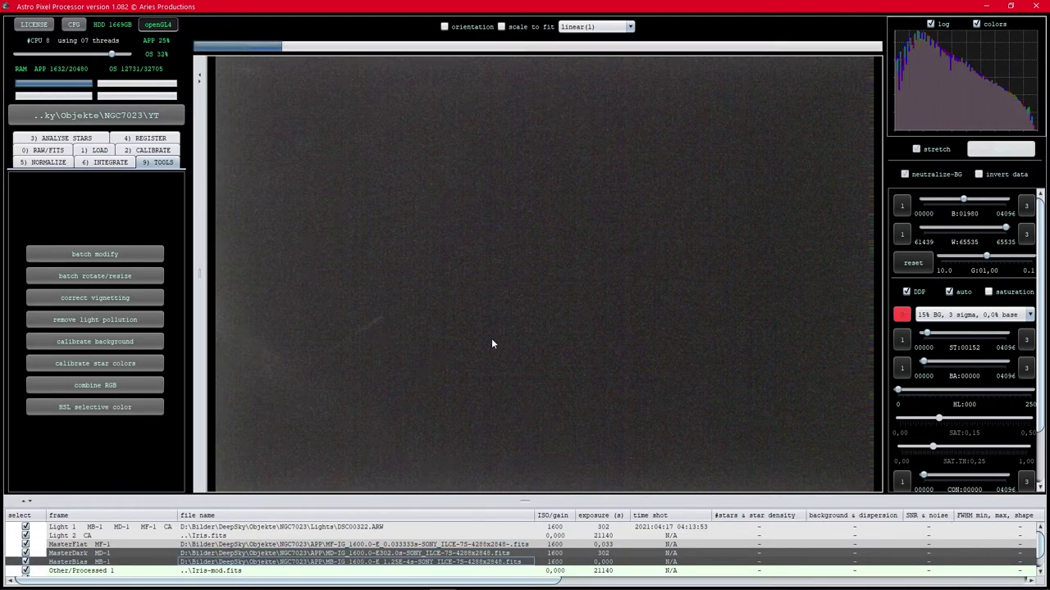
{"action": "left_click", "coordinate": [305, 528]}
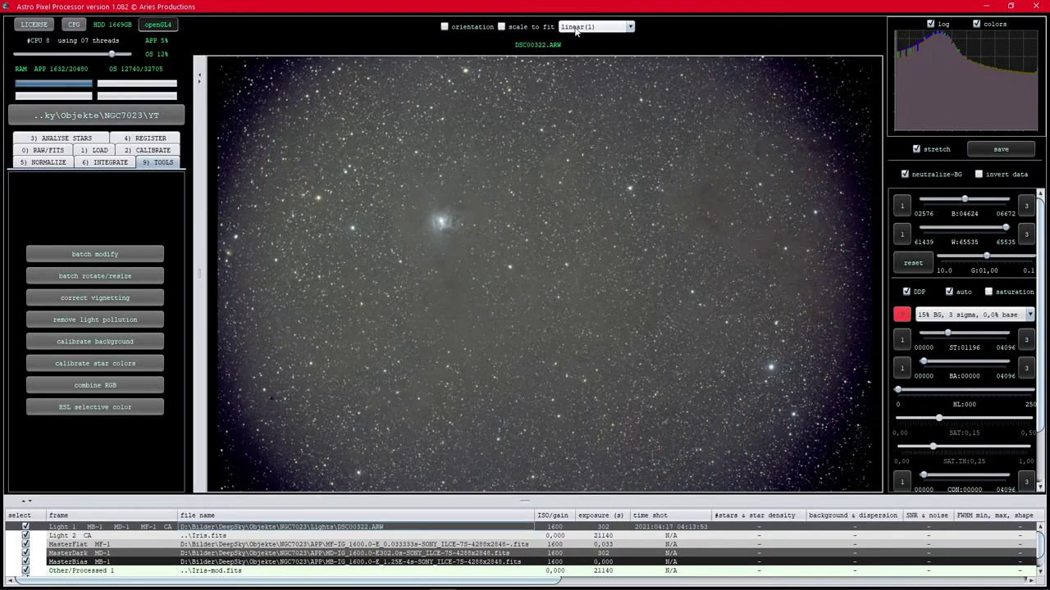
- Switch the display from linear(1) to l-calibrated and zoom around the unvignetted DSC00322.ARW
{"action": "left_click", "coordinate": [576, 31]}
{"action": "left_click", "coordinate": [585, 62]}
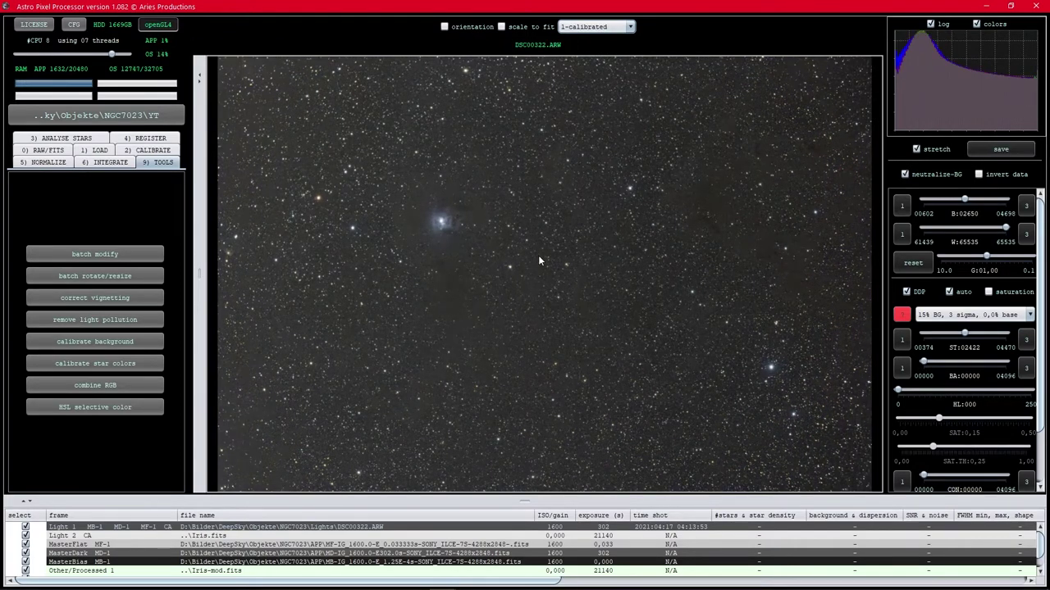
{"action": "scroll", "coordinate": [538, 255], "scroll_direction": "down", "scroll_amount": 3}
{"action": "scroll", "coordinate": [538, 255], "scroll_direction": "up", "scroll_amount": 3}
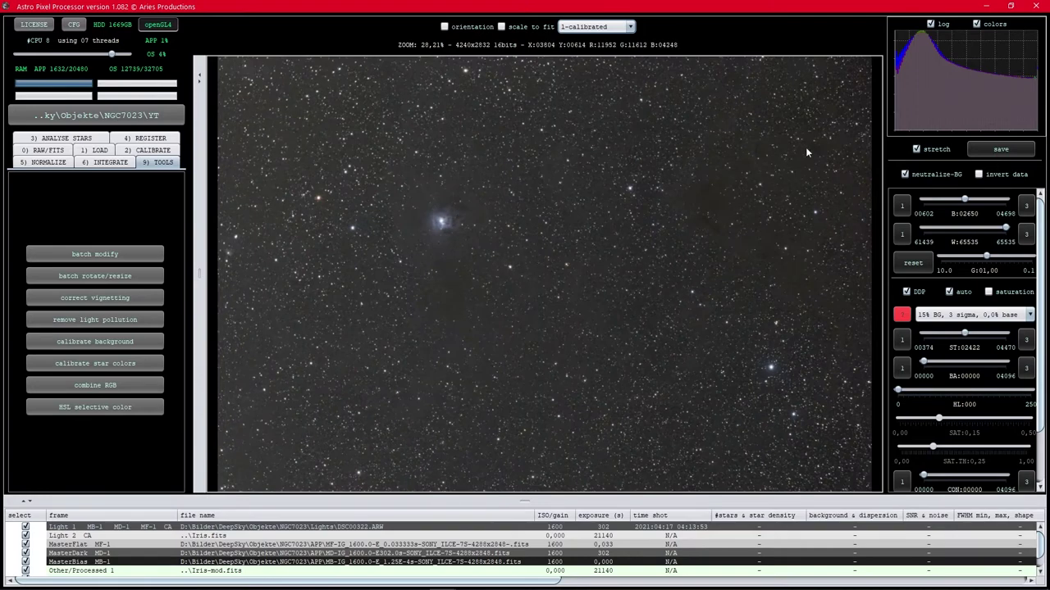
{"action": "scroll", "coordinate": [633, 222], "scroll_direction": "down", "scroll_amount": 1}
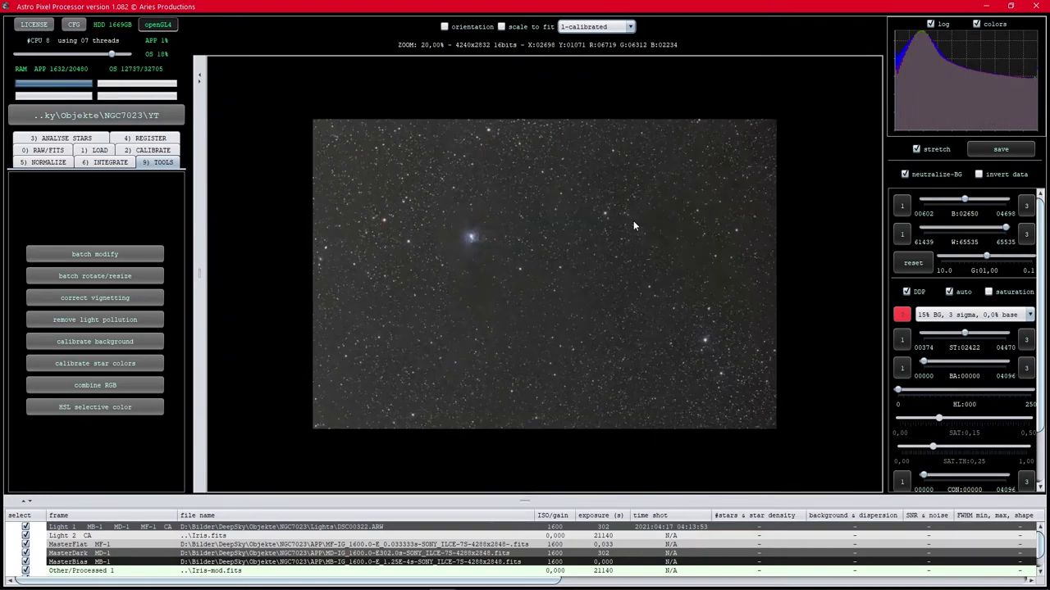
{"action": "scroll", "coordinate": [633, 221], "scroll_direction": "up", "scroll_amount": 3}
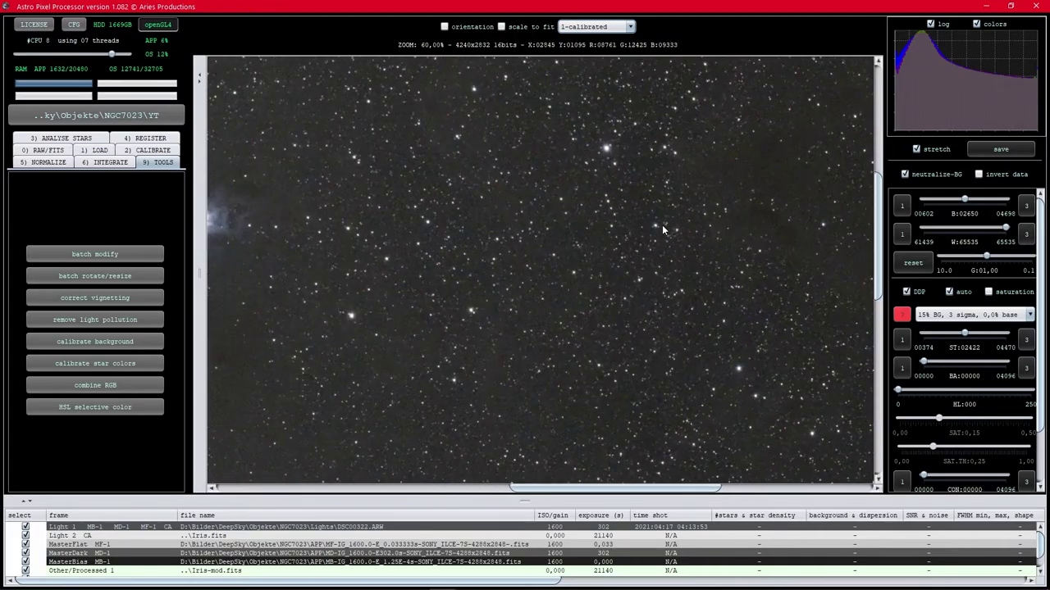
{"action": "left_click_drag", "start_coordinate": [553, 483], "coordinate": [706, 483]}
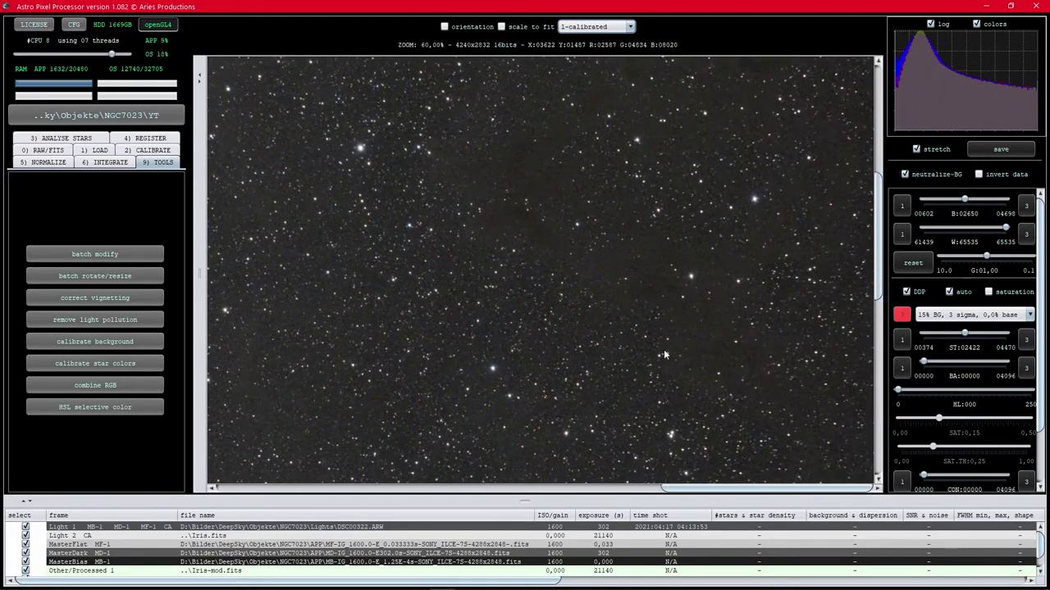
{"action": "scroll", "coordinate": [519, 272], "scroll_direction": "down", "scroll_amount": 3}
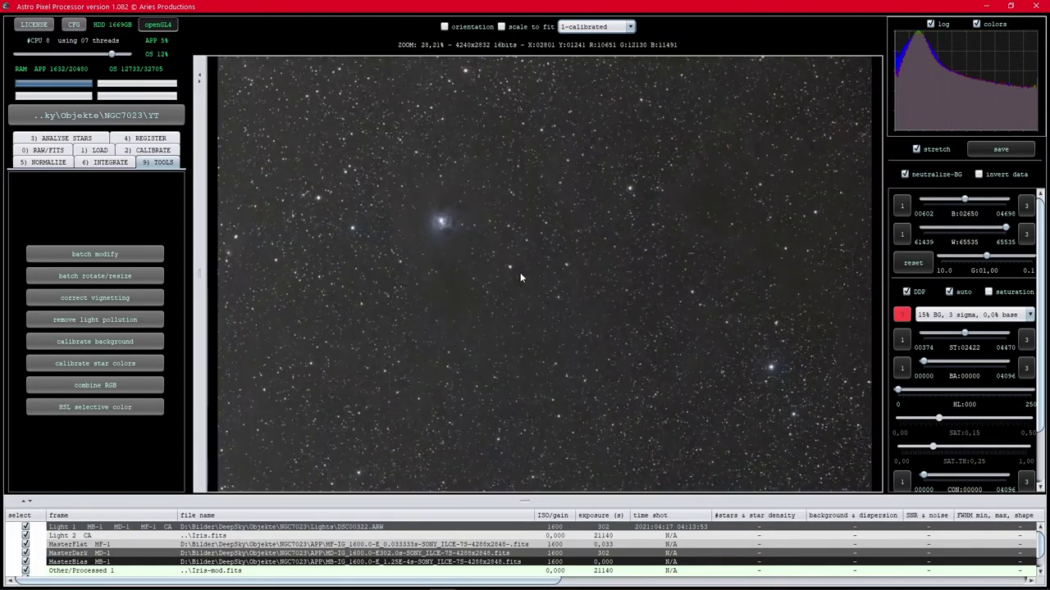
{"action": "scroll", "coordinate": [520, 274], "scroll_direction": "up", "scroll_amount": 1}
- Load the stacked Iris.fits and zoom in and out to inspect its stars and dark nebulae
{"action": "double_click", "coordinate": [239, 537]}
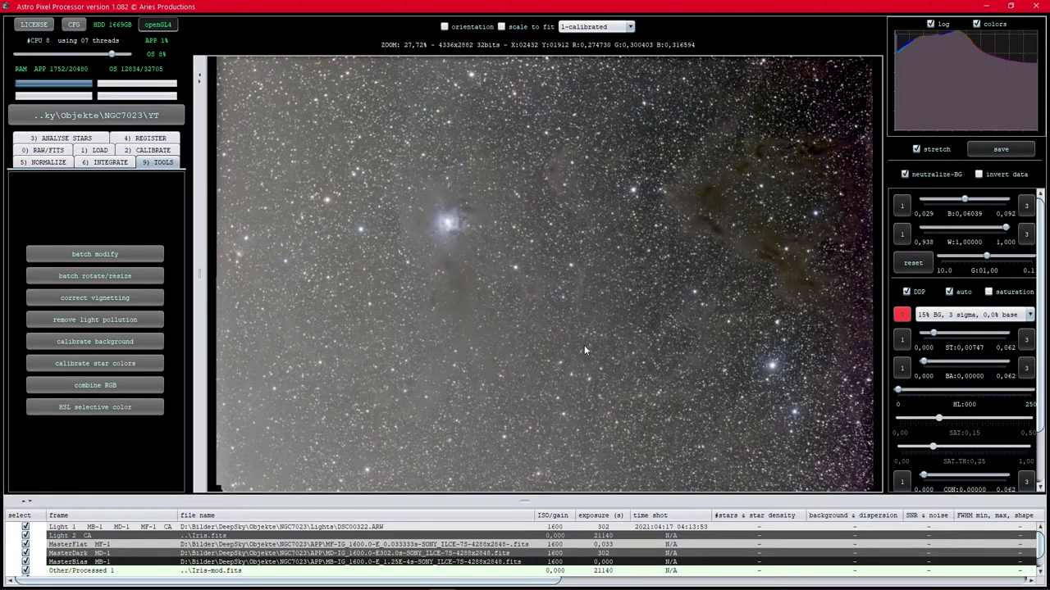
{"action": "scroll", "coordinate": [808, 182], "scroll_direction": "up", "scroll_amount": 5}
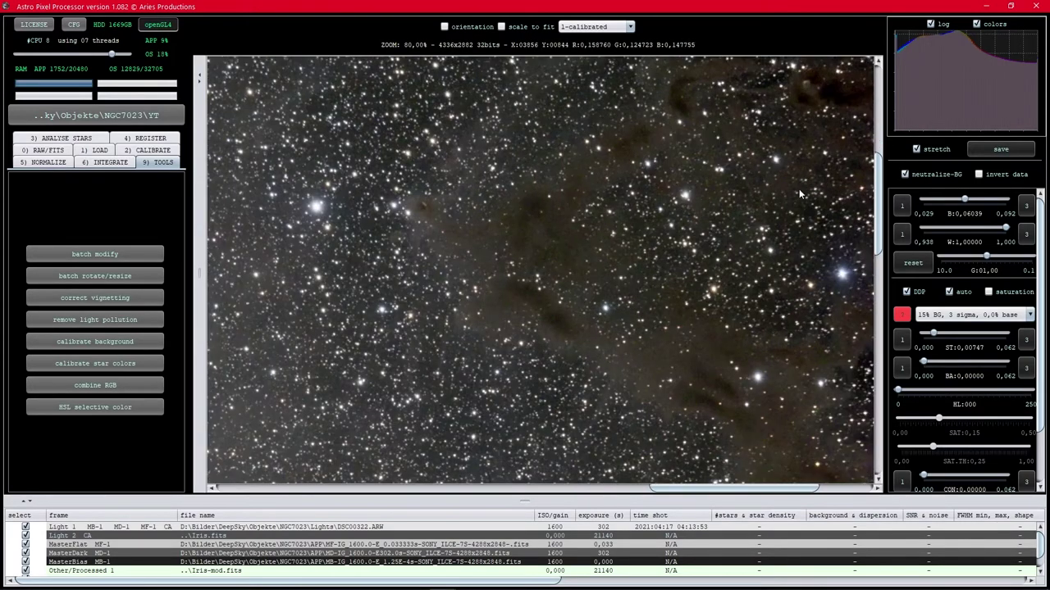
{"action": "scroll", "coordinate": [548, 331], "scroll_direction": "down", "scroll_amount": 1}
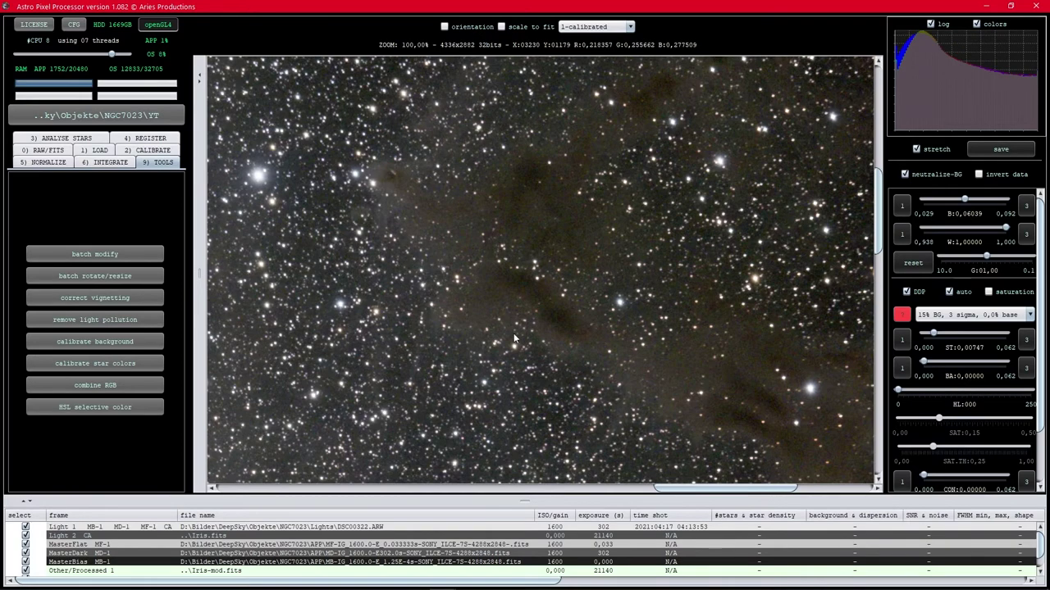
{"action": "scroll", "coordinate": [484, 308], "scroll_direction": "down", "scroll_amount": 1}
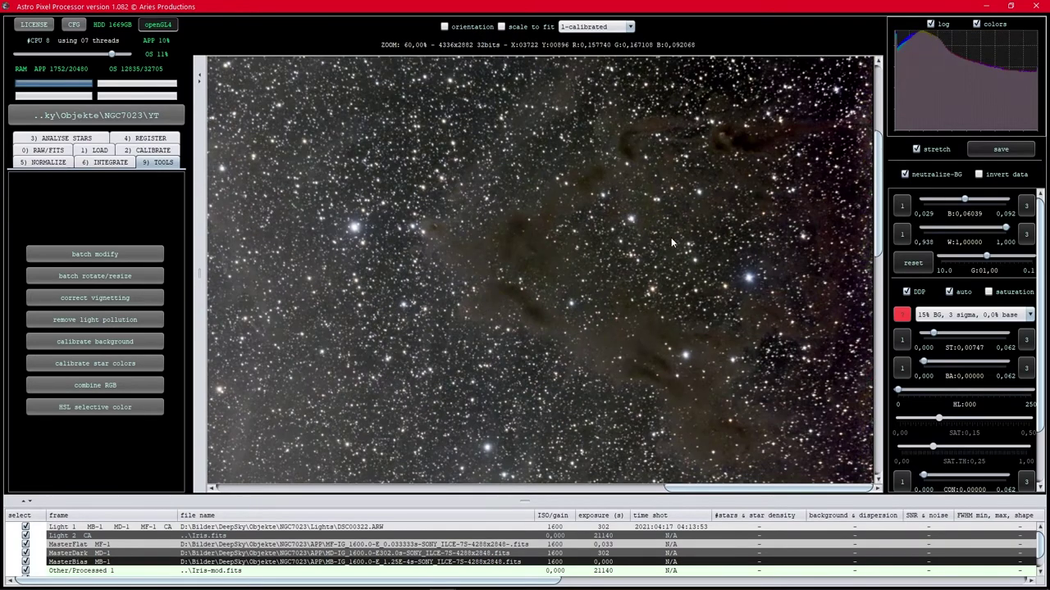
{"action": "scroll", "coordinate": [723, 146], "scroll_direction": "up", "scroll_amount": 3}
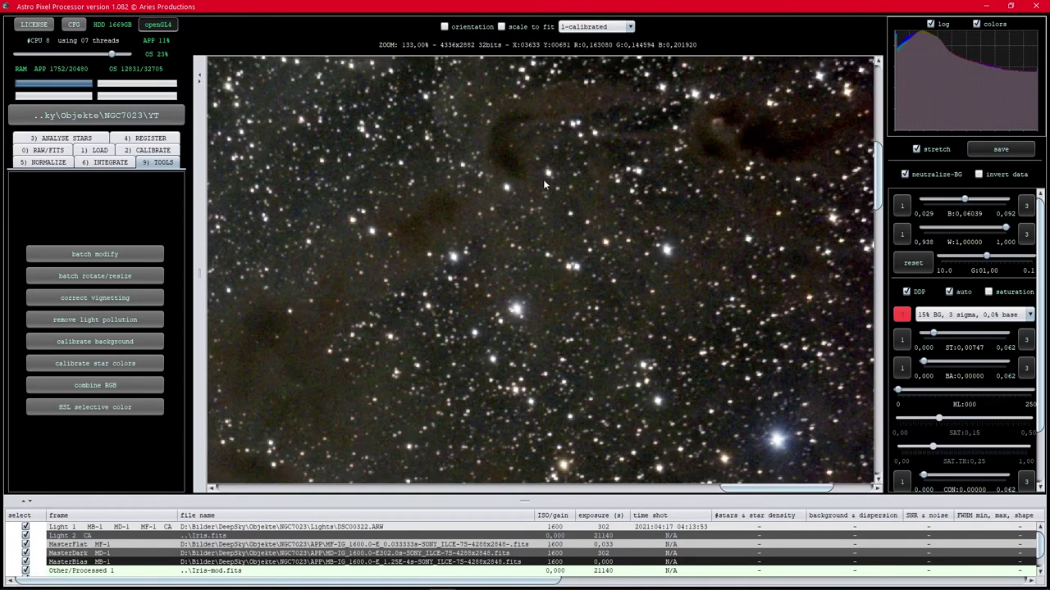
{"action": "scroll", "coordinate": [541, 313], "scroll_direction": "up", "scroll_amount": 3}
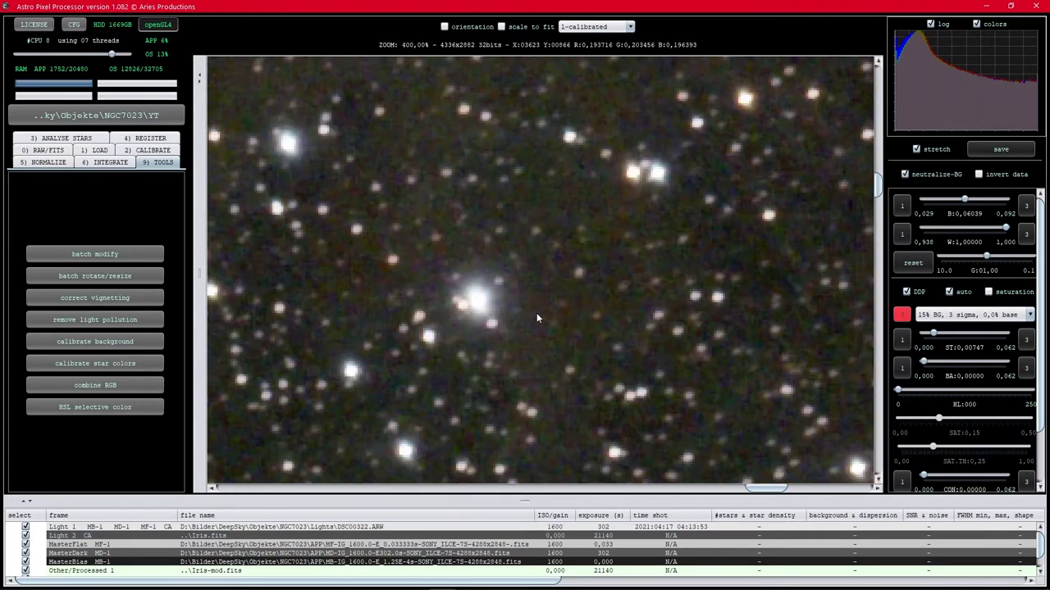
{"action": "scroll", "coordinate": [537, 318], "scroll_direction": "down", "scroll_amount": 7}
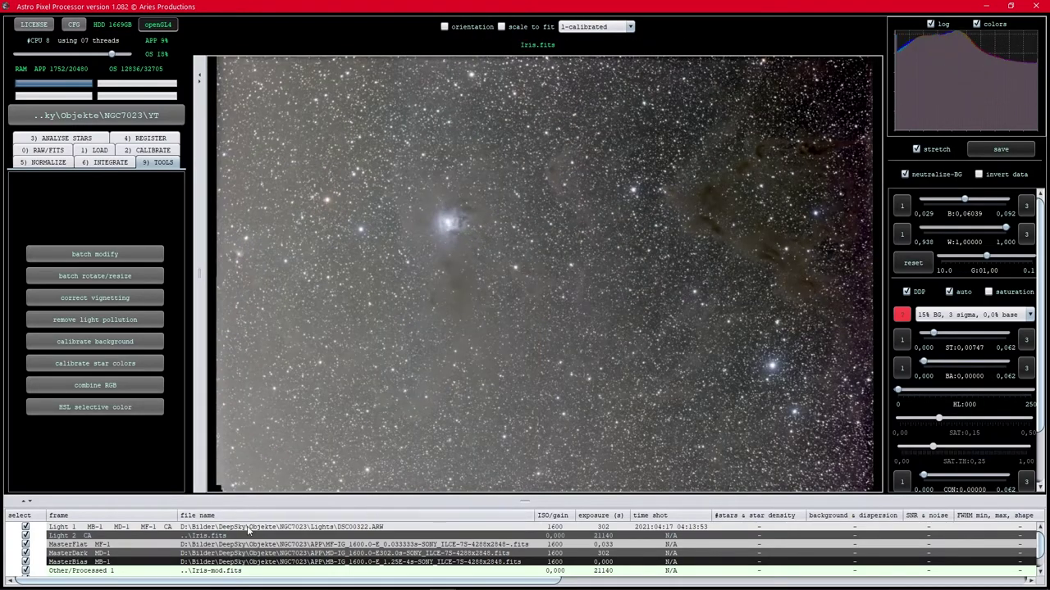
{"action": "scroll", "coordinate": [249, 530], "scroll_direction": "down", "scroll_amount": 1}
{"action": "scroll", "coordinate": [357, 398], "scroll_direction": "up", "scroll_amount": 2}
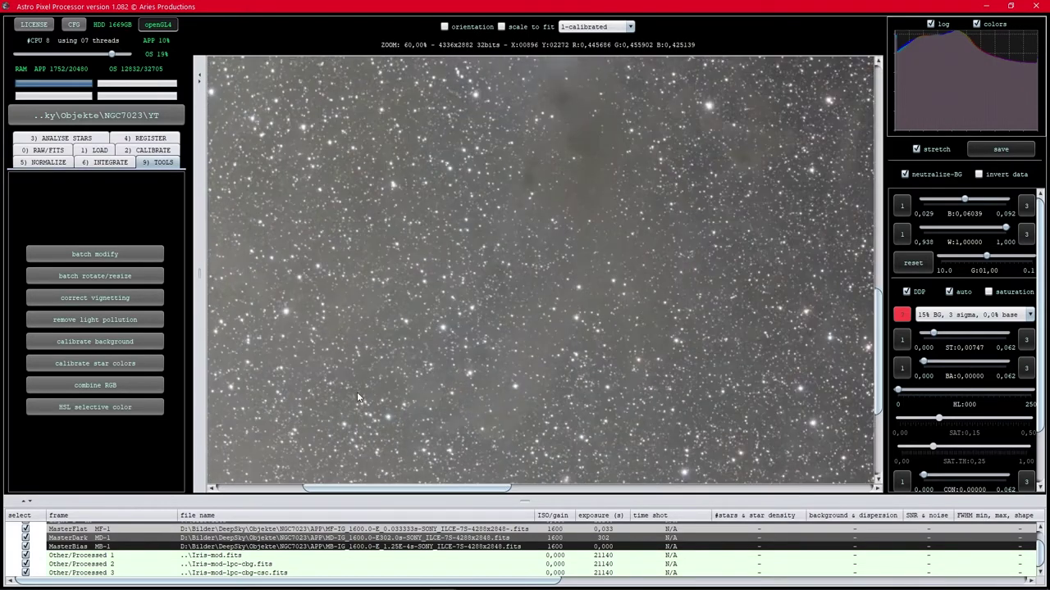
{"action": "scroll", "coordinate": [341, 412], "scroll_direction": "up", "scroll_amount": 2}
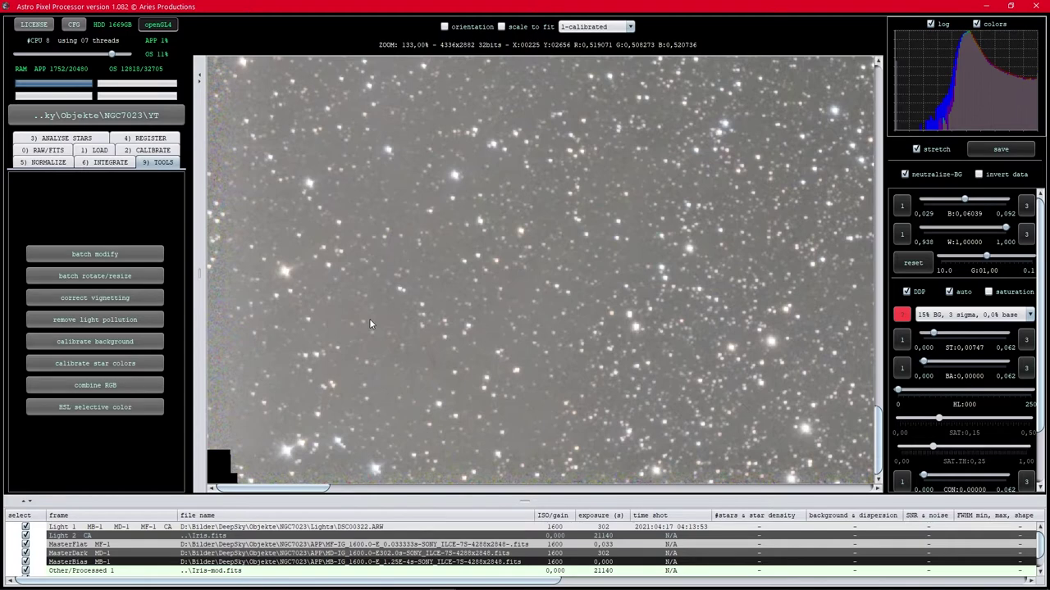
{"action": "scroll", "coordinate": [376, 319], "scroll_direction": "down", "scroll_amount": 2}
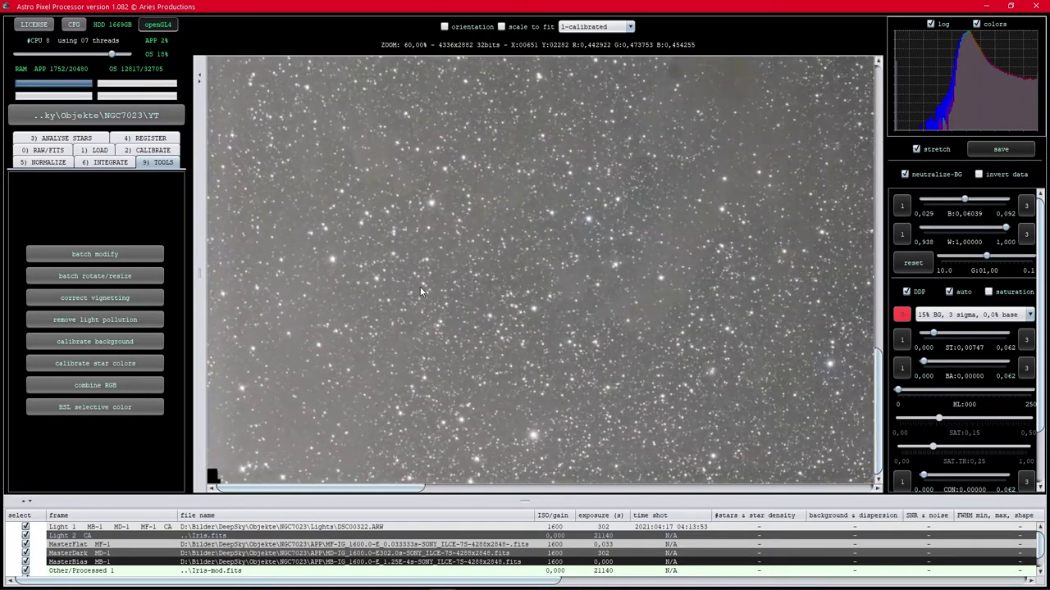
{"action": "scroll", "coordinate": [420, 289], "scroll_direction": "down", "scroll_amount": 2}
{"action": "scroll", "coordinate": [587, 275], "scroll_direction": "down", "scroll_amount": 1}
{"action": "scroll", "coordinate": [586, 275], "scroll_direction": "up", "scroll_amount": 1}
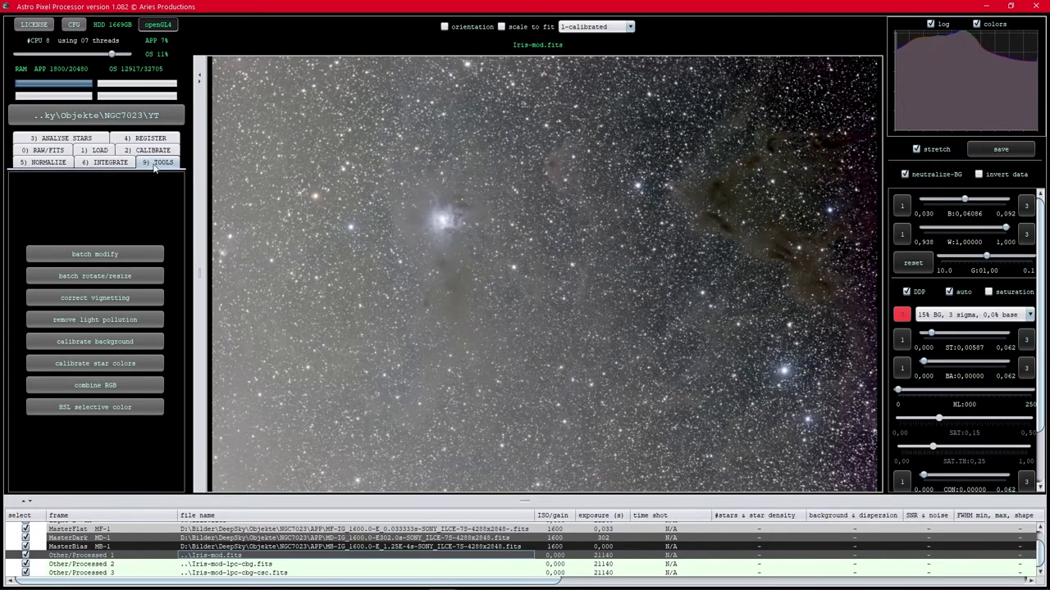
- Load Iris-mod-lpc-cbg.fits, zoom in on its star field, then advance to the next processed stack
{"action": "left_click", "coordinate": [212, 566]}
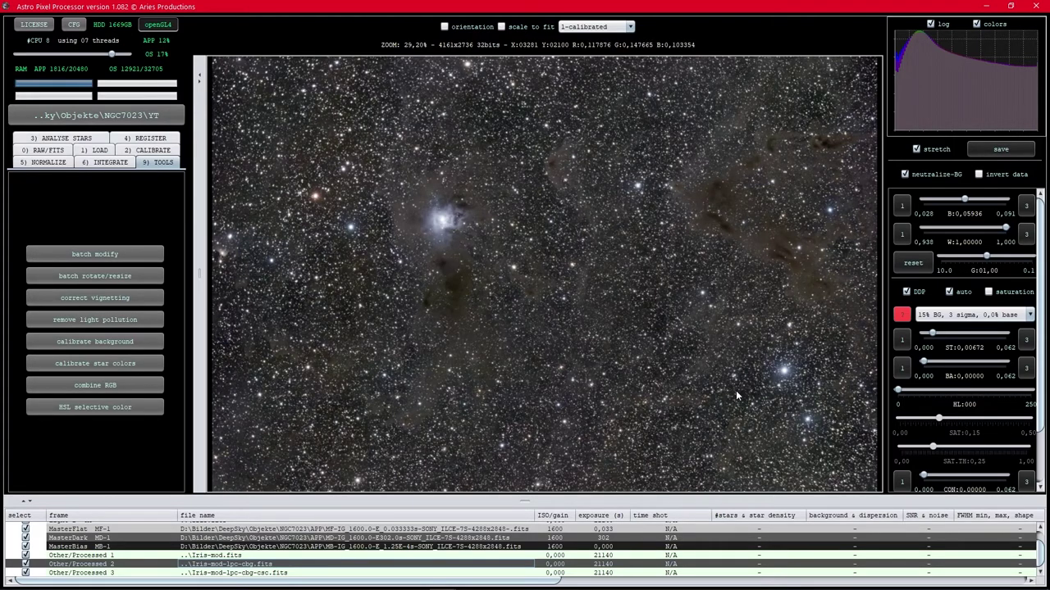
{"action": "left_click", "coordinate": [729, 336]}
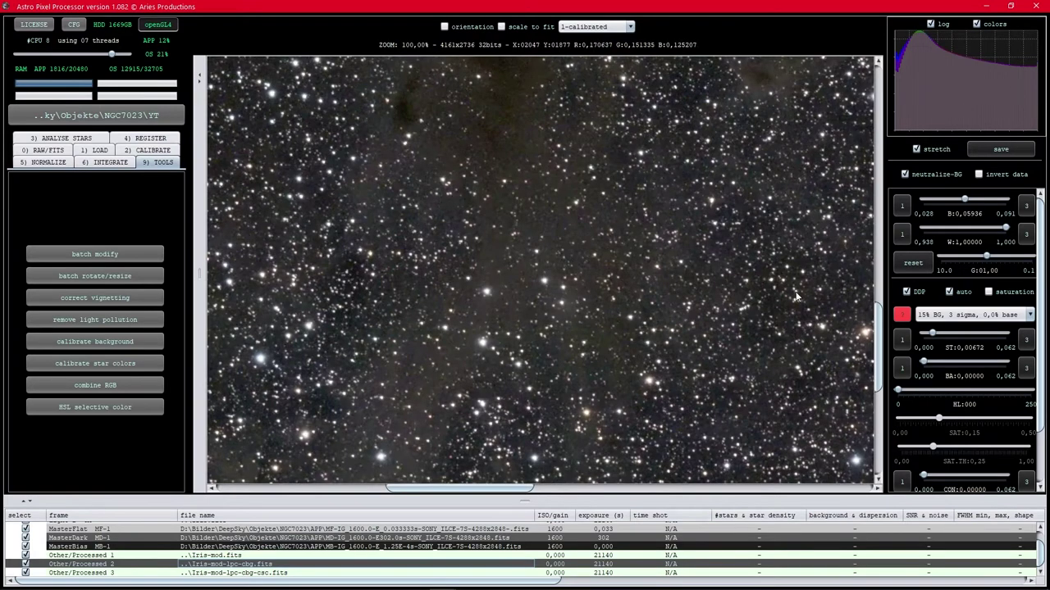
{"action": "left_click_drag", "start_coordinate": [877, 348], "coordinate": [850, 226]}
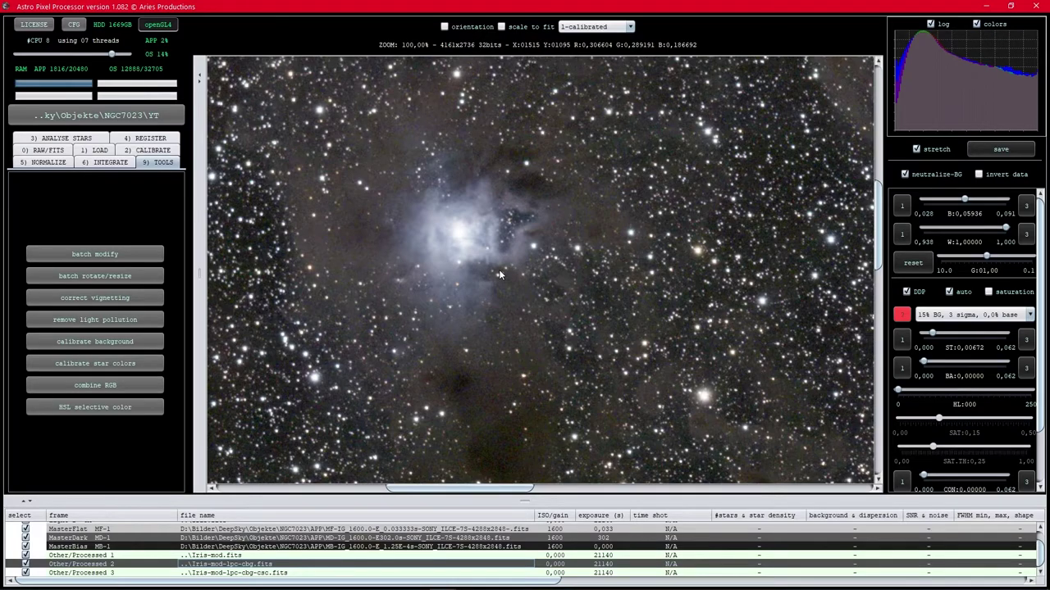
{"action": "scroll", "coordinate": [498, 274], "scroll_direction": "down", "scroll_amount": 3}
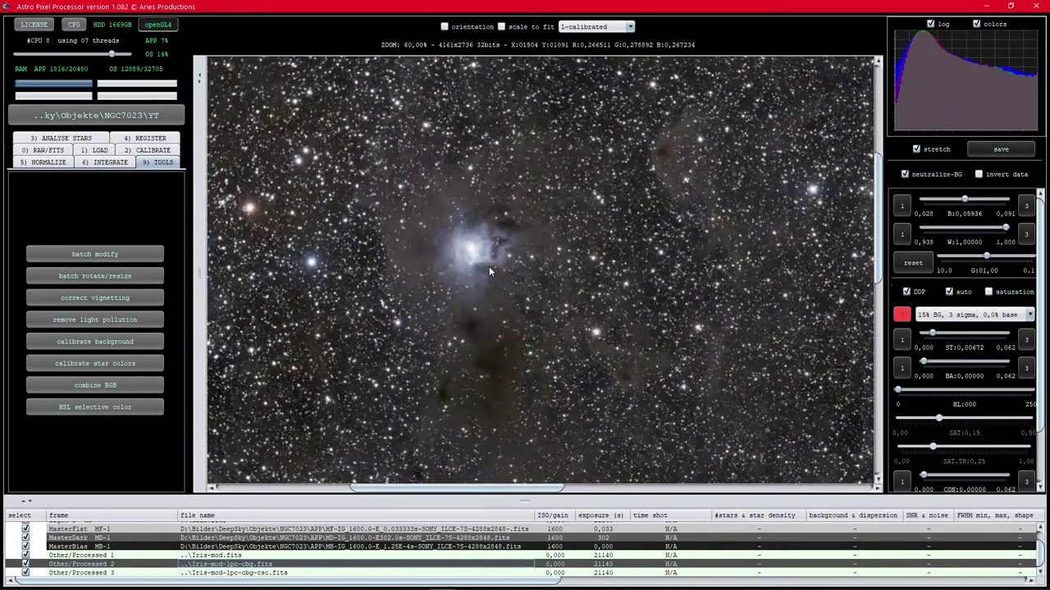
{"action": "scroll", "coordinate": [681, 131], "scroll_direction": "up", "scroll_amount": 4}
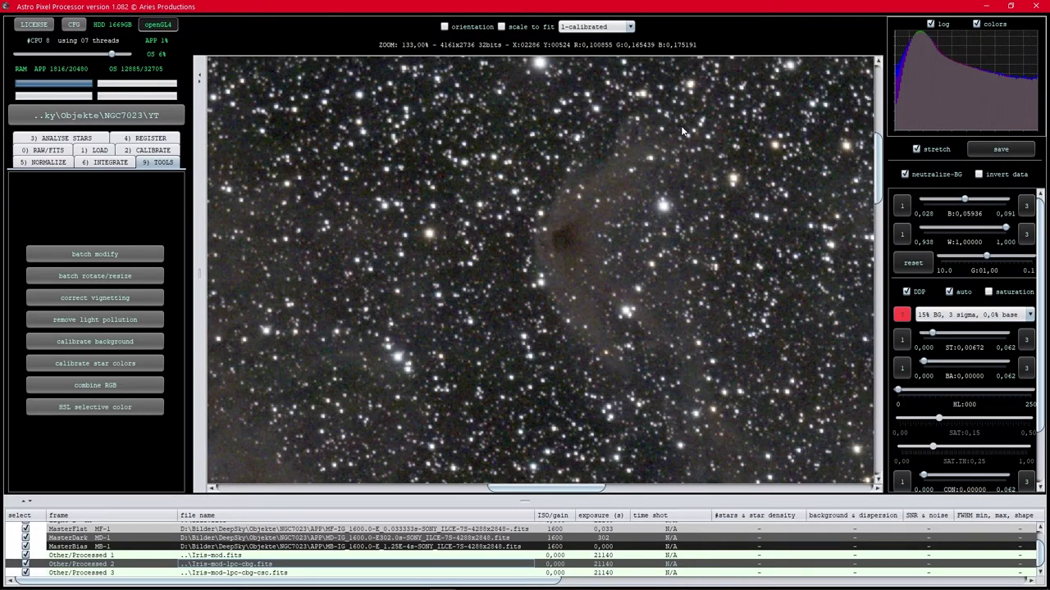
{"action": "scroll", "coordinate": [597, 283], "scroll_direction": "down", "scroll_amount": 7}
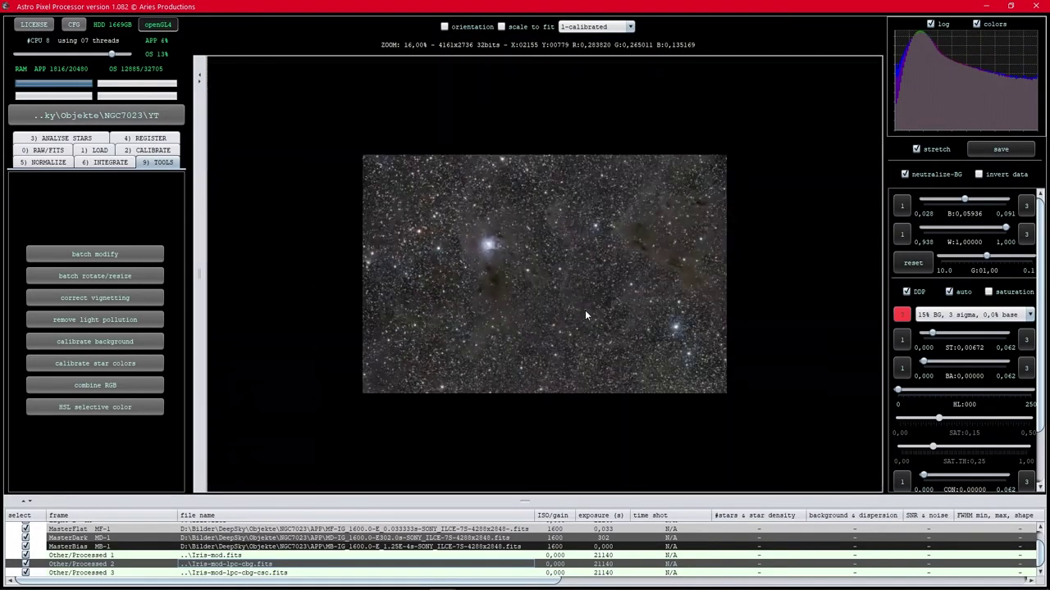
{"action": "scroll", "coordinate": [585, 310], "scroll_direction": "up", "scroll_amount": 3}
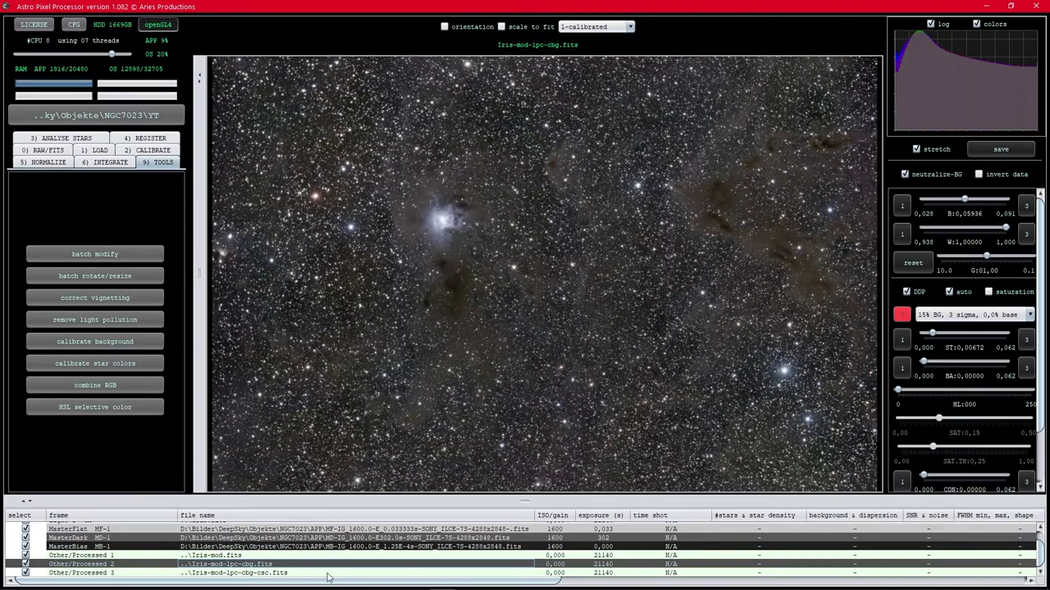
{"action": "key", "text": "Down"}
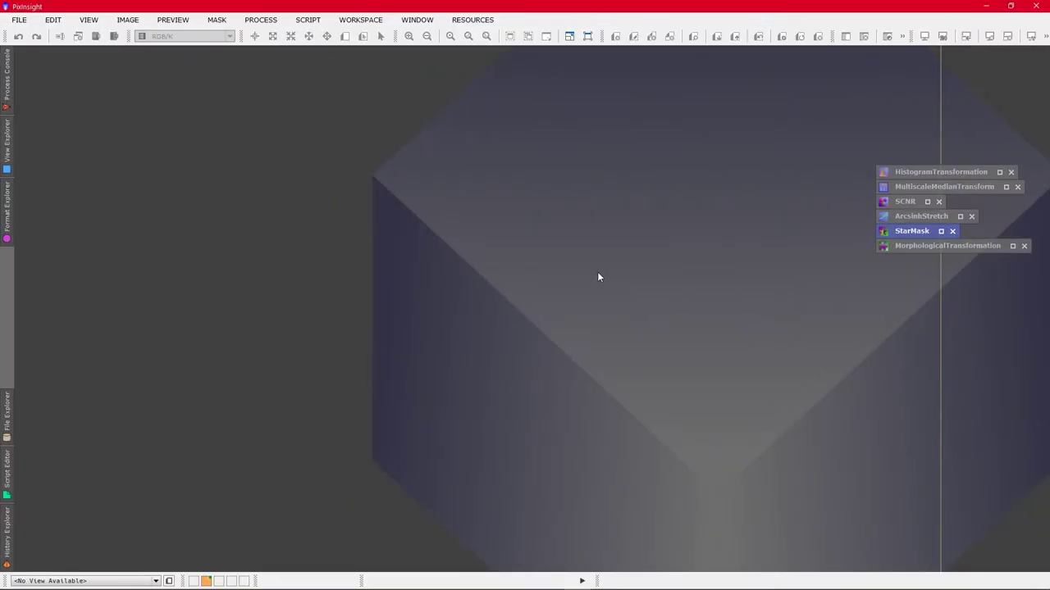
- Open Iris-mod-lpc-cbg-csc.fits with Ctrl+O and centre its image window in the workspace
{"action": "key", "text": "ctrl+o"}
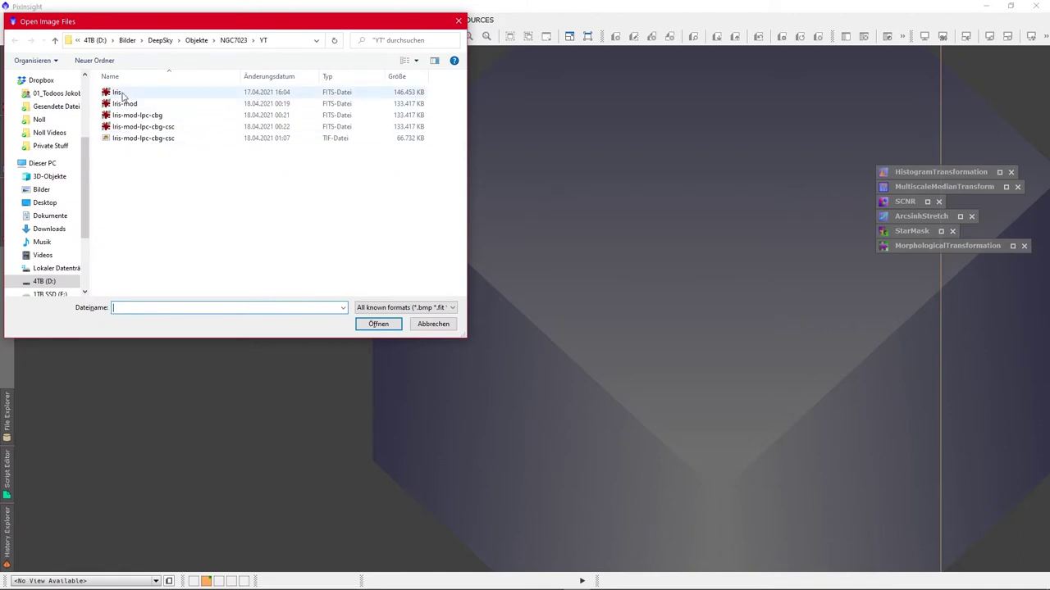
{"action": "left_click", "coordinate": [150, 126]}
{"action": "left_click", "coordinate": [380, 324]}
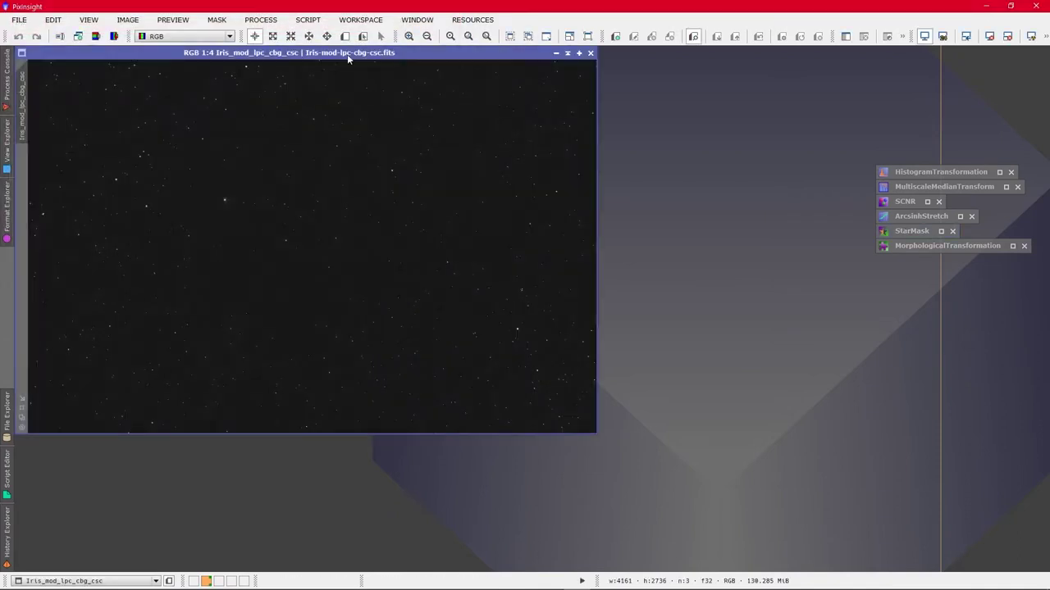
{"action": "left_click_drag", "start_coordinate": [347, 54], "coordinate": [540, 101]}
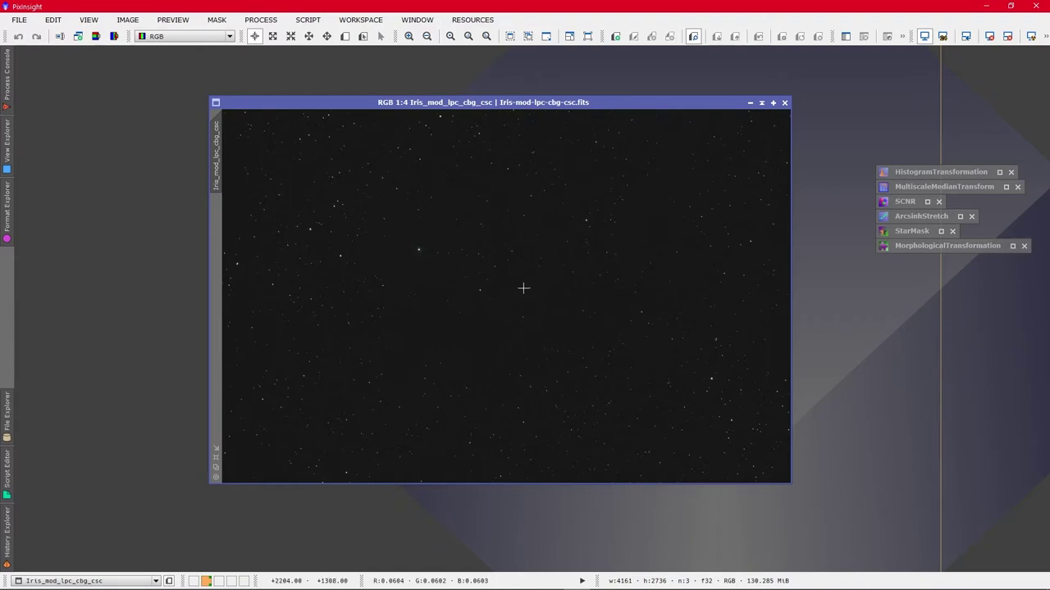
- In HistogramTransformation, target Iris_mod_lpc_cbg_csc with shadows 0 and midtones 0.52405063
{"action": "double_click", "coordinate": [931, 174]}
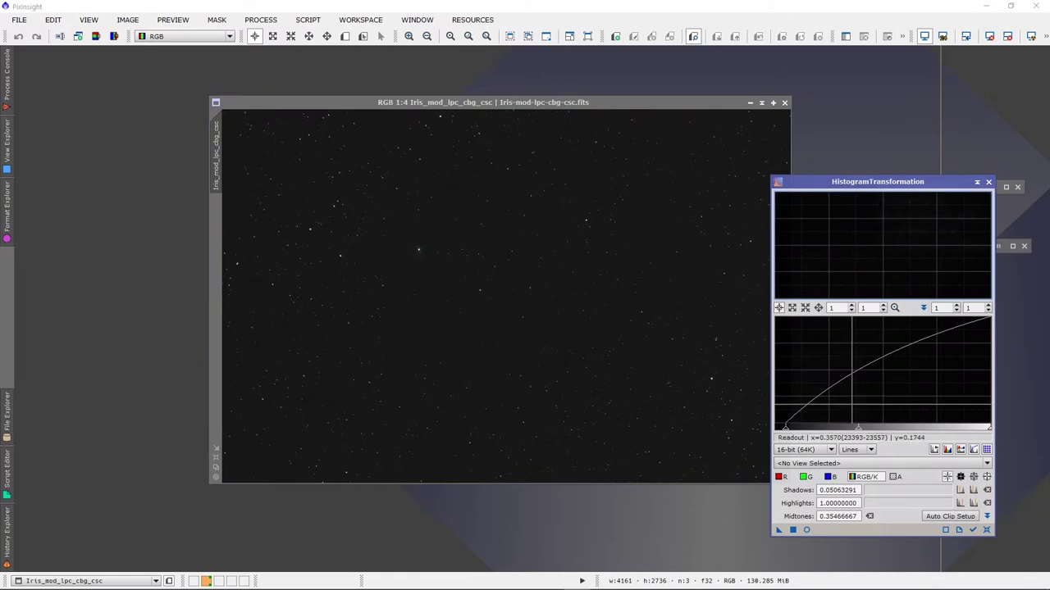
{"action": "left_click", "coordinate": [816, 463]}
{"action": "left_click", "coordinate": [808, 476]}
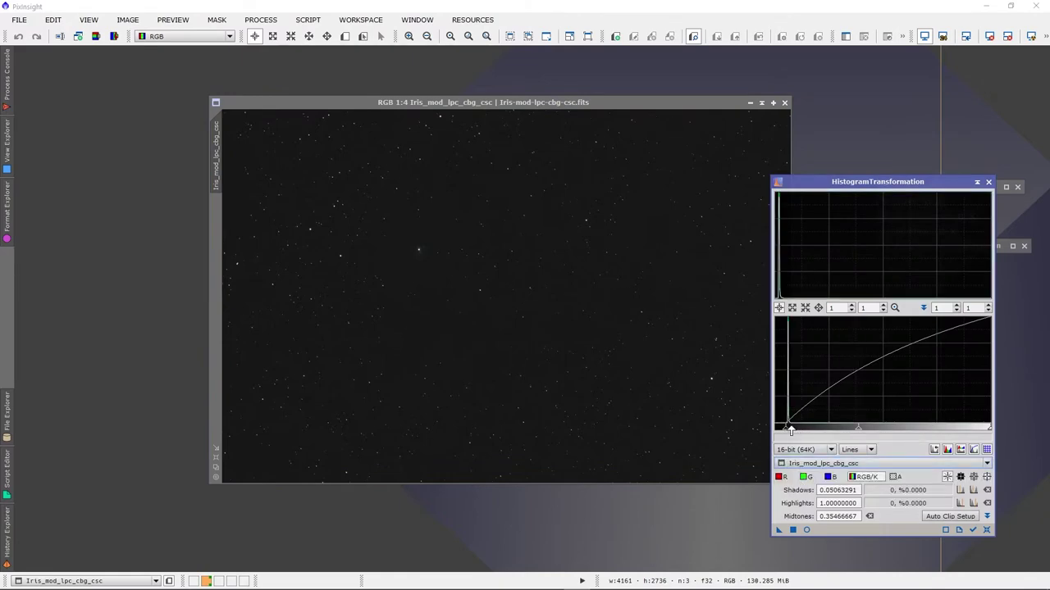
{"action": "left_click_drag", "start_coordinate": [786, 428], "coordinate": [759, 430]}
{"action": "left_click", "coordinate": [850, 429]}
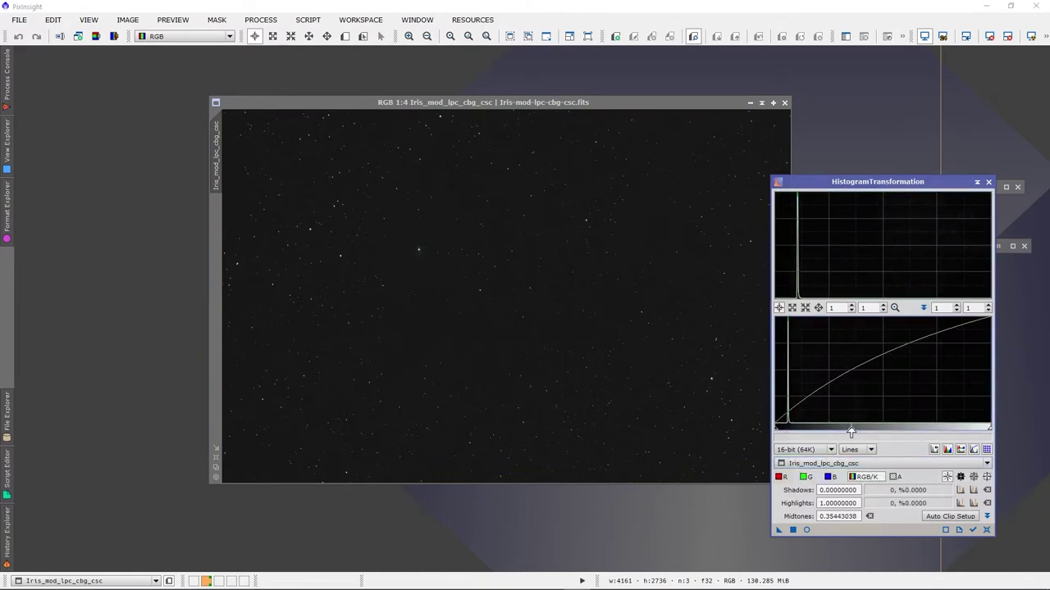
{"action": "left_click_drag", "start_coordinate": [851, 432], "coordinate": [887, 429]}
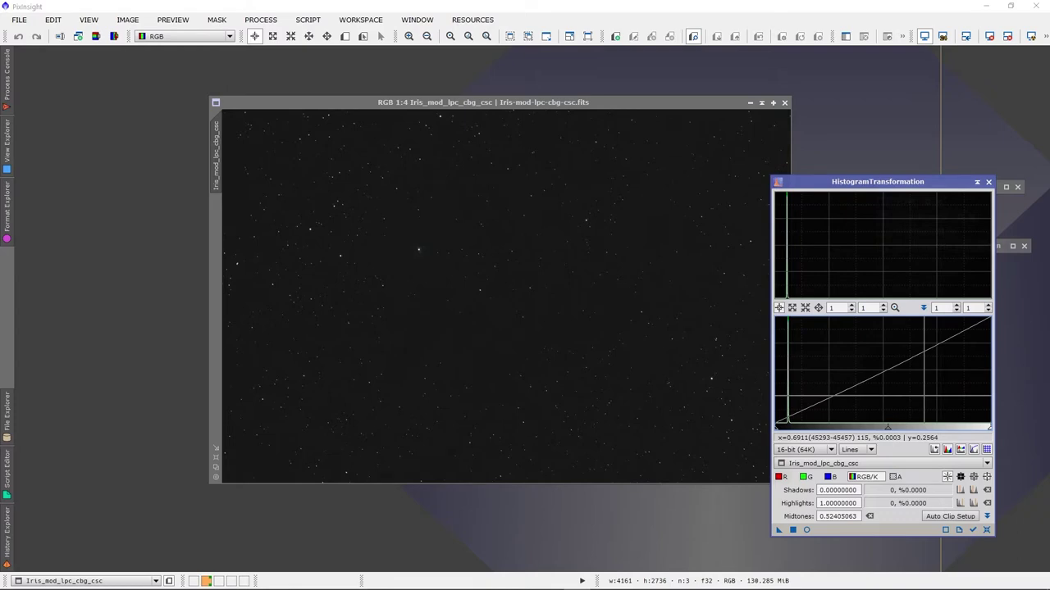
- Reposition the image window and collapse HistogramTransformation to its icon
{"action": "left_click_drag", "start_coordinate": [492, 108], "coordinate": [437, 112]}
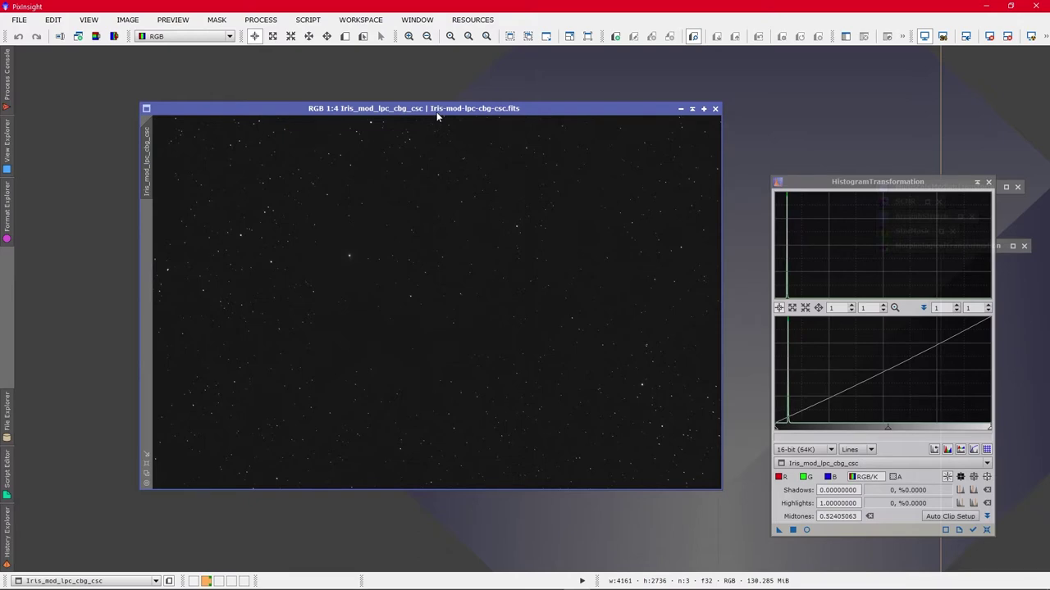
{"action": "left_click", "coordinate": [975, 183]}
{"action": "left_click_drag", "start_coordinate": [490, 108], "coordinate": [574, 116]}
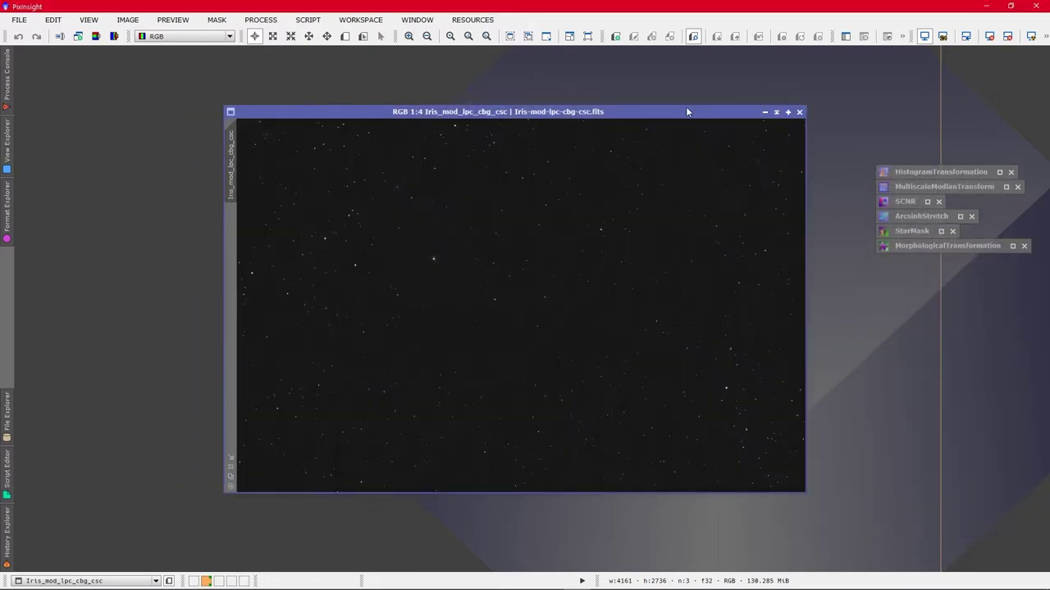
- Apply STF AutoStretch to reveal the nebula, then reopen and reposition HistogramTransformation
{"action": "left_click", "coordinate": [1031, 37]}
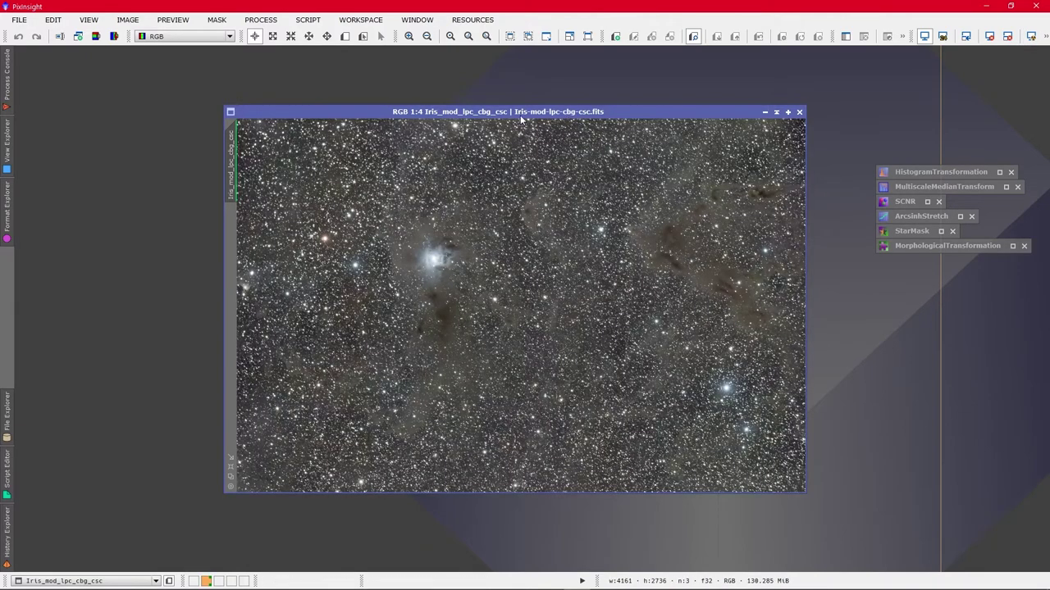
{"action": "left_click_drag", "start_coordinate": [521, 117], "coordinate": [446, 111]}
{"action": "double_click", "coordinate": [927, 172]}
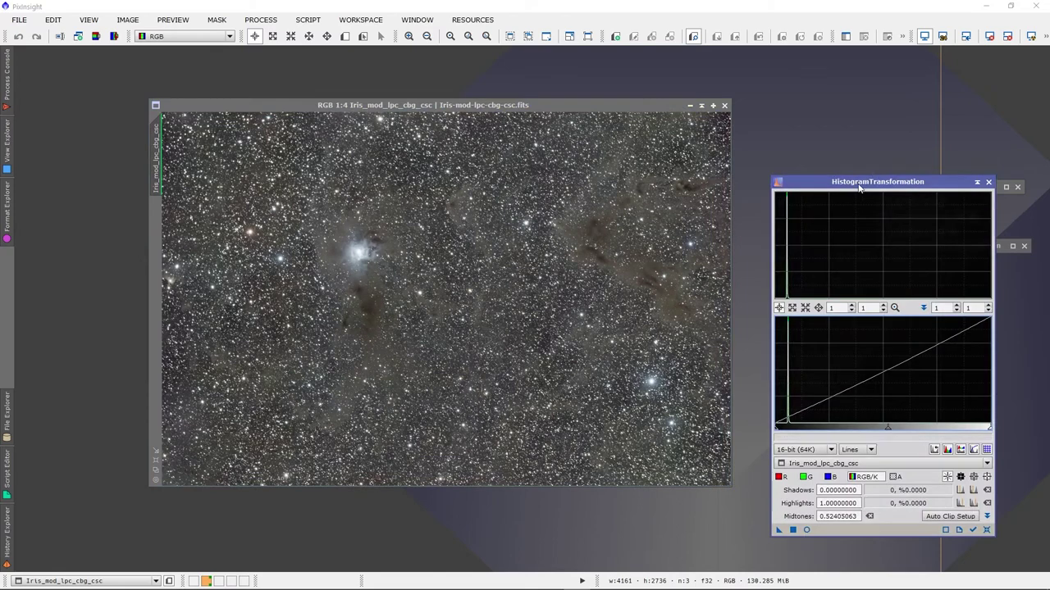
{"action": "left_click_drag", "start_coordinate": [859, 185], "coordinate": [822, 129]}
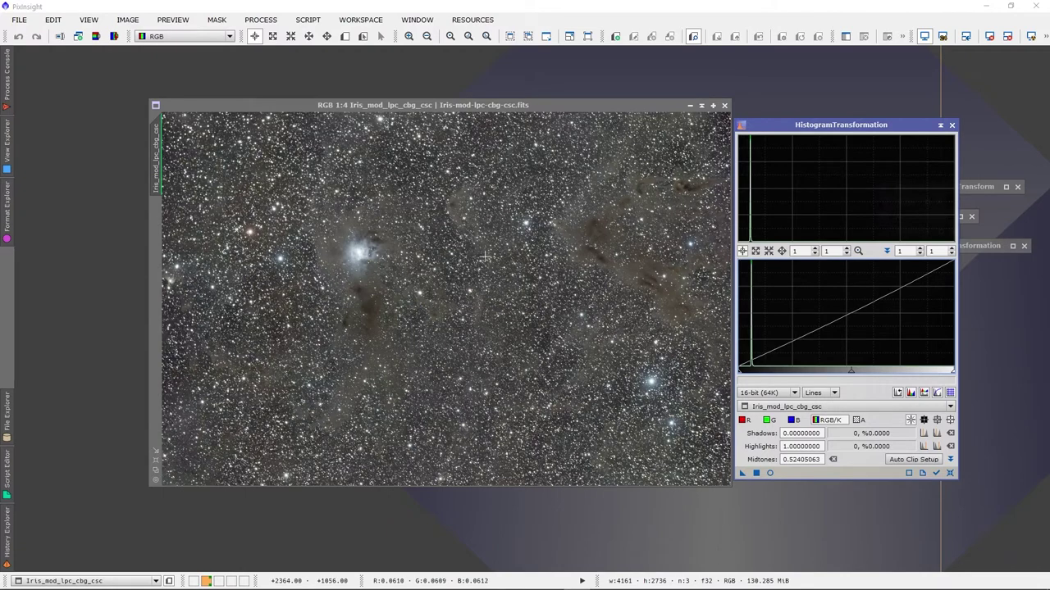
{"action": "left_click", "coordinate": [940, 127]}
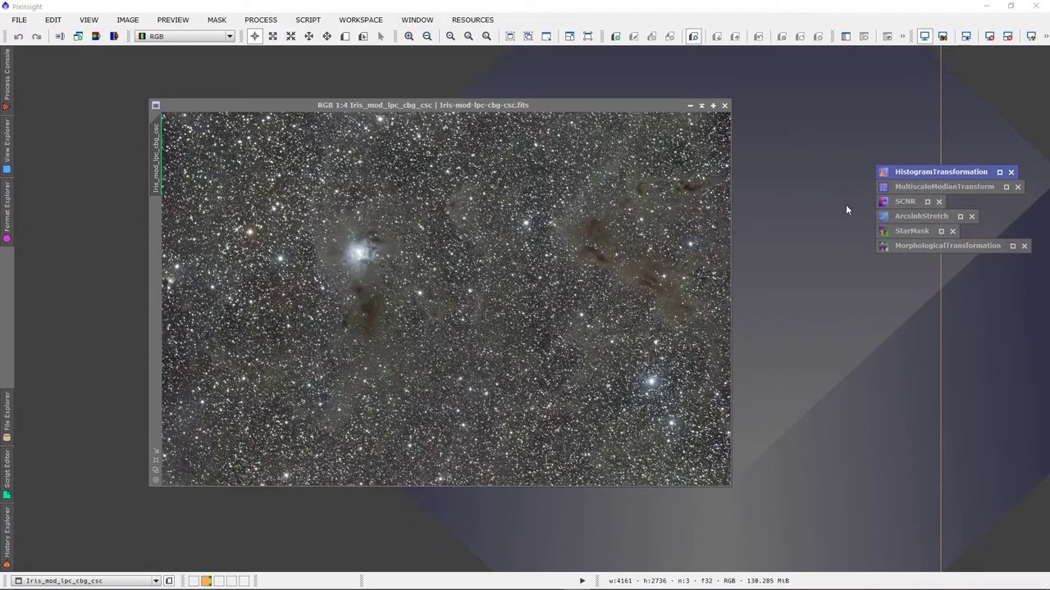
{"action": "left_click_drag", "start_coordinate": [523, 112], "coordinate": [572, 118]}
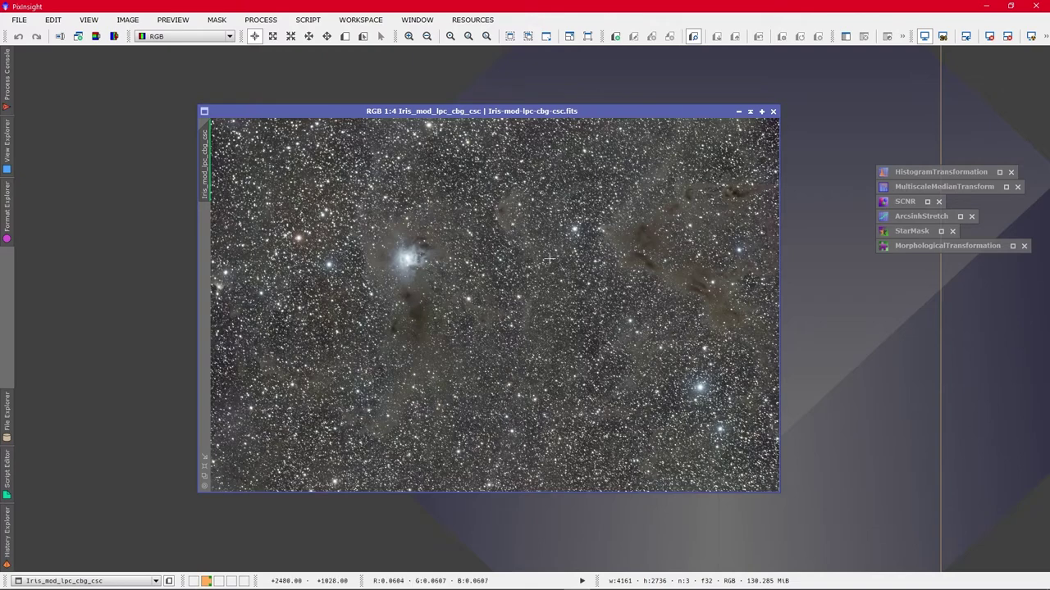
{"action": "scroll", "coordinate": [506, 254], "scroll_direction": "up", "scroll_amount": 6}
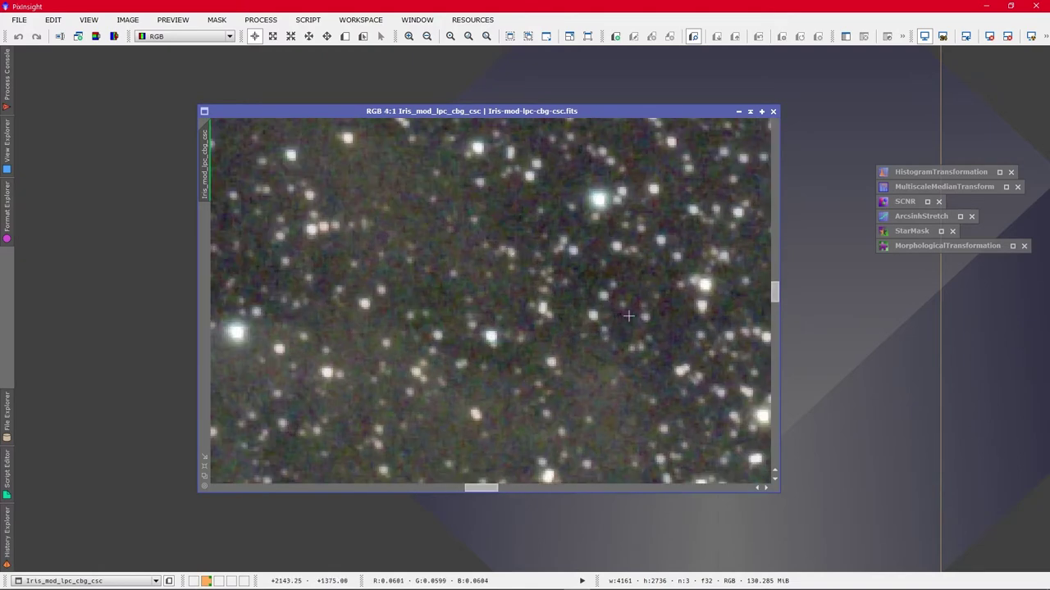
{"action": "scroll", "coordinate": [658, 282], "scroll_direction": "down", "scroll_amount": 2}
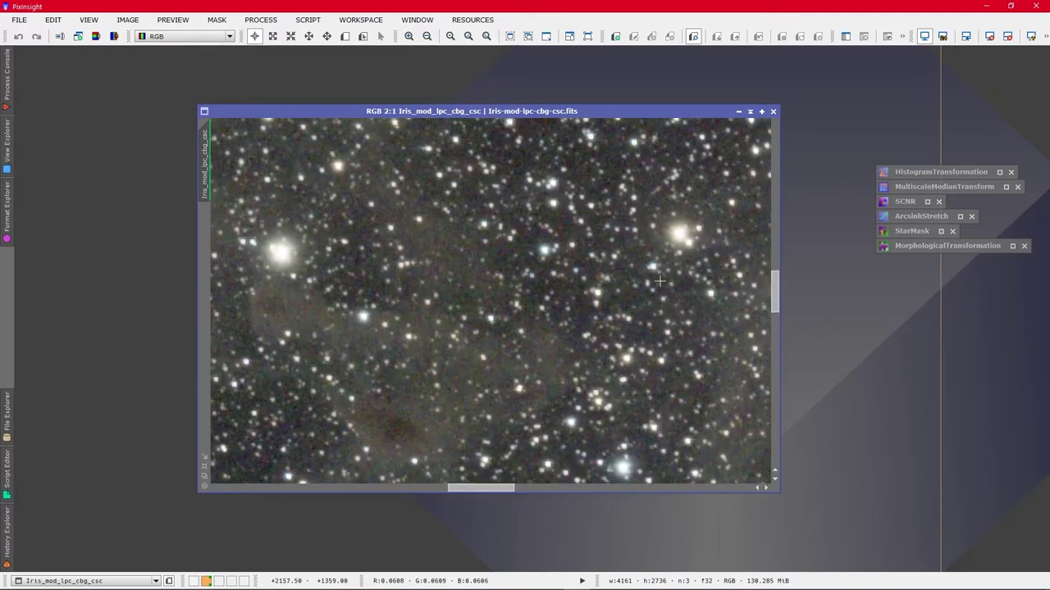
{"action": "scroll", "coordinate": [576, 295], "scroll_direction": "down", "scroll_amount": 2}
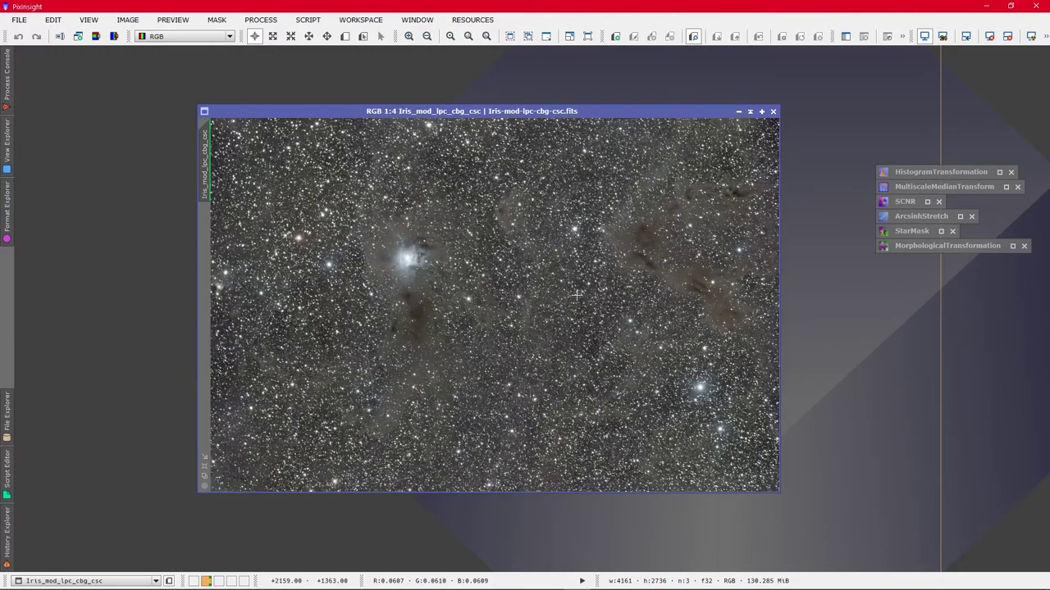
{"action": "scroll", "coordinate": [576, 295], "scroll_direction": "down", "scroll_amount": 2}
{"action": "scroll", "coordinate": [577, 295], "scroll_direction": "up", "scroll_amount": 1}
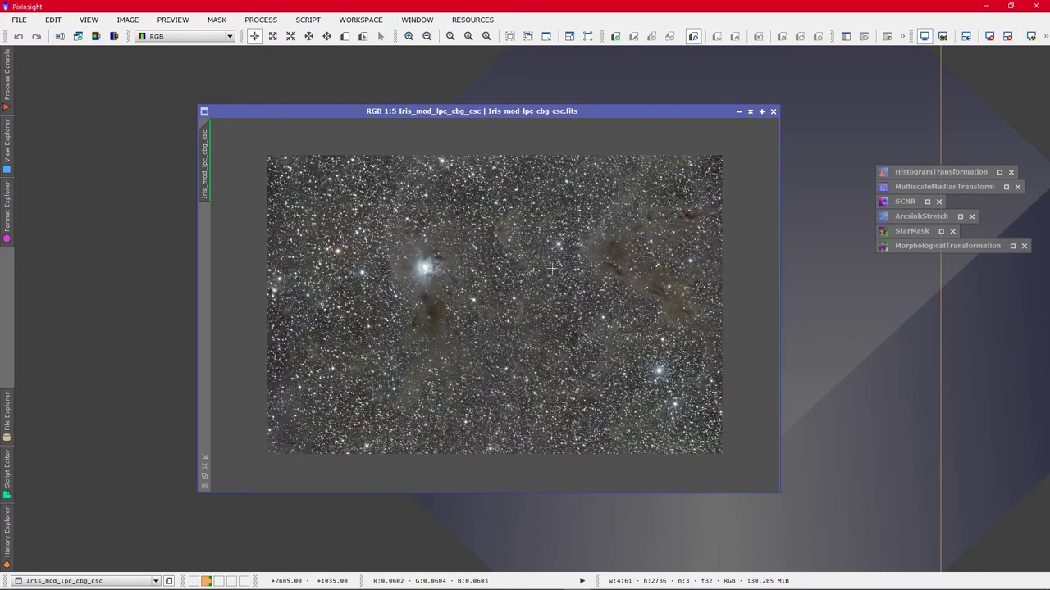
- Draw Preview01 over a star-rich patch right of the Iris nebula and display it
{"action": "left_click", "coordinate": [345, 36]}
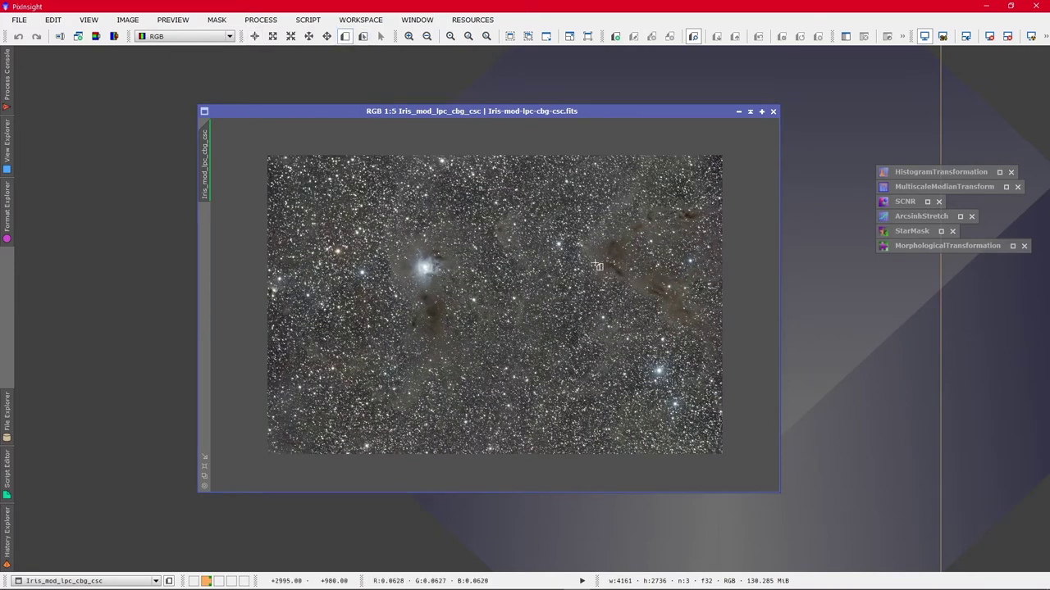
{"action": "left_click_drag", "start_coordinate": [595, 262], "coordinate": [634, 314]}
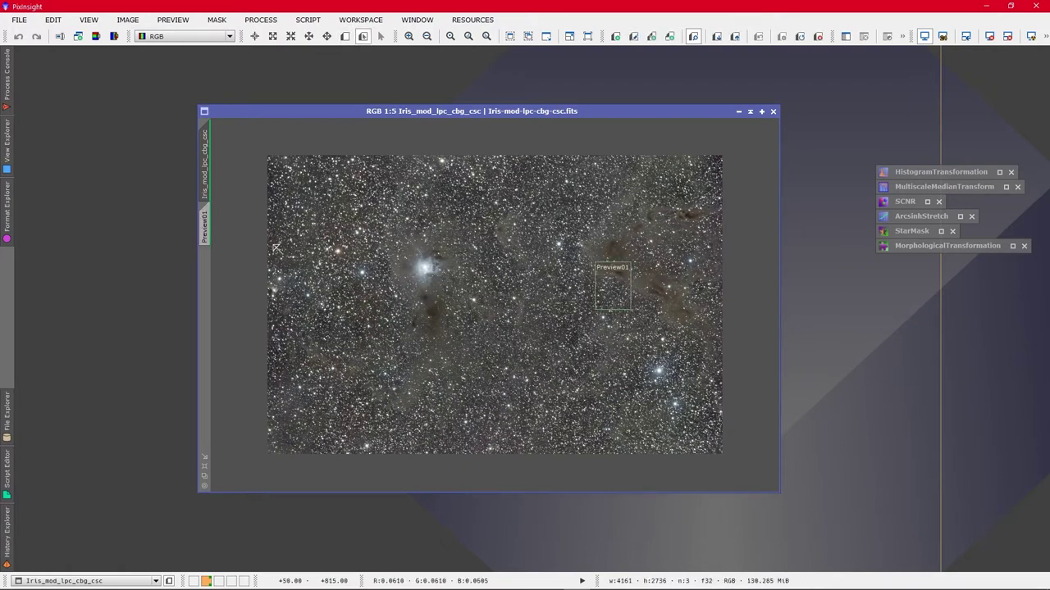
{"action": "left_click", "coordinate": [205, 223]}
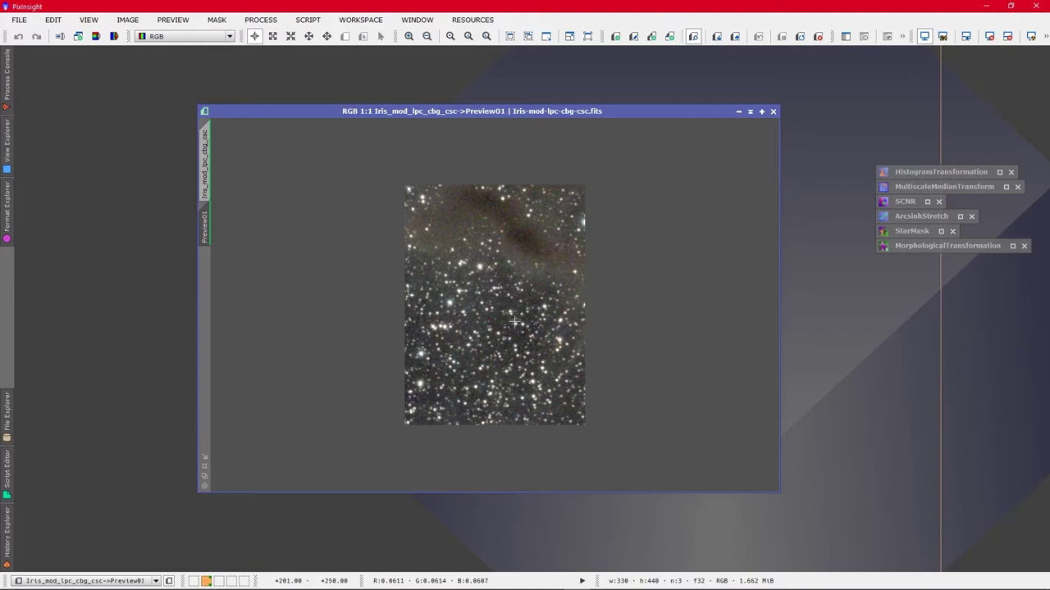
- Zoom into Preview01, compare it briefly with the full Iris image, and return to it
{"action": "scroll", "coordinate": [499, 347], "scroll_direction": "down", "scroll_amount": 1}
{"action": "scroll", "coordinate": [499, 343], "scroll_direction": "up", "scroll_amount": 3}
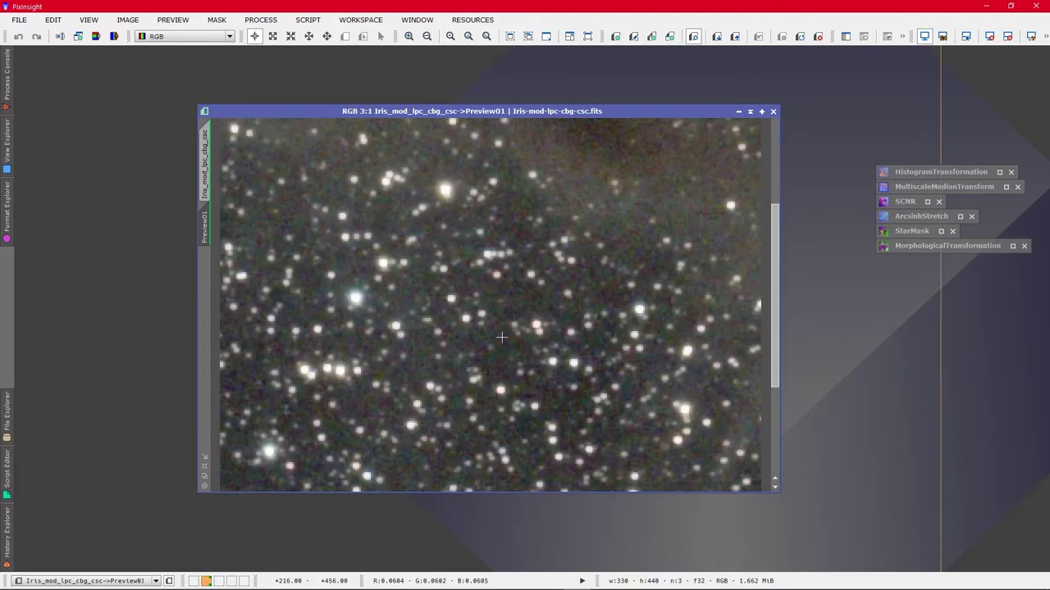
{"action": "left_click_drag", "start_coordinate": [771, 305], "coordinate": [764, 223]}
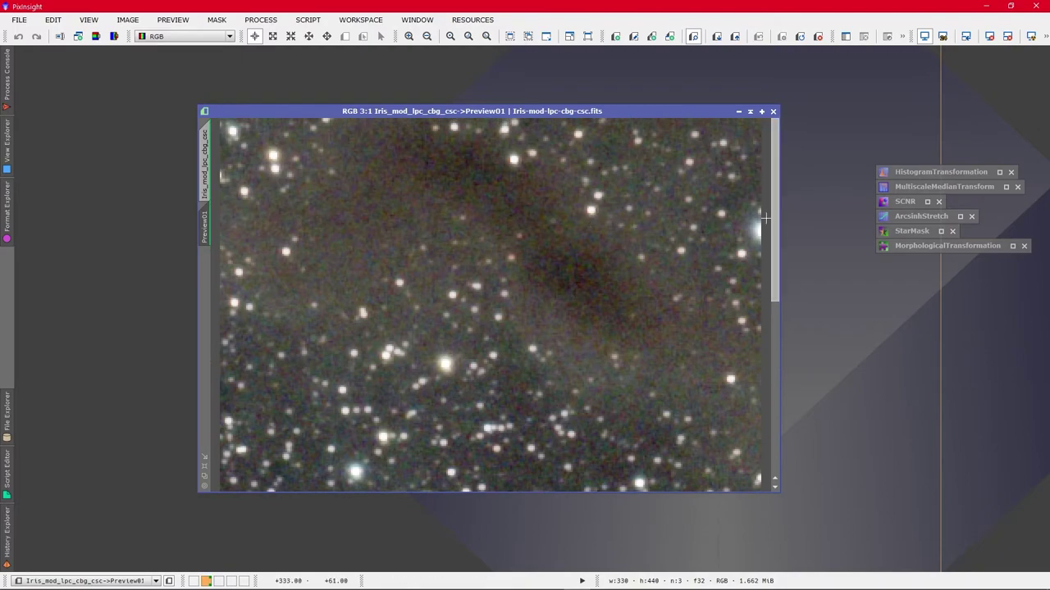
{"action": "scroll", "coordinate": [775, 208], "scroll_direction": "down", "scroll_amount": 3}
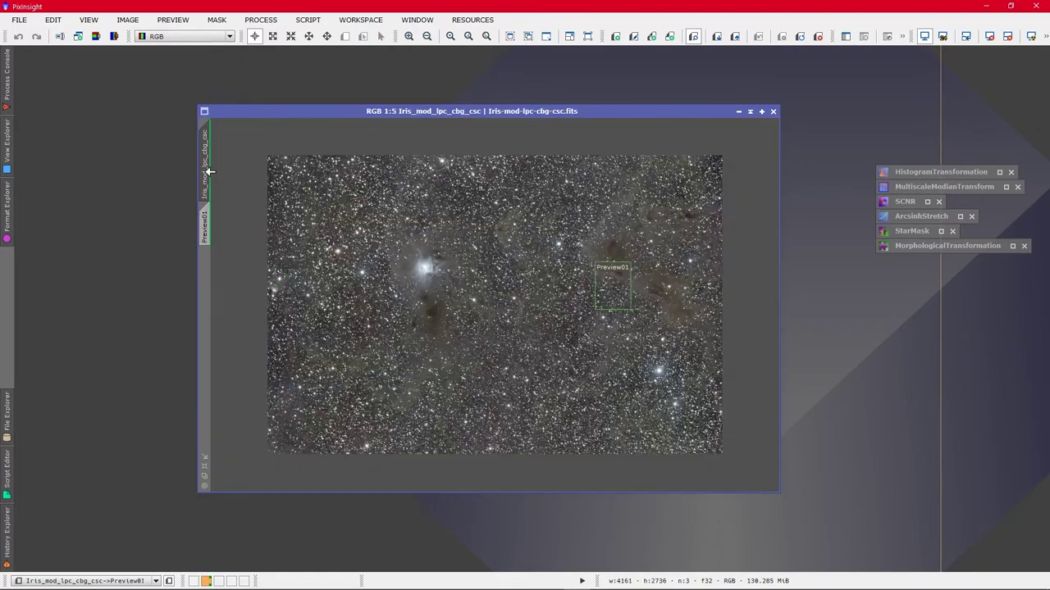
{"action": "left_click", "coordinate": [204, 170]}
{"action": "left_click", "coordinate": [206, 228]}
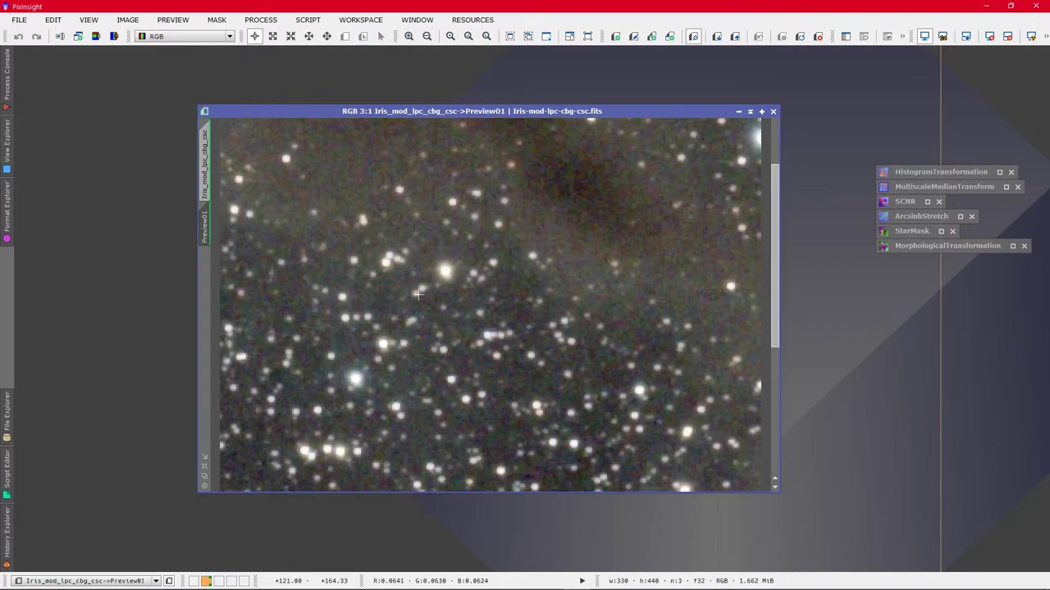
{"action": "scroll", "coordinate": [418, 294], "scroll_direction": "down", "scroll_amount": 2}
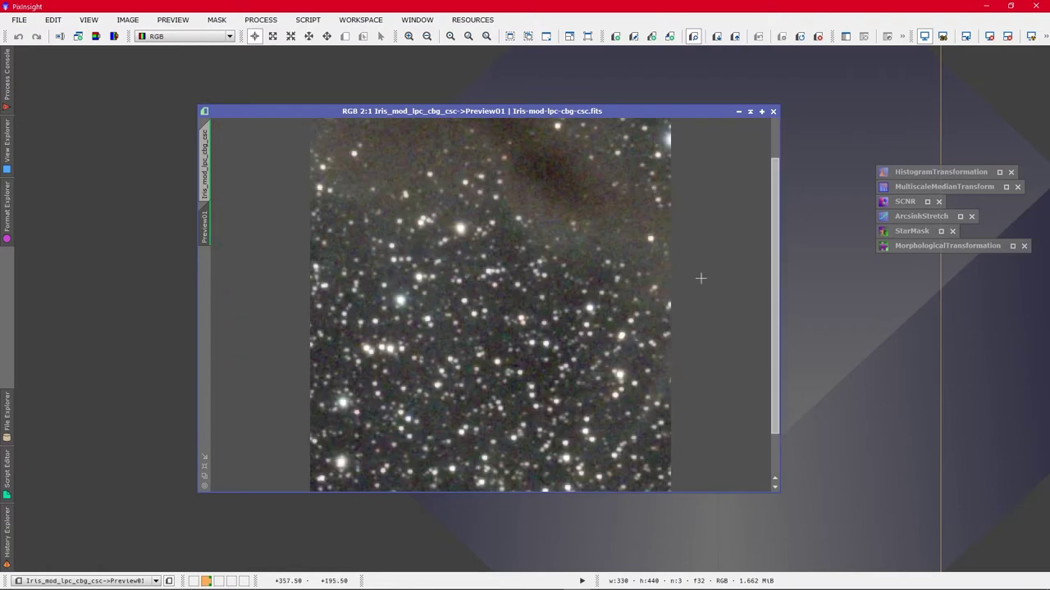
- Open MultiscaleMedianTransform, reset it, and set its target to Chrominance (restore CIE Y)
{"action": "double_click", "coordinate": [923, 187]}
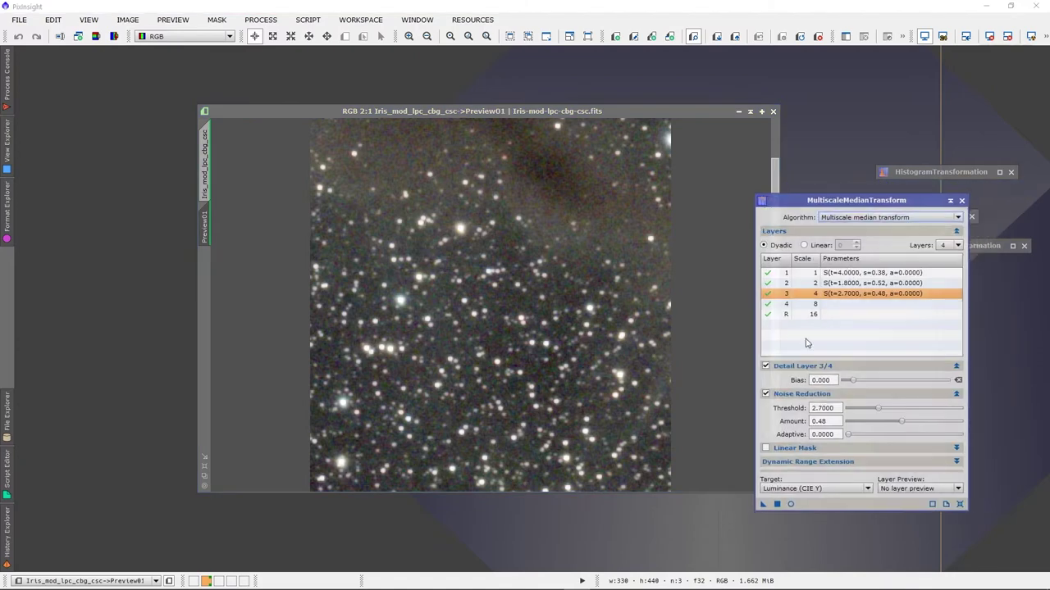
{"action": "left_click_drag", "start_coordinate": [877, 205], "coordinate": [916, 188]}
{"action": "left_click", "coordinate": [999, 490]}
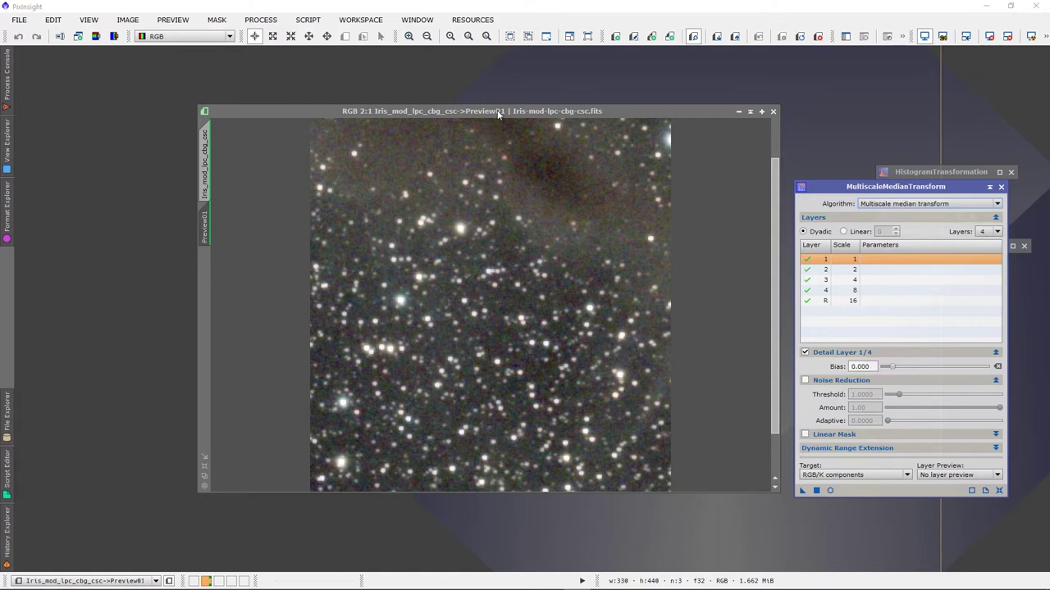
{"action": "left_click_drag", "start_coordinate": [498, 111], "coordinate": [490, 116]}
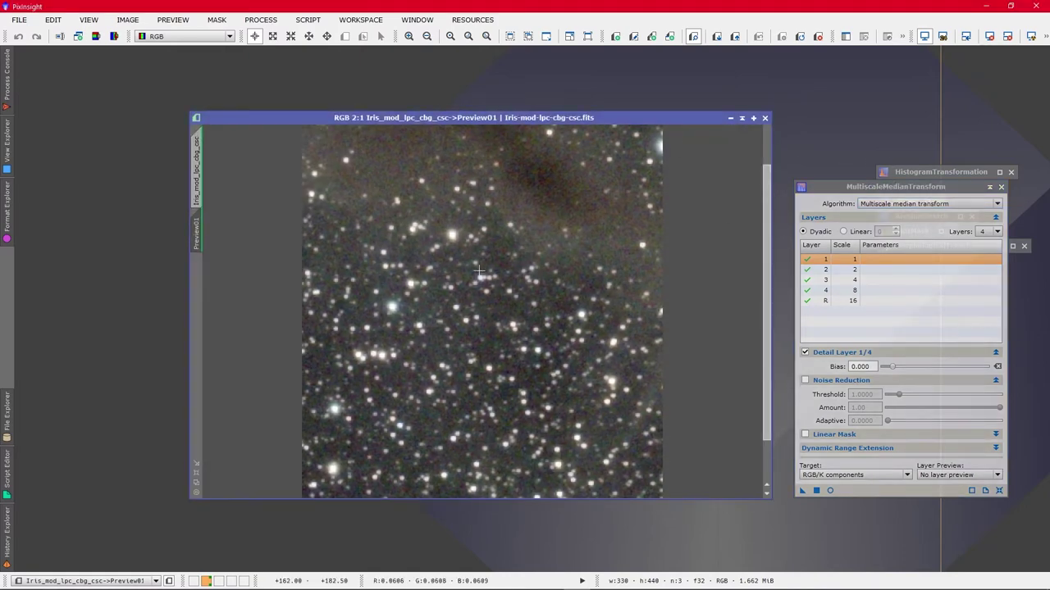
{"action": "left_click", "coordinate": [902, 189]}
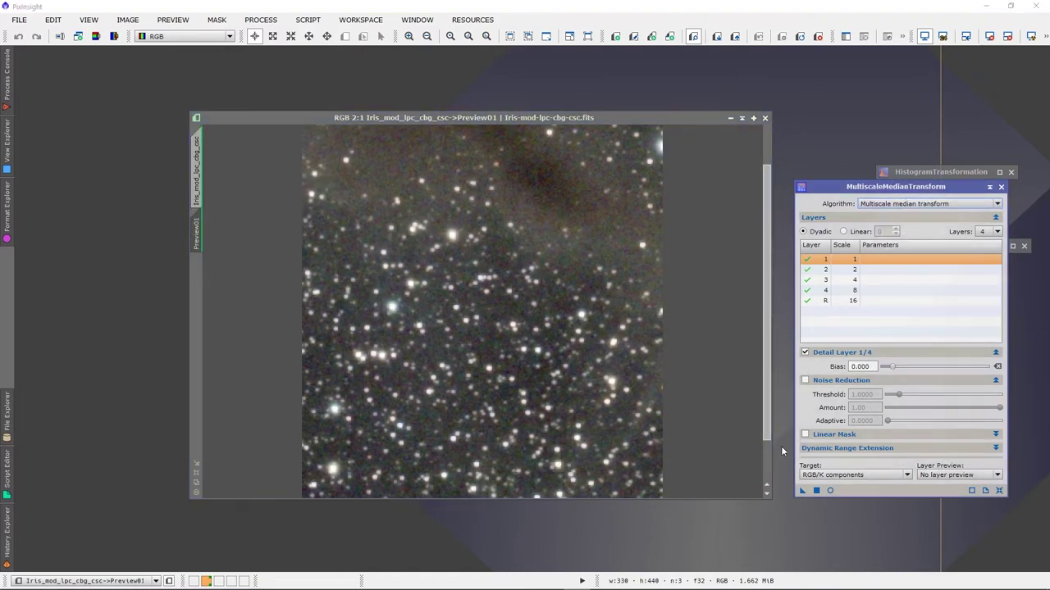
{"action": "left_click", "coordinate": [857, 475]}
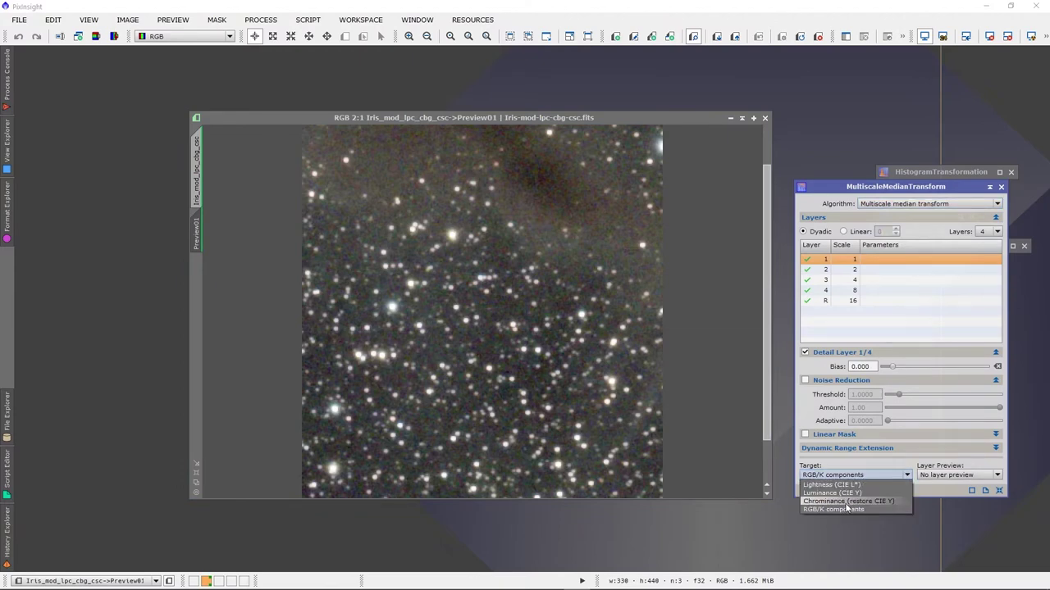
{"action": "left_click", "coordinate": [849, 501]}
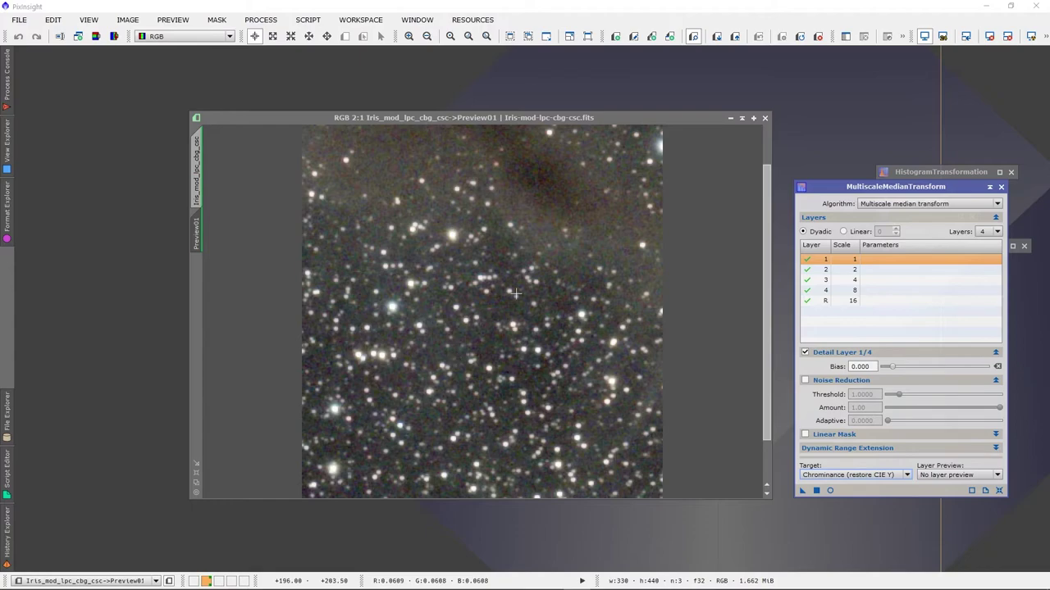
- Zoom in and out on Preview01 to inspect it, then open the Process > All Processes menu
{"action": "scroll", "coordinate": [520, 287], "scroll_direction": "up", "scroll_amount": 2}
{"action": "scroll", "coordinate": [521, 286], "scroll_direction": "up", "scroll_amount": 1}
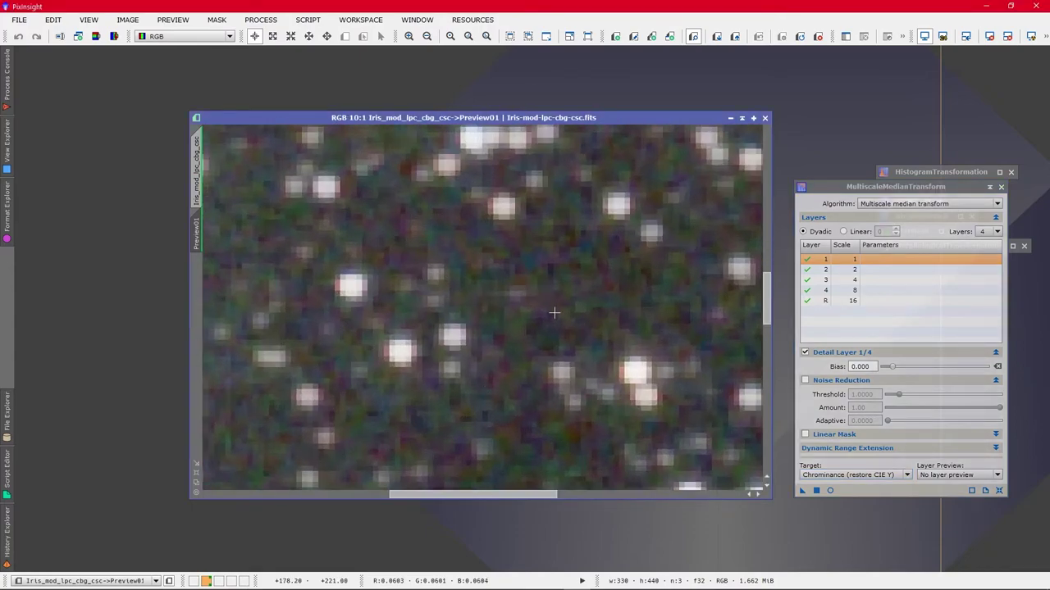
{"action": "scroll", "coordinate": [565, 279], "scroll_direction": "down", "scroll_amount": 2}
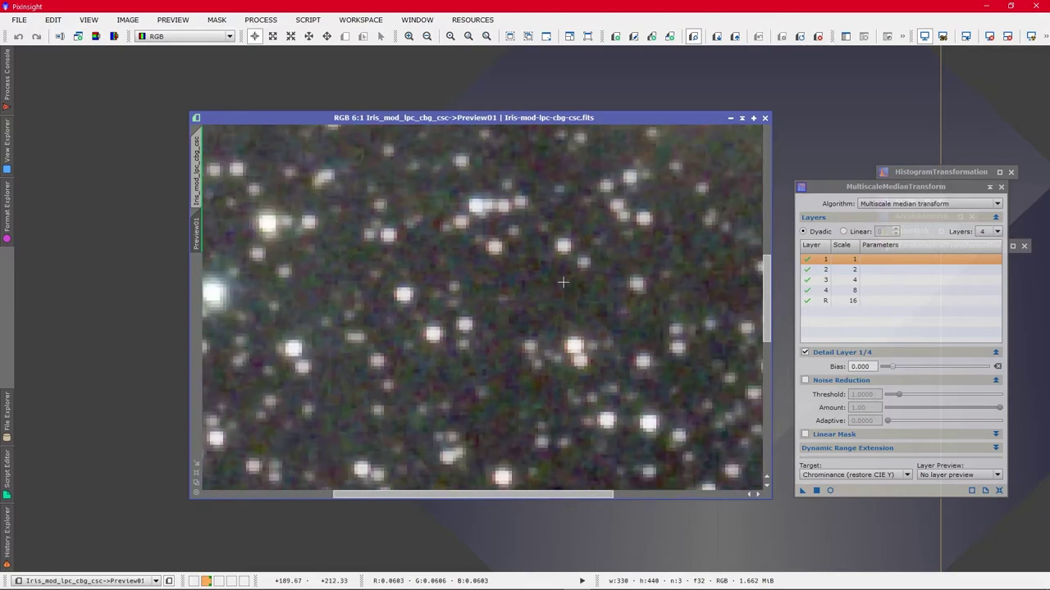
{"action": "scroll", "coordinate": [533, 332], "scroll_direction": "down", "scroll_amount": 4}
{"action": "scroll", "coordinate": [529, 338], "scroll_direction": "up", "scroll_amount": 3}
{"action": "scroll", "coordinate": [528, 340], "scroll_direction": "down", "scroll_amount": 3}
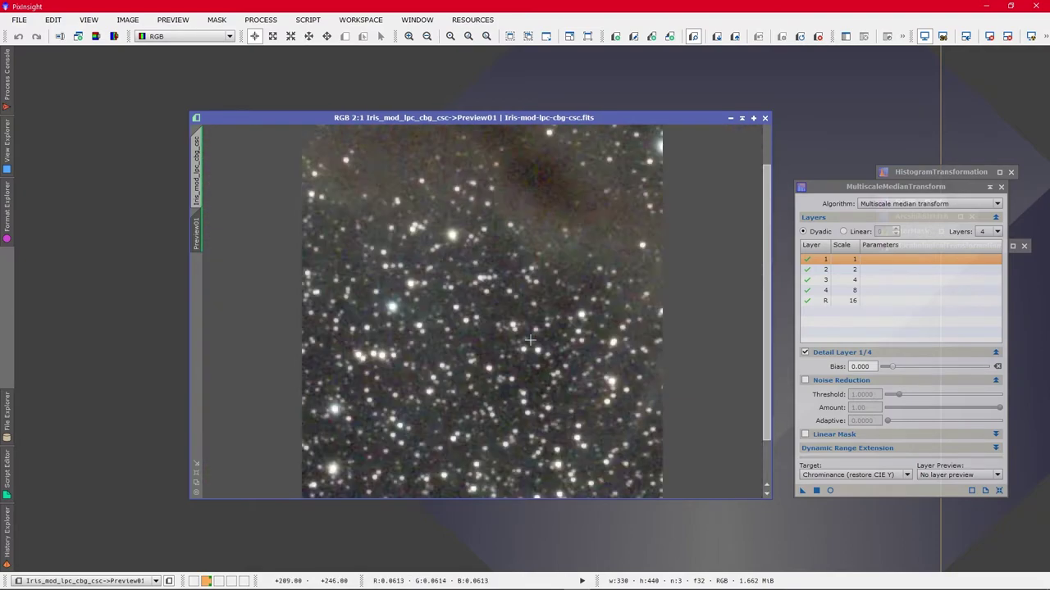
{"action": "scroll", "coordinate": [529, 339], "scroll_direction": "up", "scroll_amount": 1}
{"action": "left_click", "coordinate": [890, 264]}
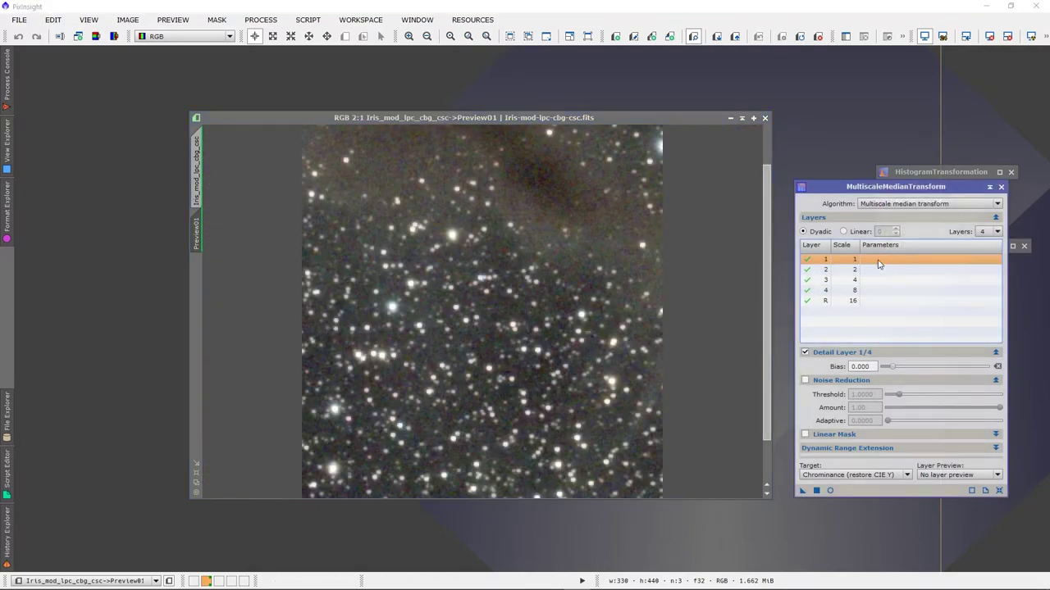
{"action": "left_click_drag", "start_coordinate": [893, 193], "coordinate": [886, 196]}
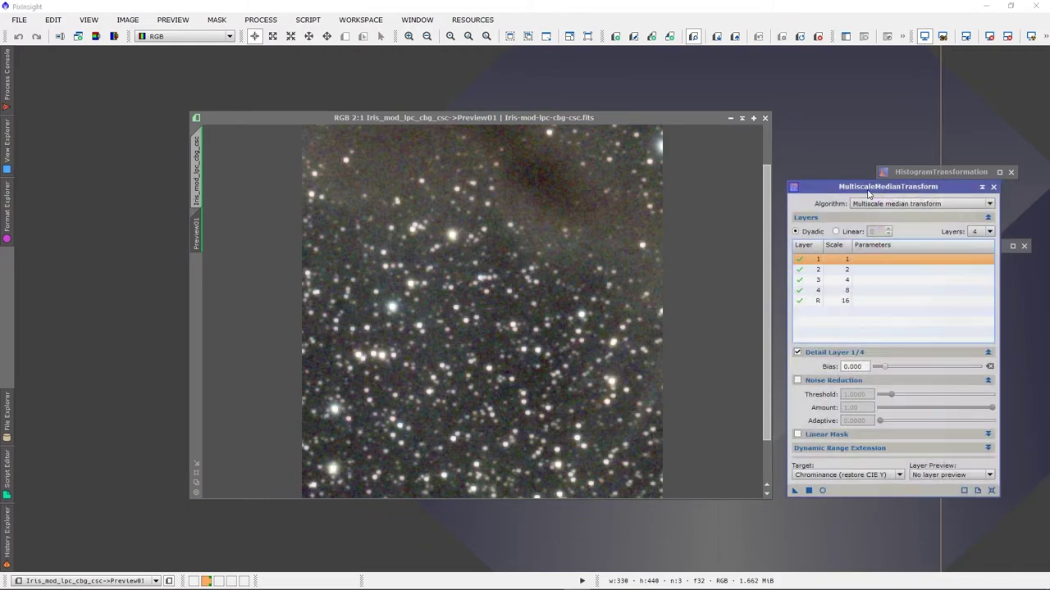
{"action": "left_click", "coordinate": [260, 19]}
{"action": "mouse_move", "coordinate": [342, 12]}
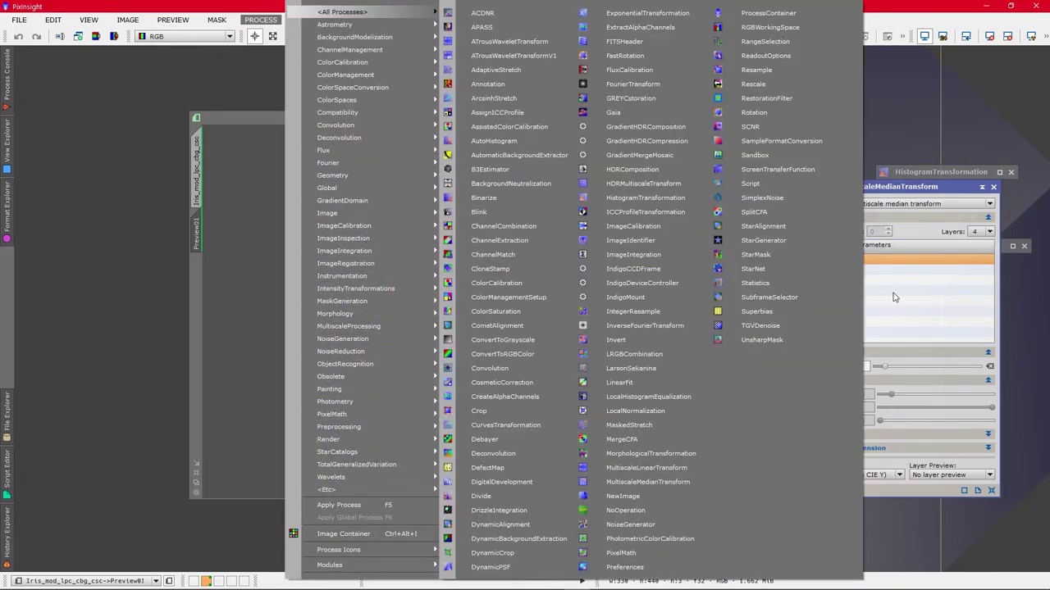
- Enable Noise Reduction on detail layers 1, 2 and 3 at threshold 1.0000, amount 1.00
{"action": "left_click", "coordinate": [899, 211]}
{"action": "left_click", "coordinate": [868, 270]}
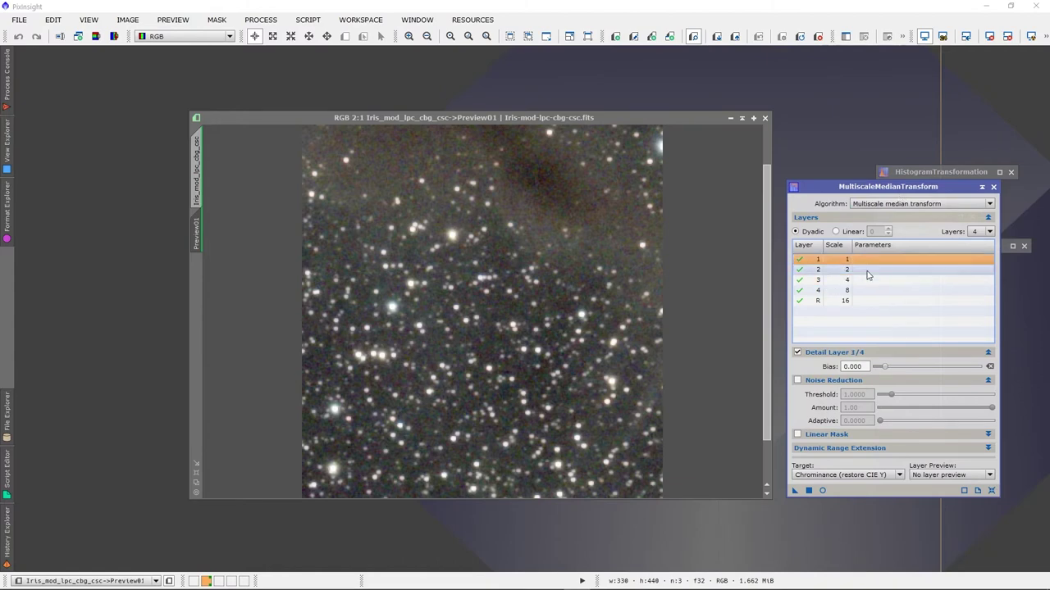
{"action": "left_click", "coordinate": [875, 280]}
{"action": "left_click", "coordinate": [878, 291]}
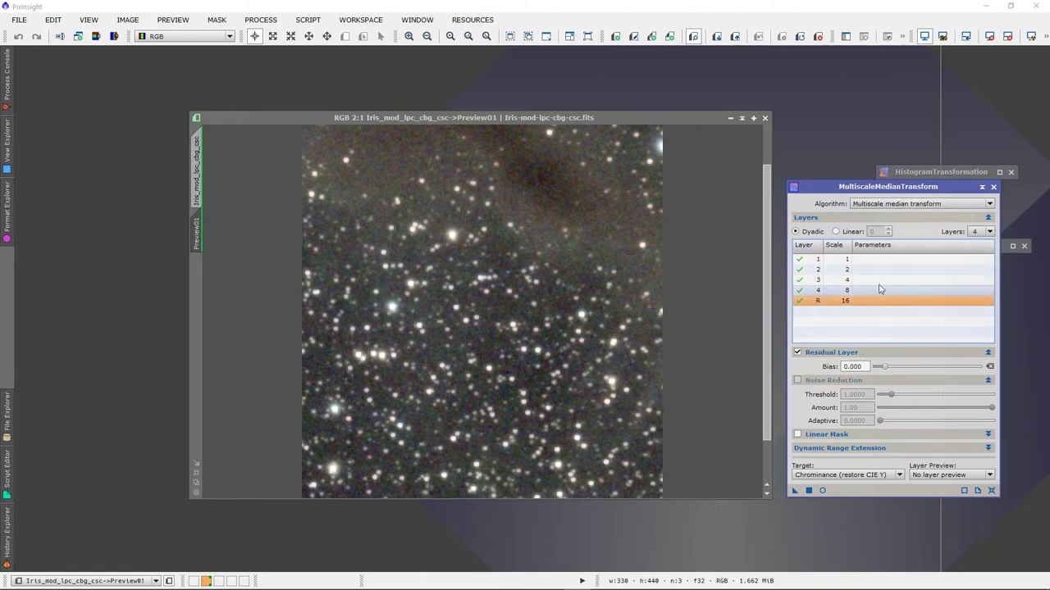
{"action": "left_click", "coordinate": [878, 259]}
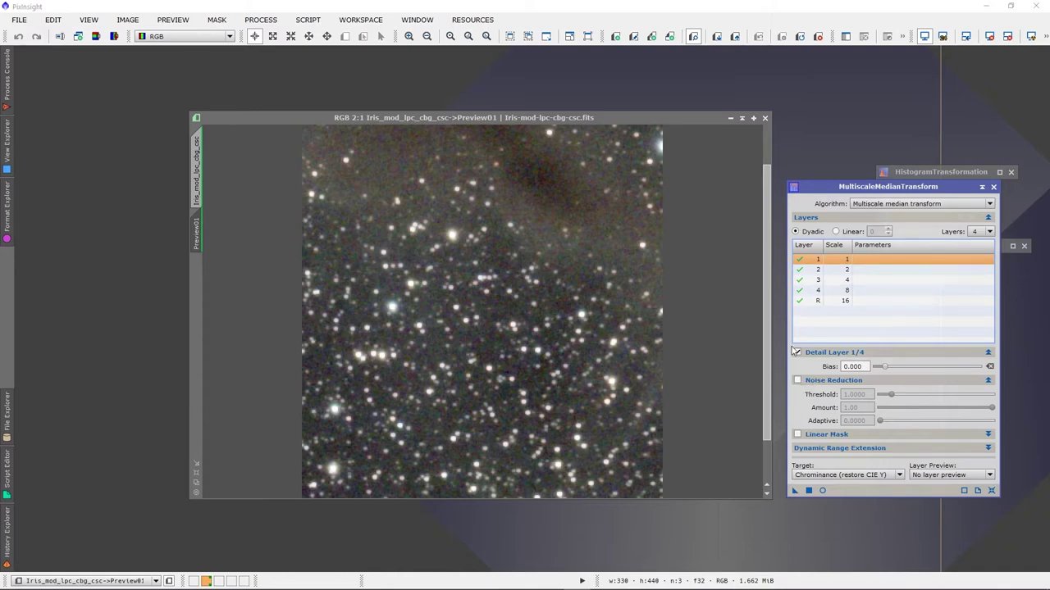
{"action": "left_click", "coordinate": [798, 381]}
{"action": "left_click", "coordinate": [881, 270]}
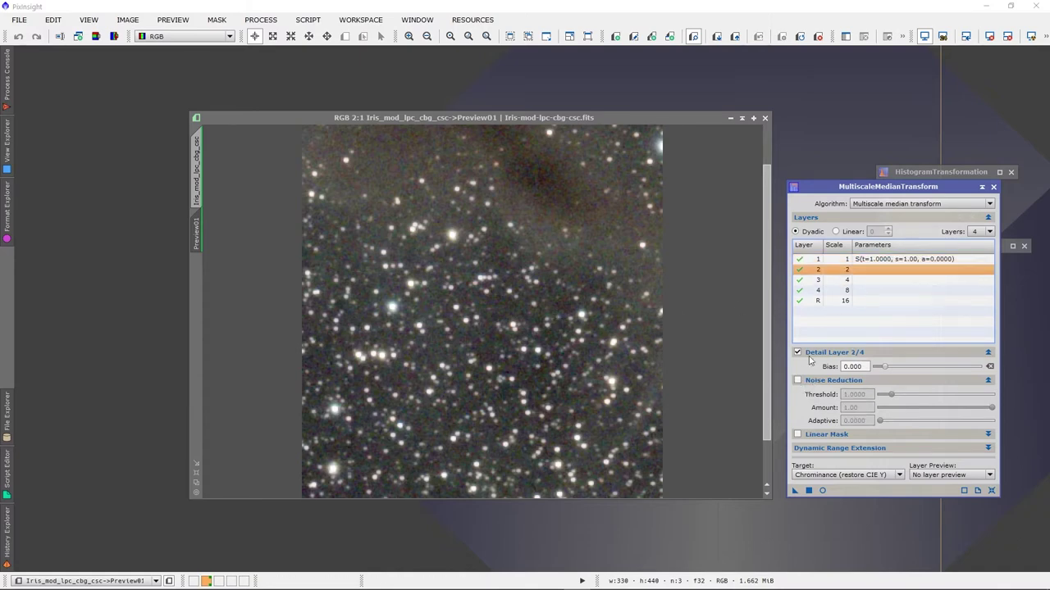
{"action": "left_click", "coordinate": [797, 380]}
{"action": "left_click", "coordinate": [881, 281]}
{"action": "left_click", "coordinate": [797, 381]}
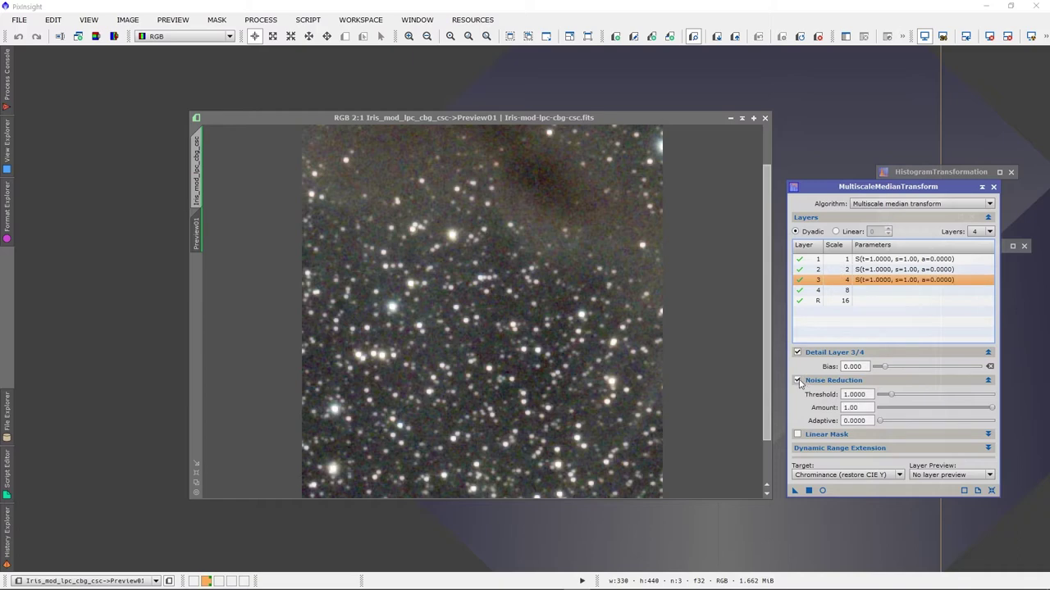
- Shift the image window left and zoom in and out to inspect it
{"action": "left_click_drag", "start_coordinate": [545, 123], "coordinate": [535, 125]}
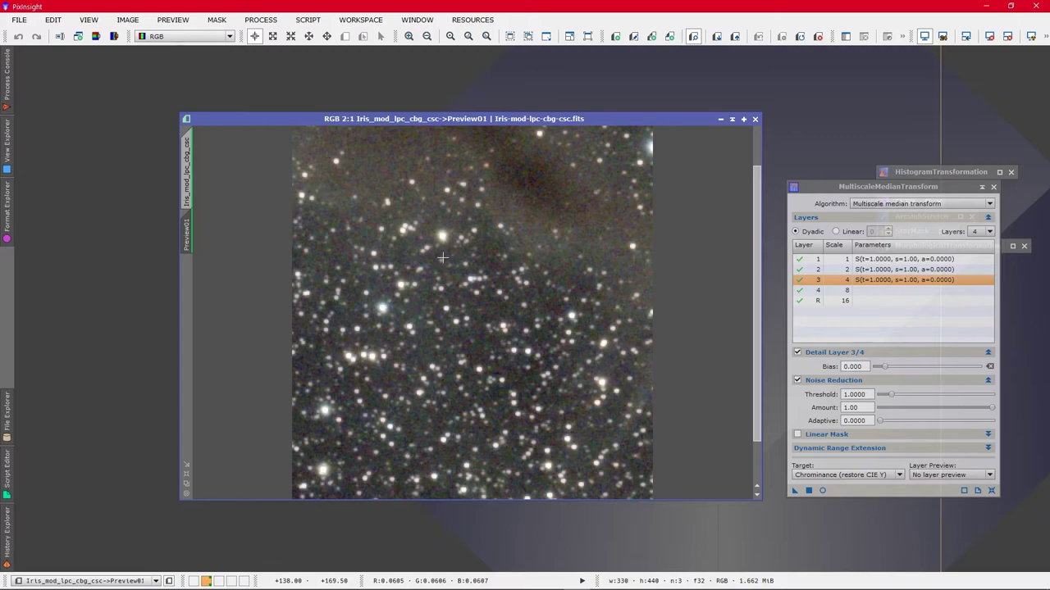
{"action": "scroll", "coordinate": [442, 258], "scroll_direction": "up", "scroll_amount": 1}
{"action": "scroll", "coordinate": [442, 258], "scroll_direction": "down", "scroll_amount": 3}
{"action": "scroll", "coordinate": [435, 263], "scroll_direction": "up", "scroll_amount": 1}
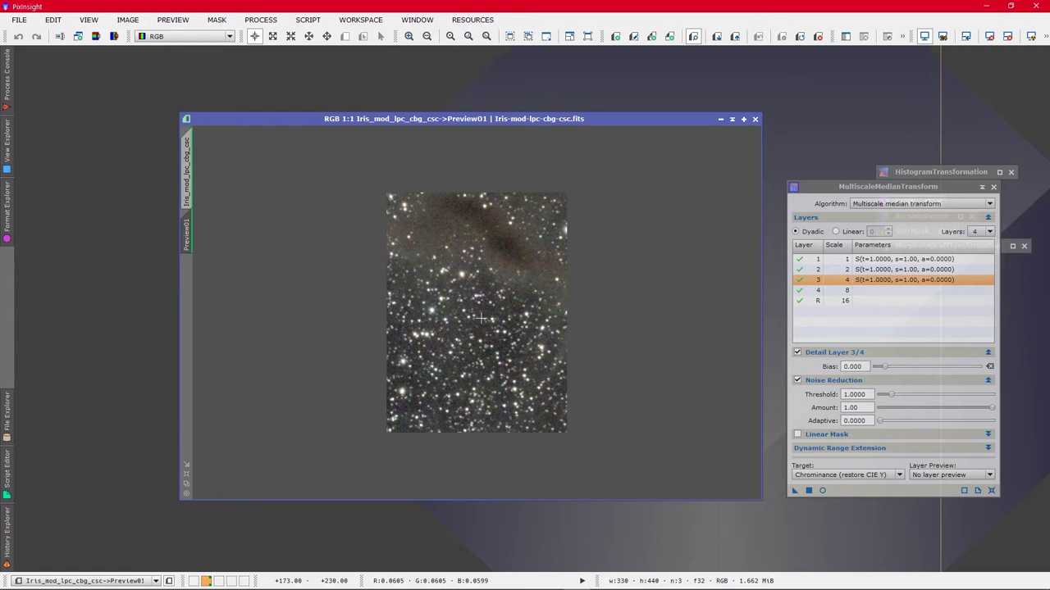
{"action": "scroll", "coordinate": [479, 262], "scroll_direction": "down", "scroll_amount": 1}
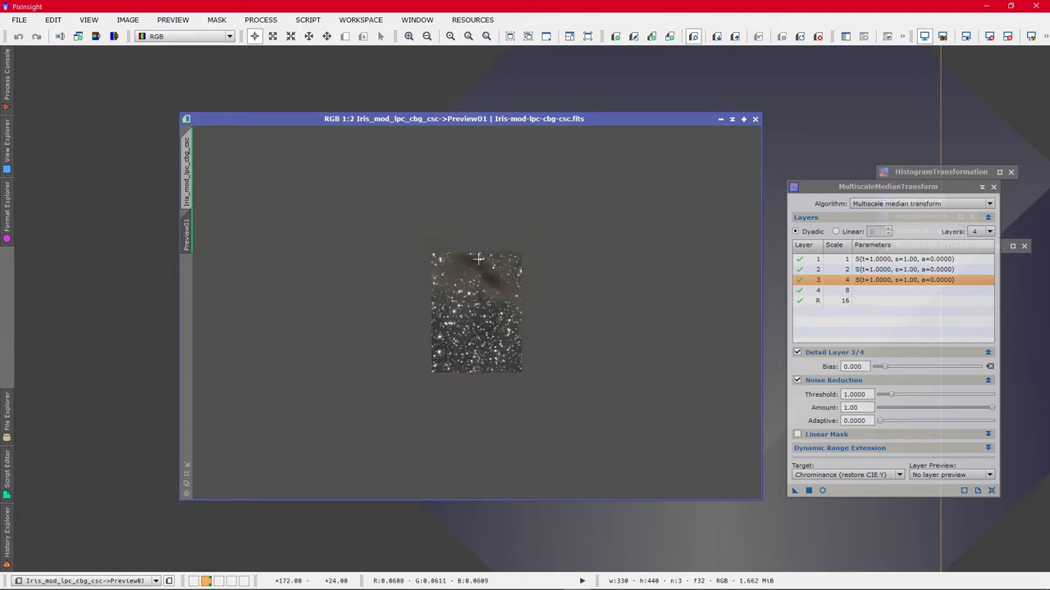
{"action": "scroll", "coordinate": [481, 263], "scroll_direction": "up", "scroll_amount": 2}
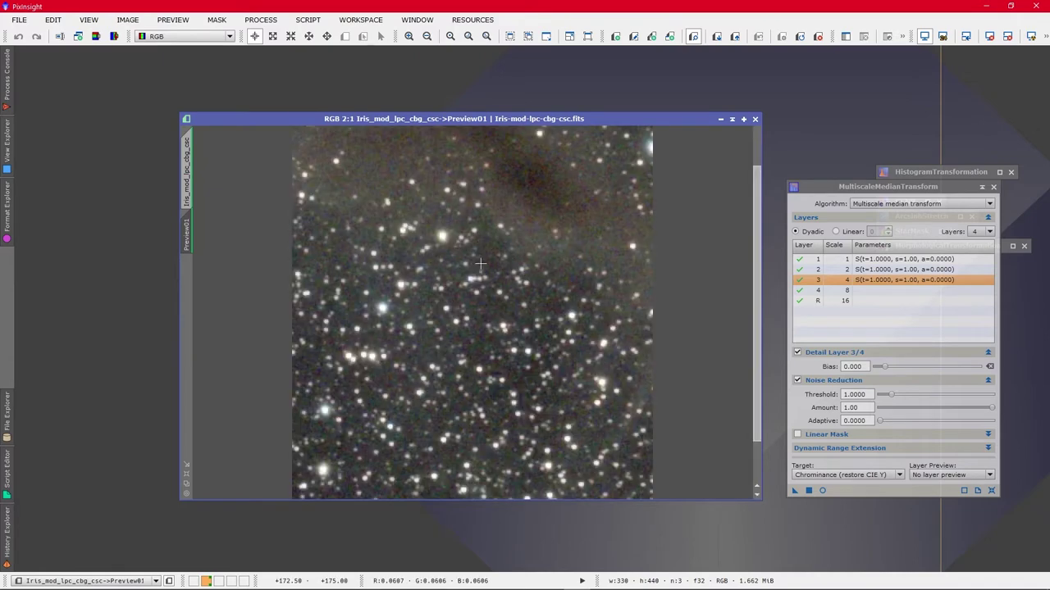
{"action": "scroll", "coordinate": [480, 262], "scroll_direction": "up", "scroll_amount": 3}
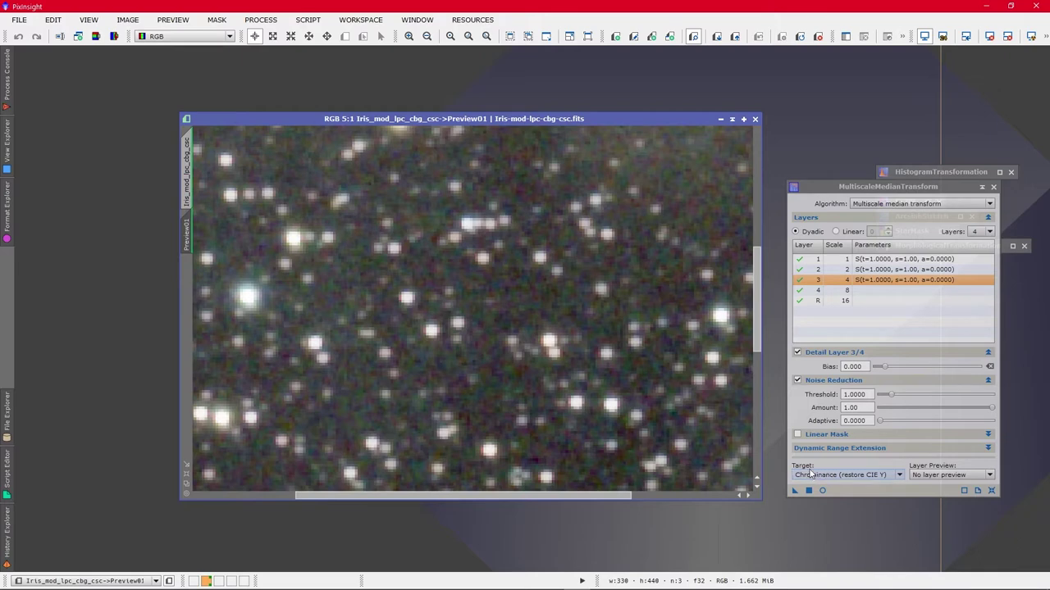
- Raise the noise thresholds of layers 1, 2 and 3 to 4.8, 4.5 and 4.6
{"action": "left_click", "coordinate": [897, 260]}
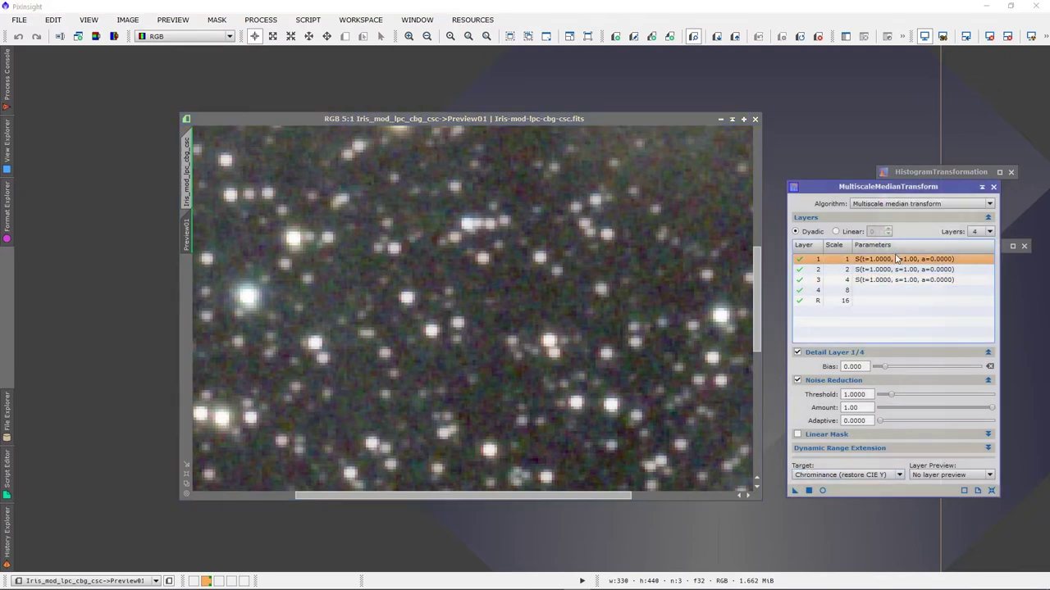
{"action": "left_click_drag", "start_coordinate": [892, 394], "coordinate": [928, 395]}
{"action": "left_click", "coordinate": [889, 270]}
{"action": "left_click", "coordinate": [888, 280]}
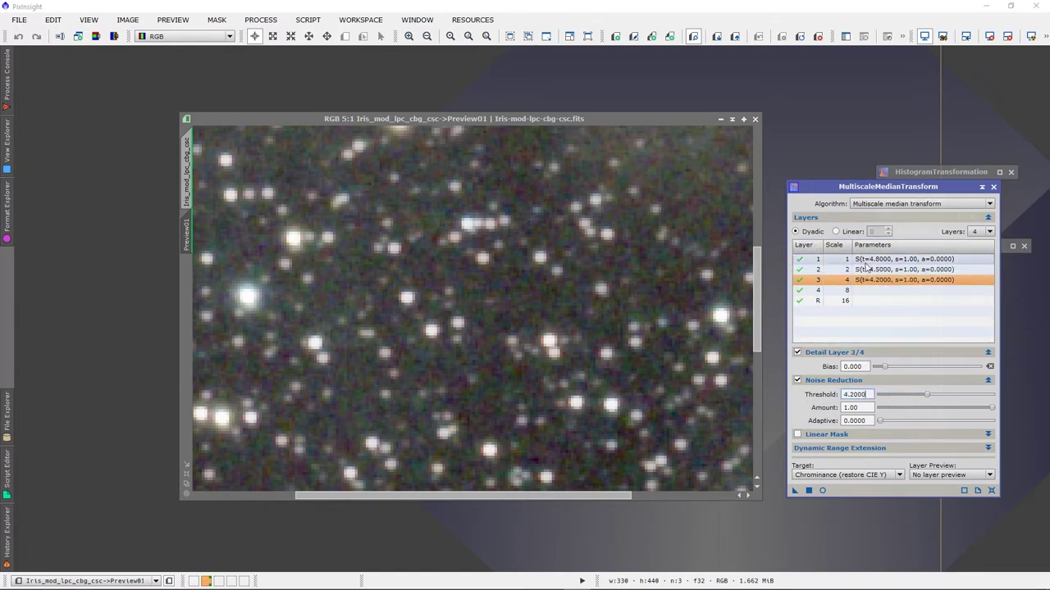
{"action": "left_click_drag", "start_coordinate": [926, 397], "coordinate": [933, 400]}
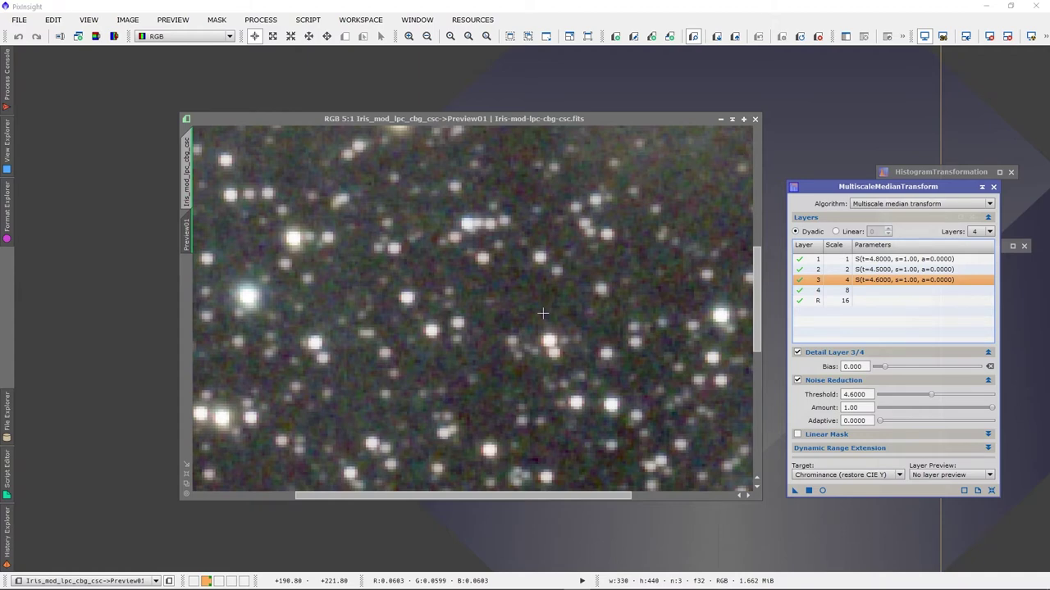
- Run the chrominance noise reduction on Preview01
{"action": "scroll", "coordinate": [542, 312], "scroll_direction": "down", "scroll_amount": 5}
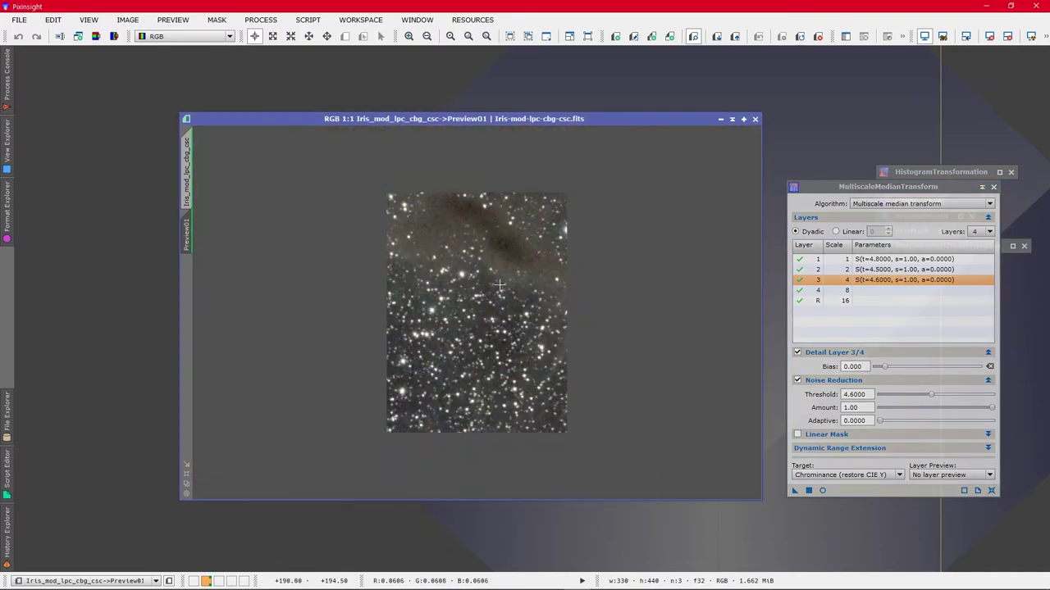
{"action": "scroll", "coordinate": [501, 286], "scroll_direction": "up", "scroll_amount": 10}
{"action": "scroll", "coordinate": [529, 258], "scroll_direction": "up", "scroll_amount": 4}
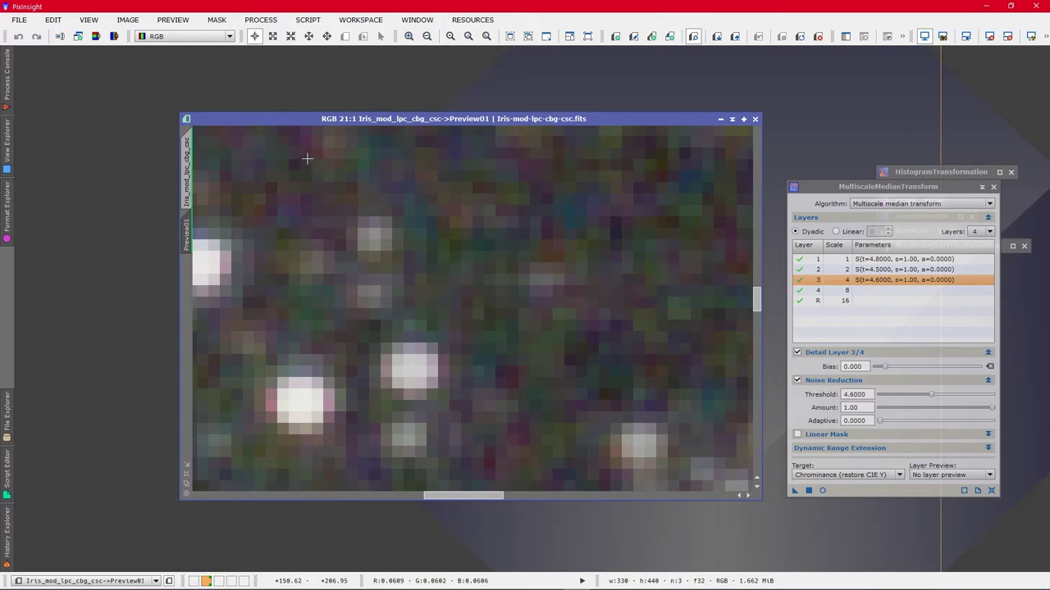
{"action": "scroll", "coordinate": [543, 285], "scroll_direction": "down", "scroll_amount": 1}
{"action": "scroll", "coordinate": [543, 284], "scroll_direction": "down", "scroll_amount": 5}
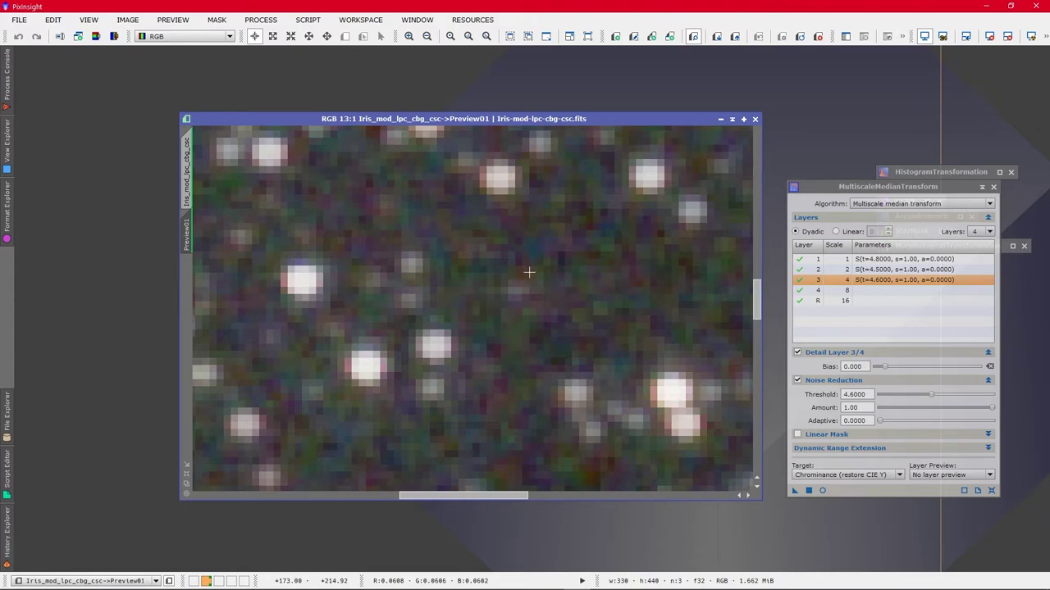
{"action": "scroll", "coordinate": [531, 337], "scroll_direction": "down", "scroll_amount": 6}
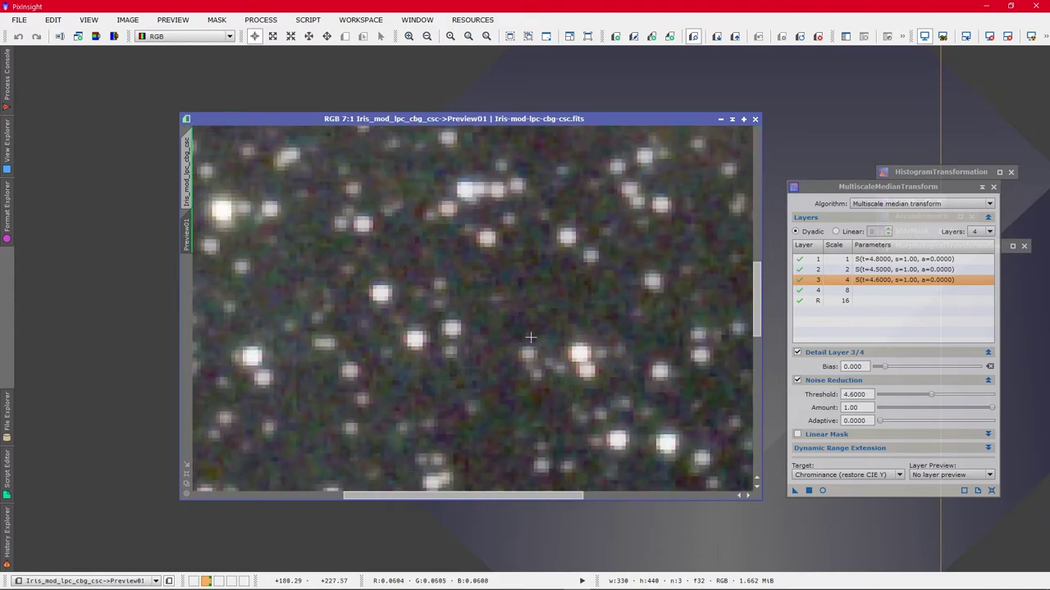
{"action": "scroll", "coordinate": [529, 335], "scroll_direction": "down", "scroll_amount": 6}
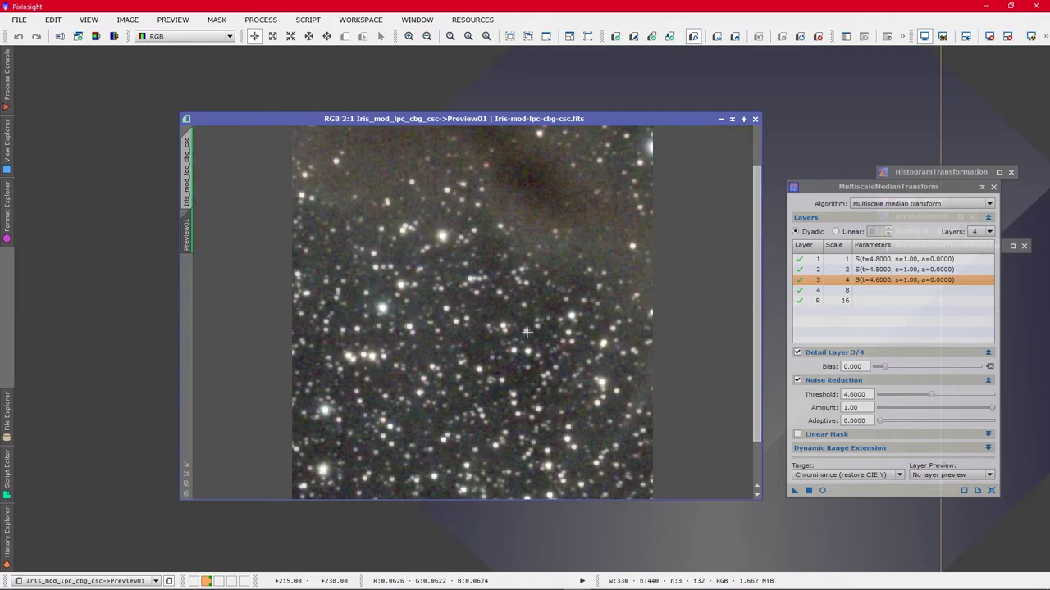
{"action": "scroll", "coordinate": [520, 328], "scroll_direction": "up", "scroll_amount": 10}
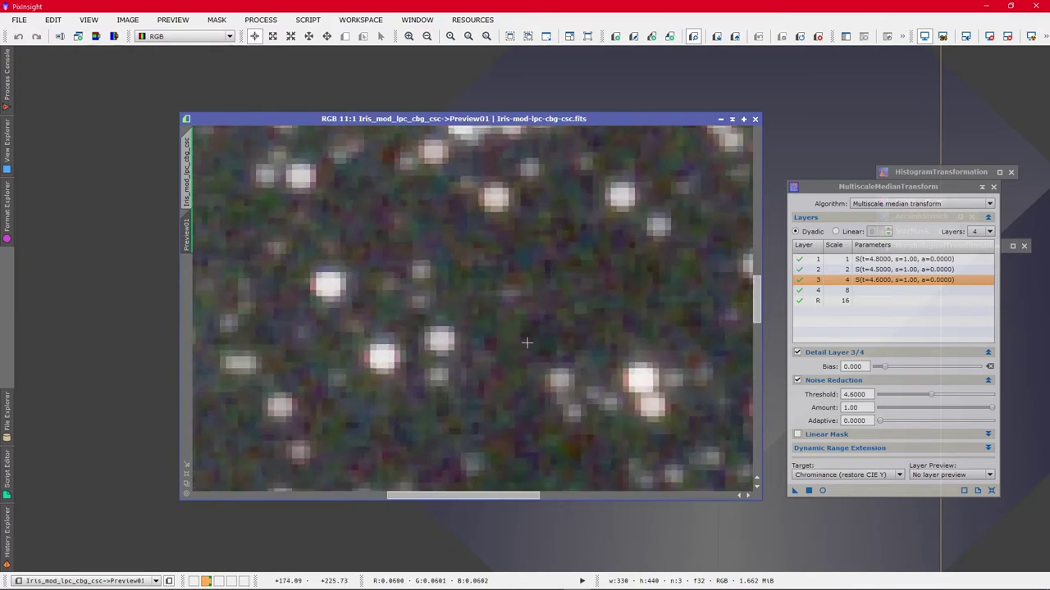
{"action": "scroll", "coordinate": [527, 343], "scroll_direction": "down", "scroll_amount": 10}
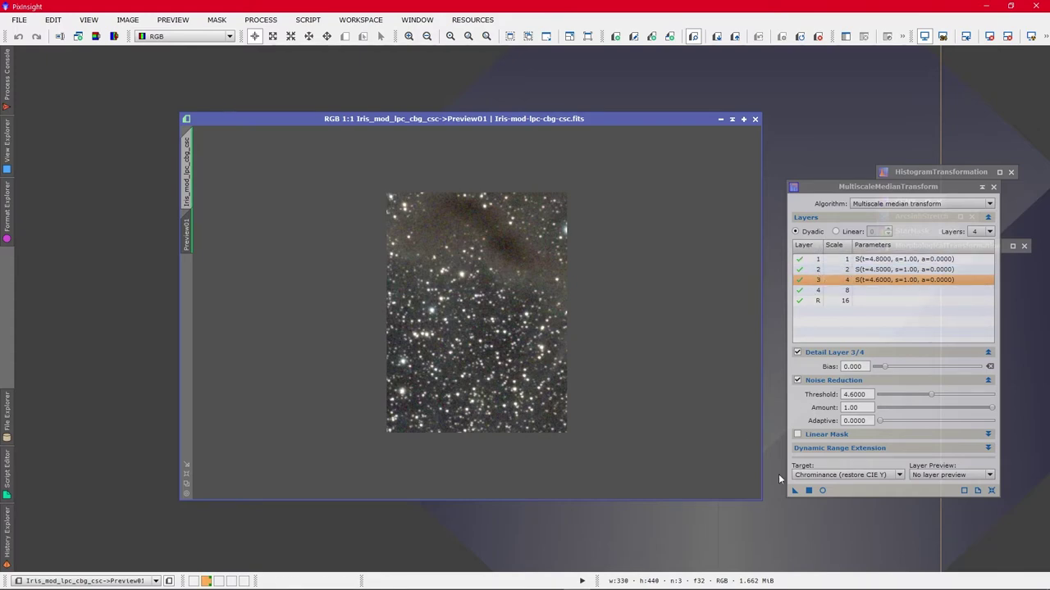
{"action": "scroll", "coordinate": [492, 322], "scroll_direction": "down", "scroll_amount": 1}
{"action": "scroll", "coordinate": [492, 323], "scroll_direction": "up", "scroll_amount": 4}
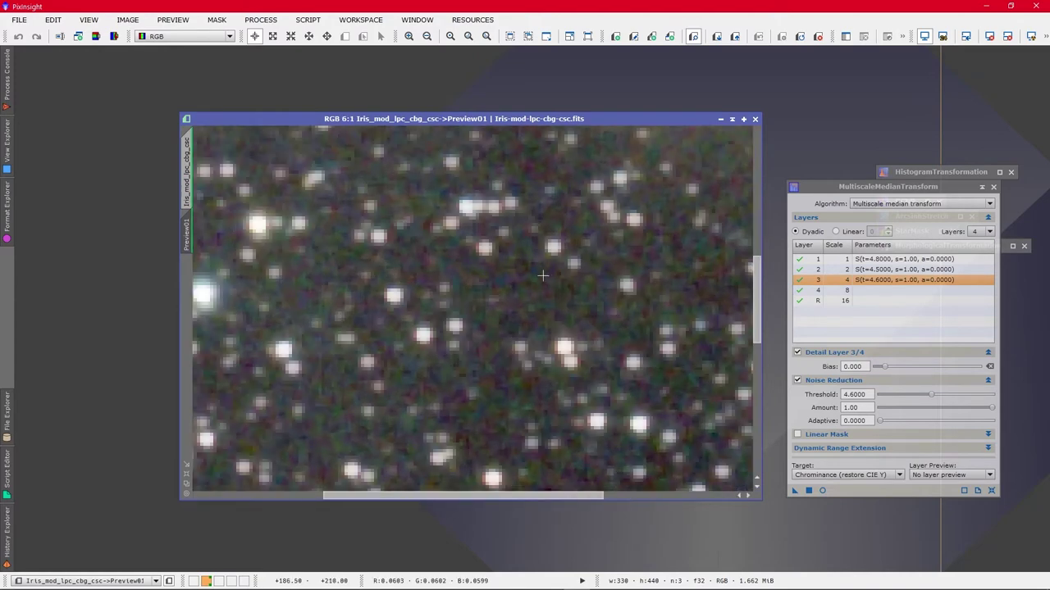
{"action": "left_click", "coordinate": [794, 491]}
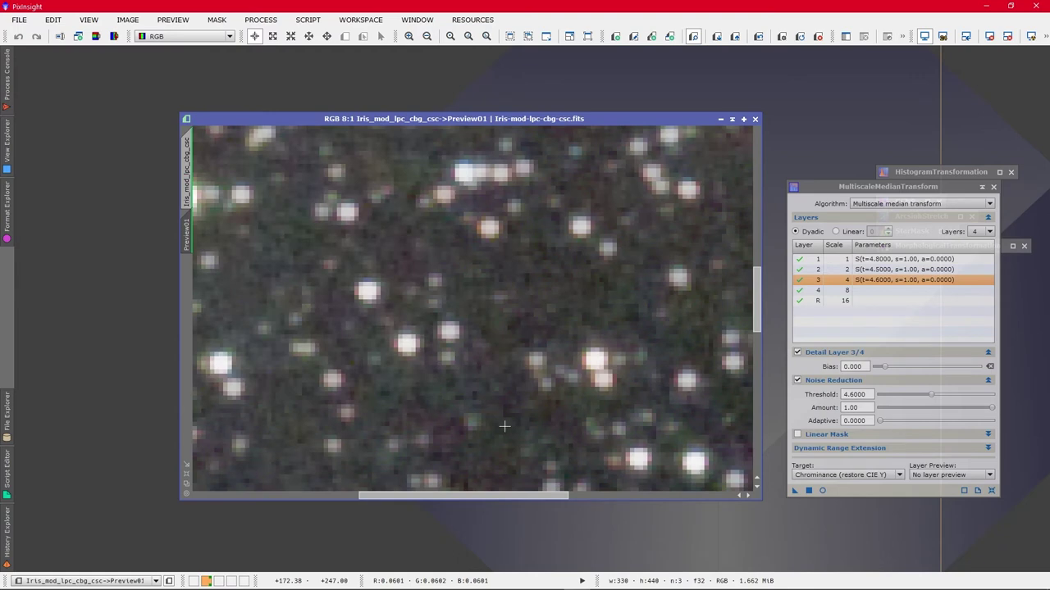
- Zoom in and out on Preview01 to inspect the result, ending at 1:1
{"action": "scroll", "coordinate": [483, 338], "scroll_direction": "down", "scroll_amount": 2}
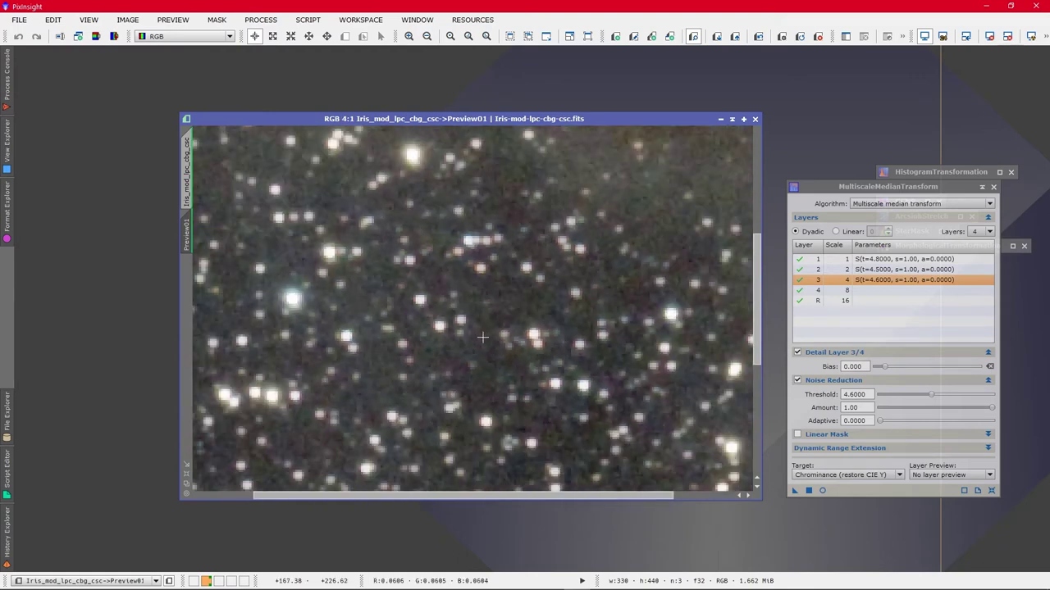
{"action": "scroll", "coordinate": [483, 338], "scroll_direction": "down", "scroll_amount": 2}
{"action": "scroll", "coordinate": [483, 337], "scroll_direction": "up", "scroll_amount": 4}
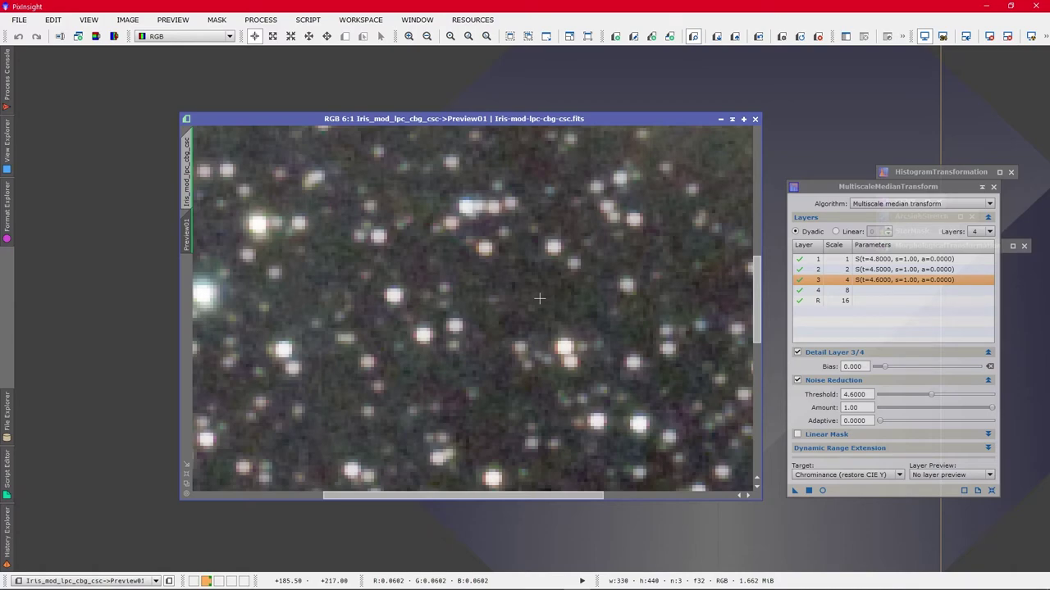
{"action": "scroll", "coordinate": [533, 295], "scroll_direction": "down", "scroll_amount": 5}
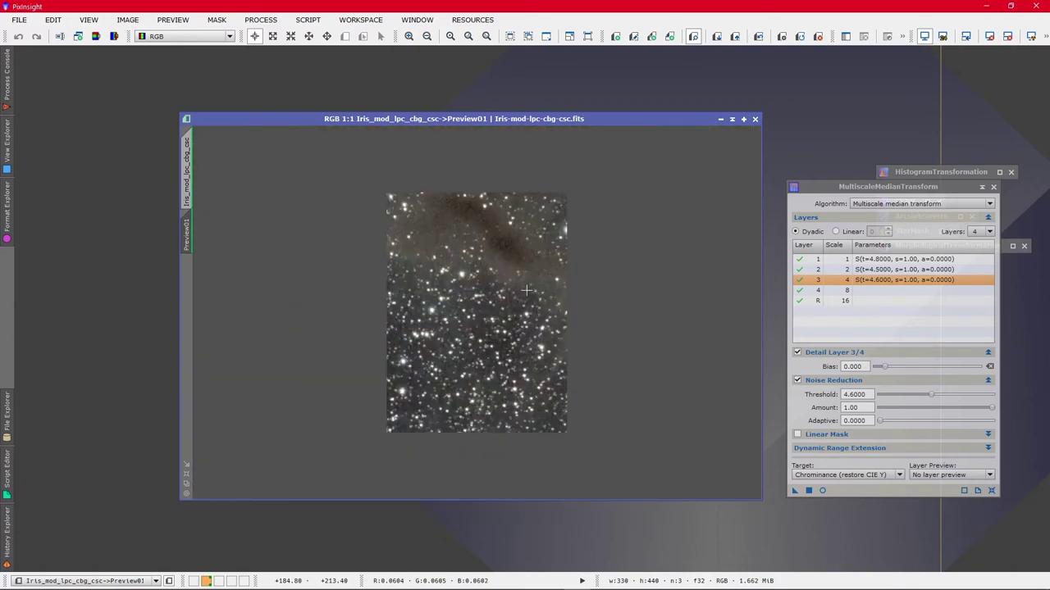
{"action": "scroll", "coordinate": [527, 290], "scroll_direction": "up", "scroll_amount": 1}
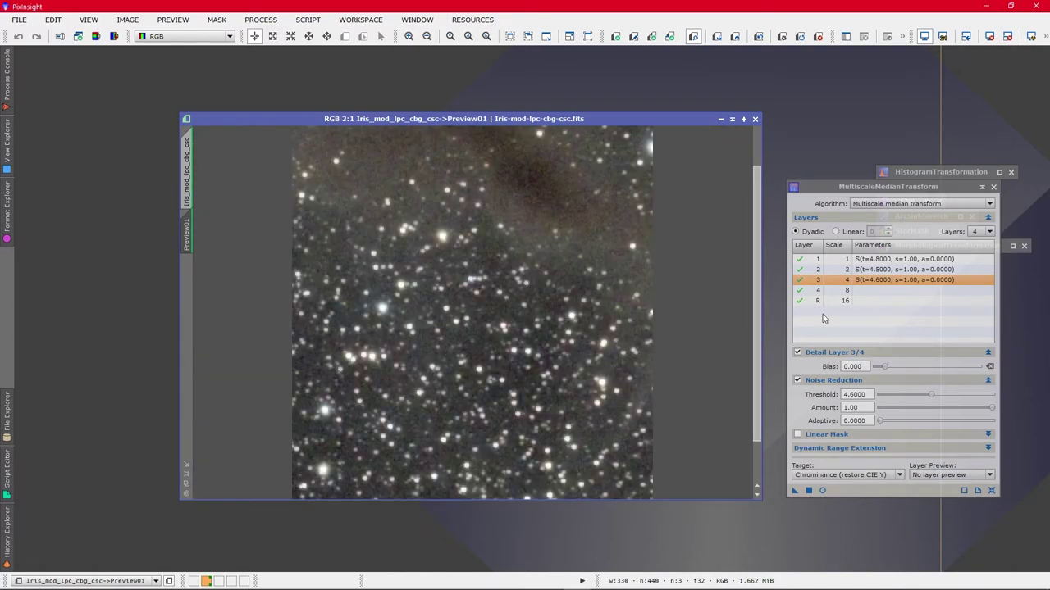
{"action": "scroll", "coordinate": [467, 312], "scroll_direction": "up", "scroll_amount": 4}
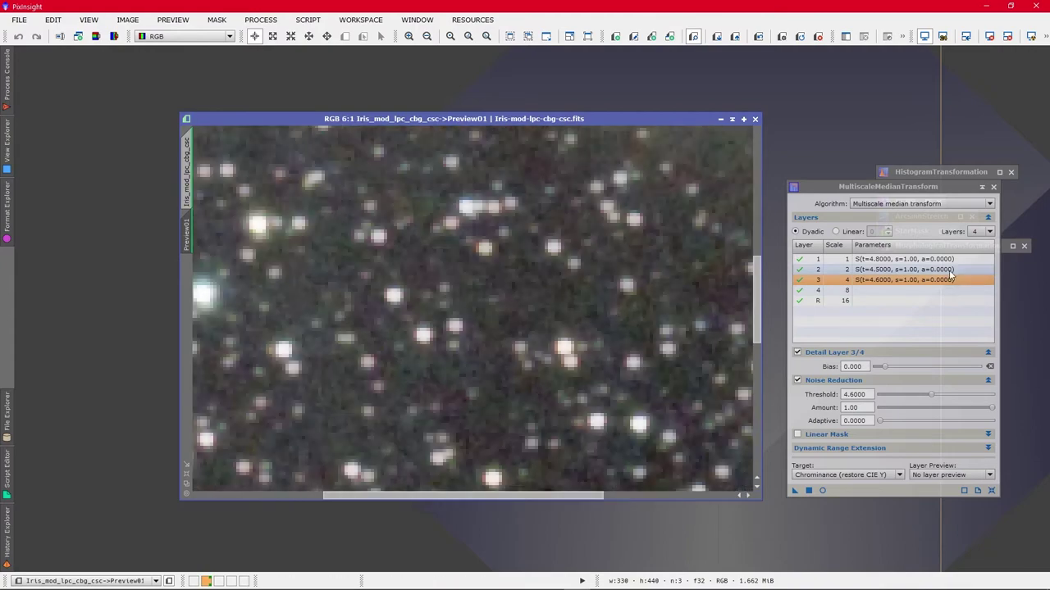
{"action": "scroll", "coordinate": [488, 305], "scroll_direction": "down", "scroll_amount": 3}
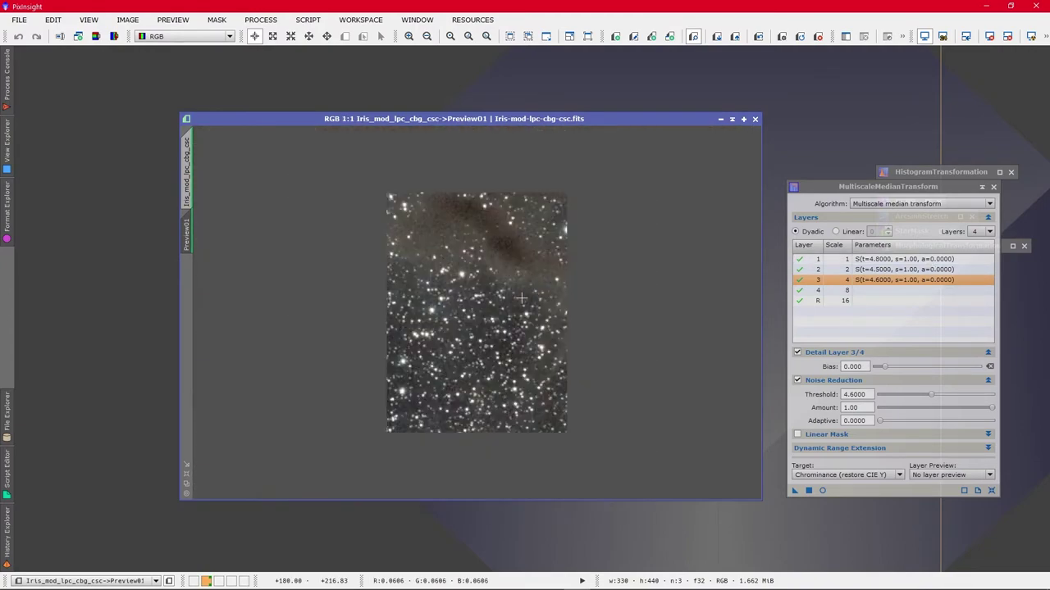
{"action": "scroll", "coordinate": [511, 292], "scroll_direction": "down", "scroll_amount": 1}
- Drop the MultiscaleMedianTransform instance on the full Iris image, inspect it, and return to Preview01
{"action": "left_click", "coordinate": [187, 172]}
{"action": "scroll", "coordinate": [510, 313], "scroll_direction": "up", "scroll_amount": 5}
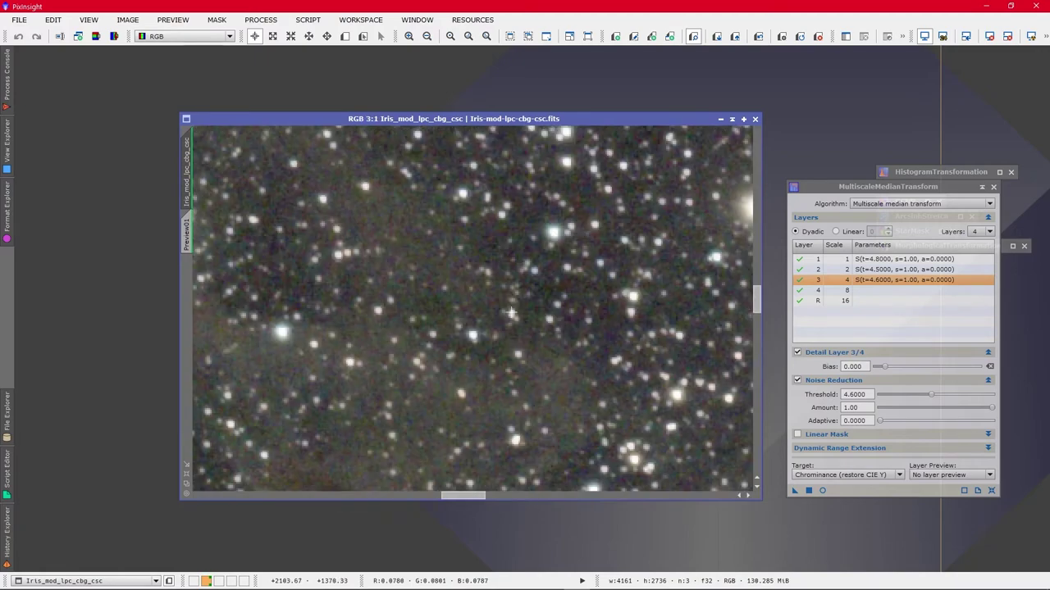
{"action": "left_click_drag", "start_coordinate": [794, 490], "coordinate": [551, 397]}
{"action": "scroll", "coordinate": [567, 307], "scroll_direction": "down", "scroll_amount": 2}
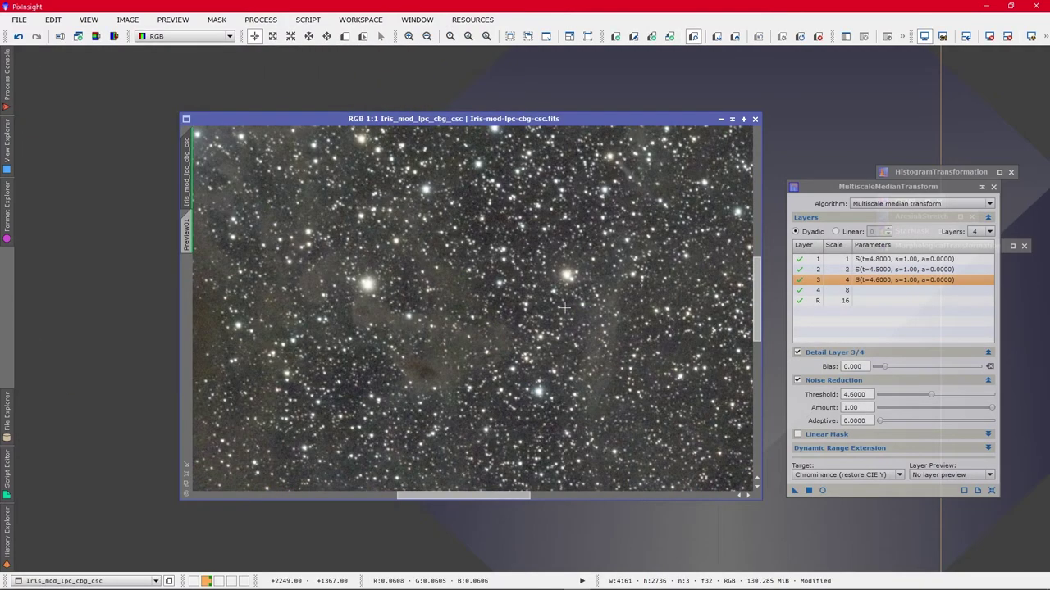
{"action": "scroll", "coordinate": [564, 308], "scroll_direction": "down", "scroll_amount": 2}
{"action": "scroll", "coordinate": [493, 295], "scroll_direction": "up", "scroll_amount": 6}
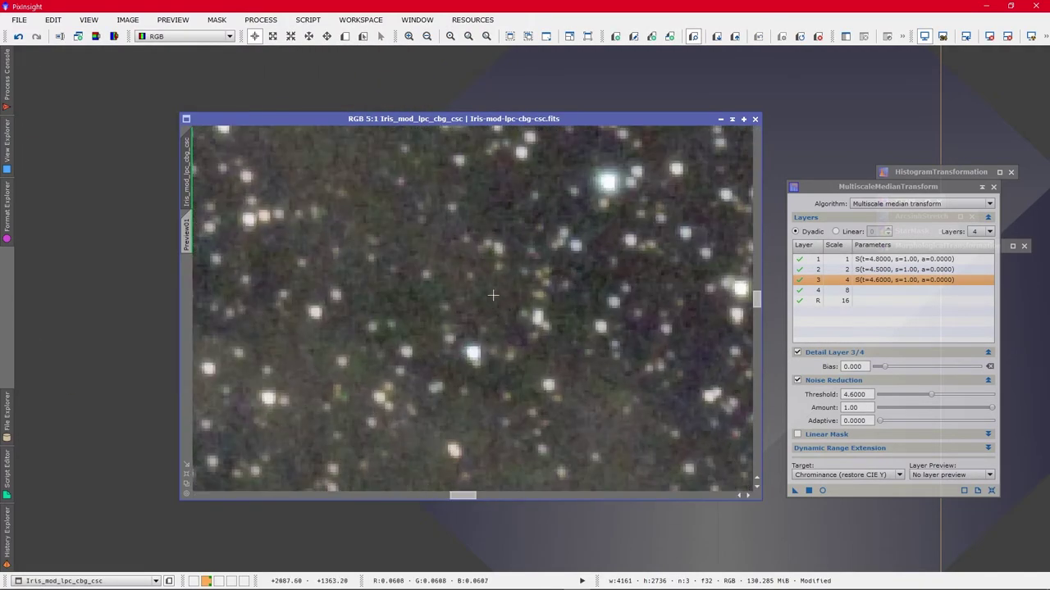
{"action": "key", "text": "ctrl+Page_Down"}
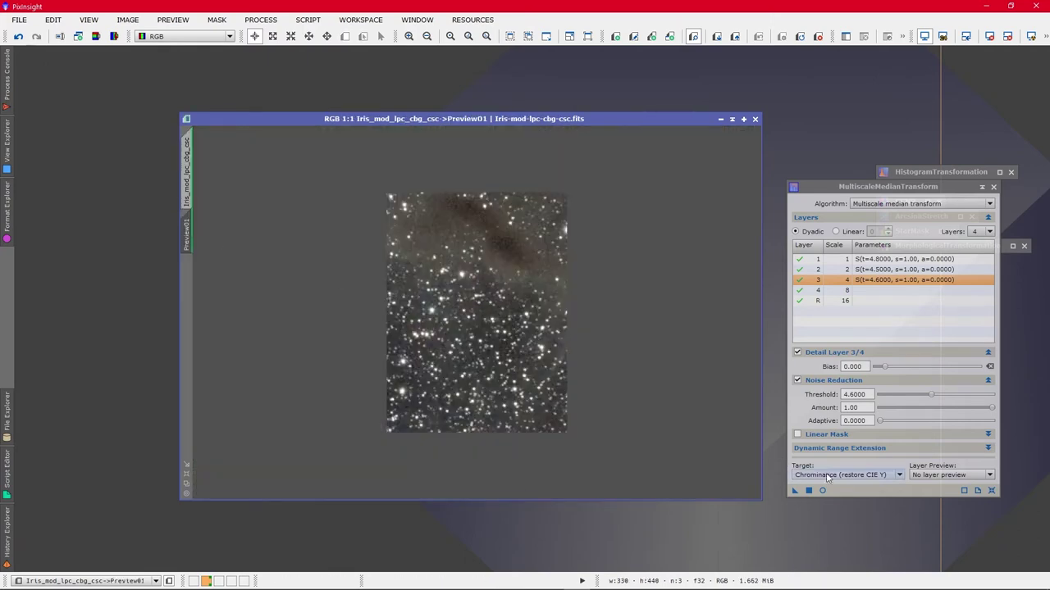
- Reset MultiscaleMedianTransform to defaults and set its Target to Luminance (CIE Y)
{"action": "left_click", "coordinate": [992, 491]}
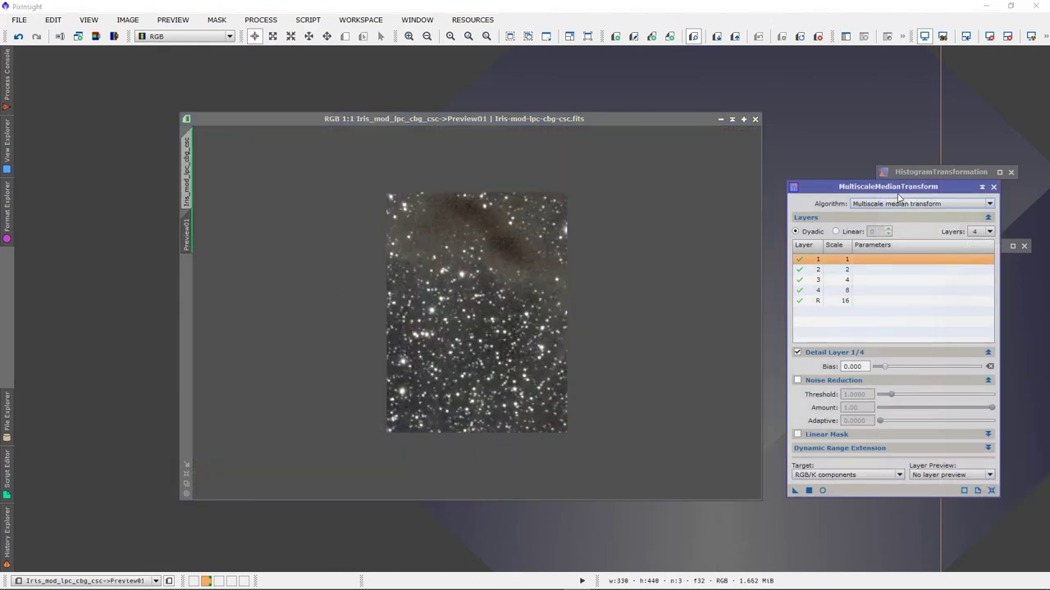
{"action": "left_click", "coordinate": [834, 476]}
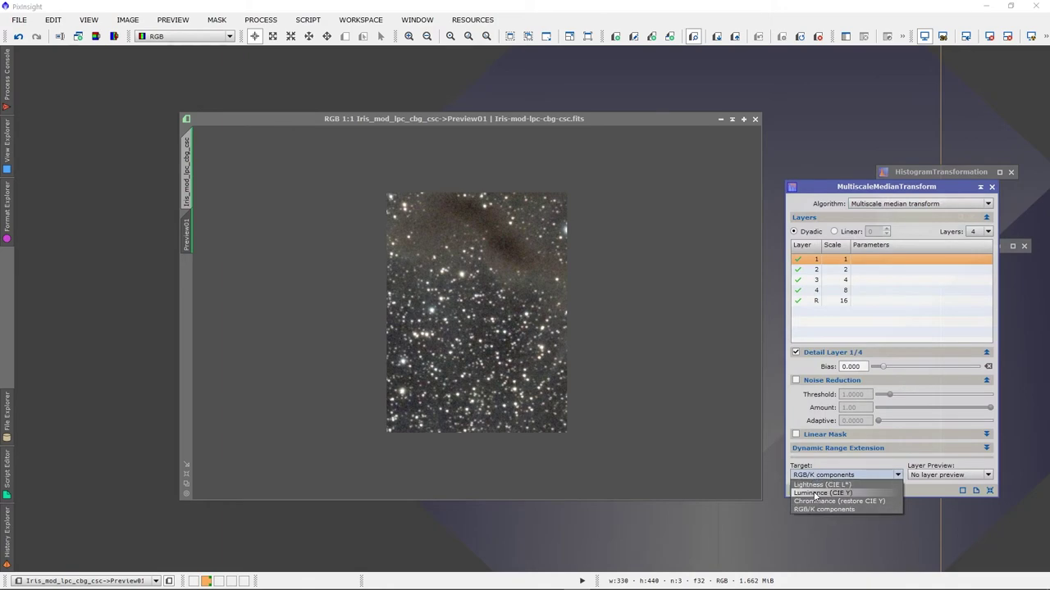
{"action": "left_click", "coordinate": [816, 494]}
{"action": "scroll", "coordinate": [551, 314], "scroll_direction": "up", "scroll_amount": 4}
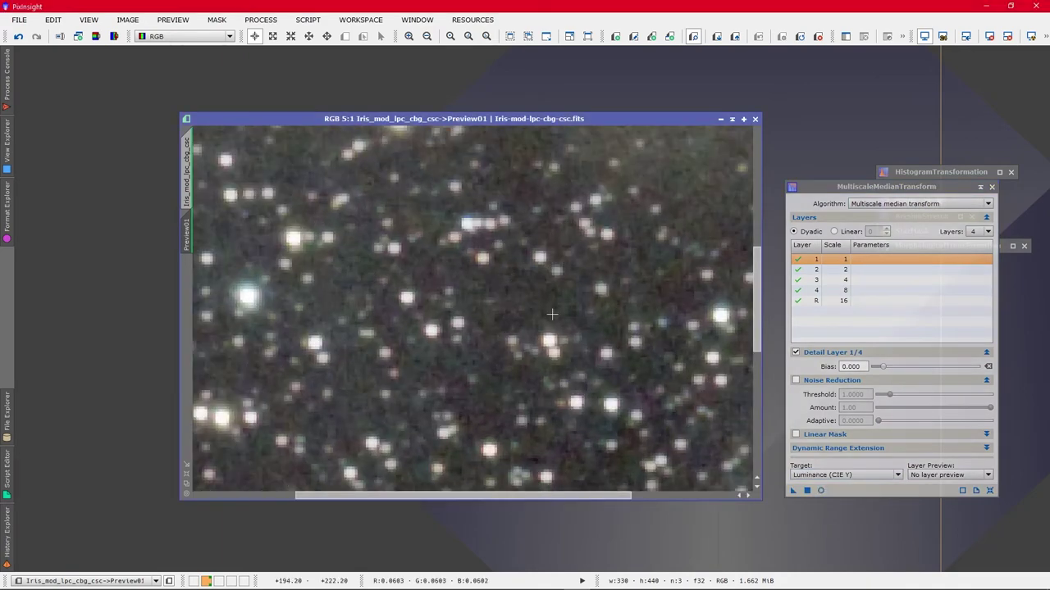
{"action": "left_click_drag", "start_coordinate": [755, 318], "coordinate": [720, 231]}
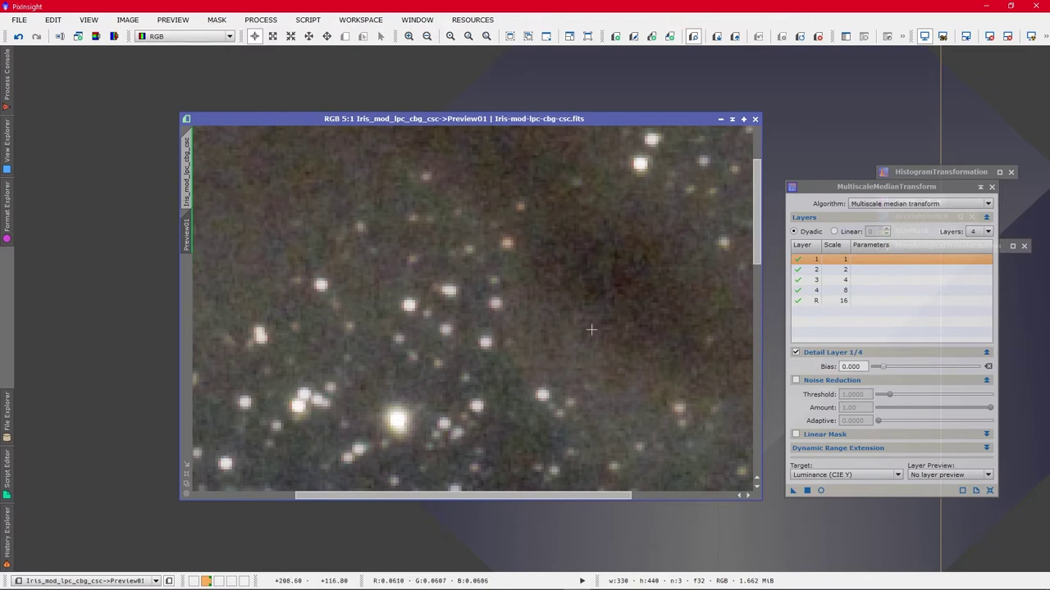
{"action": "left_click_drag", "start_coordinate": [553, 498], "coordinate": [395, 496]}
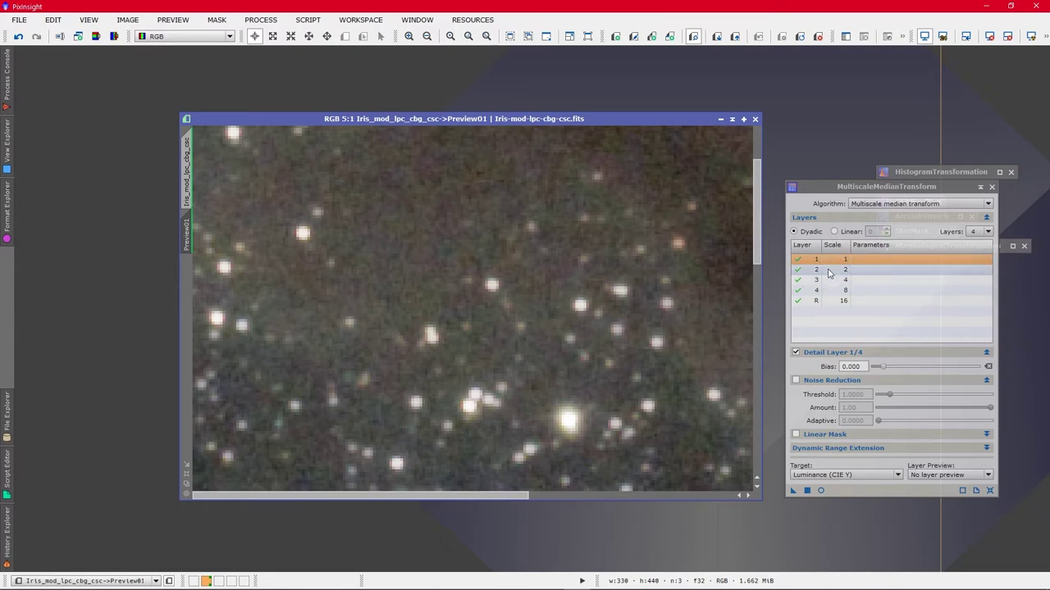
- Enable Noise Reduction on detail layers 1, 2 and 3
{"action": "left_click", "coordinate": [795, 380]}
{"action": "left_click", "coordinate": [869, 271]}
{"action": "left_click", "coordinate": [796, 380]}
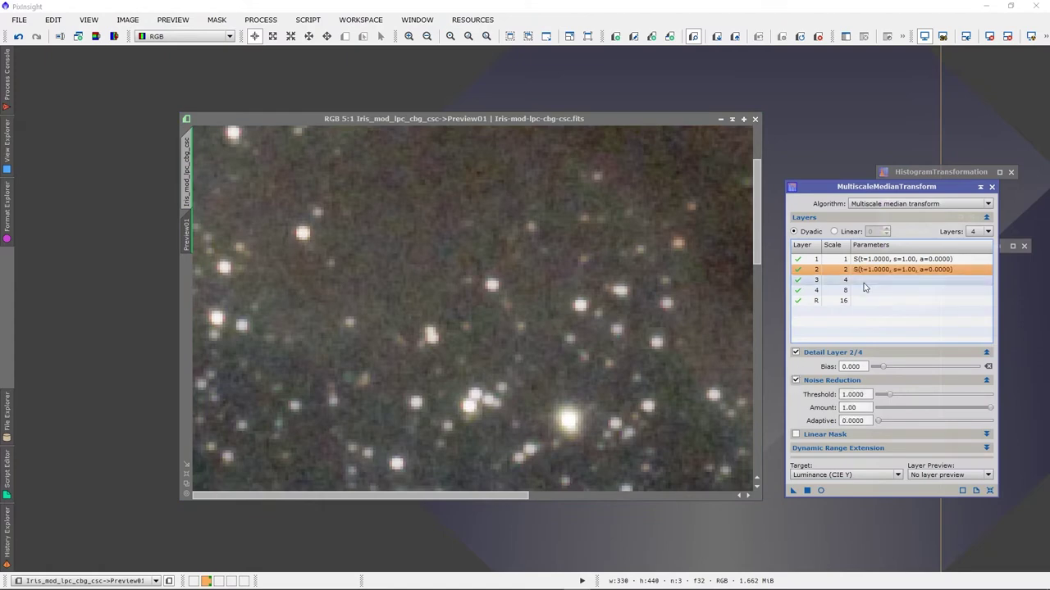
{"action": "left_click", "coordinate": [869, 280]}
{"action": "left_click", "coordinate": [795, 380]}
{"action": "left_click", "coordinate": [862, 261]}
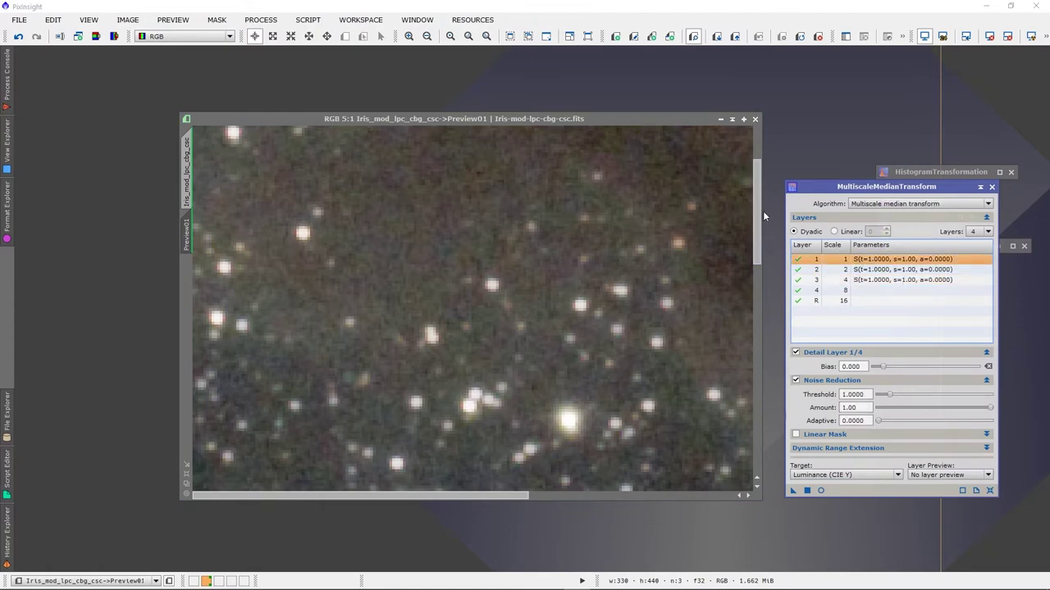
{"action": "left_click_drag", "start_coordinate": [758, 211], "coordinate": [750, 293]}
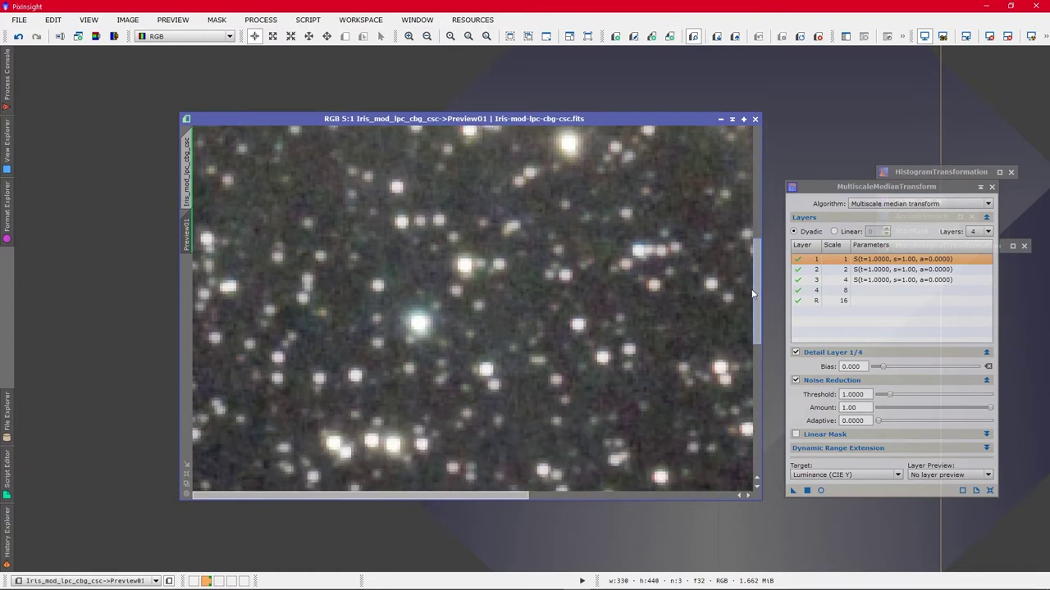
{"action": "left_click_drag", "start_coordinate": [503, 504], "coordinate": [516, 504]}
{"action": "scroll", "coordinate": [441, 341], "scroll_direction": "up", "scroll_amount": 10}
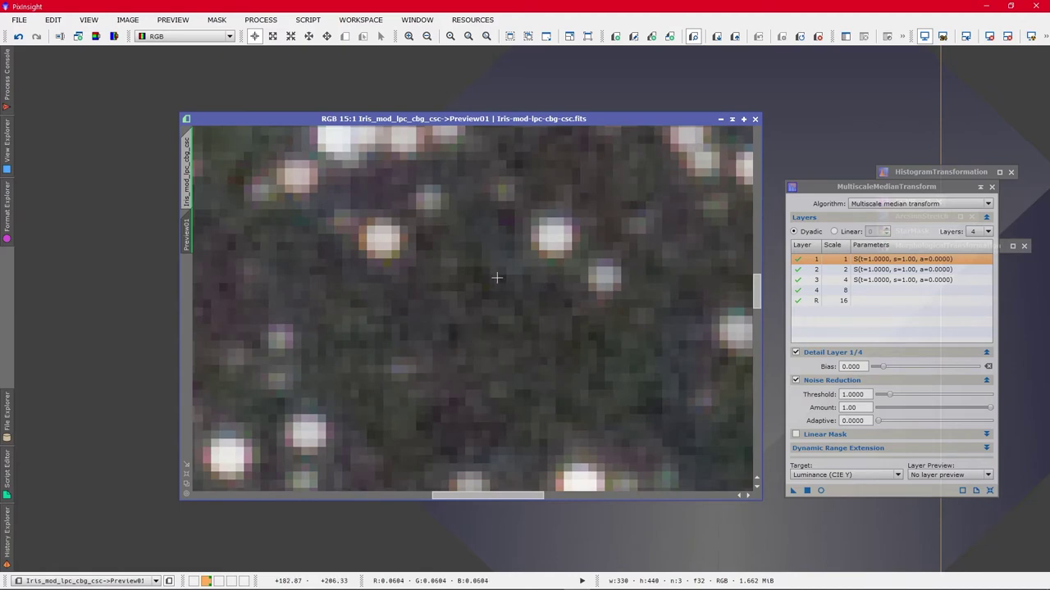
{"action": "scroll", "coordinate": [498, 332], "scroll_direction": "down", "scroll_amount": 13}
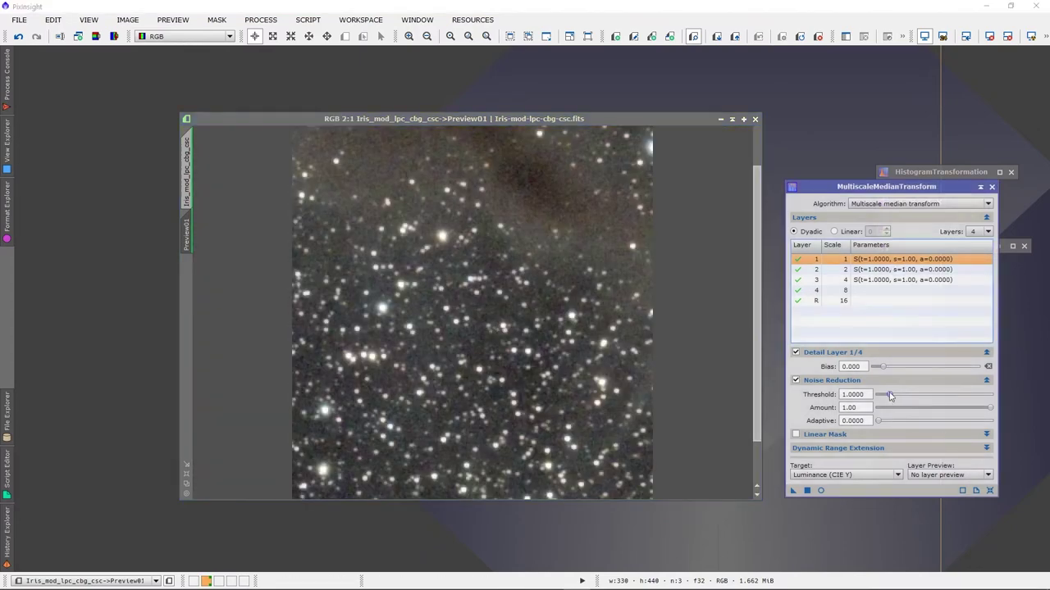
- Set layer 1 to threshold 4 and amount 0.35, and layer 2 amount to 0.67
{"action": "left_click_drag", "start_coordinate": [890, 396], "coordinate": [923, 399]}
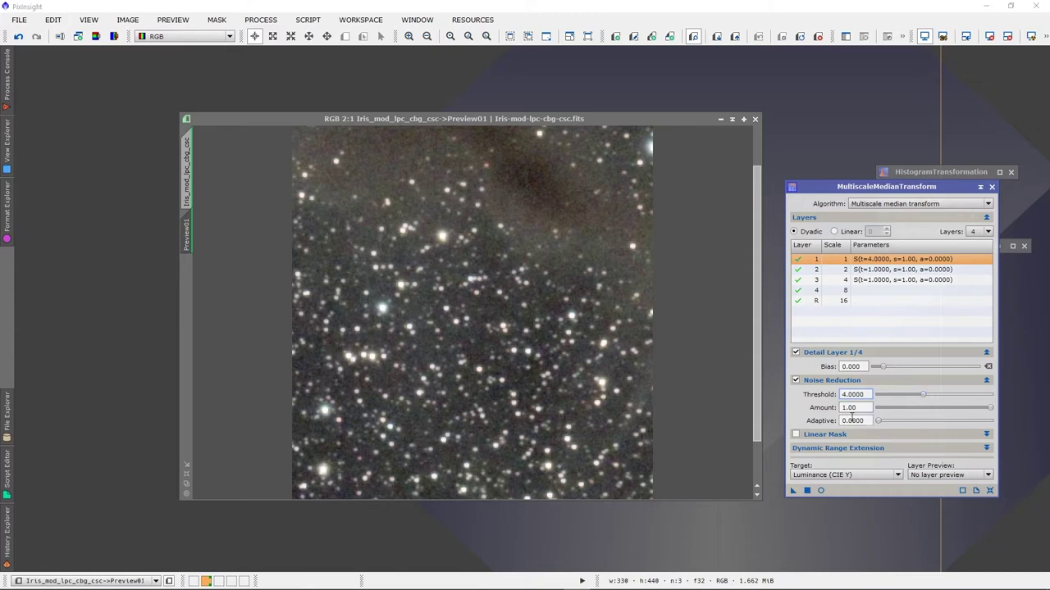
{"action": "left_click_drag", "start_coordinate": [989, 411], "coordinate": [913, 412]}
{"action": "left_click", "coordinate": [878, 270]}
{"action": "left_click_drag", "start_coordinate": [989, 408], "coordinate": [963, 413]}
{"action": "left_click", "coordinate": [908, 280]}
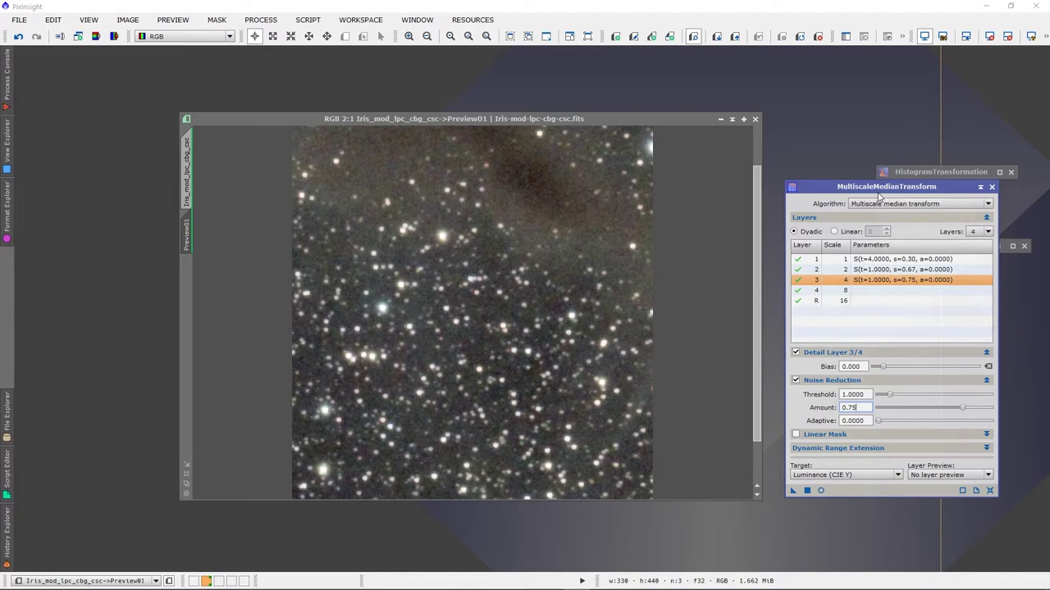
{"action": "left_click", "coordinate": [888, 269]}
{"action": "left_click", "coordinate": [888, 259]}
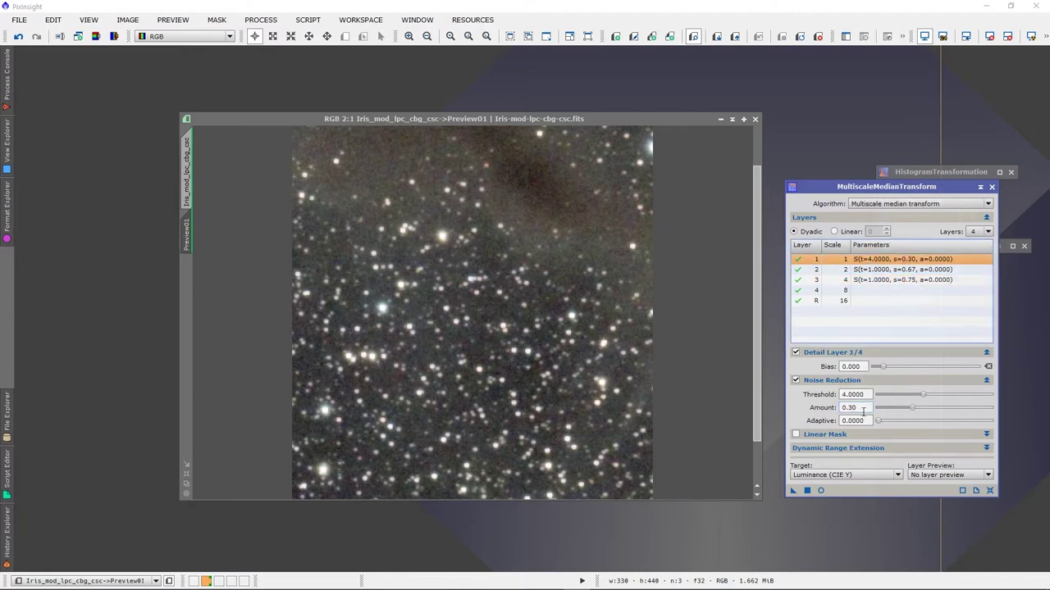
{"action": "left_click_drag", "start_coordinate": [912, 408], "coordinate": [918, 411]}
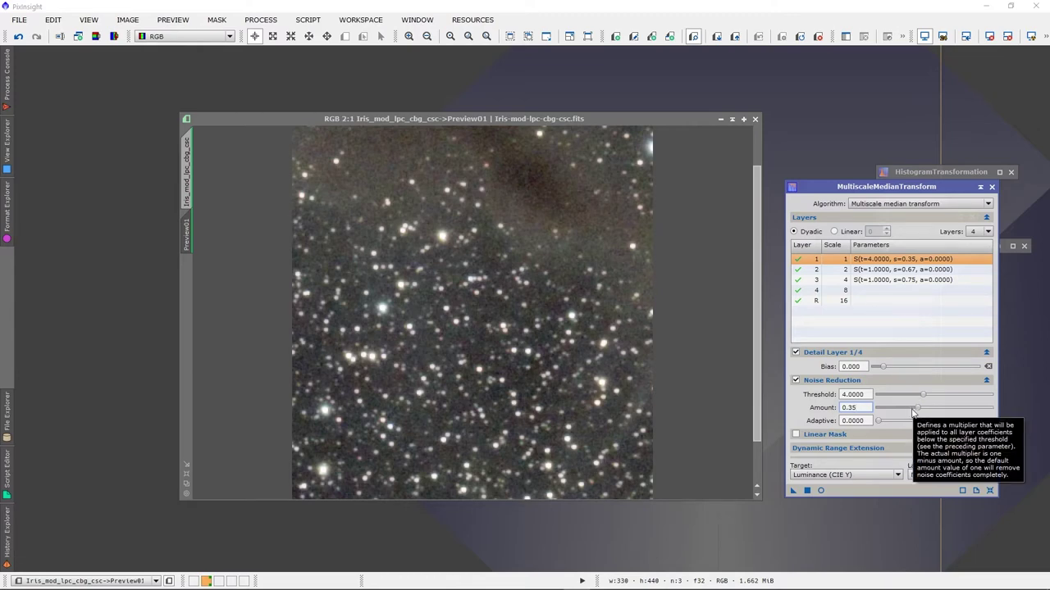
- Set layer 2's threshold to 2.0 and apply the luminance noise reduction to Preview01
{"action": "left_click", "coordinate": [881, 270]}
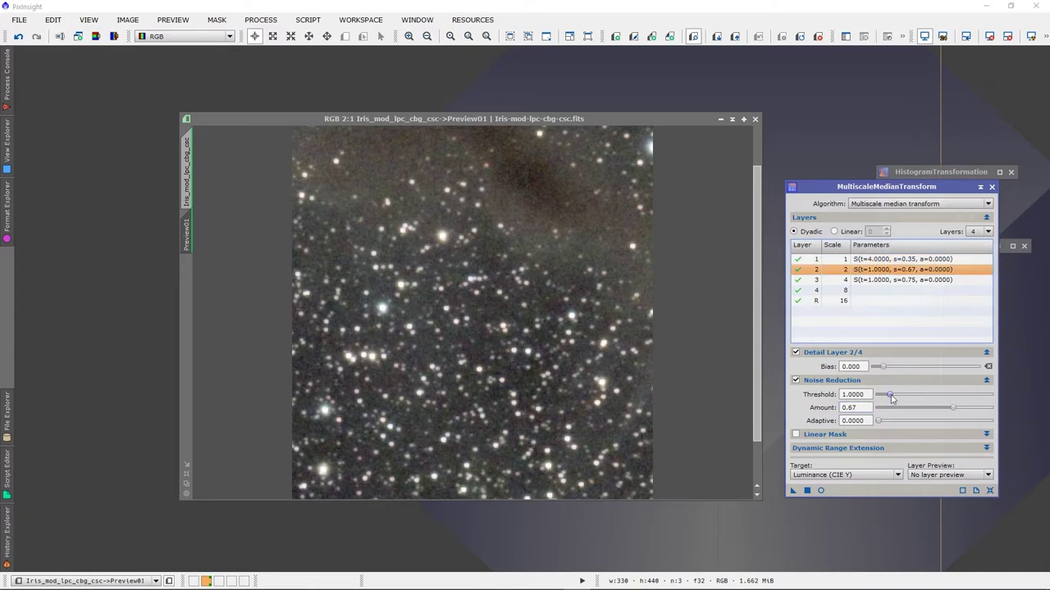
{"action": "left_click_drag", "start_coordinate": [893, 398], "coordinate": [901, 397]}
{"action": "left_click", "coordinate": [891, 280]}
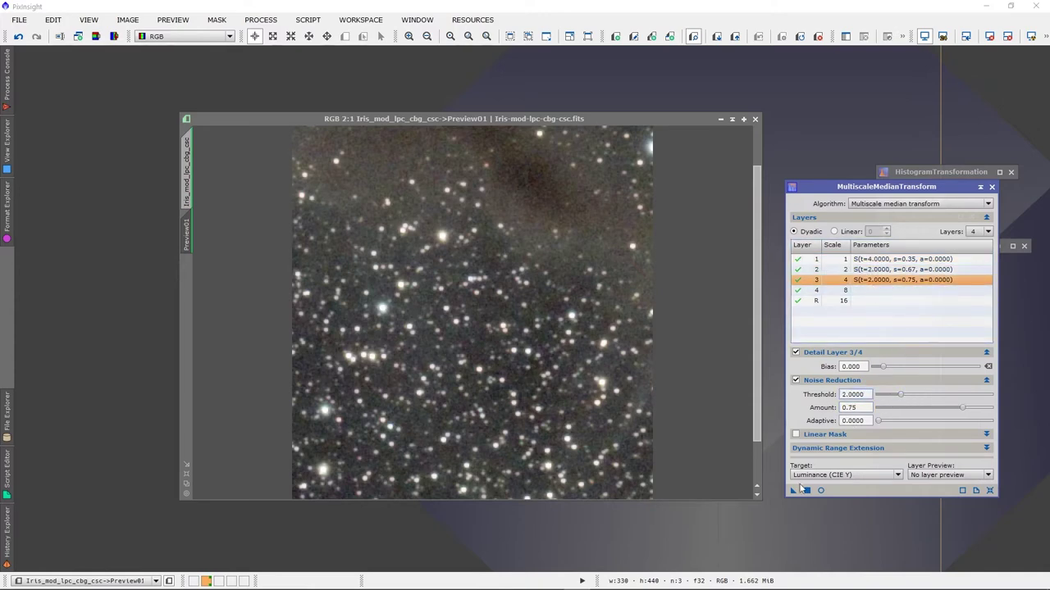
{"action": "left_click_drag", "start_coordinate": [771, 467], "coordinate": [510, 322]}
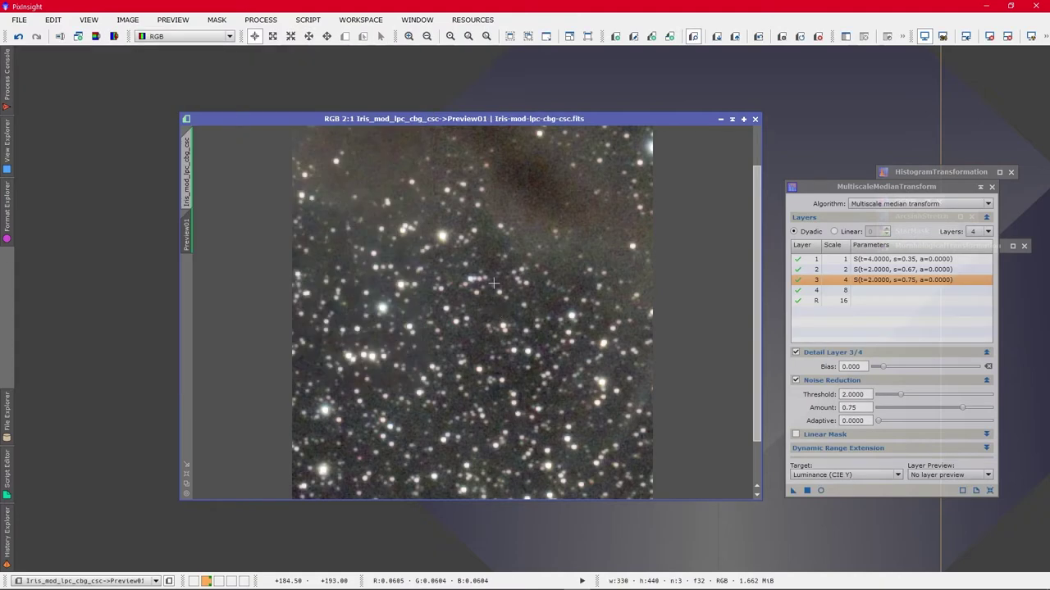
- Compare Preview01 before and after the luminance noise reduction
{"action": "scroll", "coordinate": [740, 232], "scroll_direction": "up", "scroll_amount": 2}
{"action": "scroll", "coordinate": [739, 232], "scroll_direction": "up", "scroll_amount": 3}
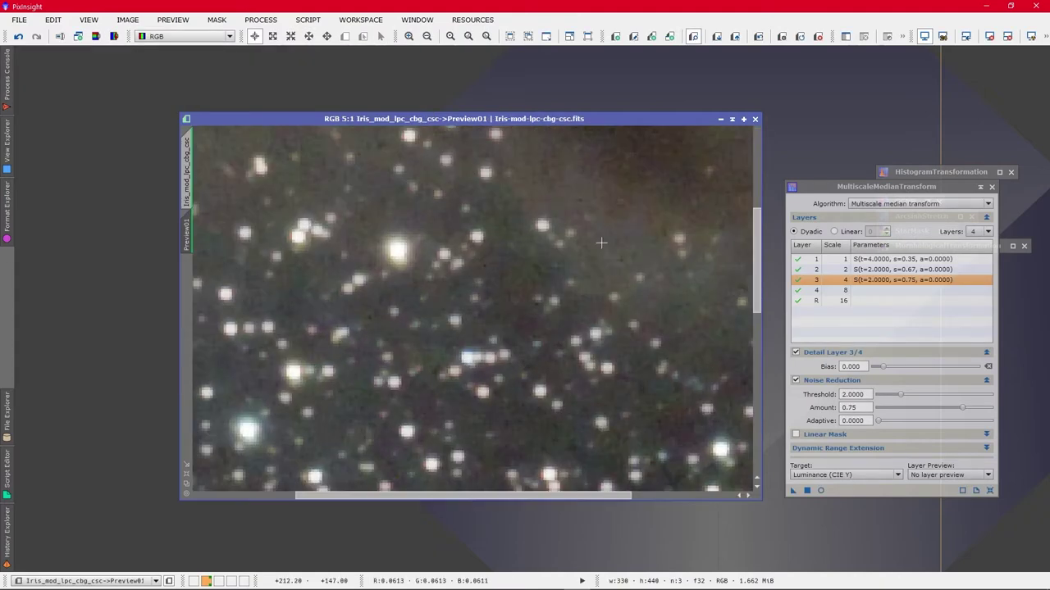
{"action": "left_click_drag", "start_coordinate": [760, 232], "coordinate": [734, 182]}
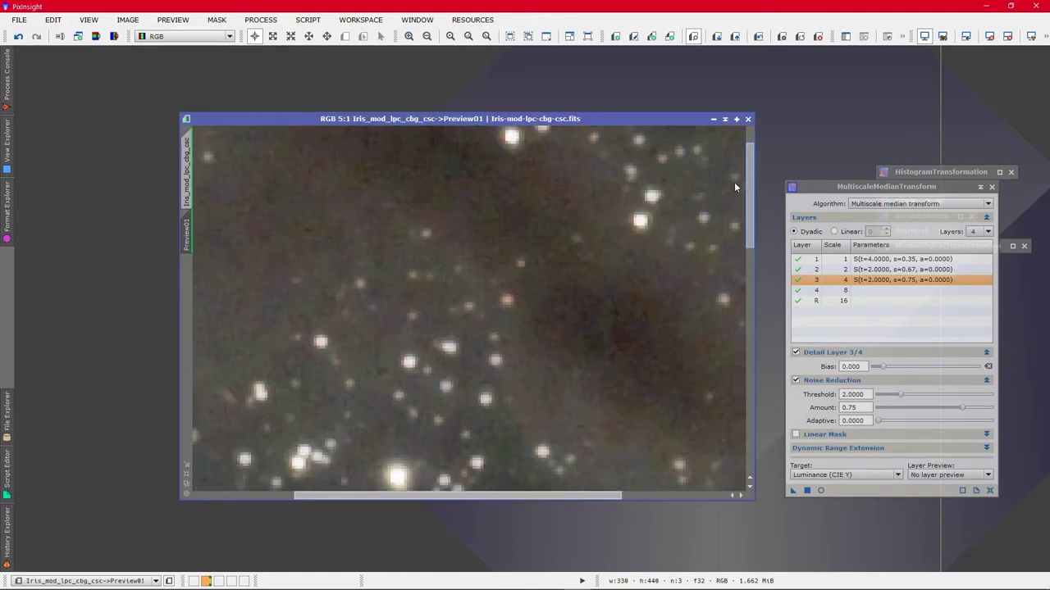
{"action": "left_click", "coordinate": [758, 37]}
{"action": "left_click", "coordinate": [757, 37]}
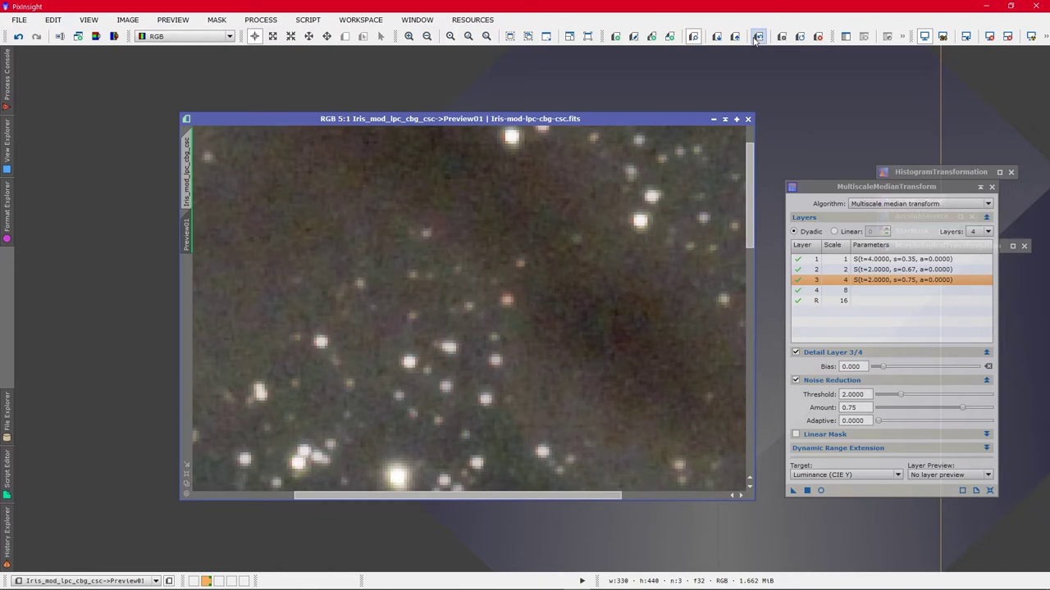
{"action": "left_click", "coordinate": [758, 37]}
- Set the noise reduction amounts to 0.50 on layer 2 and 0.60 on layer 3, and reapply
{"action": "left_click", "coordinate": [867, 271]}
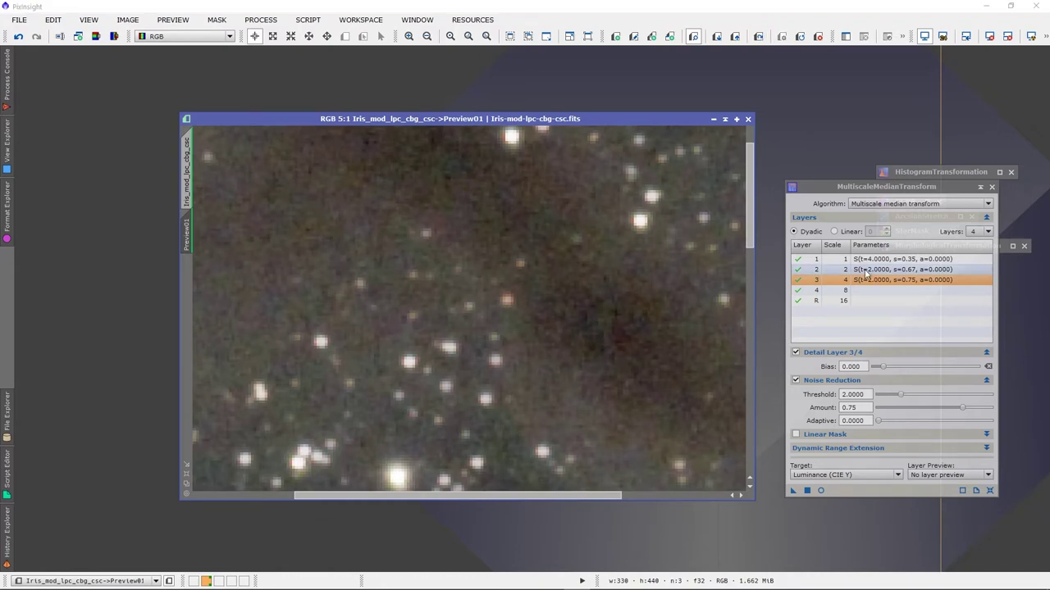
{"action": "left_click", "coordinate": [933, 412]}
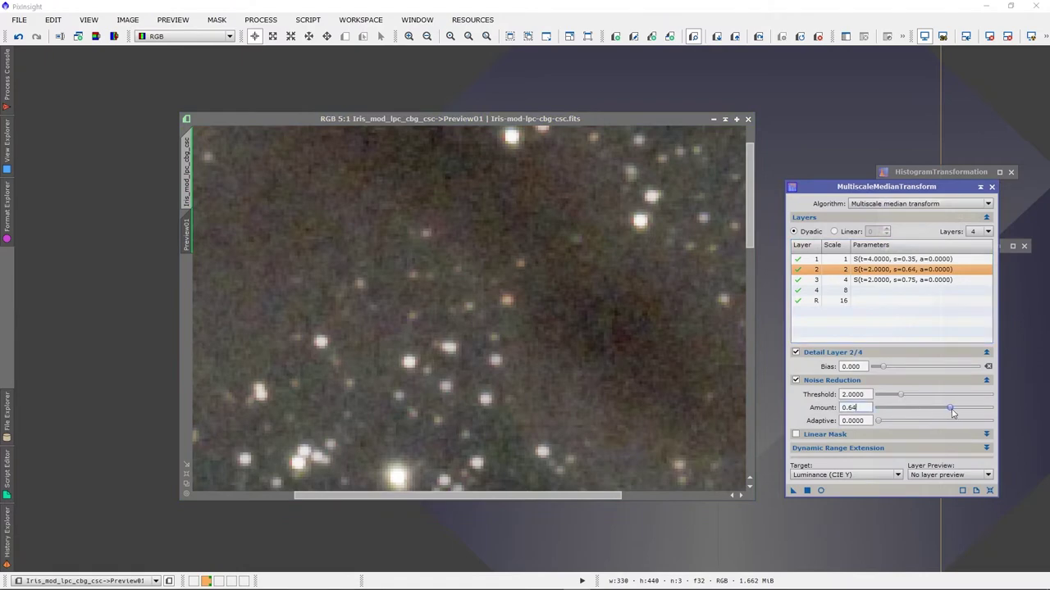
{"action": "left_click", "coordinate": [905, 281]}
{"action": "left_click_drag", "start_coordinate": [955, 410], "coordinate": [952, 411]}
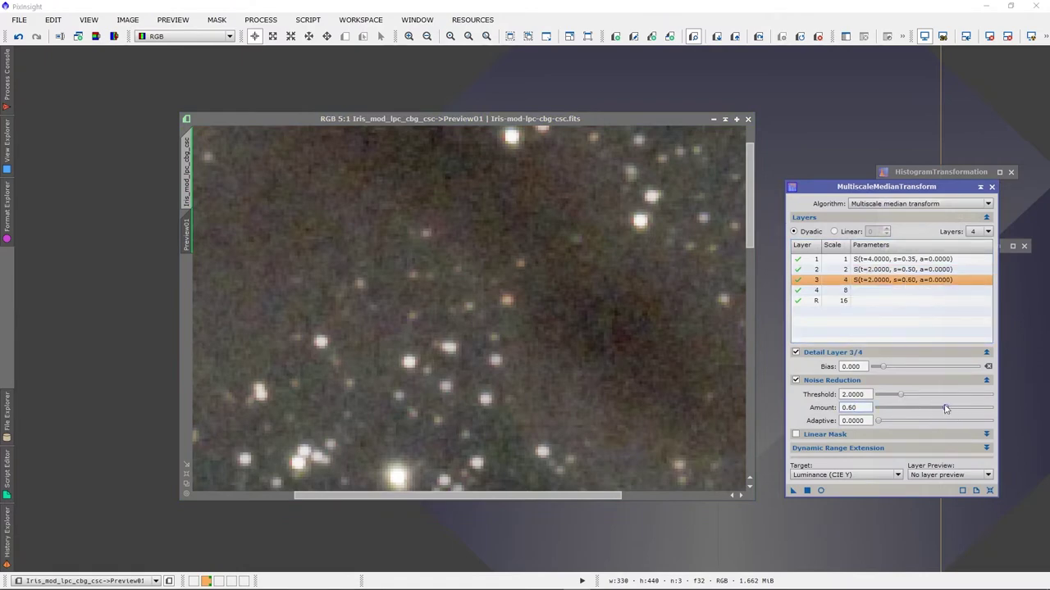
{"action": "left_click", "coordinate": [793, 490]}
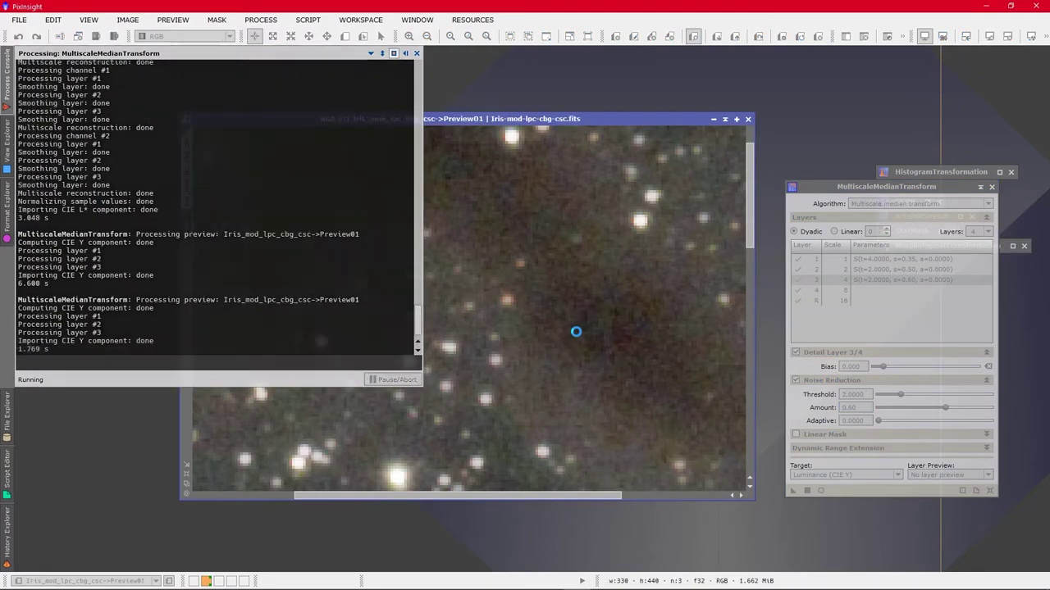
- Lower layer 3's noise reduction amount to 0.50 and reapply it to Preview01
{"action": "scroll", "coordinate": [575, 331], "scroll_direction": "down", "scroll_amount": 4}
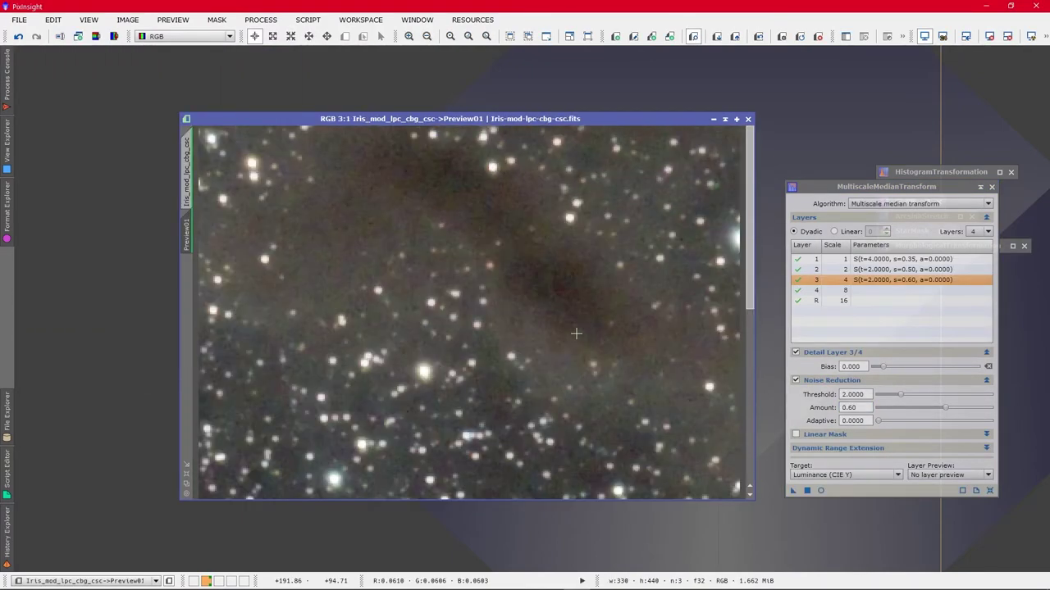
{"action": "scroll", "coordinate": [563, 323], "scroll_direction": "up", "scroll_amount": 1}
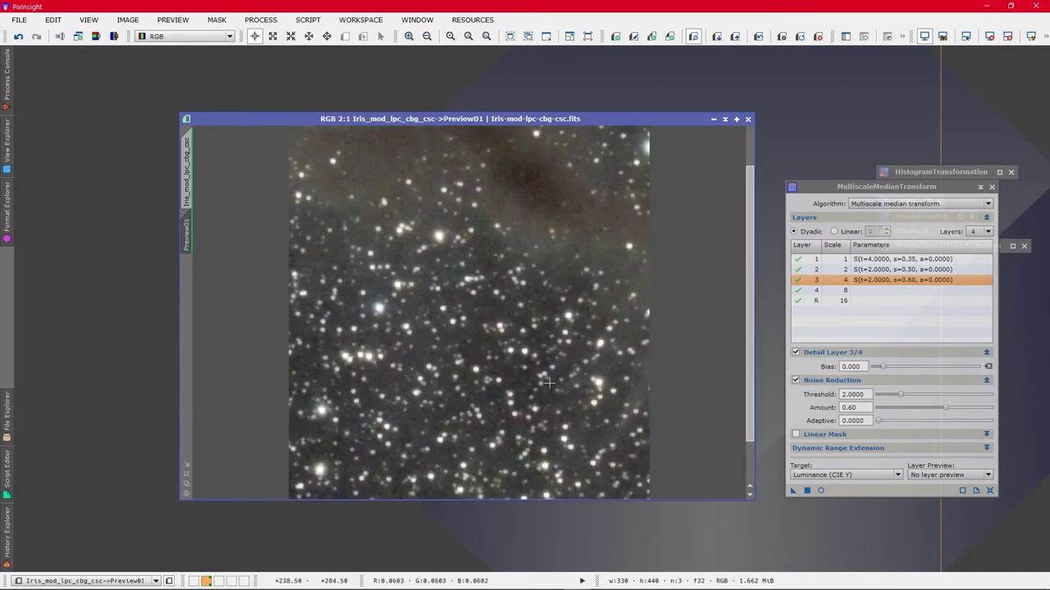
{"action": "scroll", "coordinate": [542, 314], "scroll_direction": "down", "scroll_amount": 1}
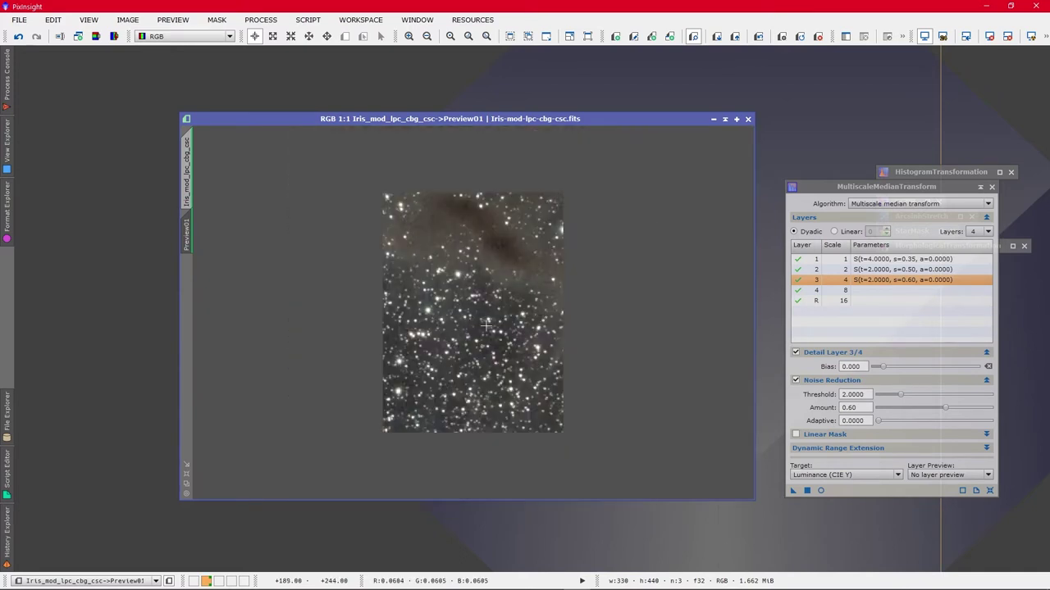
{"action": "scroll", "coordinate": [485, 327], "scroll_direction": "up", "scroll_amount": 1}
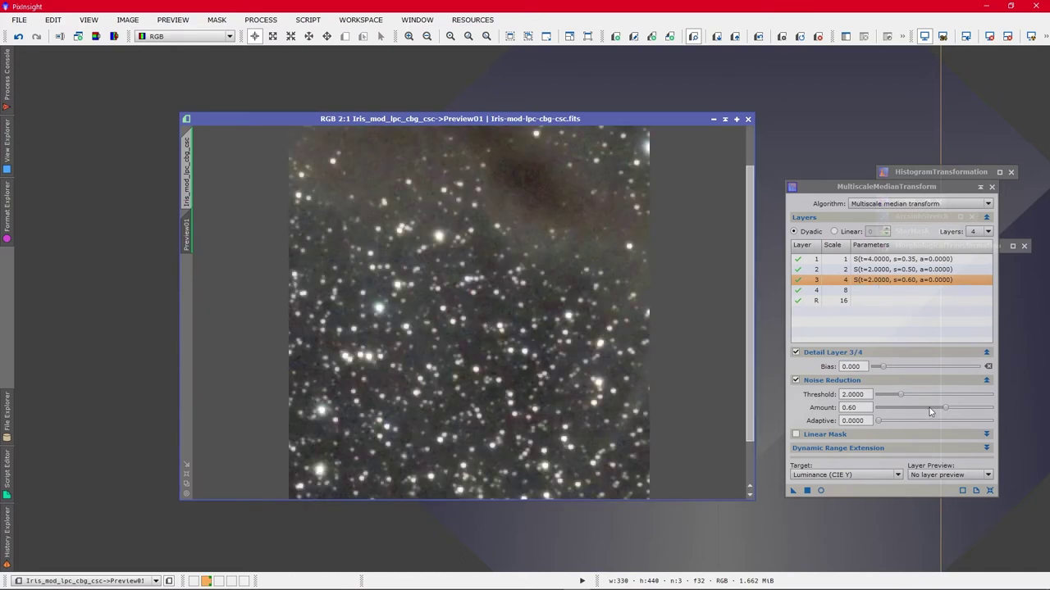
{"action": "left_click_drag", "start_coordinate": [949, 410], "coordinate": [935, 411]}
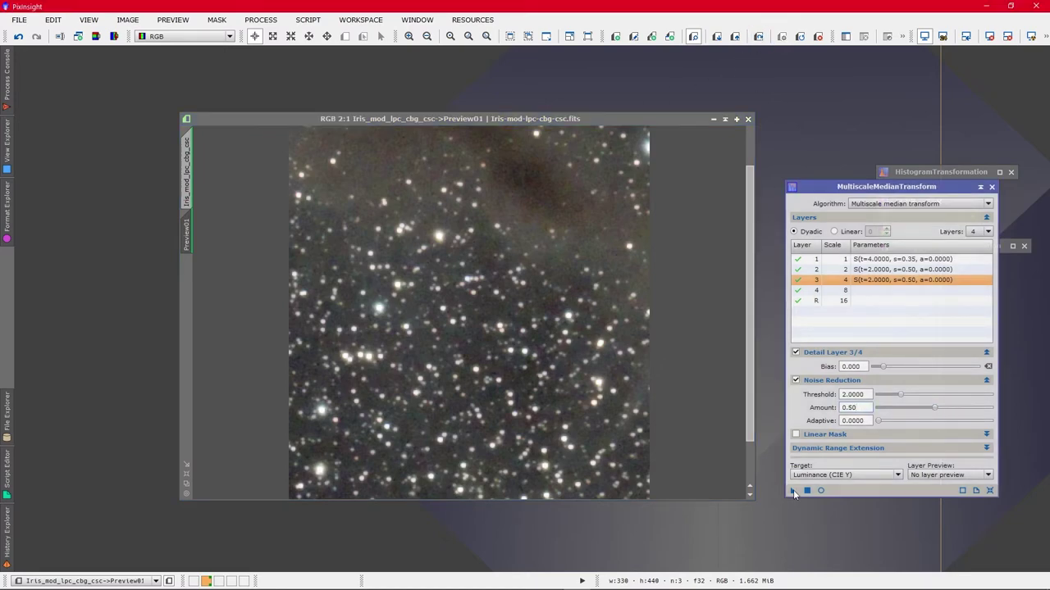
{"action": "left_click_drag", "start_coordinate": [793, 489], "coordinate": [514, 333]}
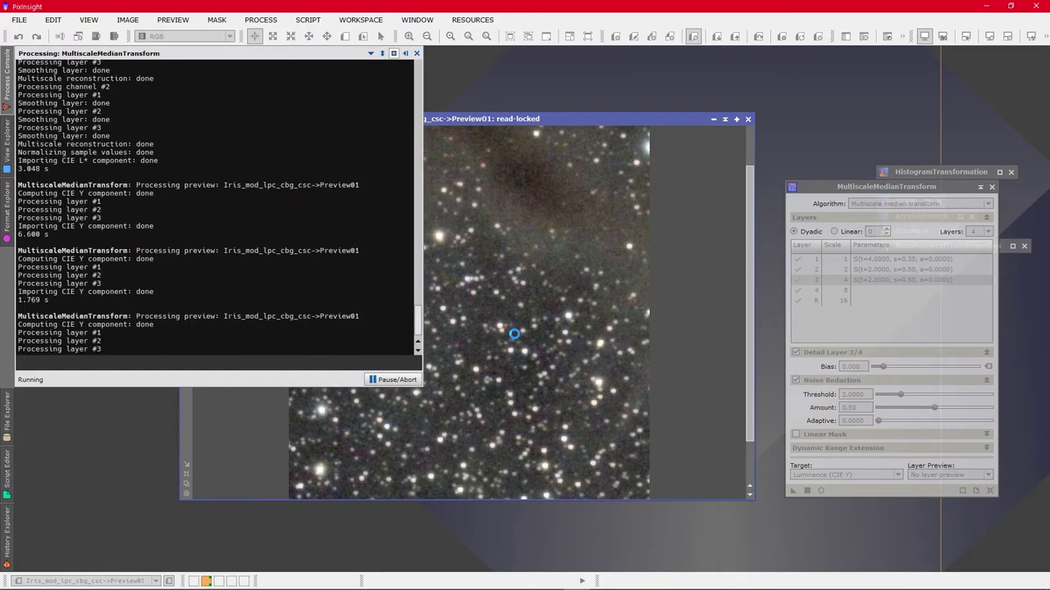
- Inspect the updated preview, then switch to the full Iris image
{"action": "scroll", "coordinate": [497, 366], "scroll_direction": "up", "scroll_amount": 1}
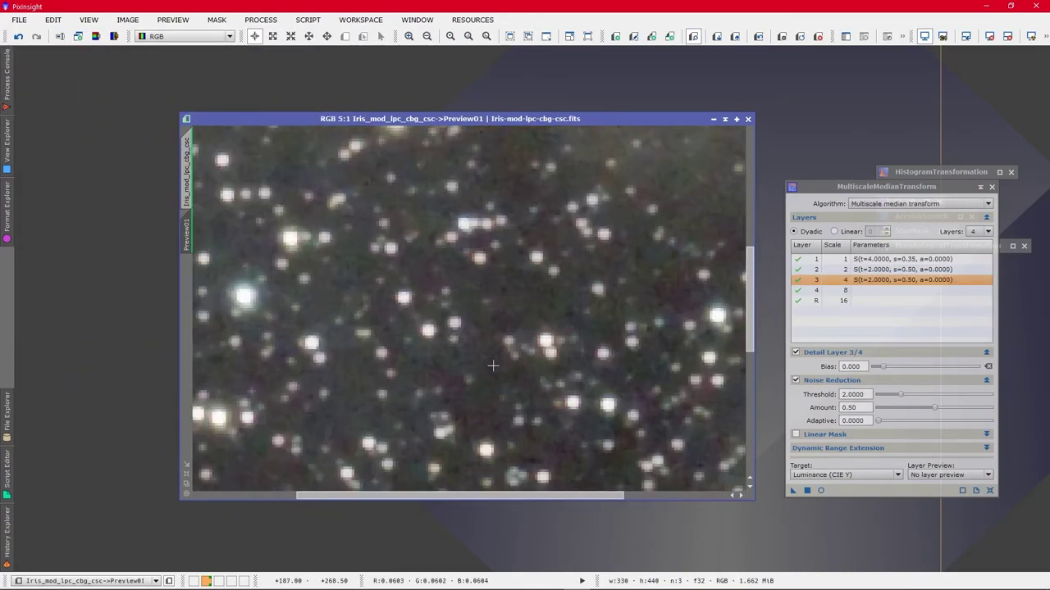
{"action": "scroll", "coordinate": [505, 361], "scroll_direction": "down", "scroll_amount": 4}
{"action": "scroll", "coordinate": [505, 361], "scroll_direction": "up", "scroll_amount": 2}
{"action": "scroll", "coordinate": [505, 362], "scroll_direction": "down", "scroll_amount": 1}
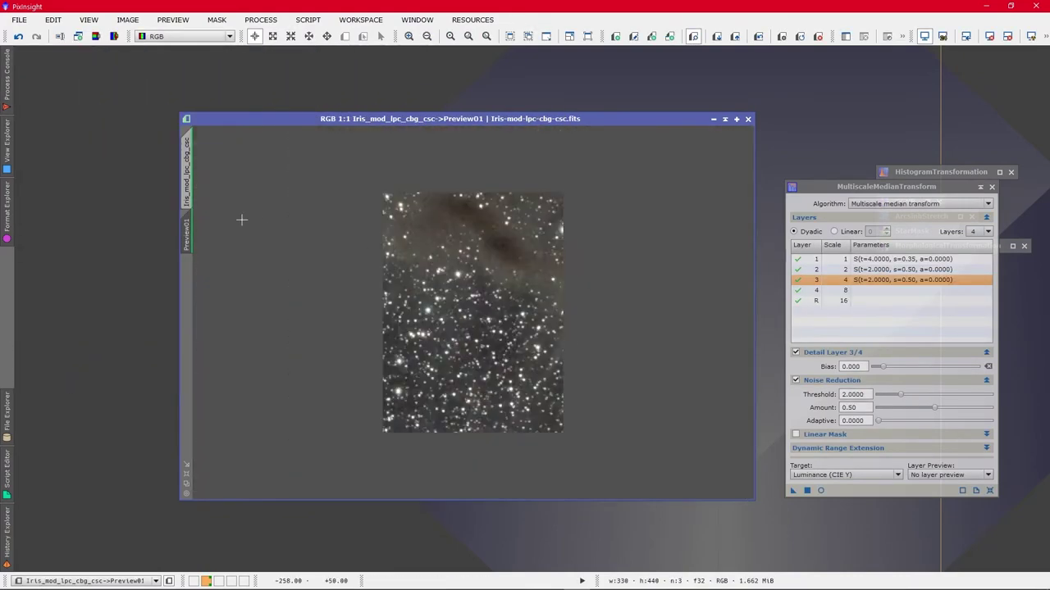
{"action": "left_click", "coordinate": [186, 184]}
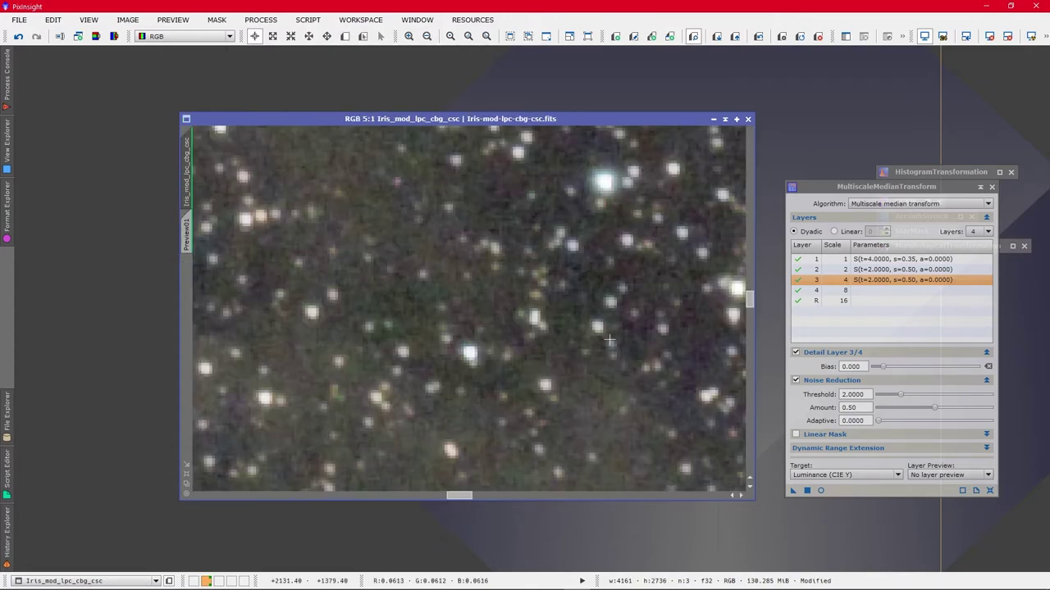
{"action": "scroll", "coordinate": [534, 343], "scroll_direction": "down", "scroll_amount": 8}
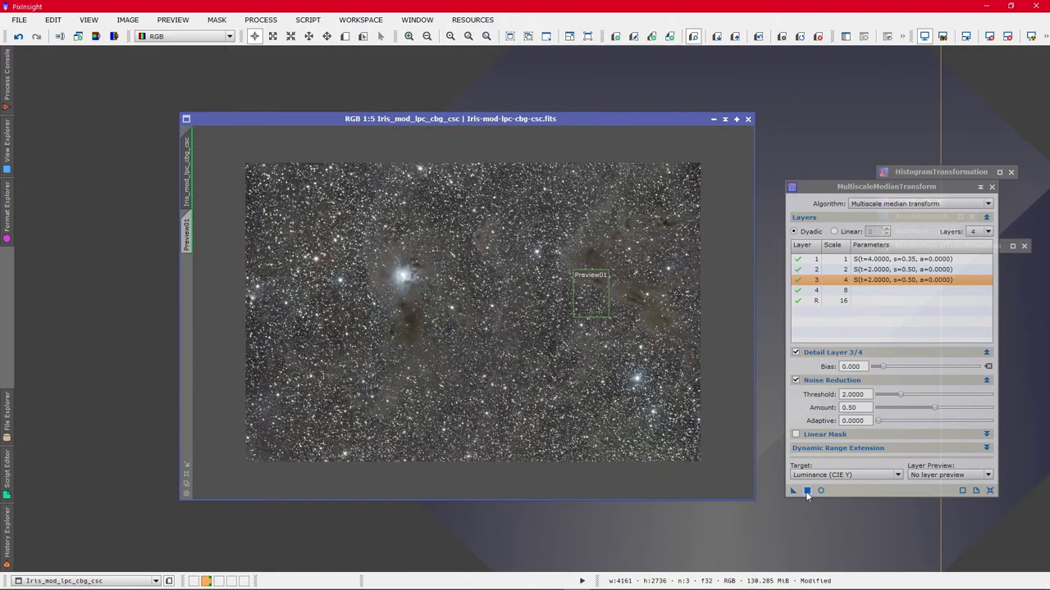
- Run the luminance noise reduction on the full image and shade the MultiscaleMedianTransform window
{"action": "left_click", "coordinate": [806, 491]}
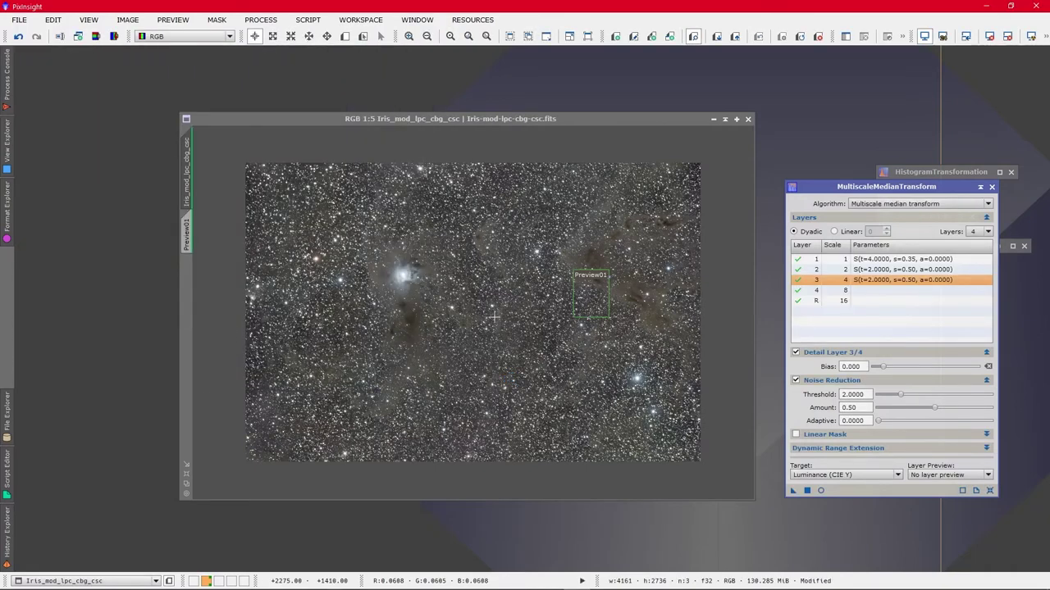
{"action": "left_click", "coordinate": [980, 187]}
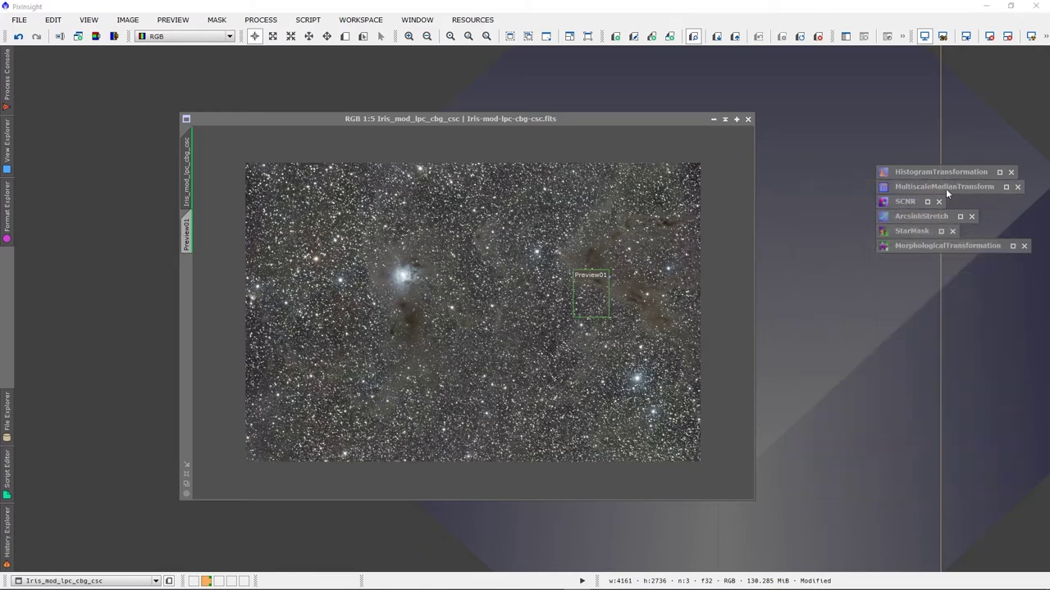
{"action": "left_click_drag", "start_coordinate": [488, 121], "coordinate": [510, 123]}
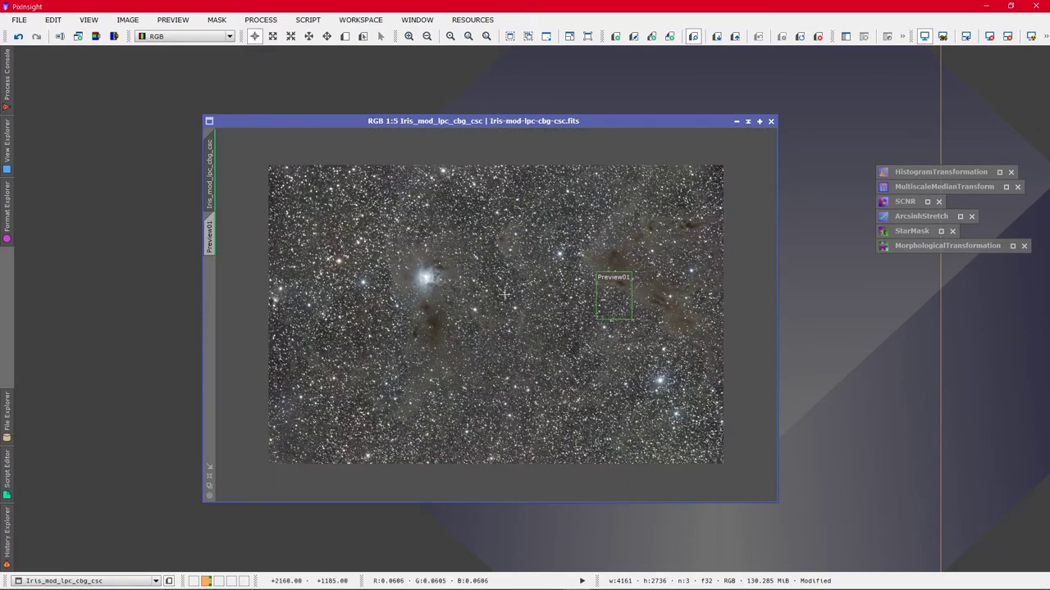
- Enlarge and reposition the image window at 1:4 and bring up the SCNR settings
{"action": "scroll", "coordinate": [545, 326], "scroll_direction": "down", "scroll_amount": 1}
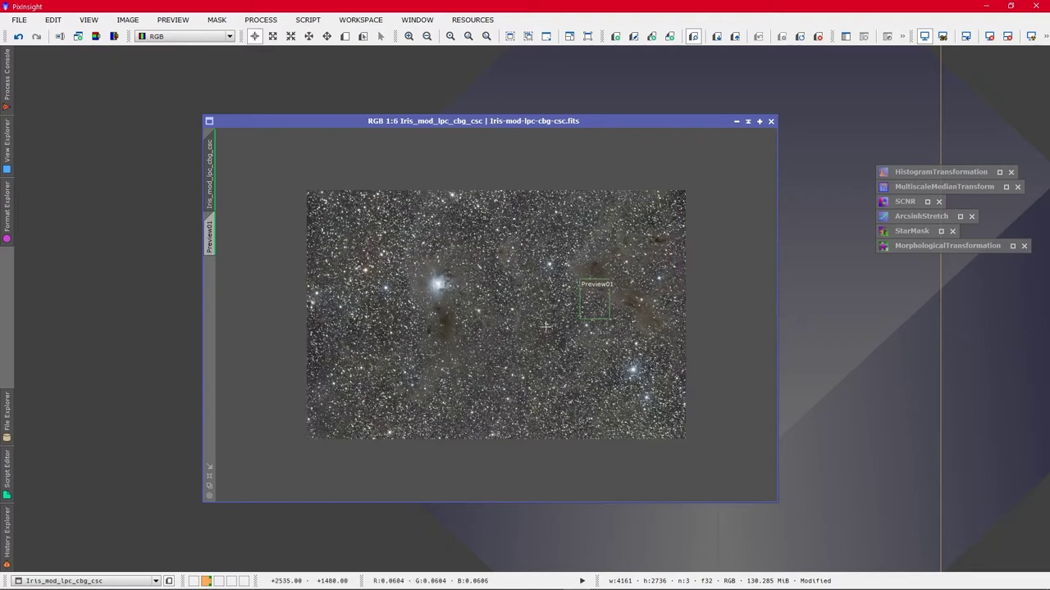
{"action": "scroll", "coordinate": [545, 326], "scroll_direction": "up", "scroll_amount": 2}
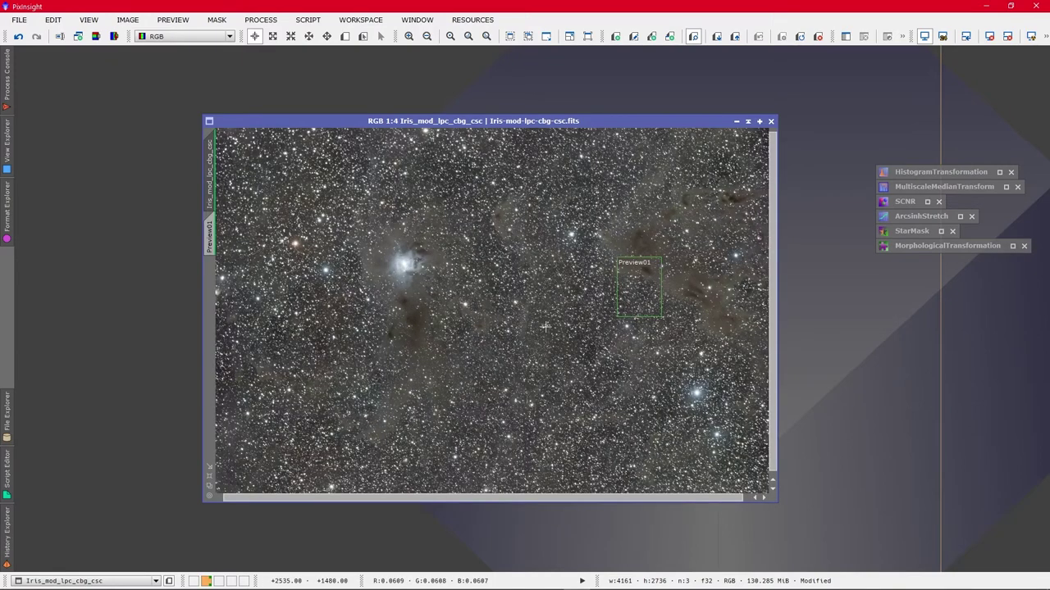
{"action": "left_click_drag", "start_coordinate": [774, 504], "coordinate": [855, 530]}
{"action": "left_click_drag", "start_coordinate": [466, 122], "coordinate": [429, 95]}
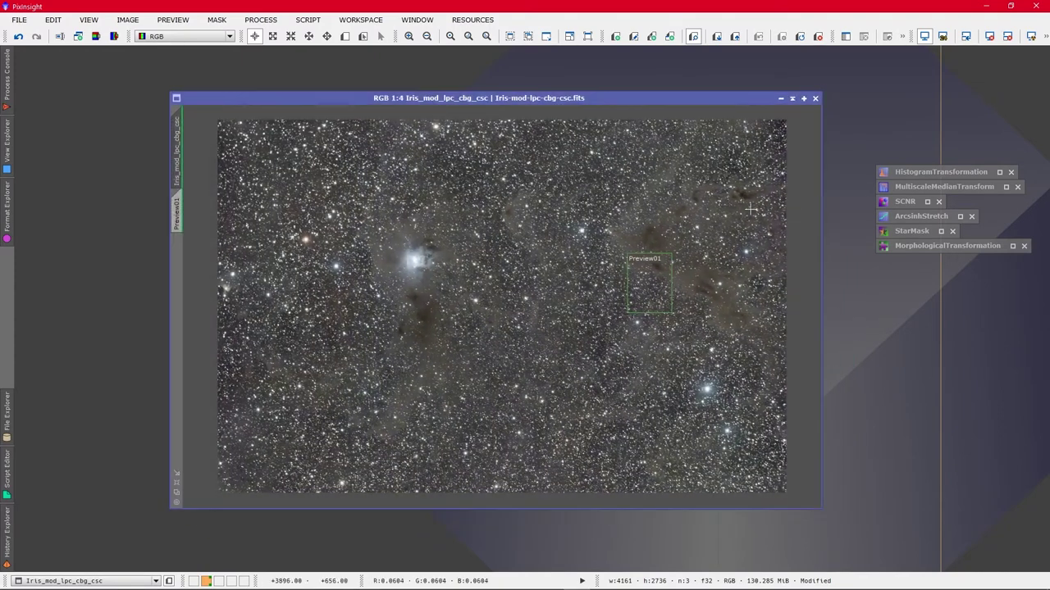
{"action": "double_click", "coordinate": [900, 203]}
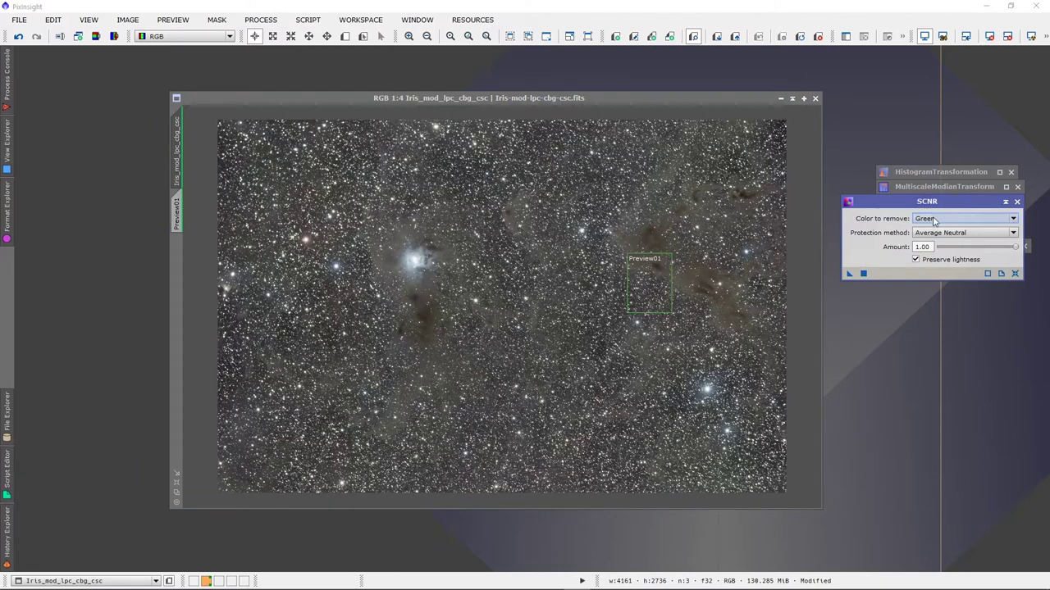
- Apply SCNR Green removal with Average Neutral at amount 1.00 to the full image, then close it
{"action": "key", "text": "Tab"}
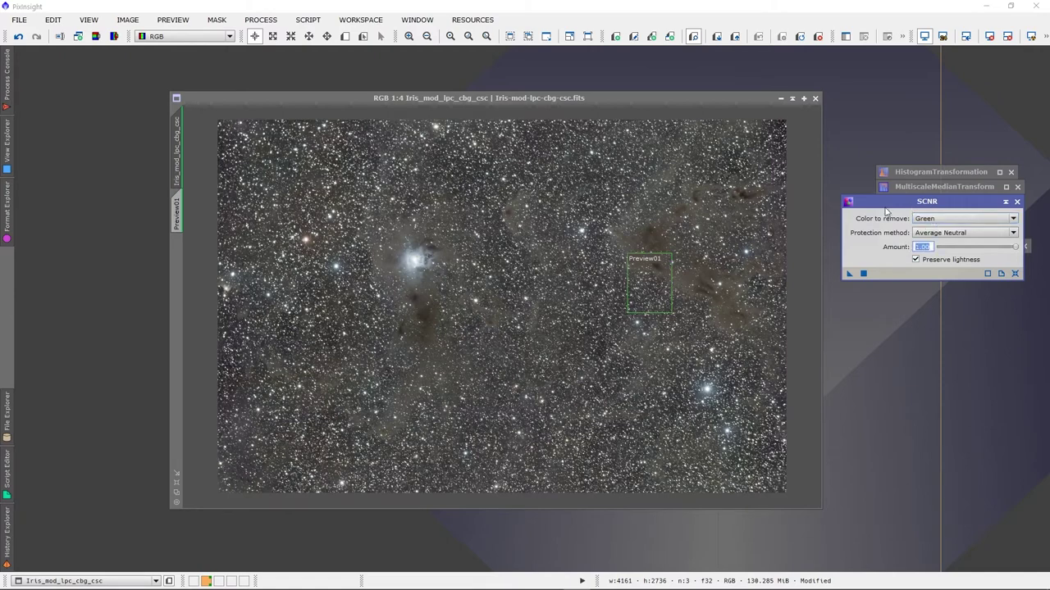
{"action": "key", "text": "End"}
{"action": "left_click_drag", "start_coordinate": [850, 274], "coordinate": [602, 282]}
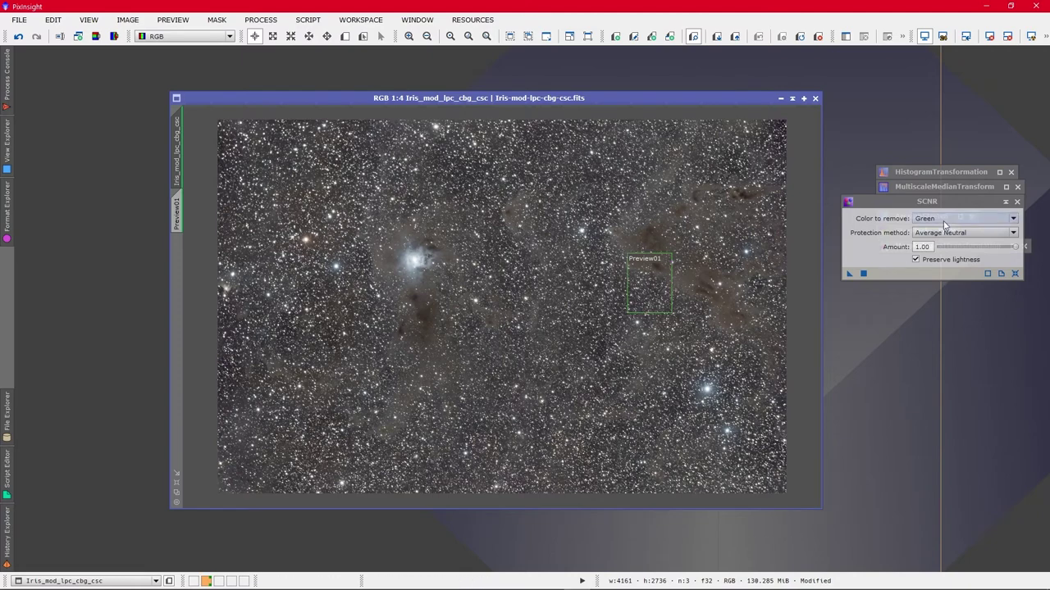
{"action": "left_click", "coordinate": [1006, 202]}
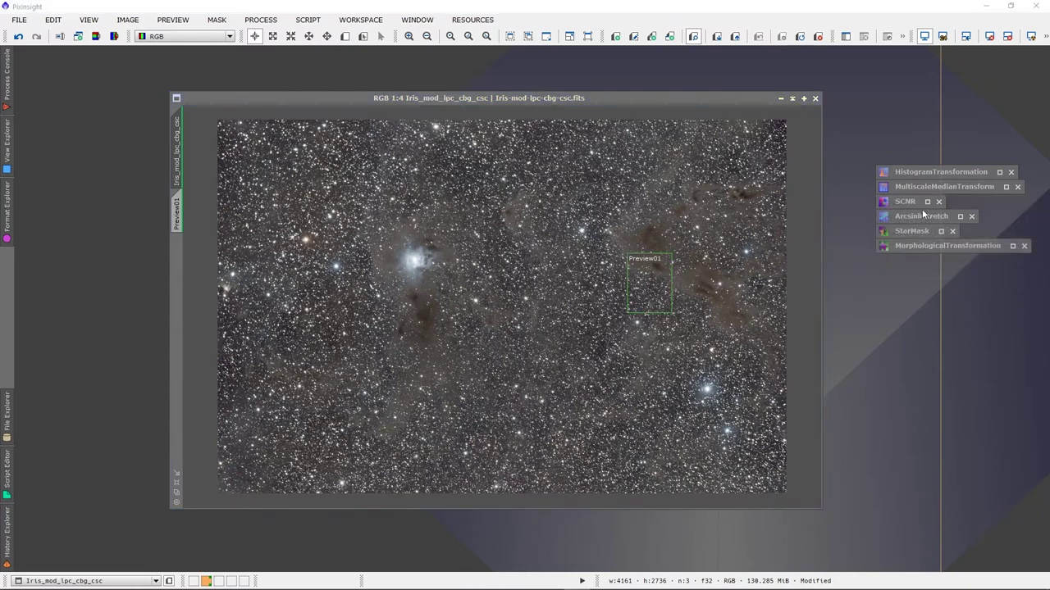
- Show the image unstretched and bring up the ArcsinhStretch settings
{"action": "left_click_drag", "start_coordinate": [533, 103], "coordinate": [482, 102]}
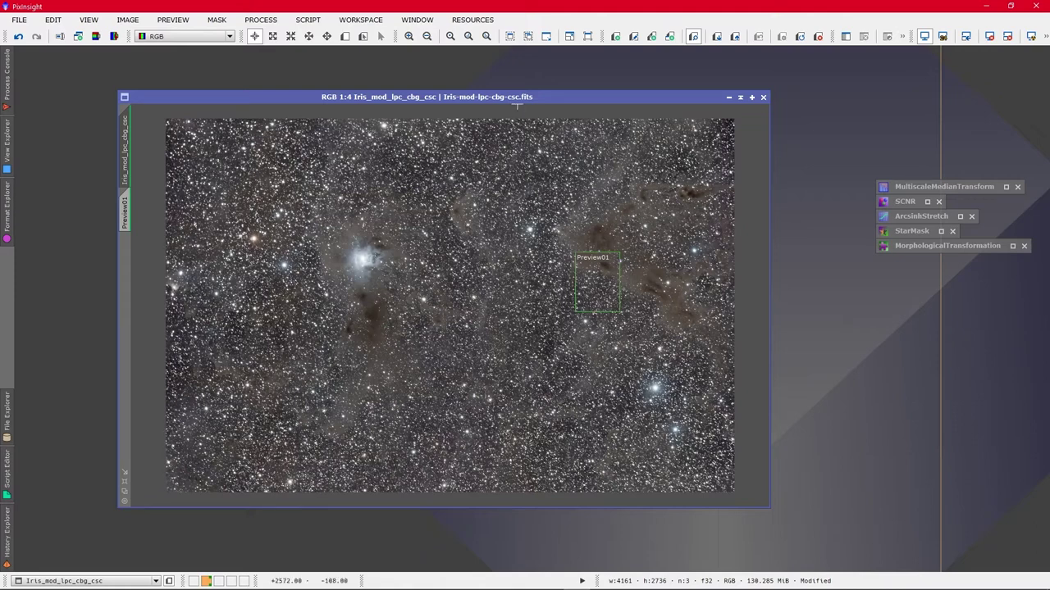
{"action": "left_click", "coordinate": [990, 36]}
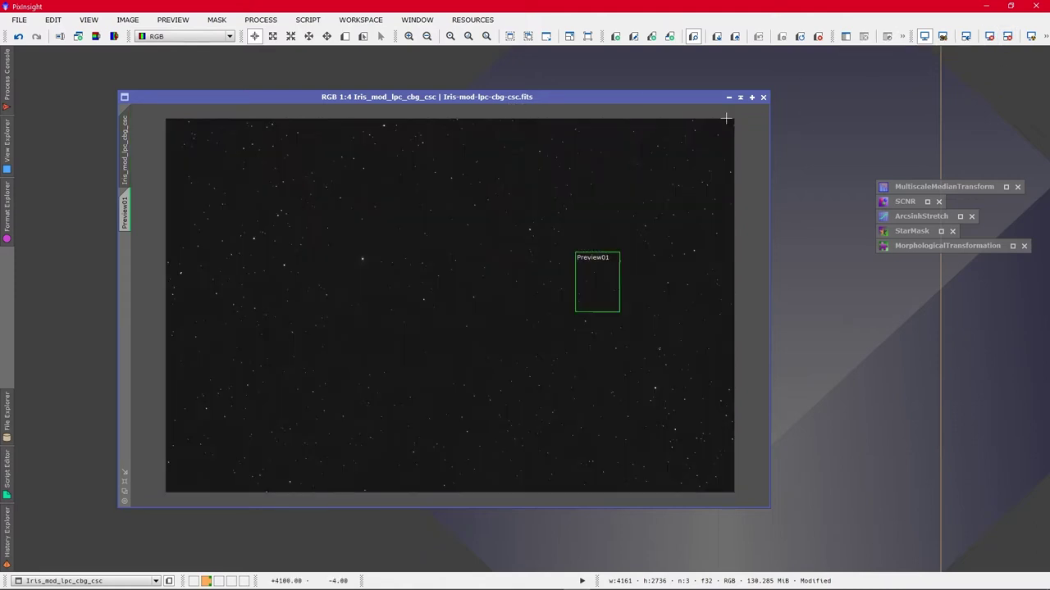
{"action": "left_click_drag", "start_coordinate": [519, 95], "coordinate": [537, 102]}
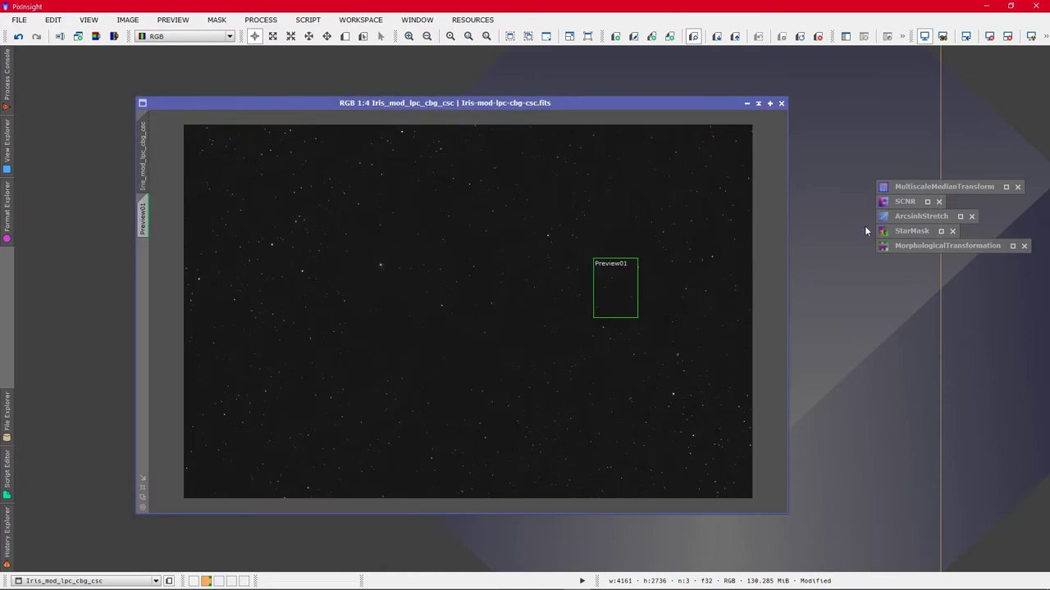
{"action": "double_click", "coordinate": [911, 217]}
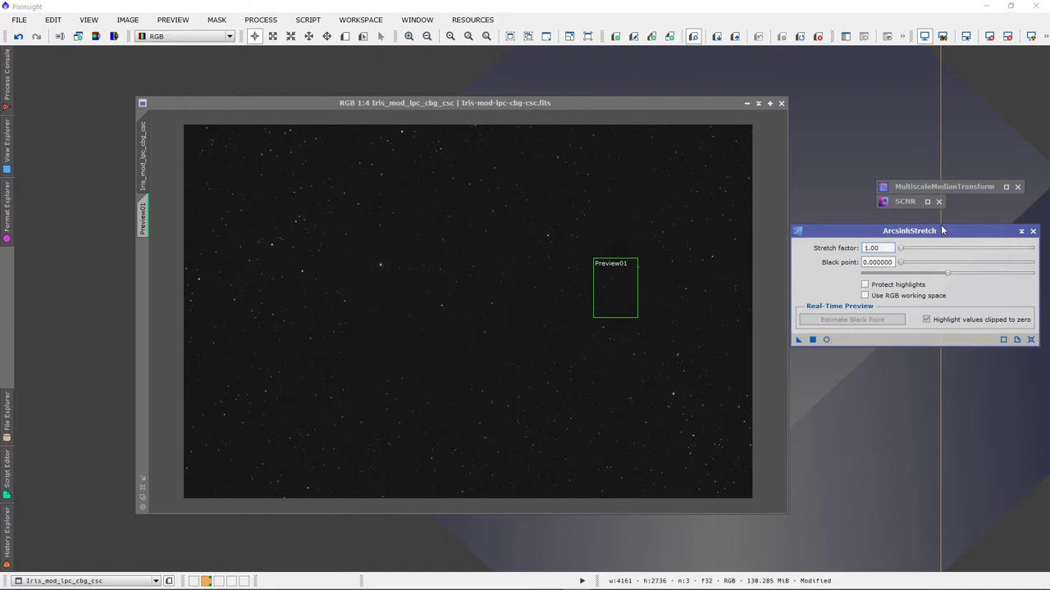
- Re-enable the auto-stretch, move ArcsinhStretch aside, and bring up the All Processes list
{"action": "left_click", "coordinate": [609, 97]}
{"action": "left_click", "coordinate": [1015, 42]}
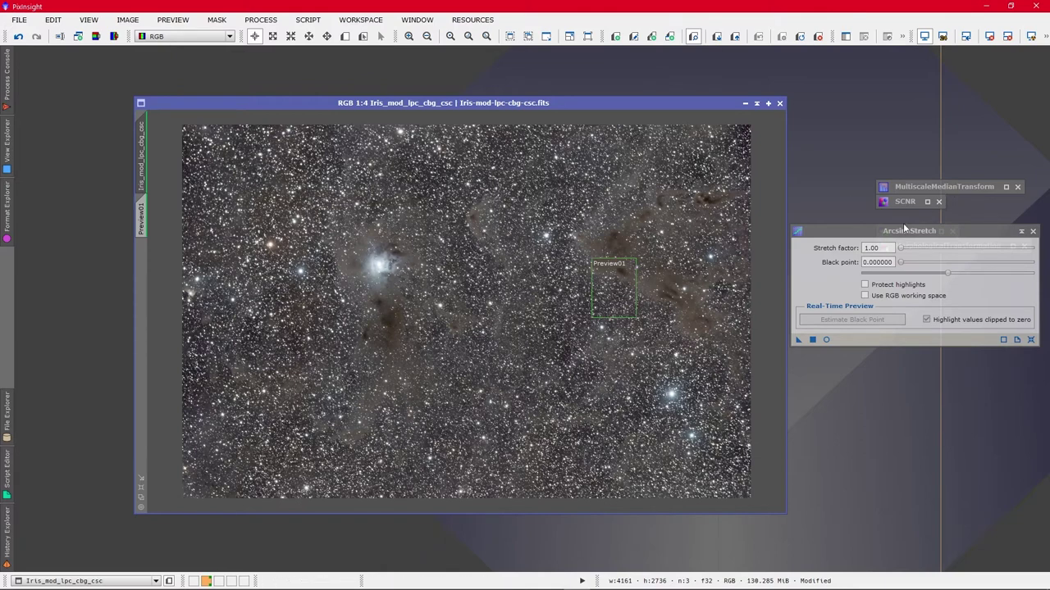
{"action": "left_click_drag", "start_coordinate": [903, 228], "coordinate": [925, 292]}
{"action": "left_click", "coordinate": [259, 20]}
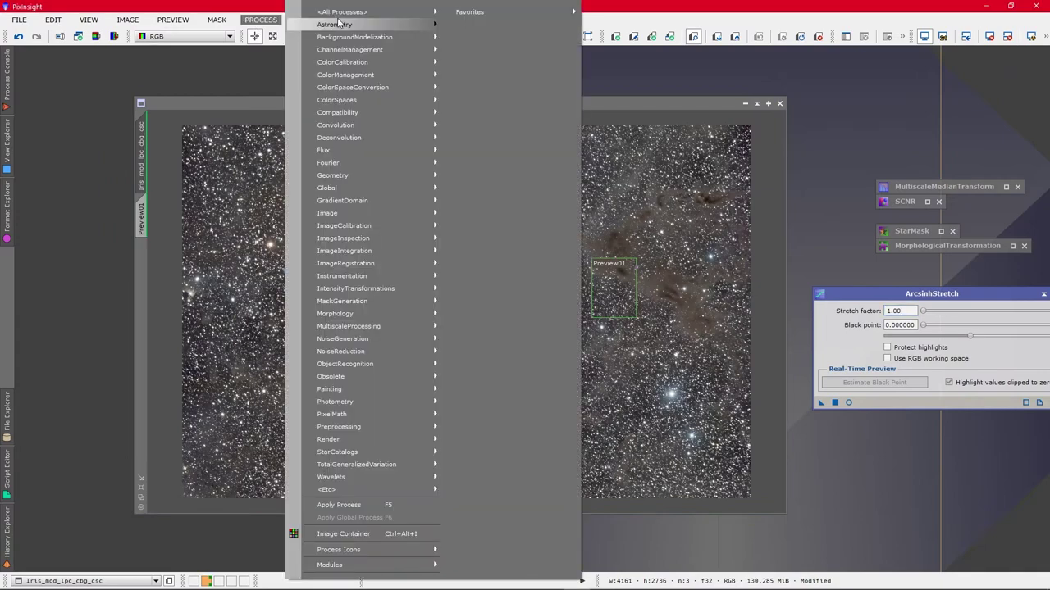
- Lower the HistogramTransformation midtones to 0.190, then close its settings window
{"action": "mouse_move", "coordinate": [345, 11]}
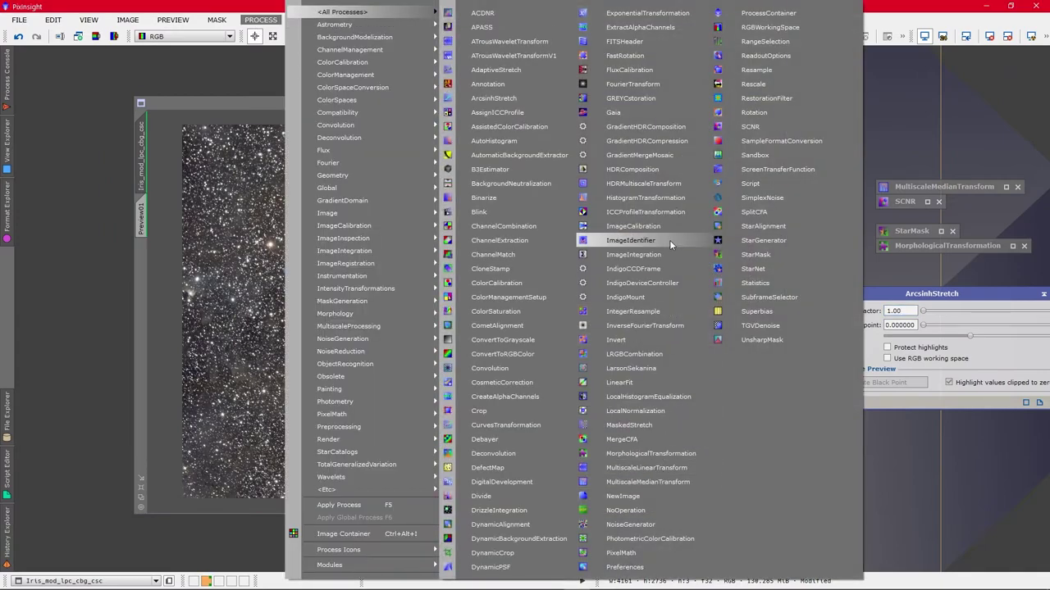
{"action": "left_click", "coordinate": [659, 199]}
{"action": "left_click_drag", "start_coordinate": [853, 137], "coordinate": [890, 130]}
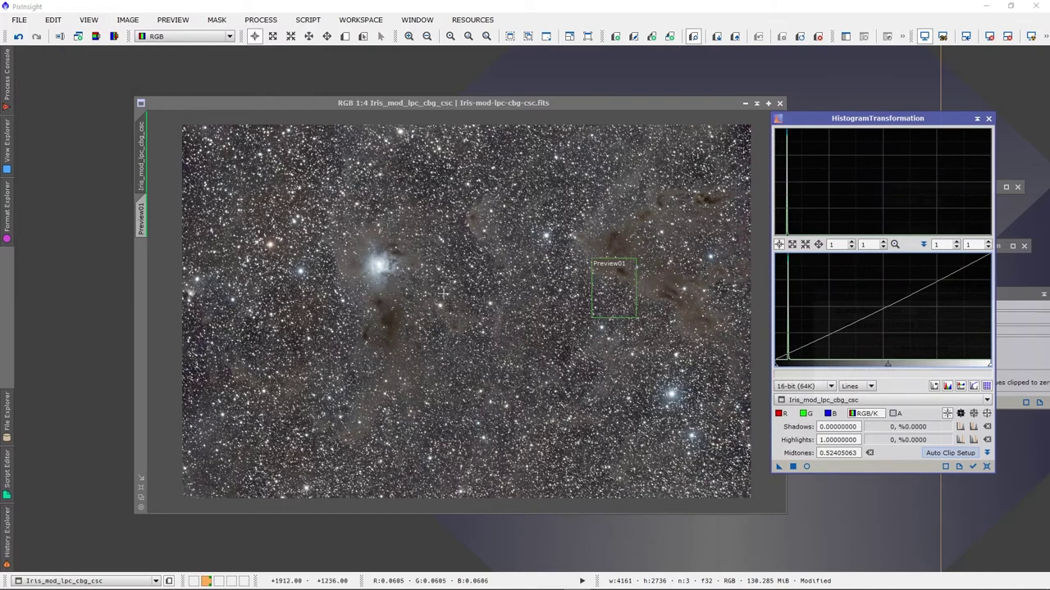
{"action": "left_click_drag", "start_coordinate": [888, 363], "coordinate": [815, 363]}
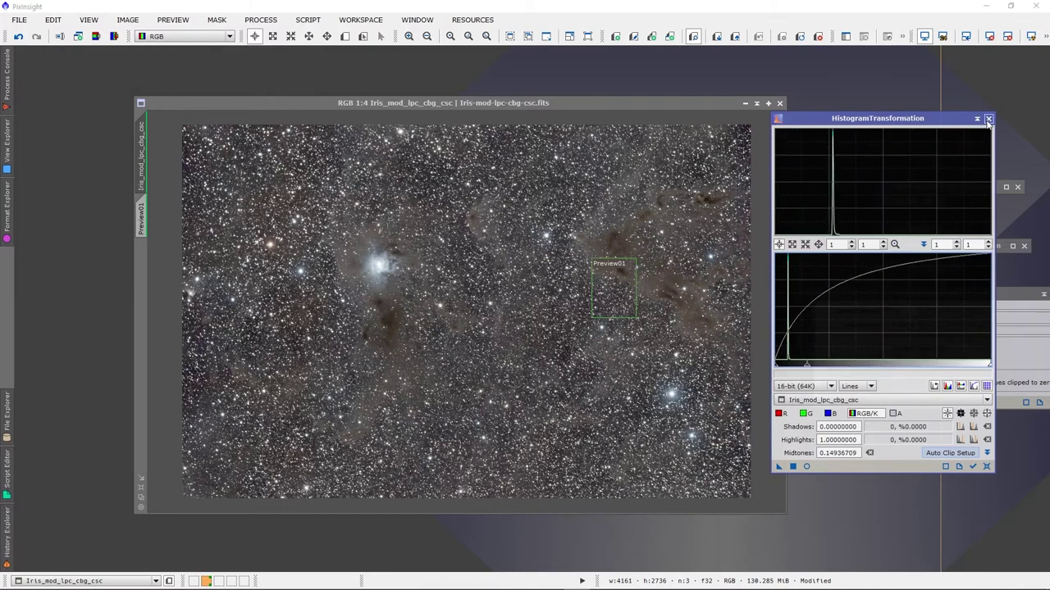
{"action": "left_click", "coordinate": [988, 118]}
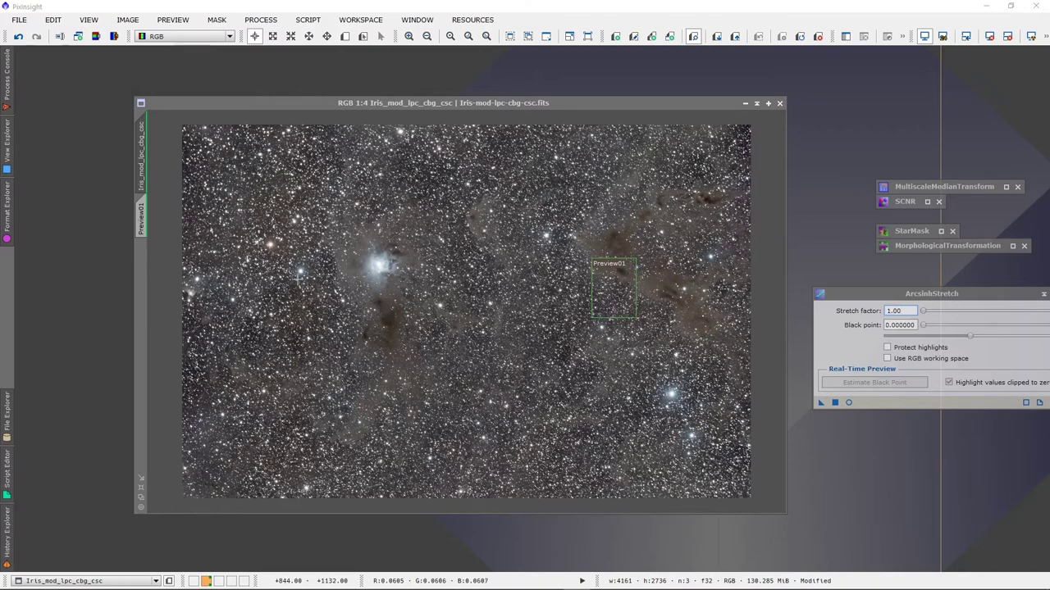
- Zoom to inspect the Iris image and move the ArcsinhStretch settings fully on screen
{"action": "scroll", "coordinate": [318, 292], "scroll_direction": "up", "scroll_amount": 4}
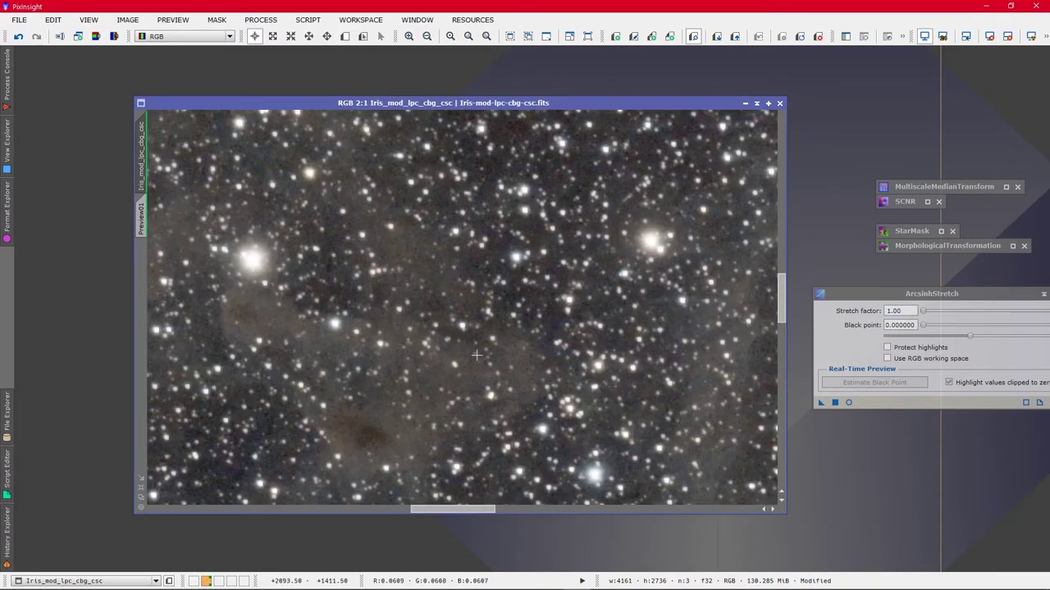
{"action": "scroll", "coordinate": [454, 334], "scroll_direction": "down", "scroll_amount": 2}
{"action": "scroll", "coordinate": [454, 333], "scroll_direction": "up", "scroll_amount": 2}
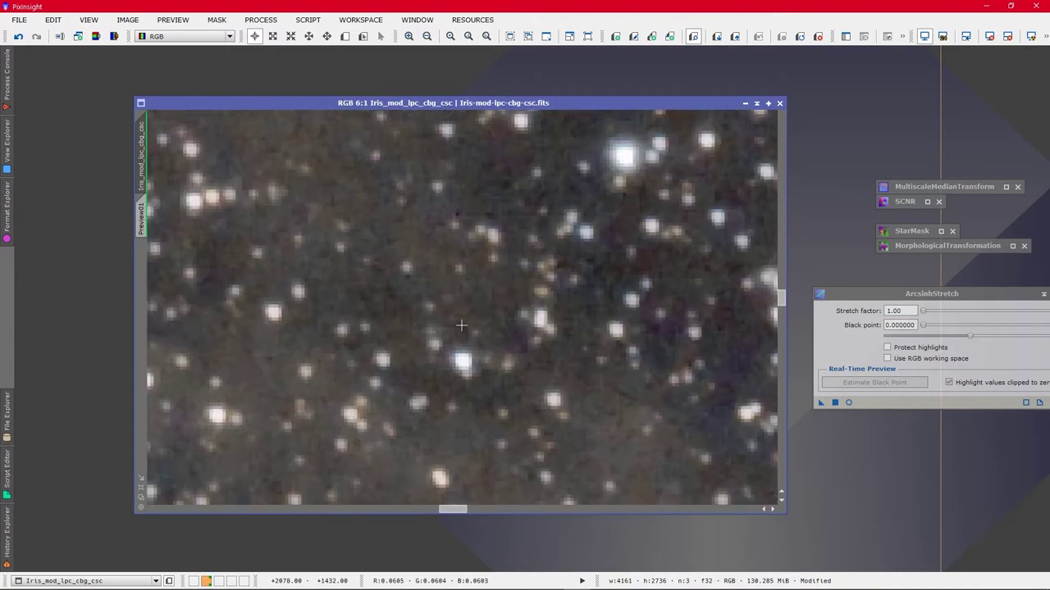
{"action": "scroll", "coordinate": [447, 338], "scroll_direction": "down", "scroll_amount": 3}
{"action": "scroll", "coordinate": [443, 341], "scroll_direction": "down", "scroll_amount": 1}
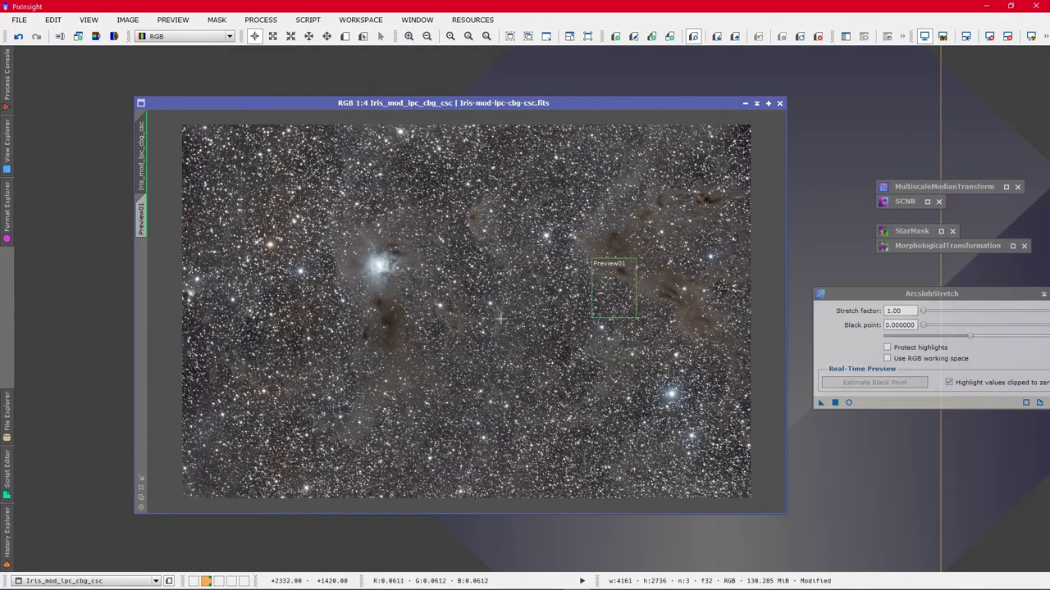
{"action": "left_click_drag", "start_coordinate": [942, 293], "coordinate": [917, 291]}
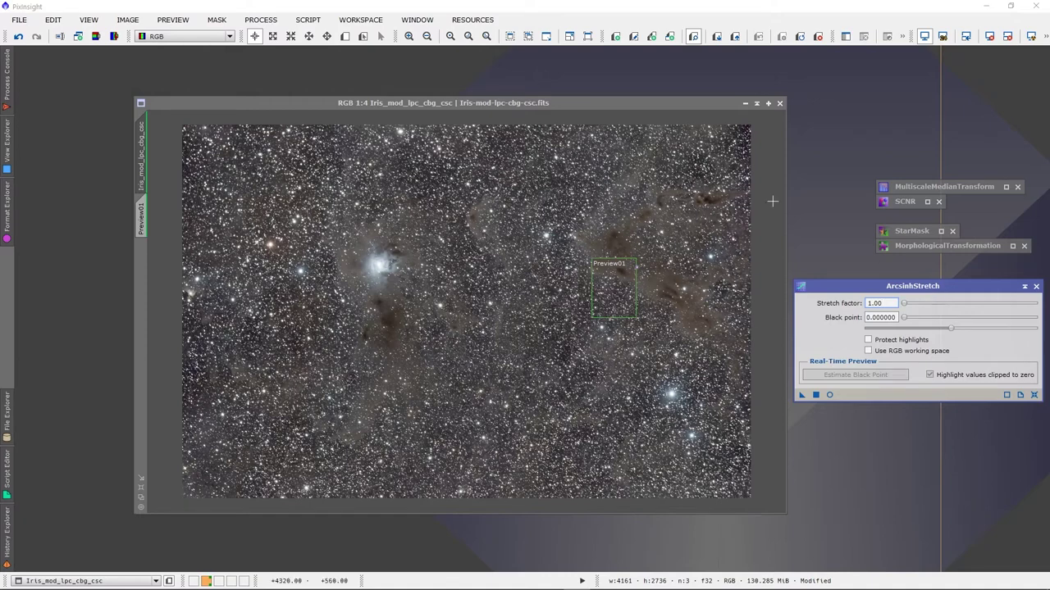
- Remove the STF, enable ArcsinhStretch Real-Time Preview and raise the stretch factor
{"action": "left_click", "coordinate": [989, 36]}
{"action": "left_click", "coordinate": [829, 395]}
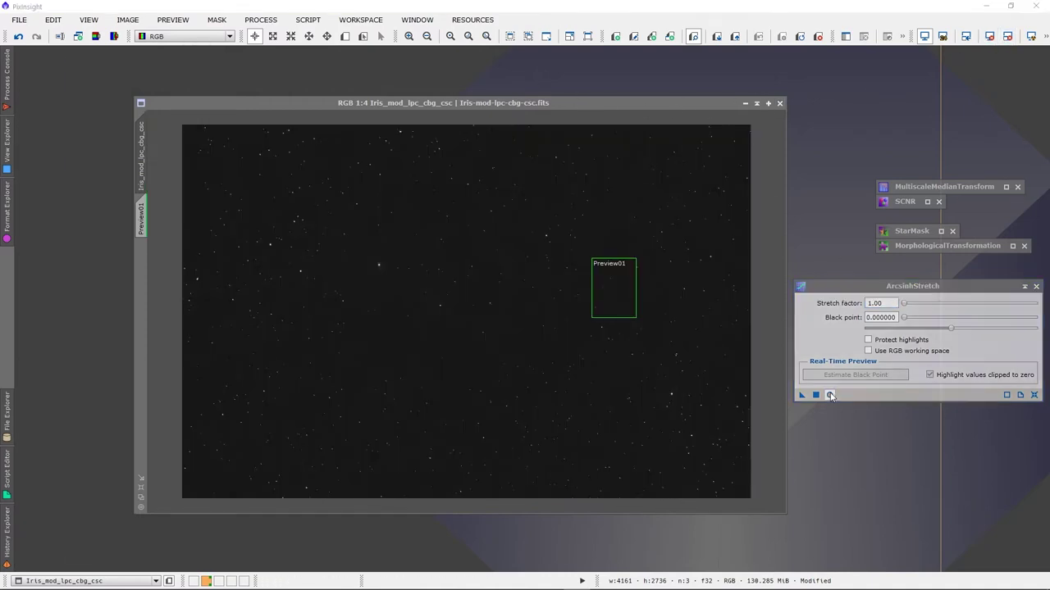
{"action": "left_click", "coordinate": [901, 288]}
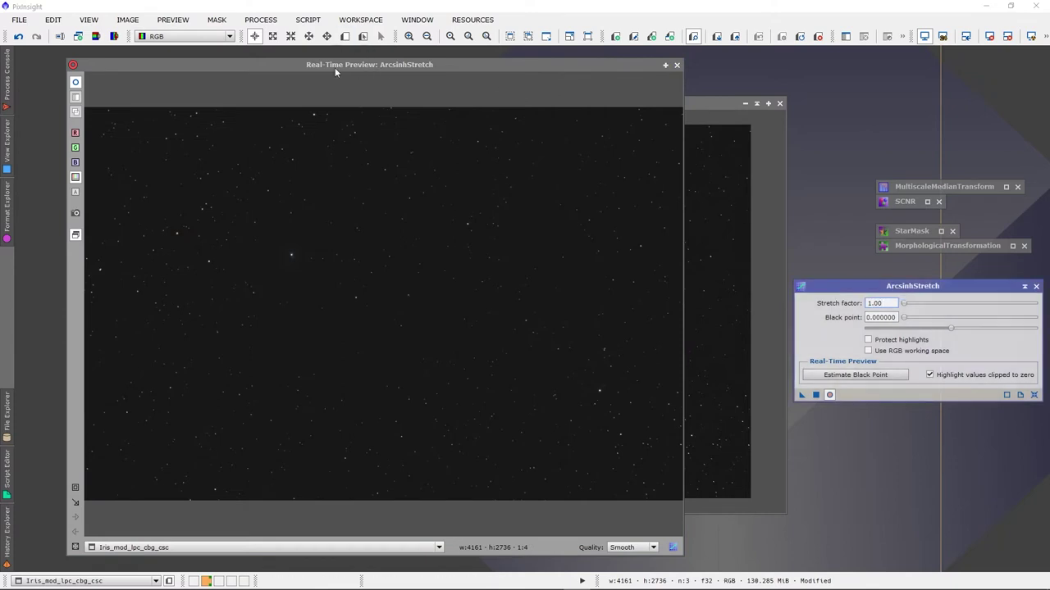
{"action": "left_click", "coordinate": [904, 305]}
{"action": "left_click_drag", "start_coordinate": [905, 305], "coordinate": [978, 305]}
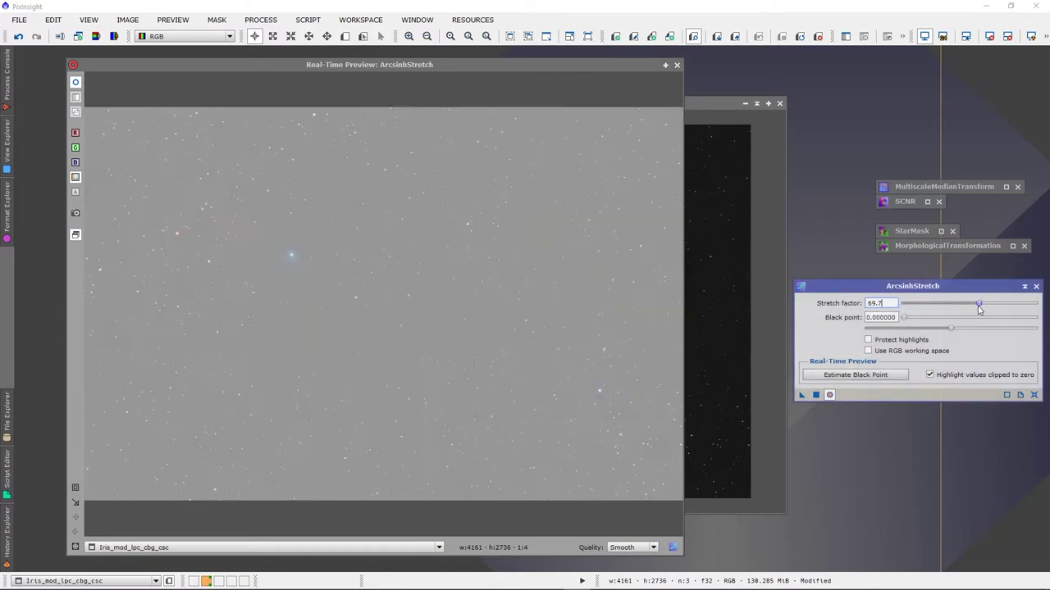
- Estimate and fine-tune black point to 0.058605, set stretch factor 106, then close the preview
{"action": "left_click", "coordinate": [855, 376]}
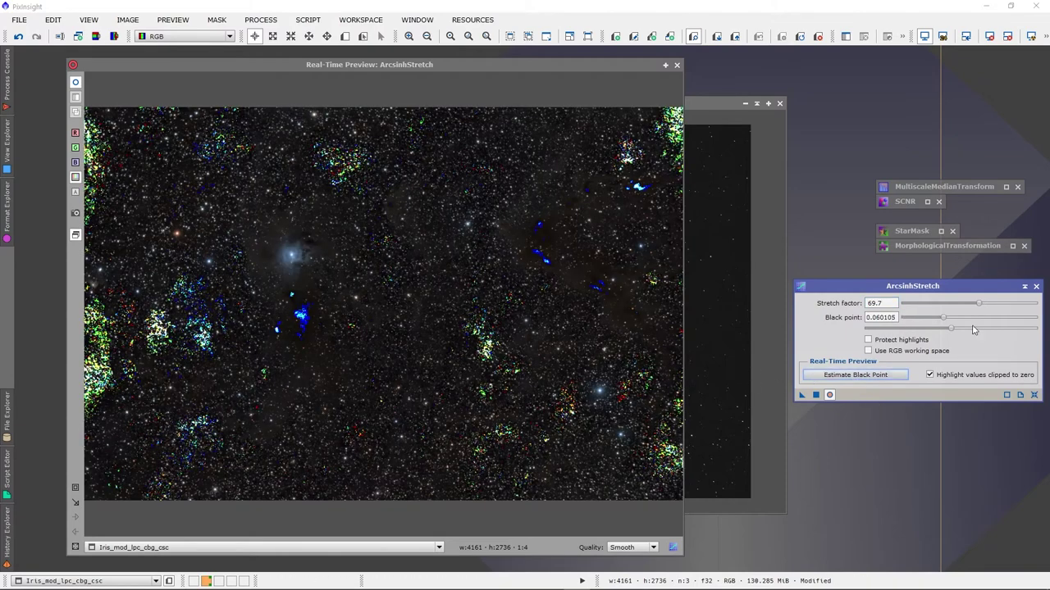
{"action": "left_click_drag", "start_coordinate": [951, 328], "coordinate": [884, 328]}
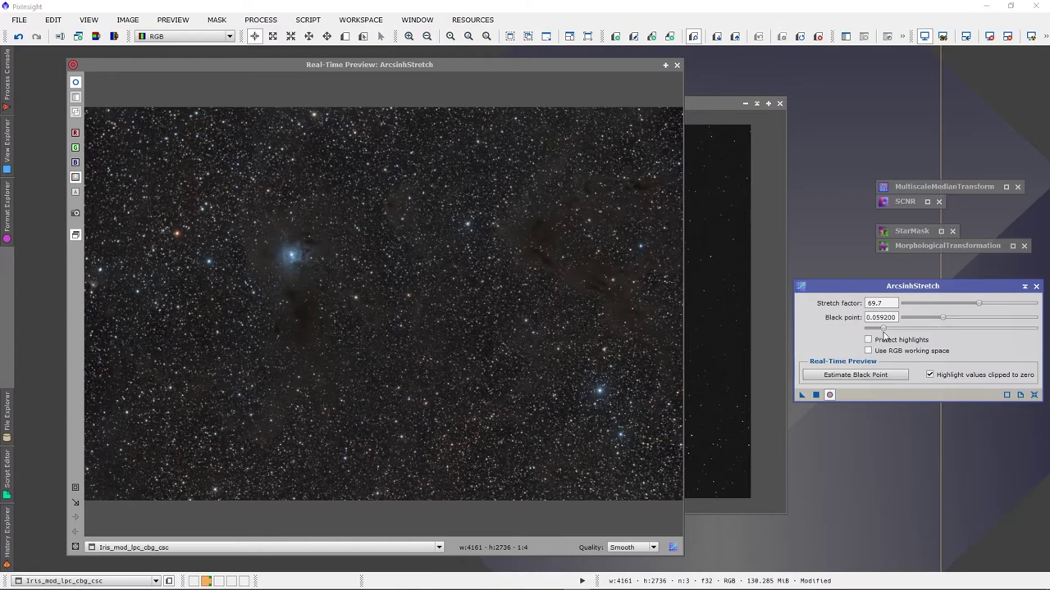
{"action": "left_click_drag", "start_coordinate": [951, 329], "coordinate": [909, 329]}
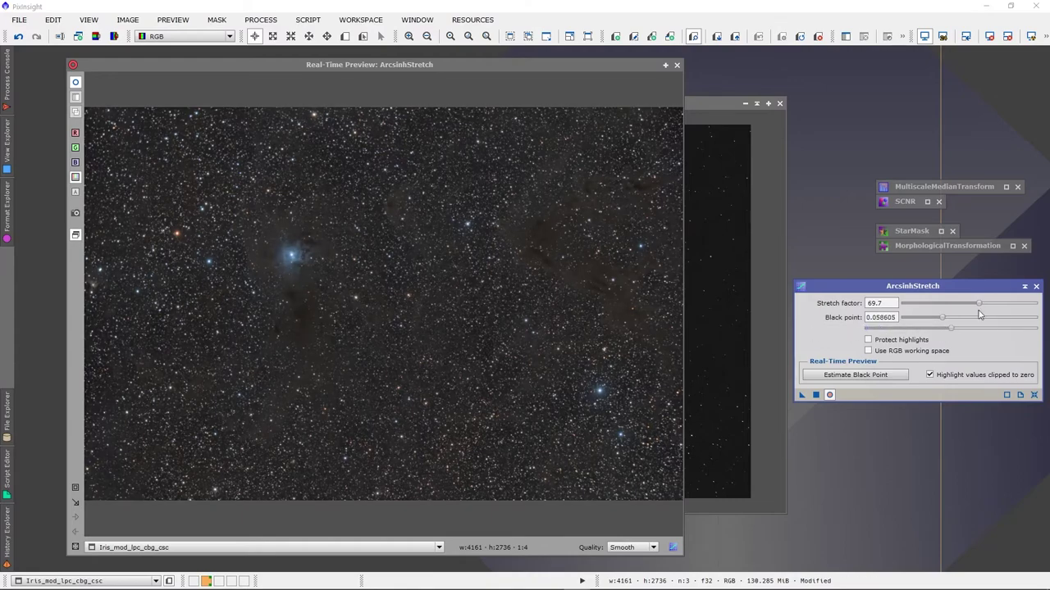
{"action": "left_click_drag", "start_coordinate": [978, 307], "coordinate": [989, 308]}
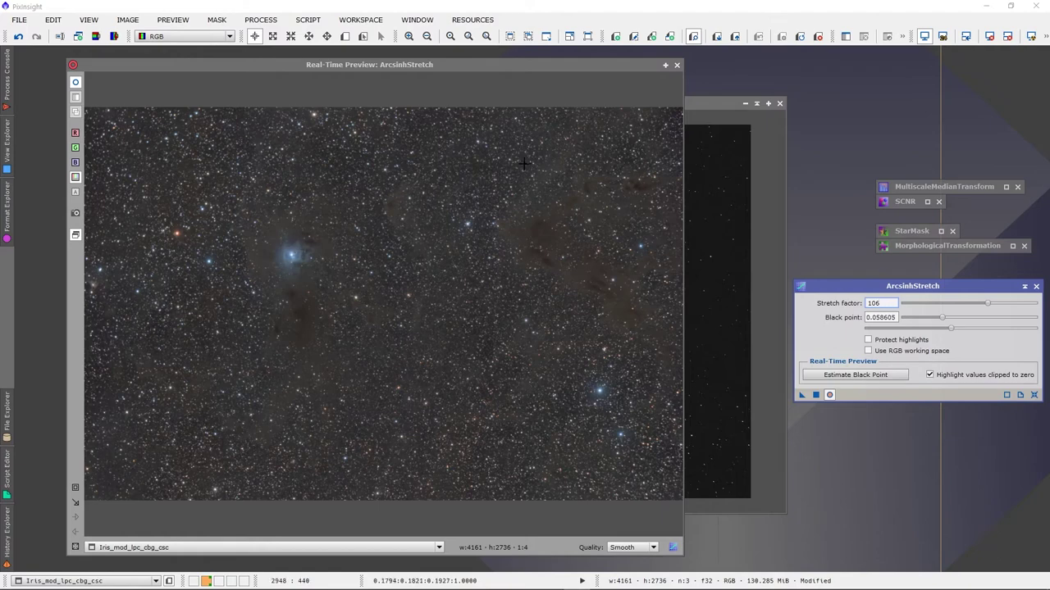
{"action": "left_click", "coordinate": [676, 65]}
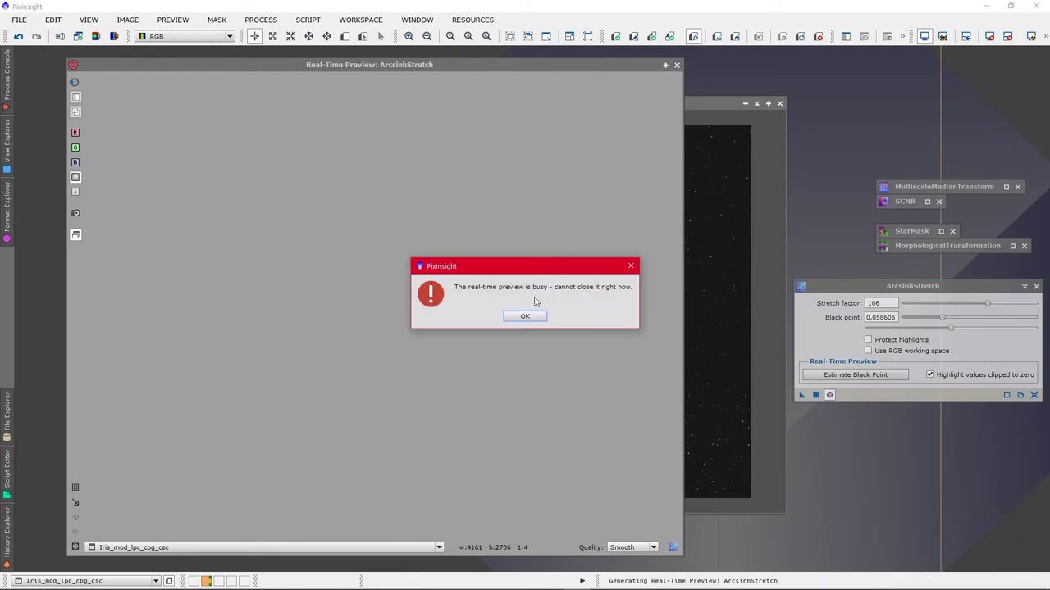
{"action": "left_click", "coordinate": [527, 316]}
{"action": "left_click", "coordinate": [830, 394]}
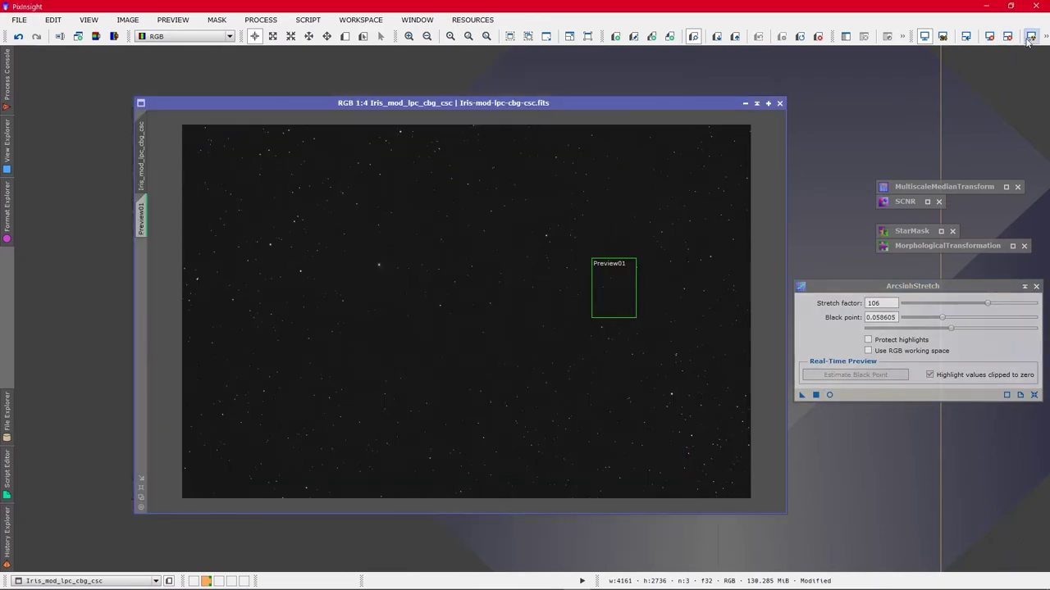
- Reset the display stretch and apply the current ArcsinhStretch to the Iris image
{"action": "key", "text": "ctrl+a"}
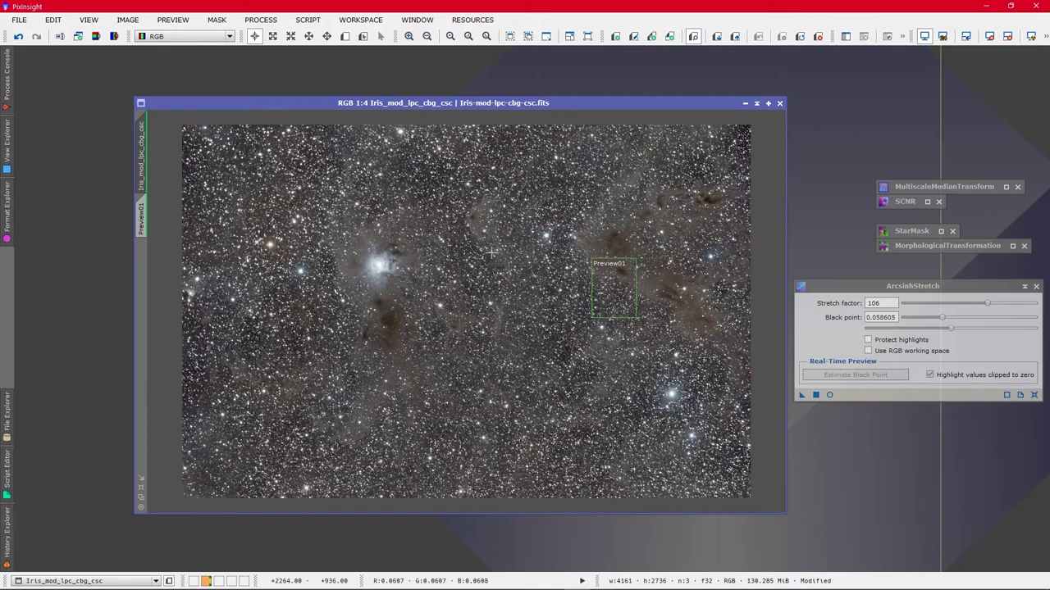
{"action": "left_click", "coordinate": [989, 36]}
{"action": "left_click", "coordinate": [949, 292]}
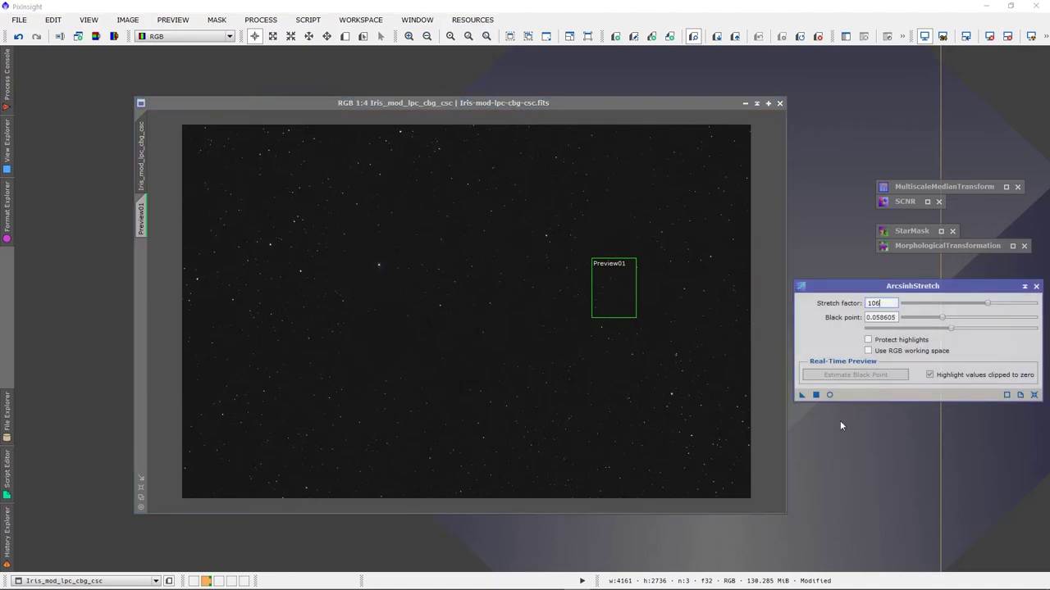
{"action": "left_click_drag", "start_coordinate": [802, 395], "coordinate": [595, 378]}
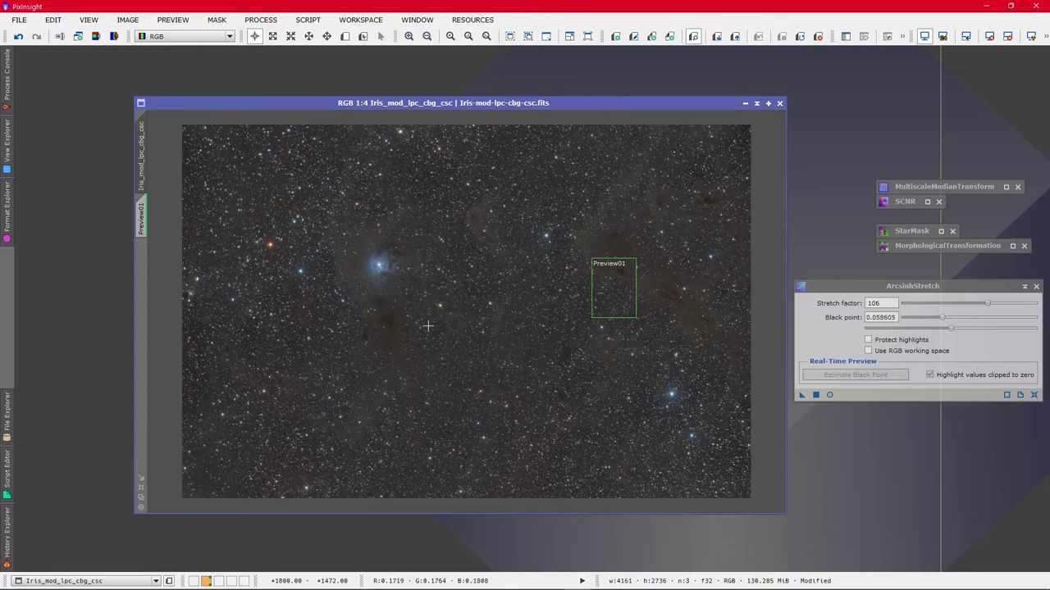
- Retune ArcsinhStretch in the preview to stretch factor 2.94 and black point 0.091000, then close it
{"action": "left_click", "coordinate": [830, 395]}
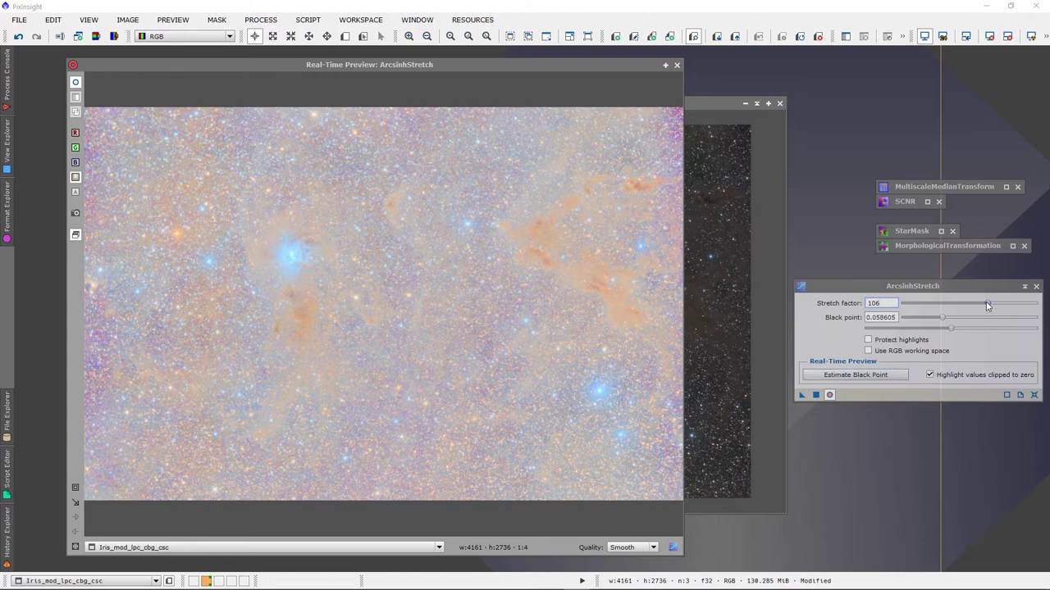
{"action": "left_click_drag", "start_coordinate": [986, 303], "coordinate": [916, 308]}
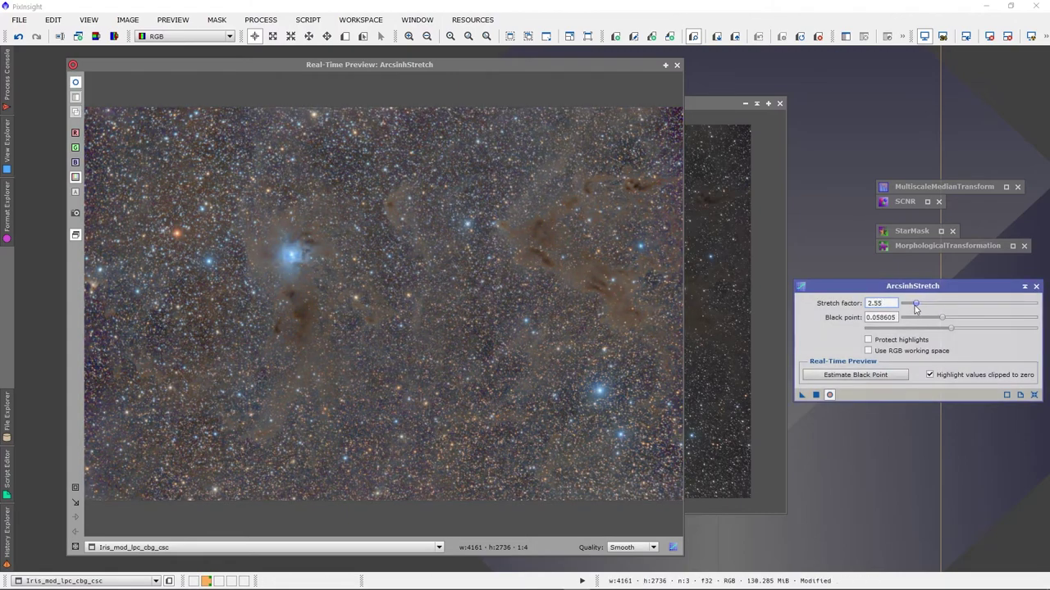
{"action": "left_click", "coordinate": [897, 375]}
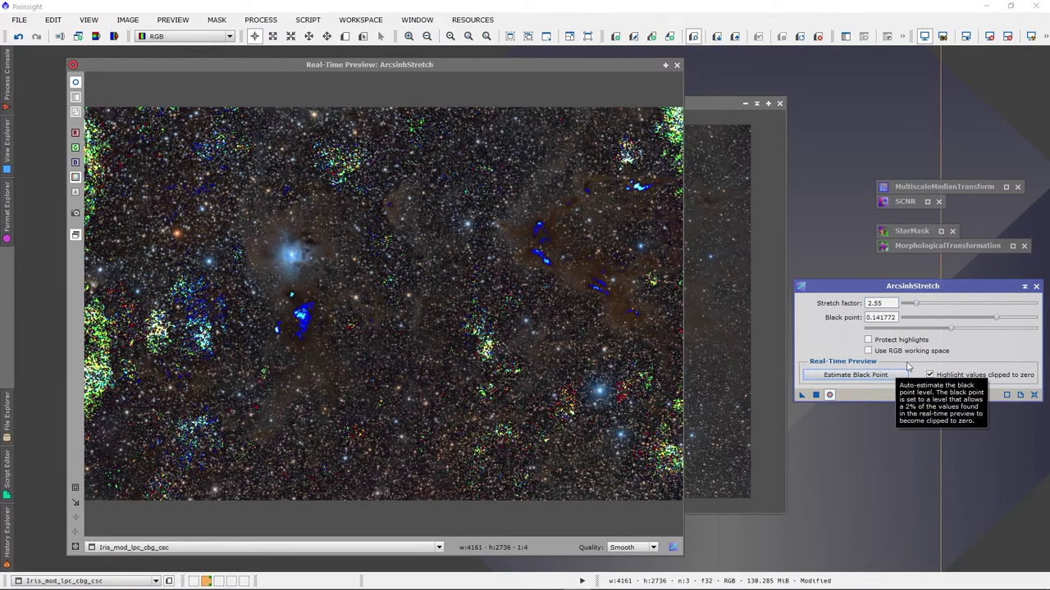
{"action": "left_click_drag", "start_coordinate": [994, 319], "coordinate": [954, 320]}
{"action": "mouse_move", "coordinate": [950, 320]}
{"action": "left_mouse_down"}
{"action": "mouse_move", "coordinate": [918, 305]}
{"action": "mouse_move", "coordinate": [964, 323]}
{"action": "left_mouse_up"}
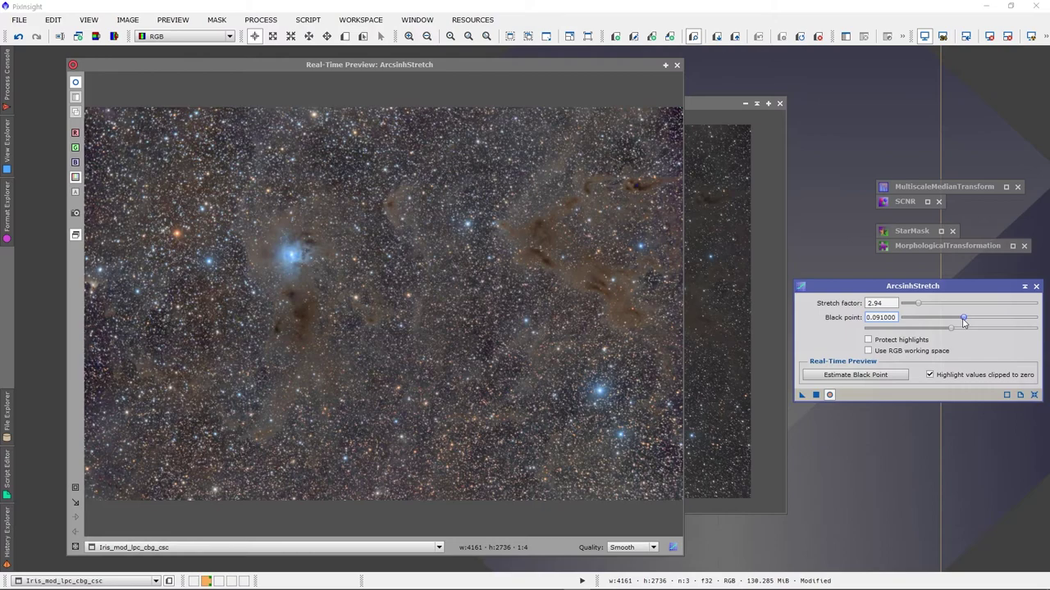
{"action": "left_click", "coordinate": [829, 395]}
{"action": "left_click", "coordinate": [676, 65]}
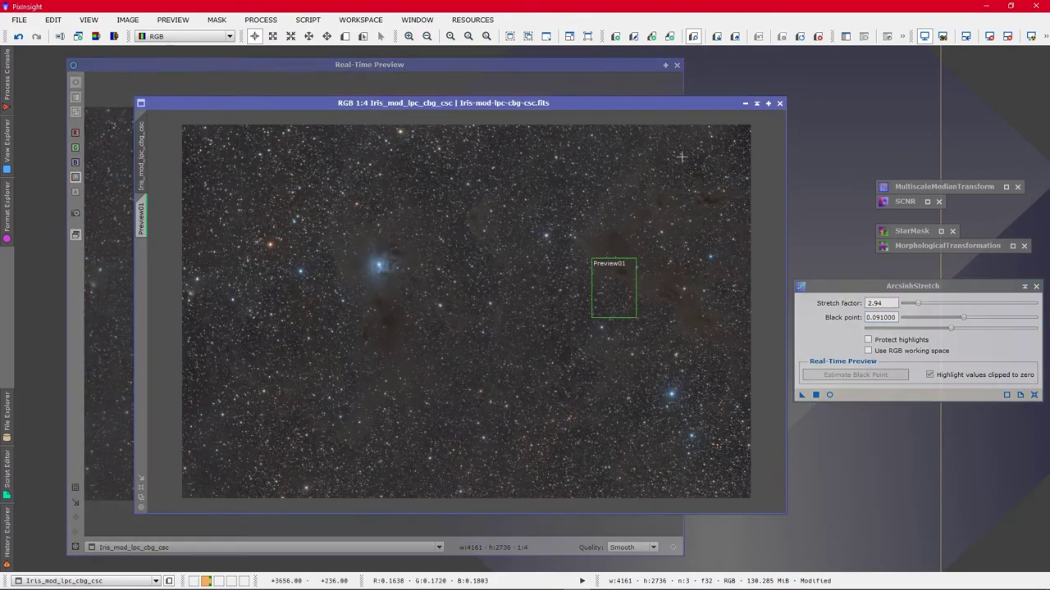
- Apply the retuned arcsinh stretch to the Iris image and iconize ArcsinhStretch
{"action": "left_click_drag", "start_coordinate": [804, 395], "coordinate": [553, 362]}
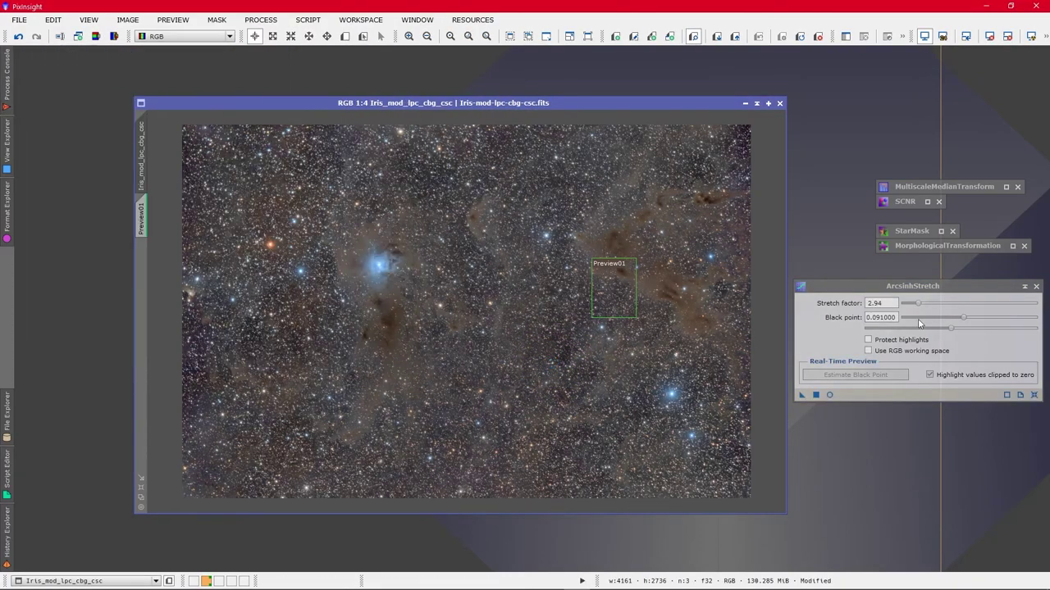
{"action": "left_click", "coordinate": [1025, 286]}
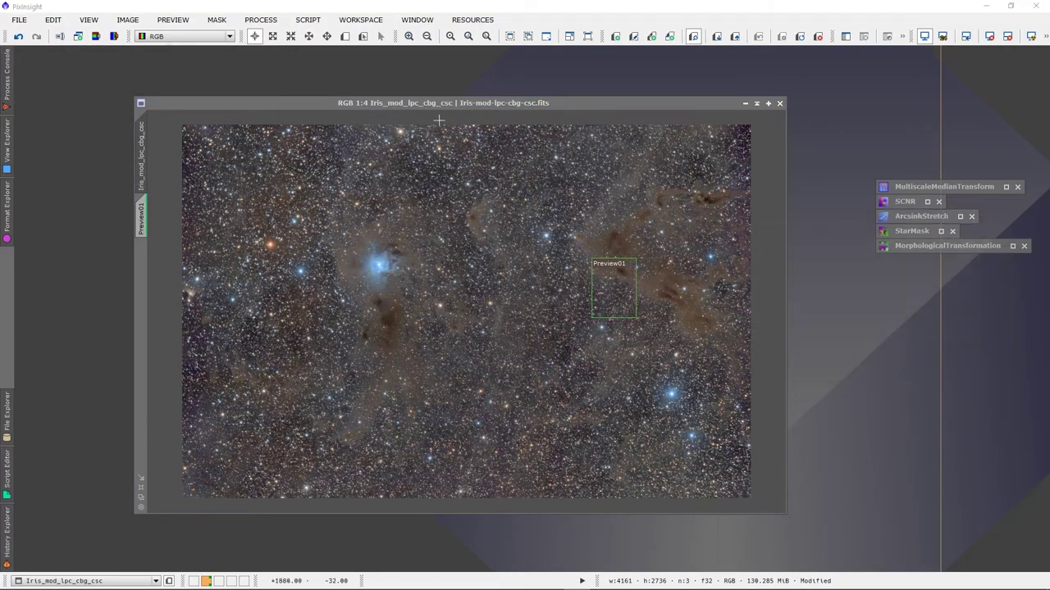
{"action": "left_click_drag", "start_coordinate": [435, 102], "coordinate": [472, 103]}
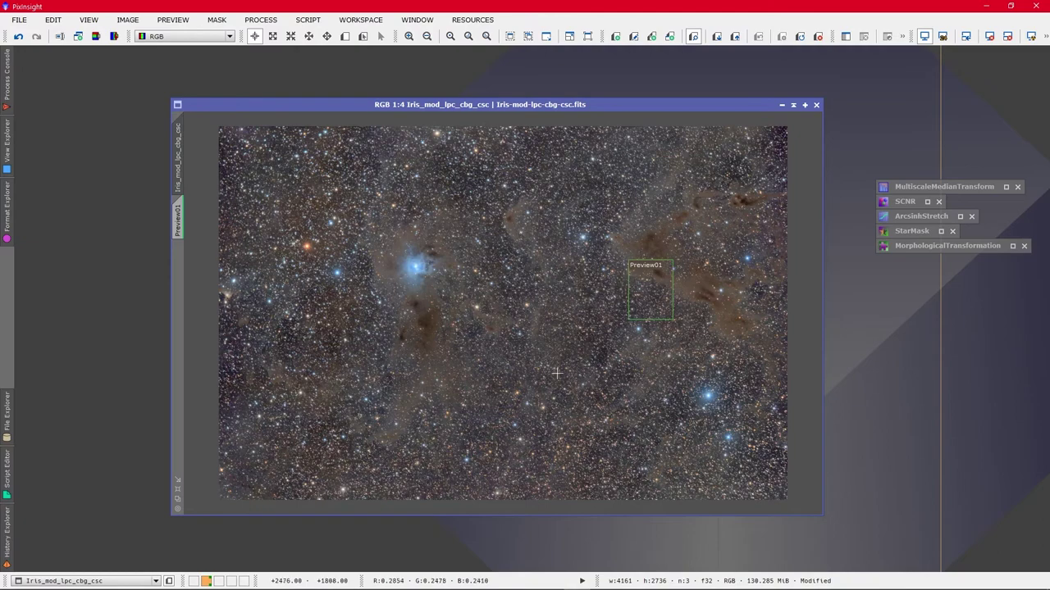
- Zoom and pan across the stretched nebula and star field, then reposition the image window
{"action": "scroll", "coordinate": [611, 359], "scroll_direction": "up", "scroll_amount": 1}
{"action": "scroll", "coordinate": [611, 359], "scroll_direction": "up", "scroll_amount": 3}
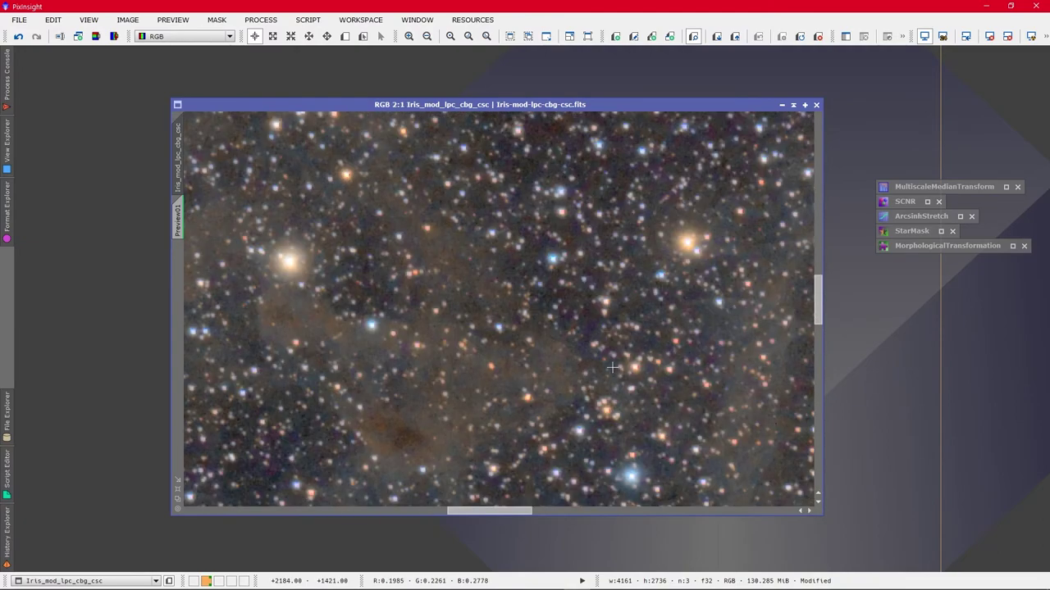
{"action": "scroll", "coordinate": [607, 360], "scroll_direction": "down", "scroll_amount": 1}
{"action": "left_click_drag", "start_coordinate": [605, 360], "coordinate": [481, 199]}
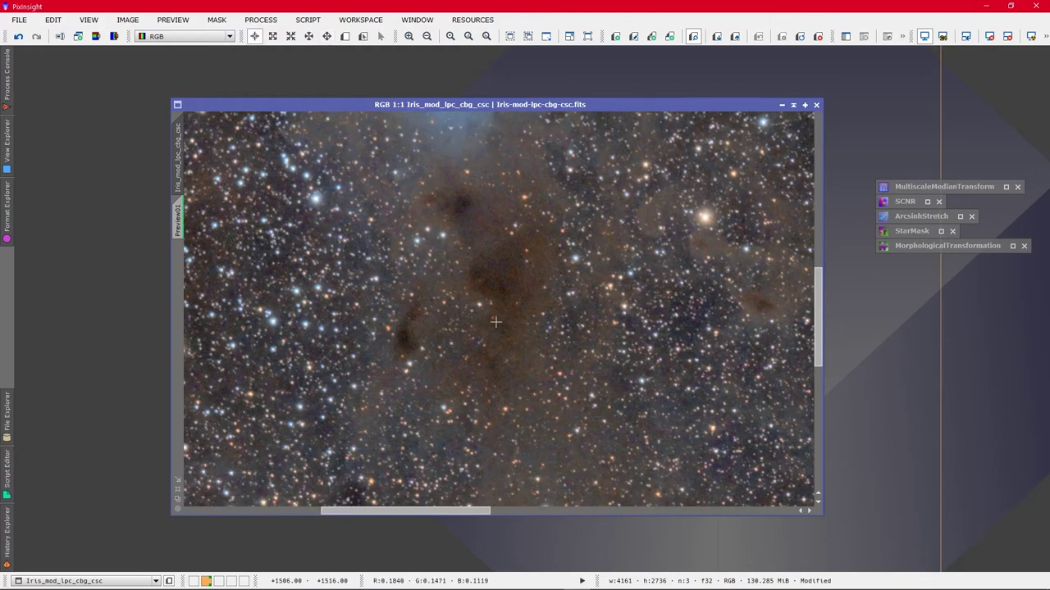
{"action": "left_click_drag", "start_coordinate": [335, 260], "coordinate": [573, 367]}
{"action": "left_click_drag", "start_coordinate": [383, 251], "coordinate": [469, 333]}
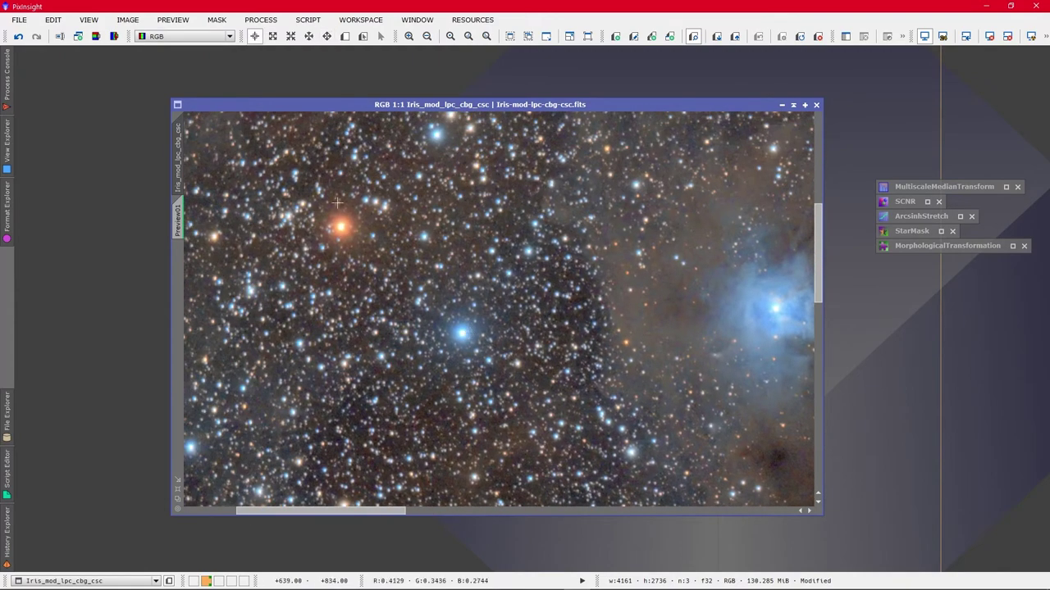
{"action": "left_click_drag", "start_coordinate": [667, 283], "coordinate": [399, 274]}
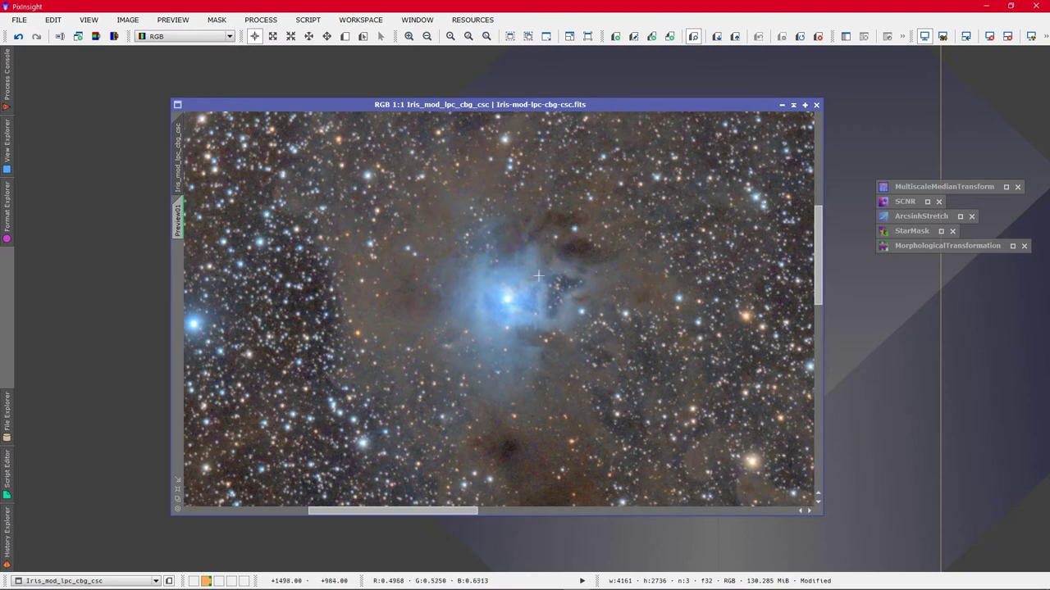
{"action": "scroll", "coordinate": [552, 351], "scroll_direction": "down", "scroll_amount": 4}
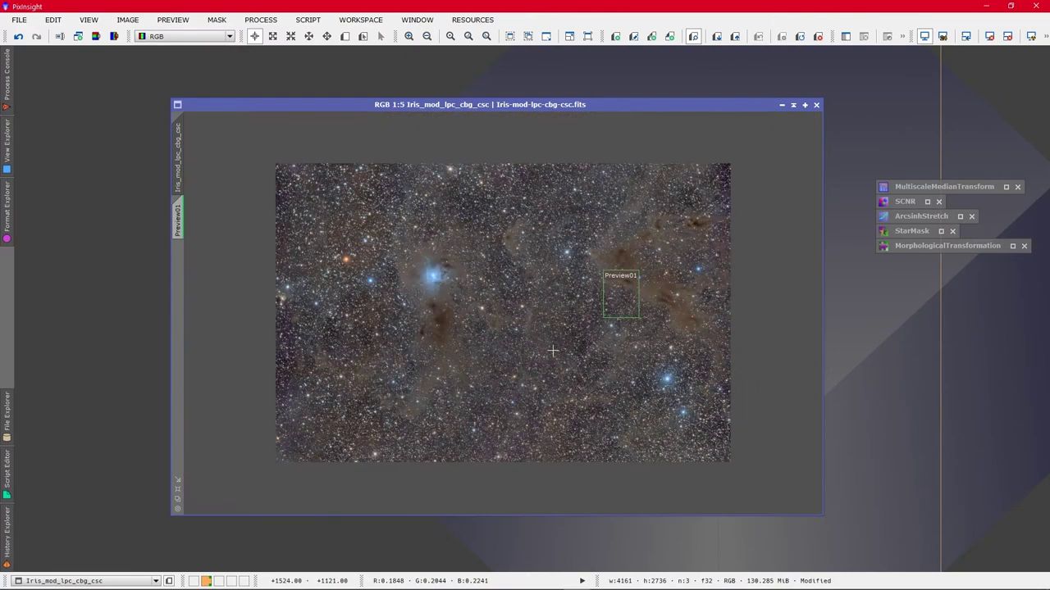
{"action": "scroll", "coordinate": [553, 351], "scroll_direction": "up", "scroll_amount": 1}
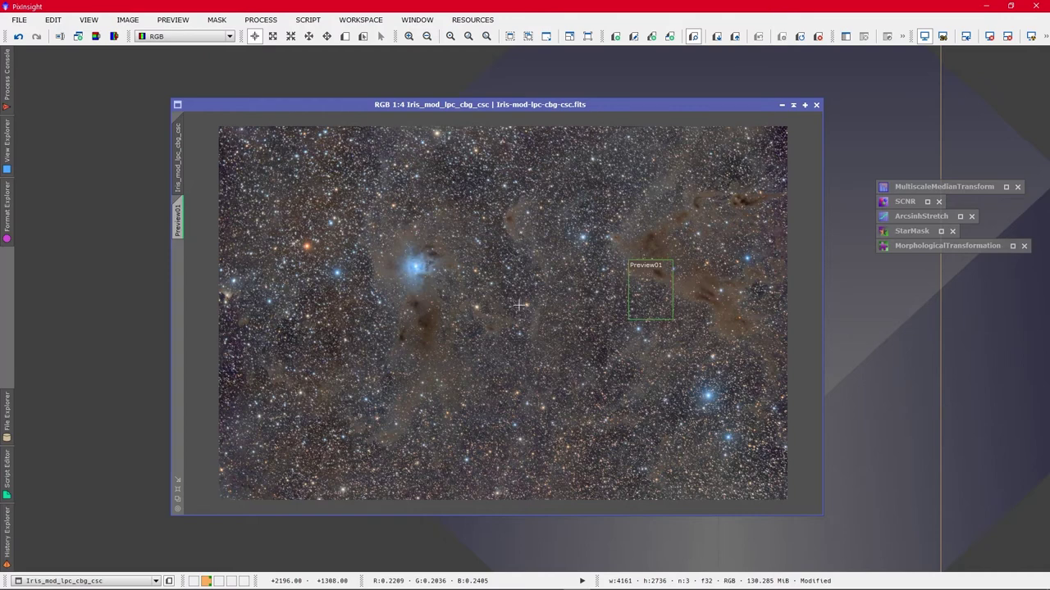
{"action": "left_click_drag", "start_coordinate": [502, 105], "coordinate": [395, 96]}
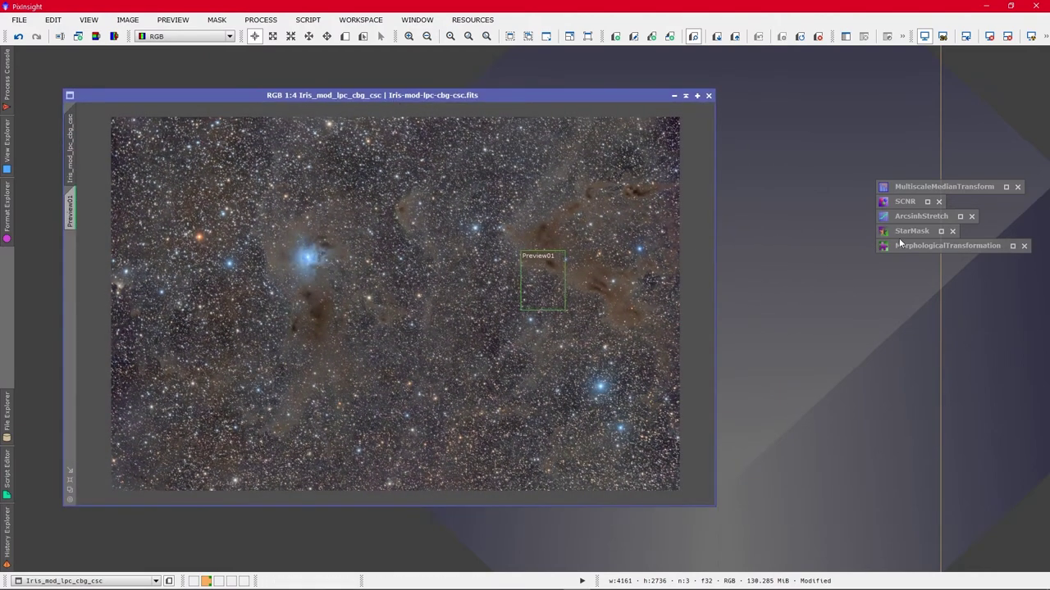
- Generate star_mask with StarMask (noise threshold 0.44, scale 5, smoothness 8) and apply it to the Iris image
{"action": "double_click", "coordinate": [902, 232]}
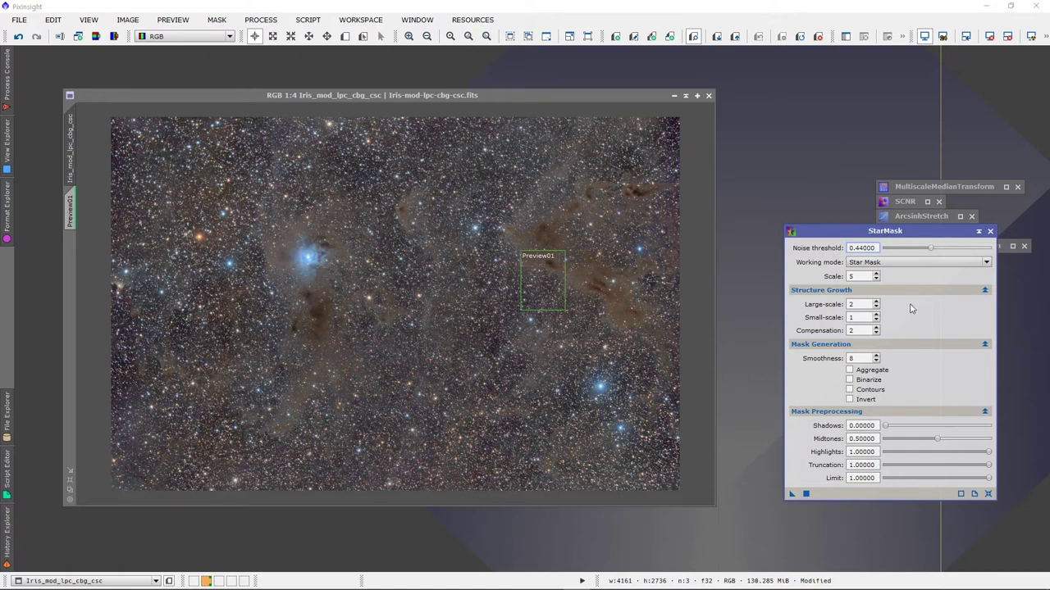
{"action": "left_click_drag", "start_coordinate": [792, 494], "coordinate": [487, 354]}
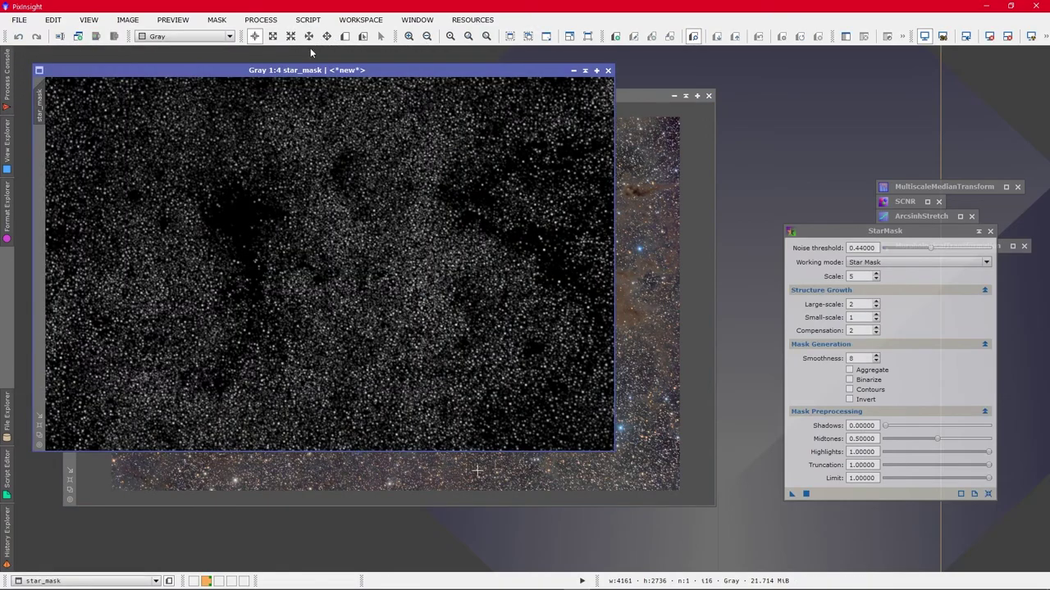
{"action": "left_click_drag", "start_coordinate": [320, 71], "coordinate": [398, 114]}
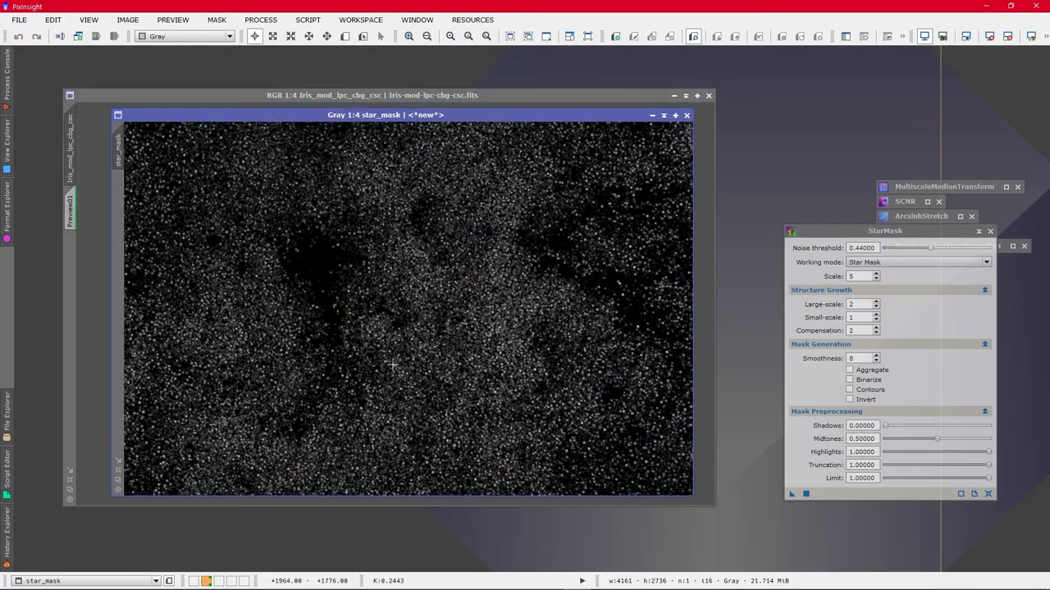
{"action": "scroll", "coordinate": [432, 302], "scroll_direction": "up", "scroll_amount": 6}
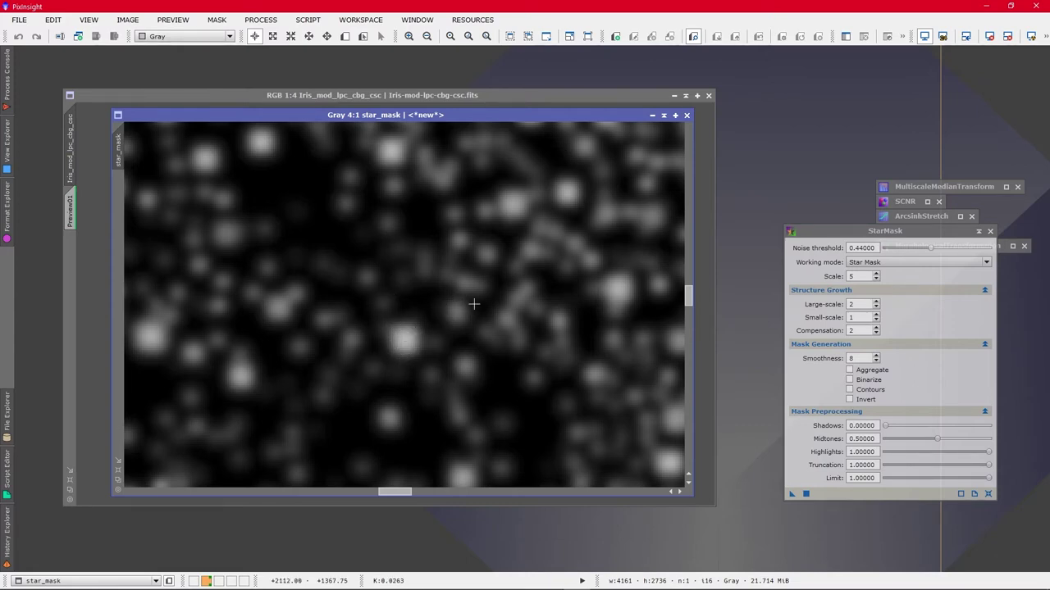
{"action": "left_click_drag", "start_coordinate": [430, 117], "coordinate": [507, 119]}
{"action": "left_click_drag", "start_coordinate": [197, 158], "coordinate": [70, 293]}
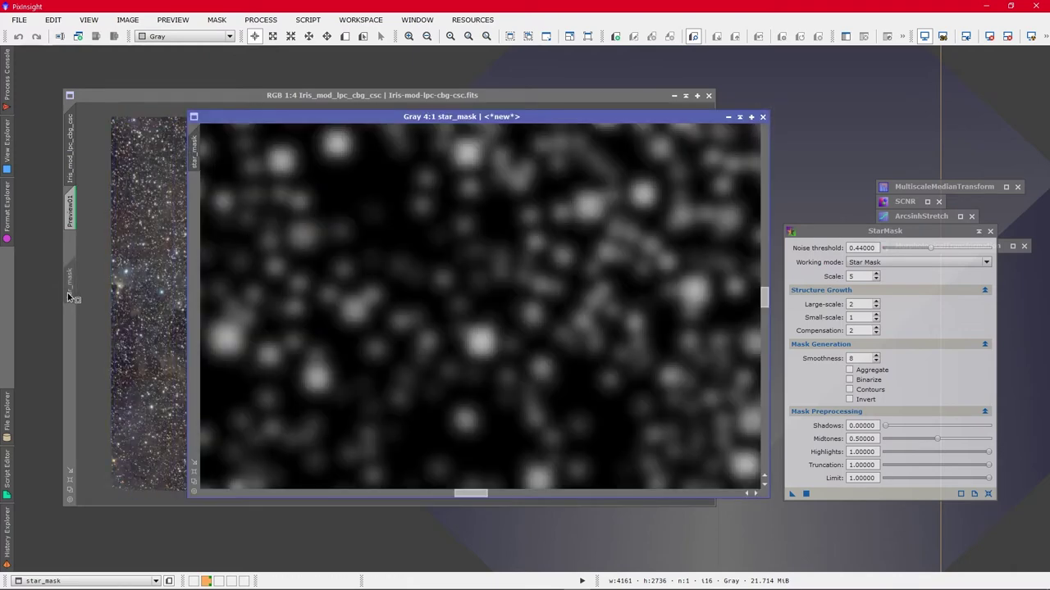
- Shade the star_mask window, move it aside, and zoom into the Iris image
{"action": "left_click", "coordinate": [727, 117]}
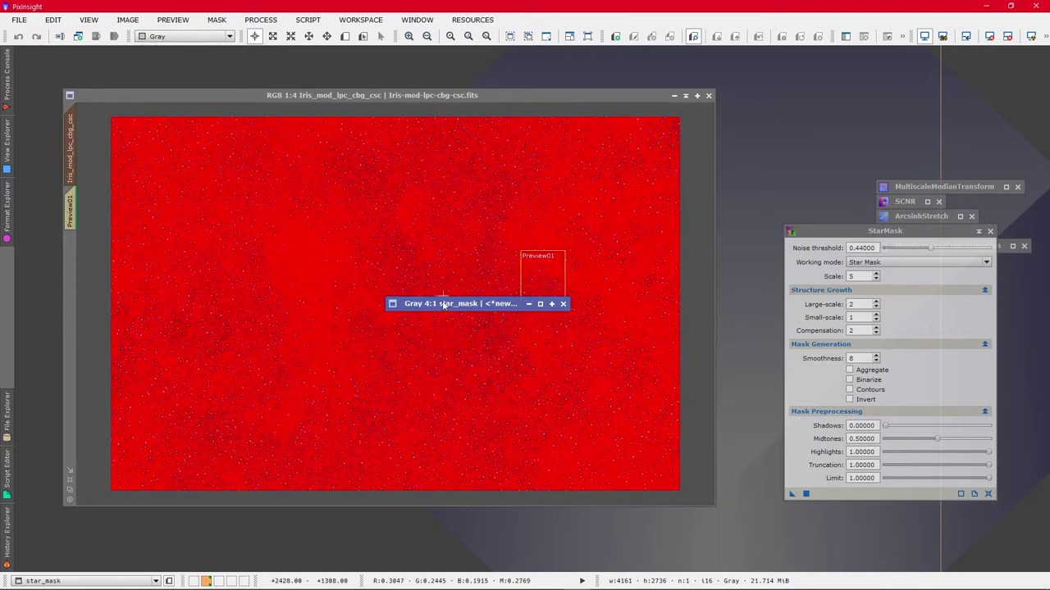
{"action": "left_click_drag", "start_coordinate": [443, 305], "coordinate": [308, 62]}
{"action": "left_click", "coordinate": [476, 283]}
{"action": "scroll", "coordinate": [467, 312], "scroll_direction": "up", "scroll_amount": 4}
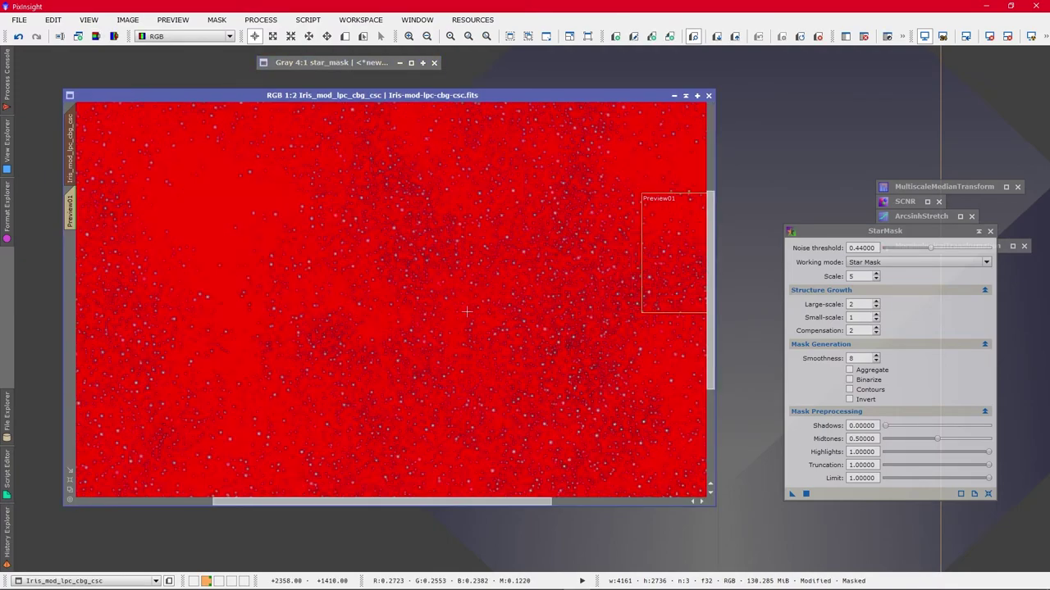
{"action": "scroll", "coordinate": [388, 301], "scroll_direction": "up", "scroll_amount": 1}
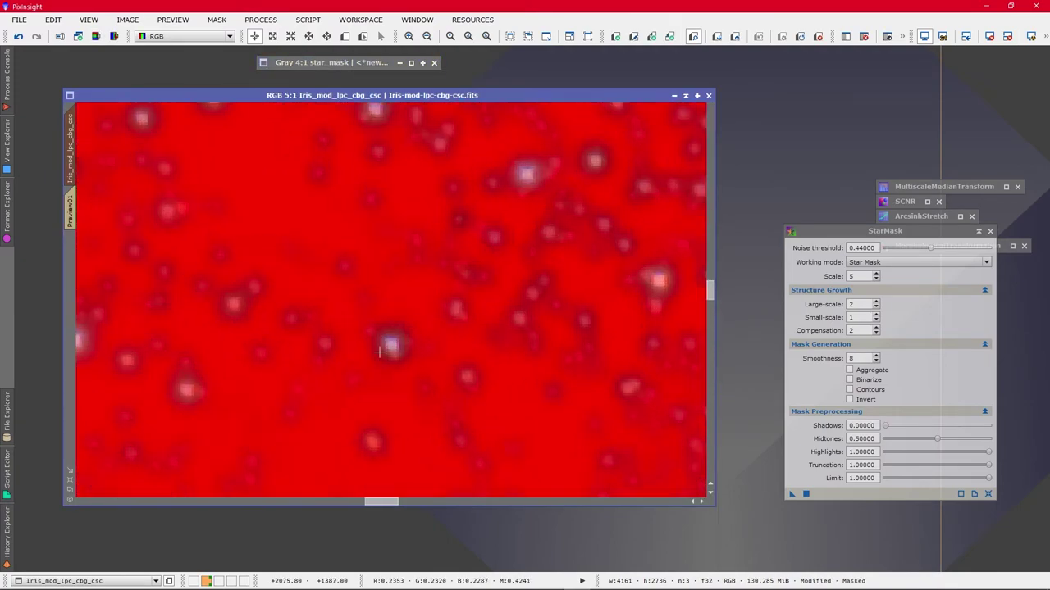
{"action": "scroll", "coordinate": [372, 339], "scroll_direction": "down", "scroll_amount": 8}
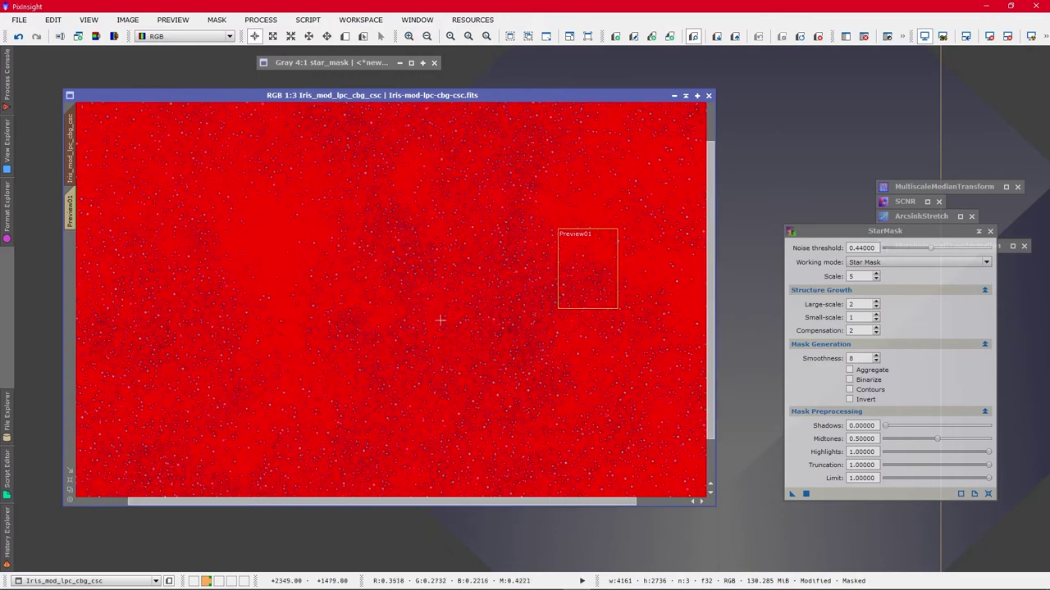
{"action": "scroll", "coordinate": [435, 322], "scroll_direction": "up", "scroll_amount": 1}
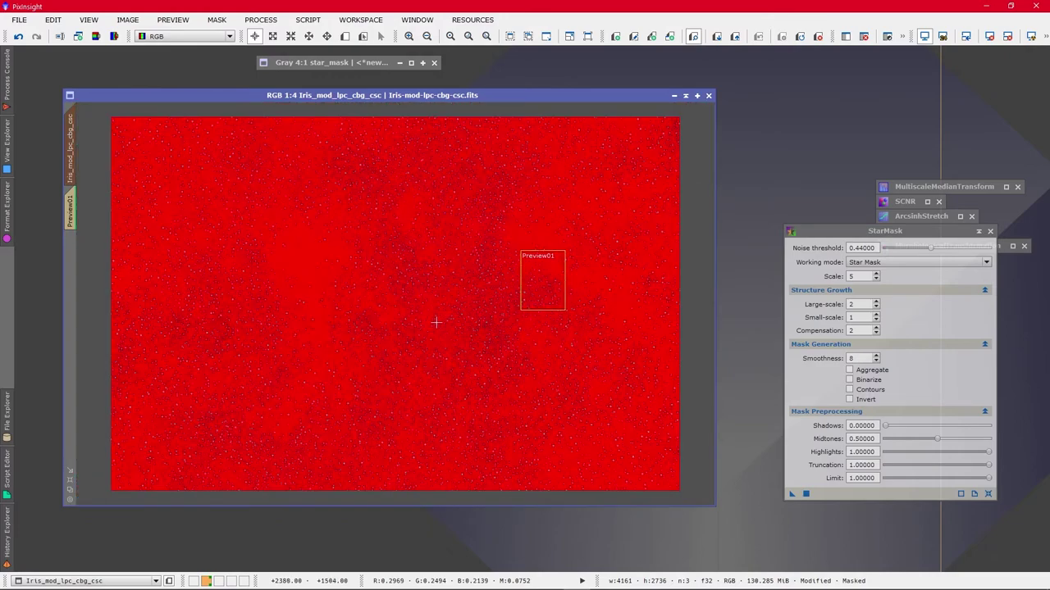
- Uncheck Mask > Show Mask on the Iris image and iconize the StarMask settings
{"action": "left_click", "coordinate": [216, 20]}
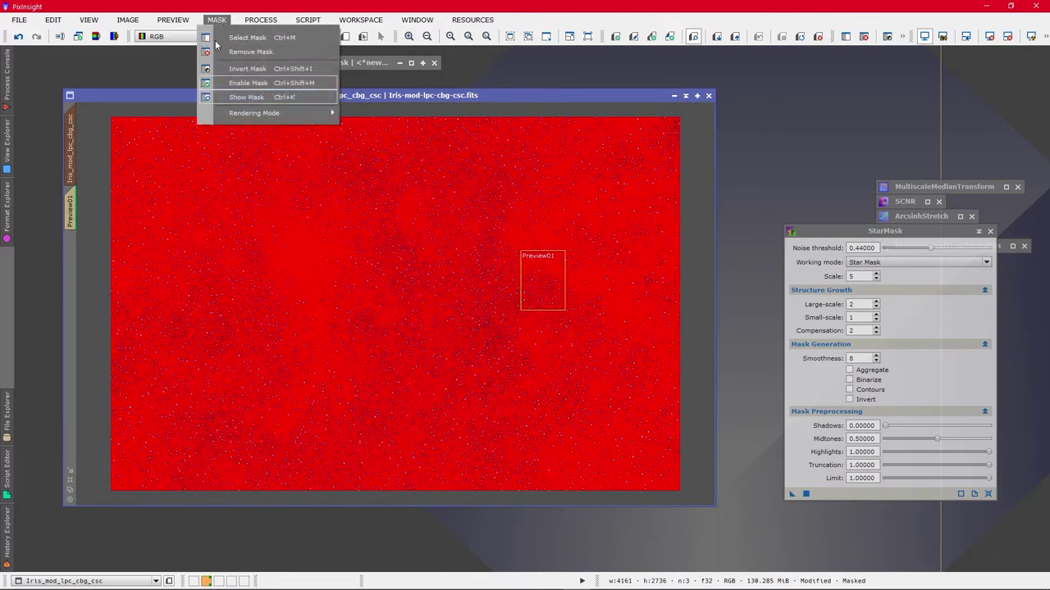
{"action": "left_click", "coordinate": [230, 97]}
{"action": "mouse_move", "coordinate": [378, 98]}
{"action": "left_mouse_down"}
{"action": "mouse_move", "coordinate": [385, 121]}
{"action": "mouse_move", "coordinate": [382, 111]}
{"action": "left_mouse_up"}
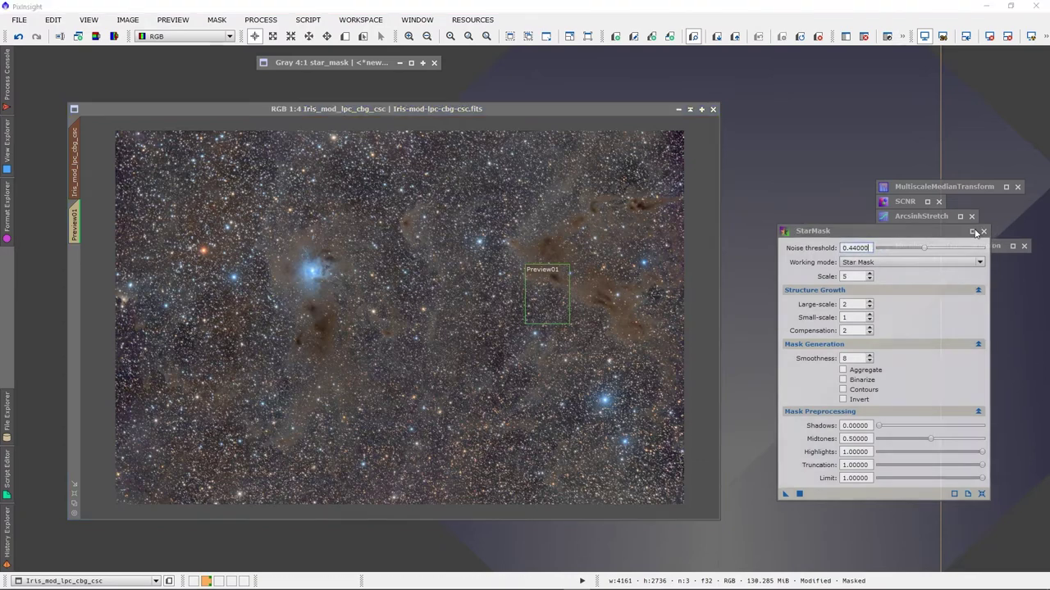
{"action": "left_click", "coordinate": [979, 231]}
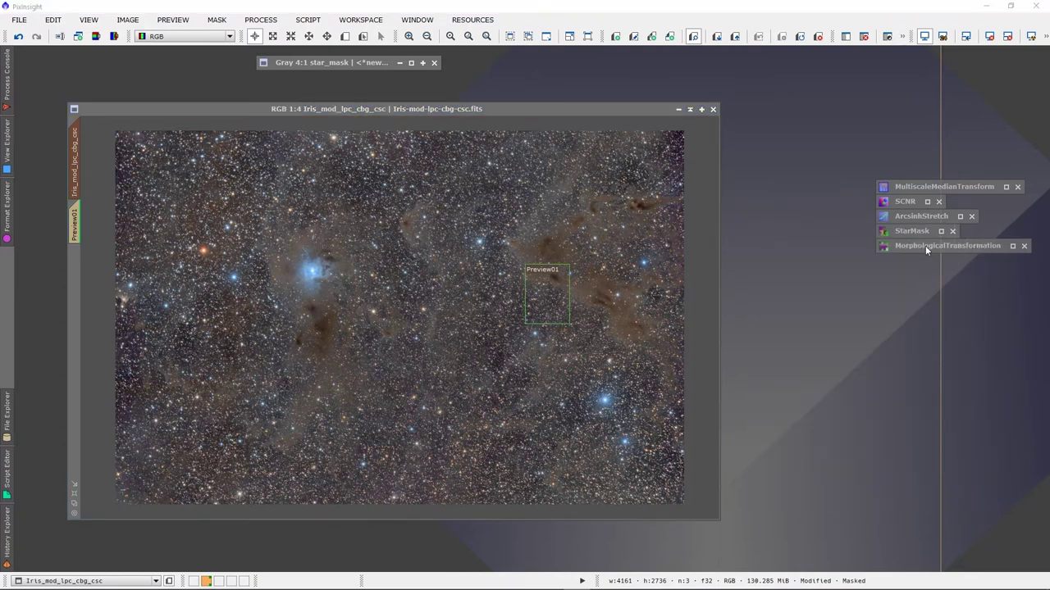
- Apply MorphologicalTransformation Erosion (Minimum), size 7 (49 elements), amount 0.40 to the masked Iris image
{"action": "double_click", "coordinate": [925, 245]}
{"action": "left_click_drag", "start_coordinate": [900, 246], "coordinate": [884, 247]}
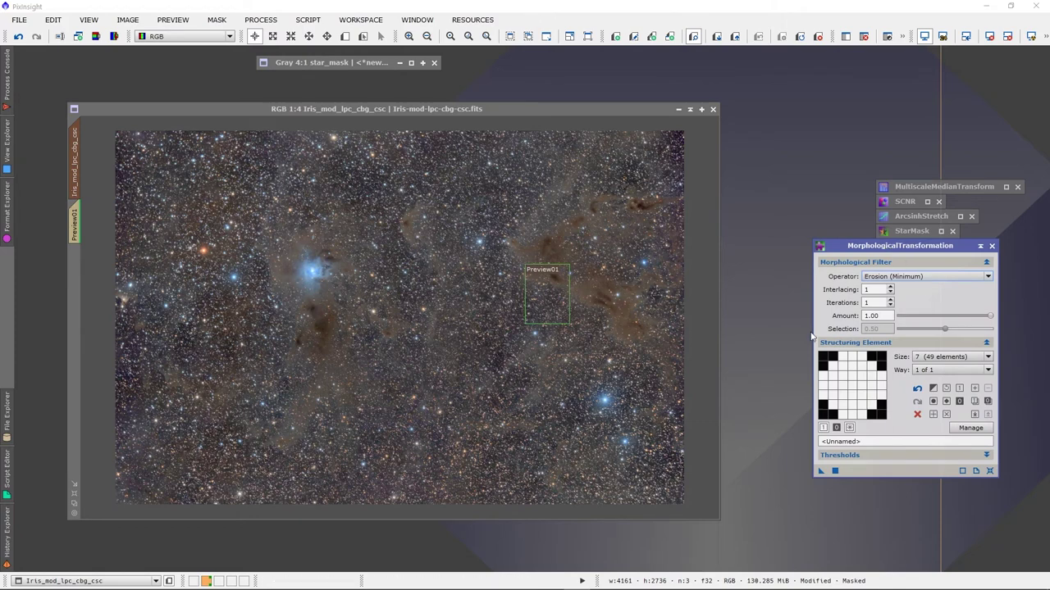
{"action": "left_click", "coordinate": [880, 279]}
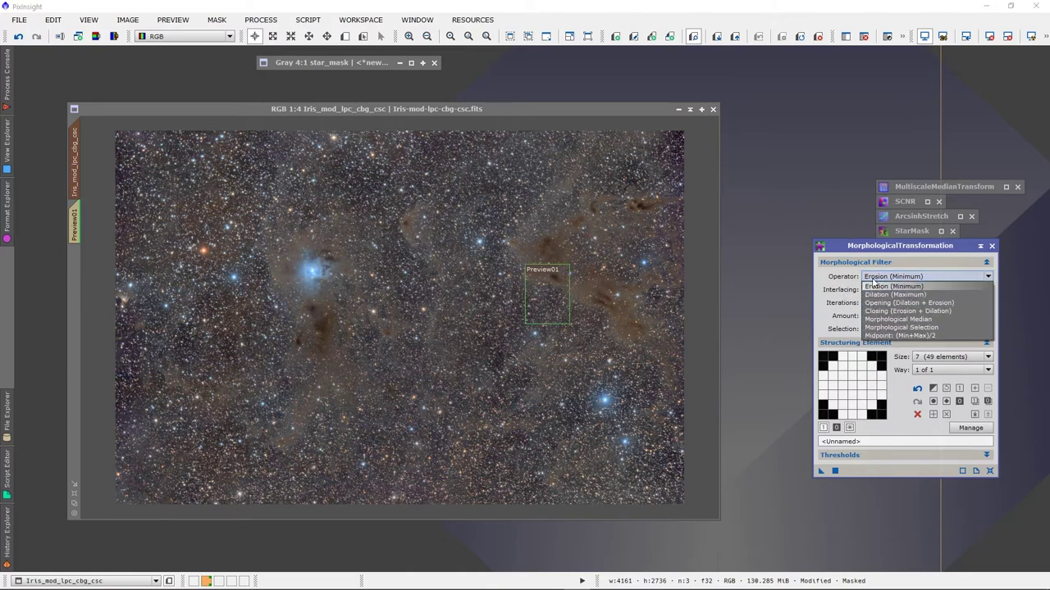
{"action": "left_click", "coordinate": [873, 288]}
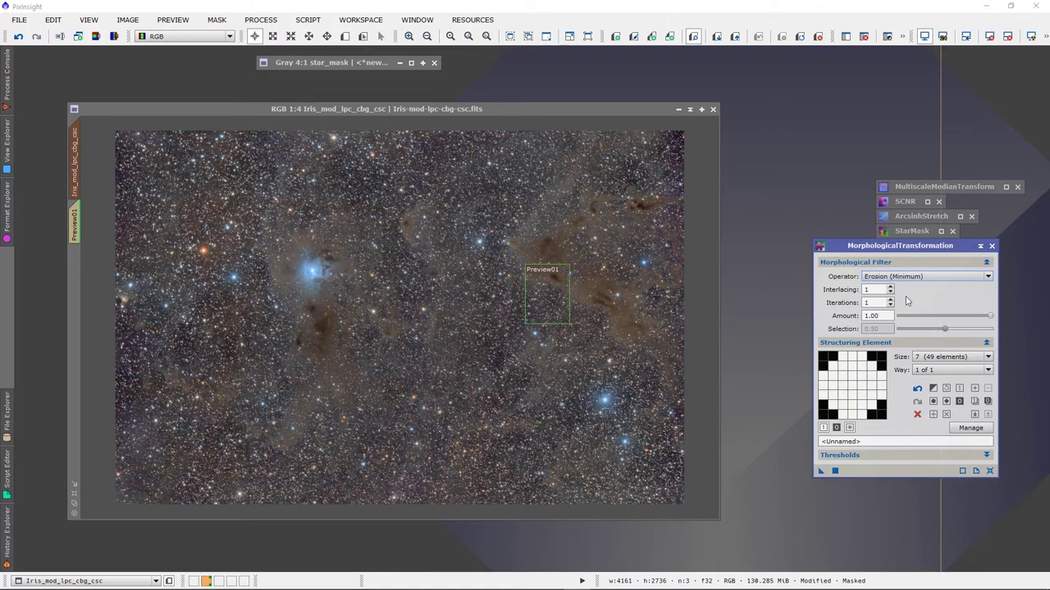
{"action": "left_click", "coordinate": [922, 358]}
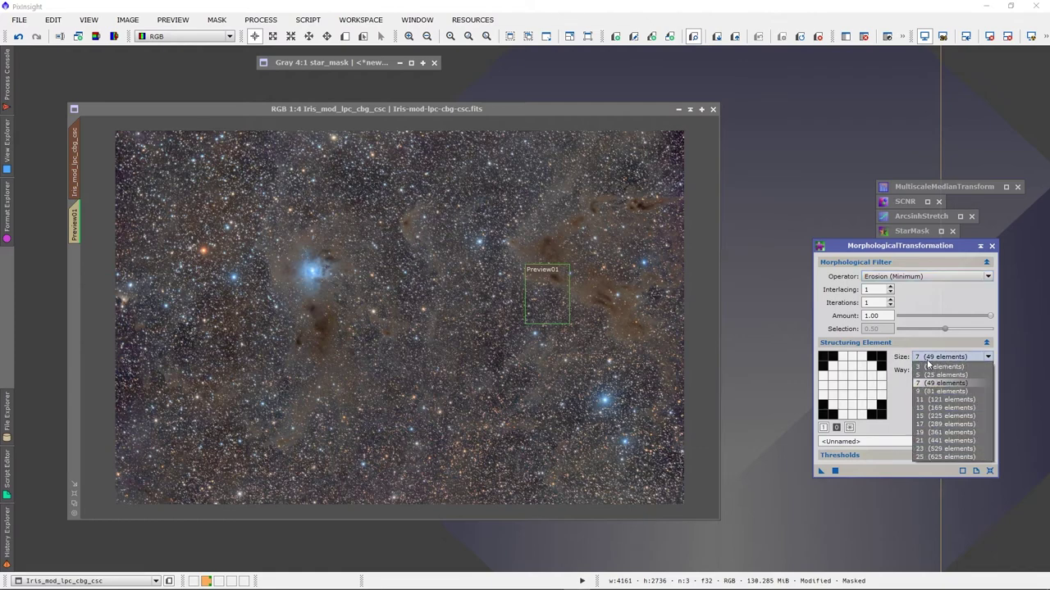
{"action": "left_click", "coordinate": [928, 365]}
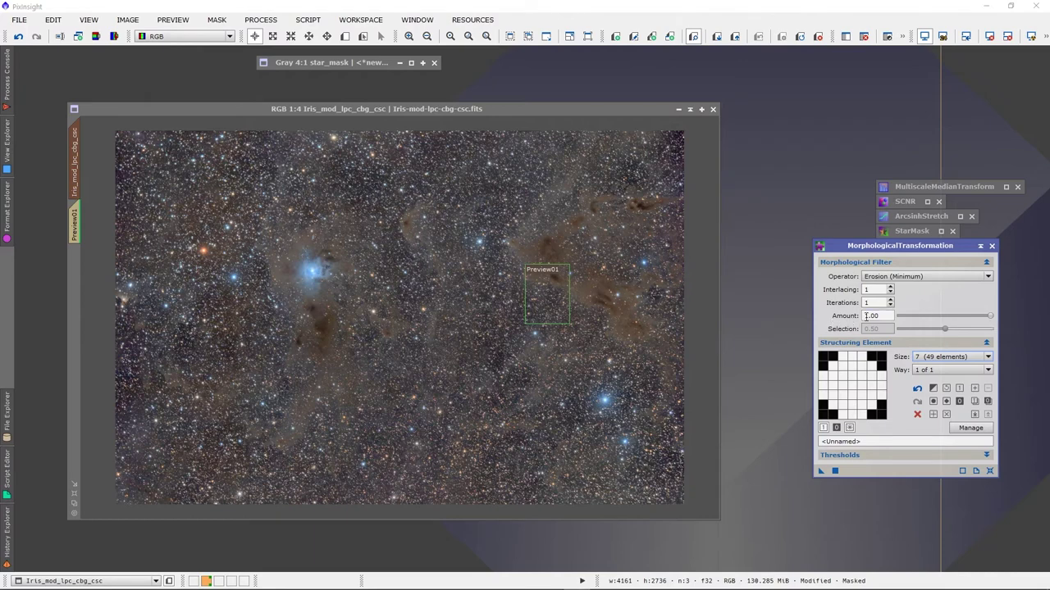
{"action": "left_click_drag", "start_coordinate": [984, 320], "coordinate": [937, 320]}
{"action": "left_click_drag", "start_coordinate": [822, 472], "coordinate": [449, 392]}
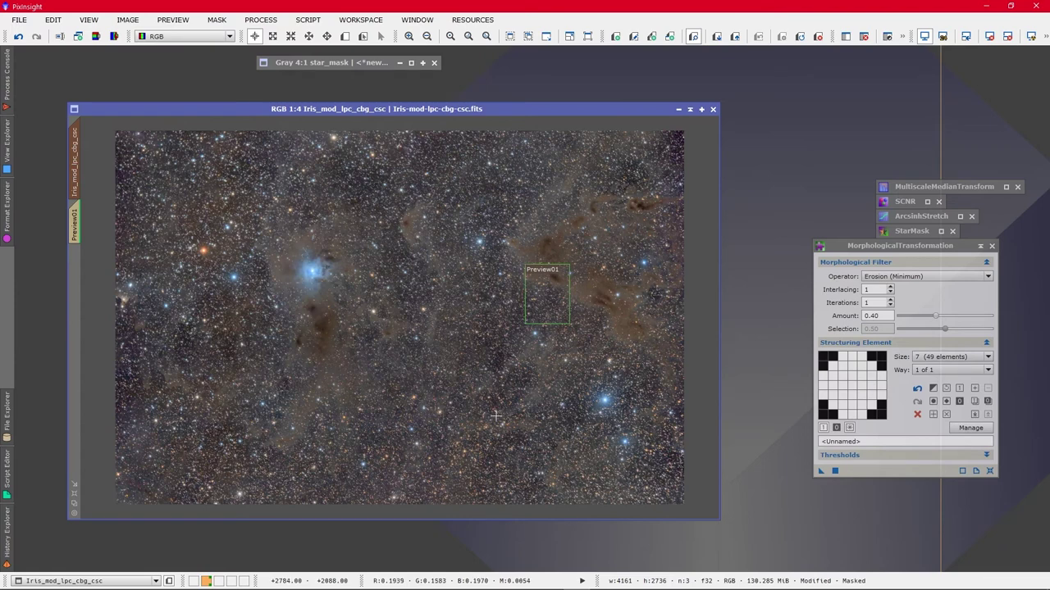
- Undo and redo the erosion to compare the Iris stars before and after
{"action": "left_click", "coordinate": [19, 36]}
{"action": "scroll", "coordinate": [465, 348], "scroll_direction": "up", "scroll_amount": 4}
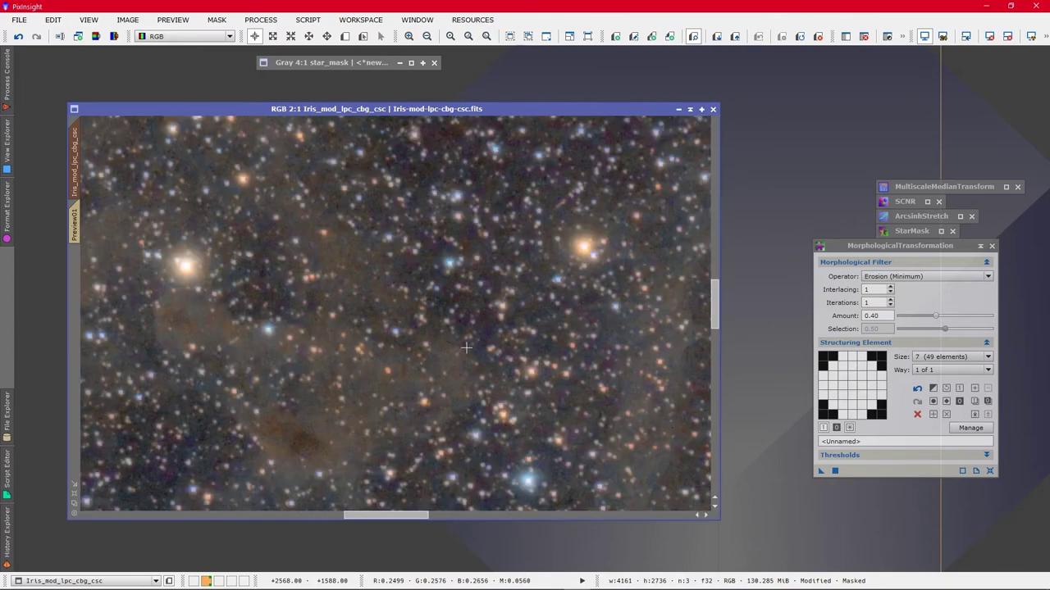
{"action": "scroll", "coordinate": [465, 348], "scroll_direction": "down", "scroll_amount": 4}
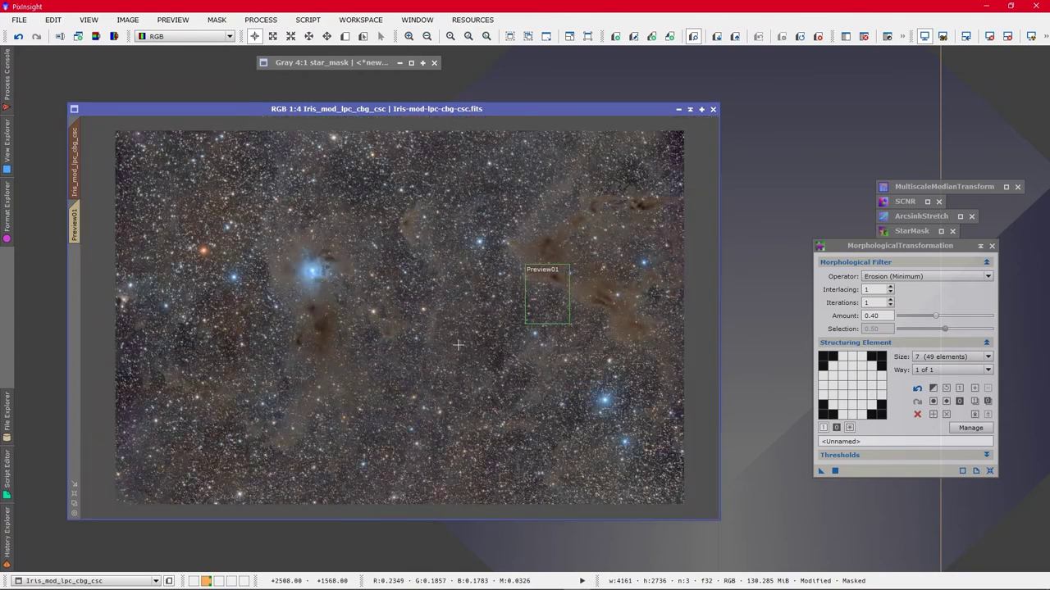
{"action": "left_click", "coordinate": [36, 37]}
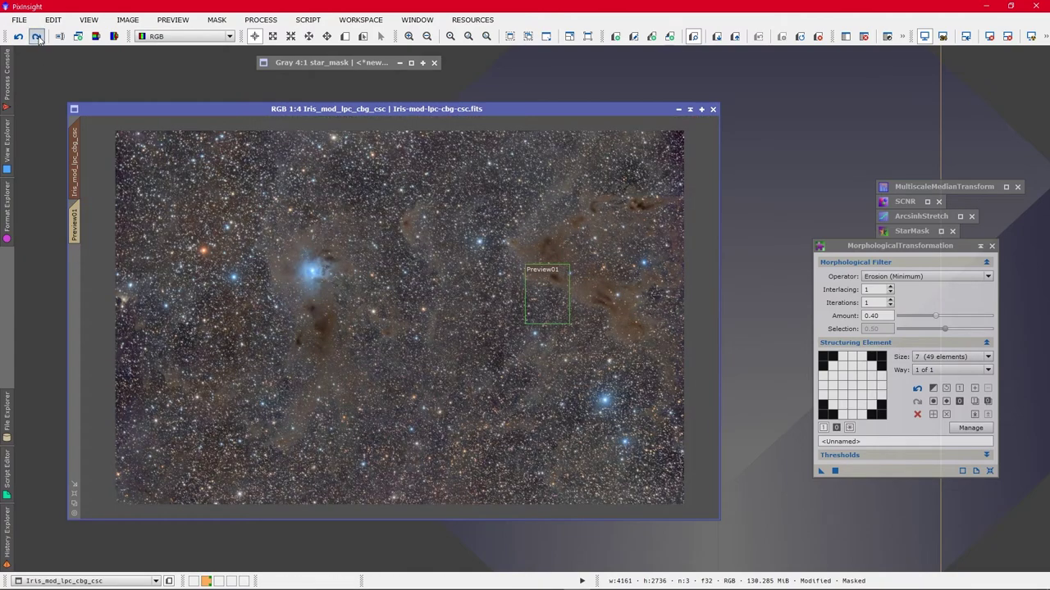
{"action": "left_click_drag", "start_coordinate": [429, 108], "coordinate": [436, 110]}
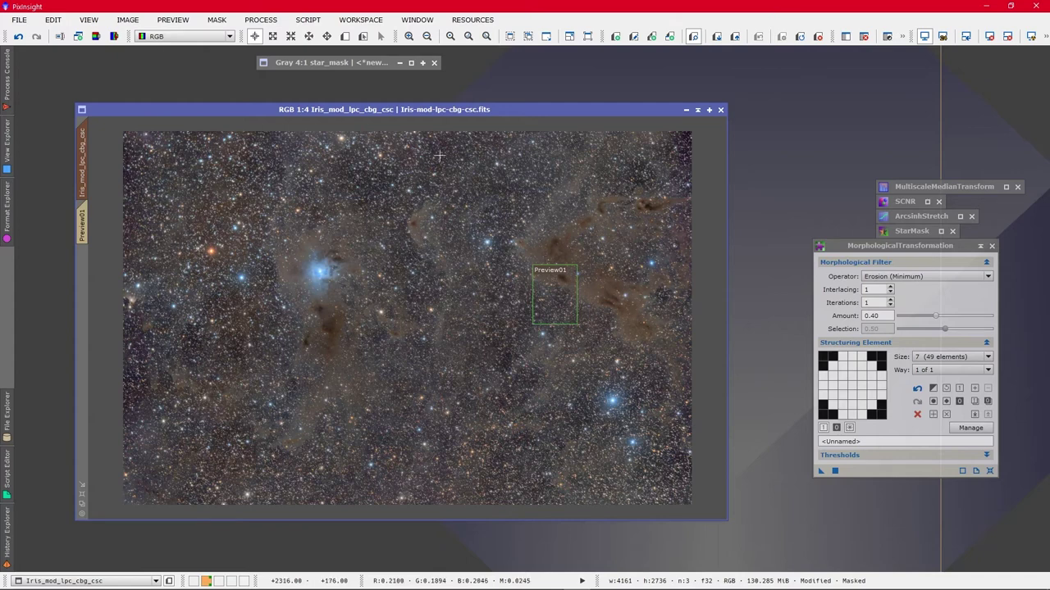
{"action": "left_click_drag", "start_coordinate": [426, 116], "coordinate": [491, 116]}
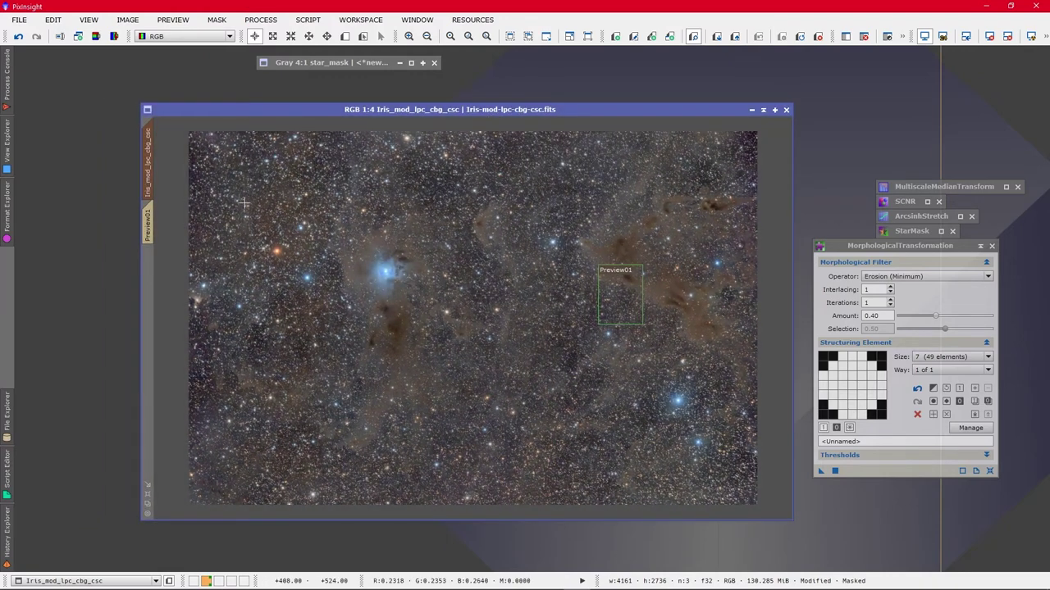
- Delete Preview01 from the Iris image
{"action": "left_click", "coordinate": [148, 220]}
{"action": "right_click", "coordinate": [148, 227]}
{"action": "left_click", "coordinate": [188, 330]}
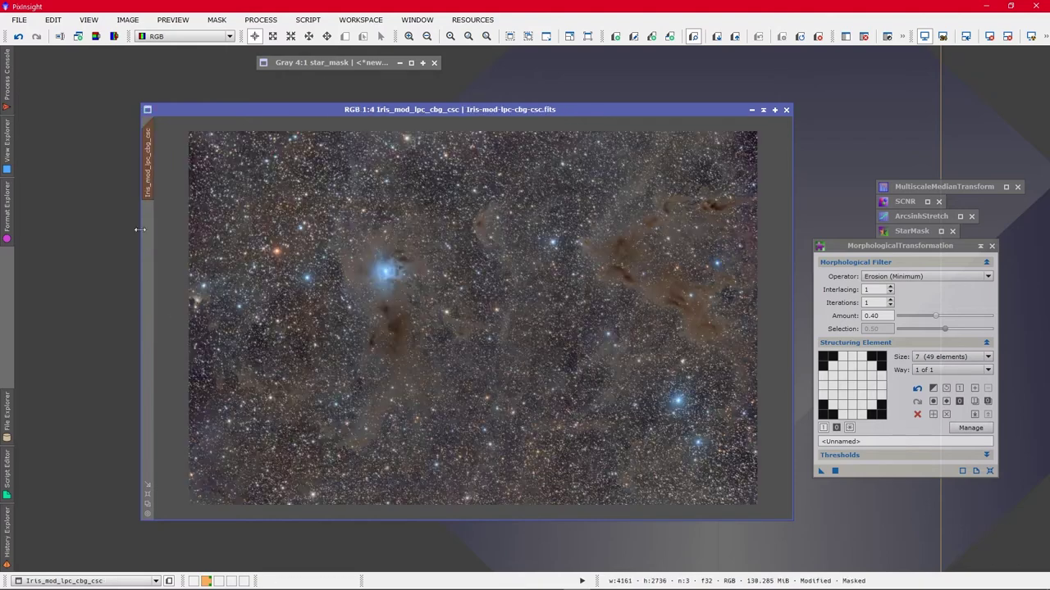
- Iconize MorphologicalTransformation, then zoom the star-reduced Iris image in and back out
{"action": "left_click", "coordinate": [980, 246]}
{"action": "left_click", "coordinate": [504, 107]}
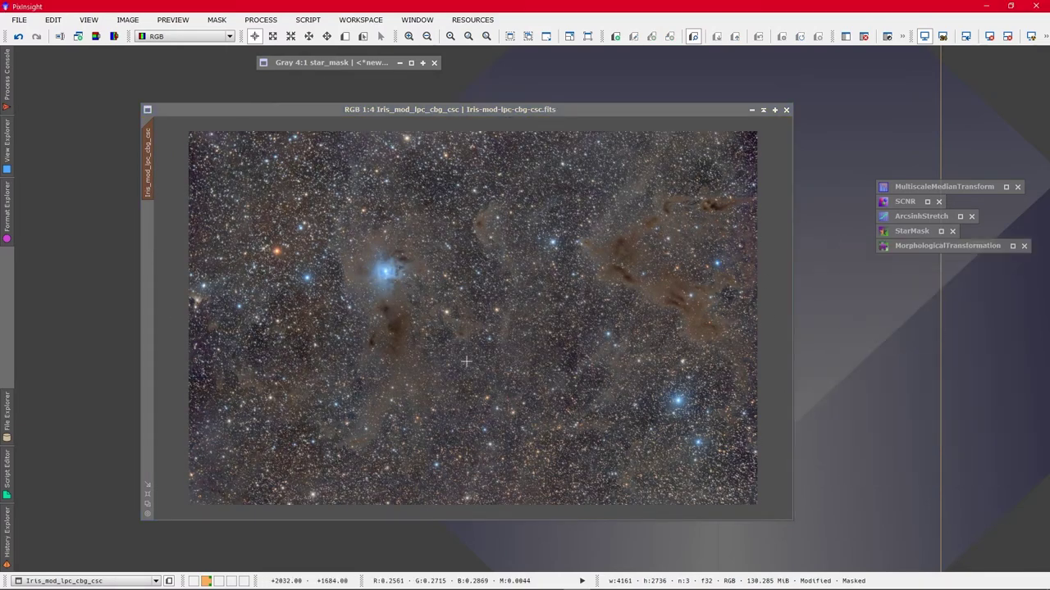
{"action": "scroll", "coordinate": [473, 351], "scroll_direction": "up", "scroll_amount": 1}
{"action": "scroll", "coordinate": [473, 351], "scroll_direction": "up", "scroll_amount": 1}
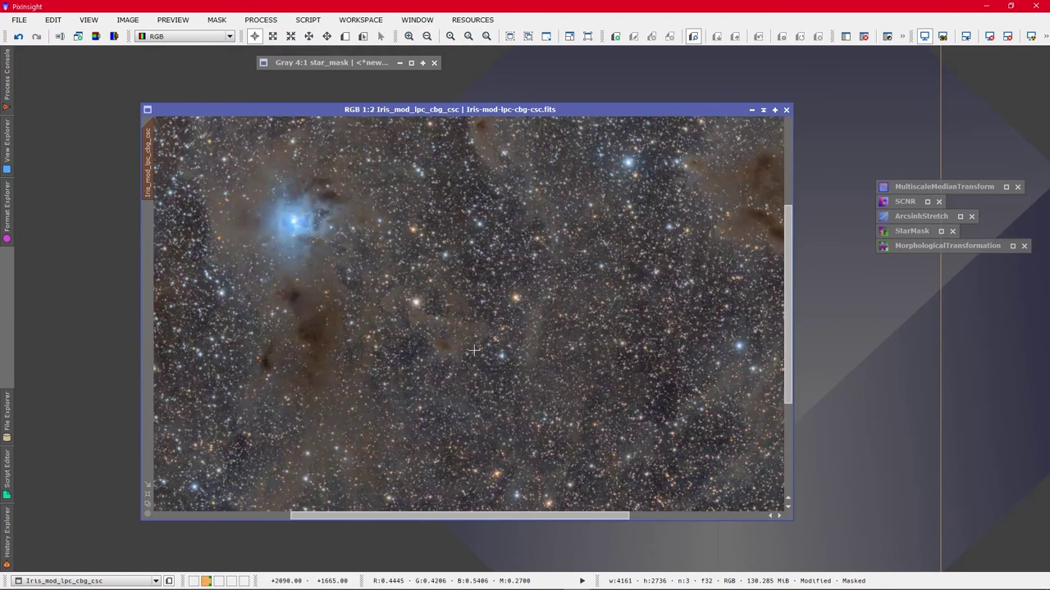
{"action": "scroll", "coordinate": [473, 351], "scroll_direction": "down", "scroll_amount": 2}
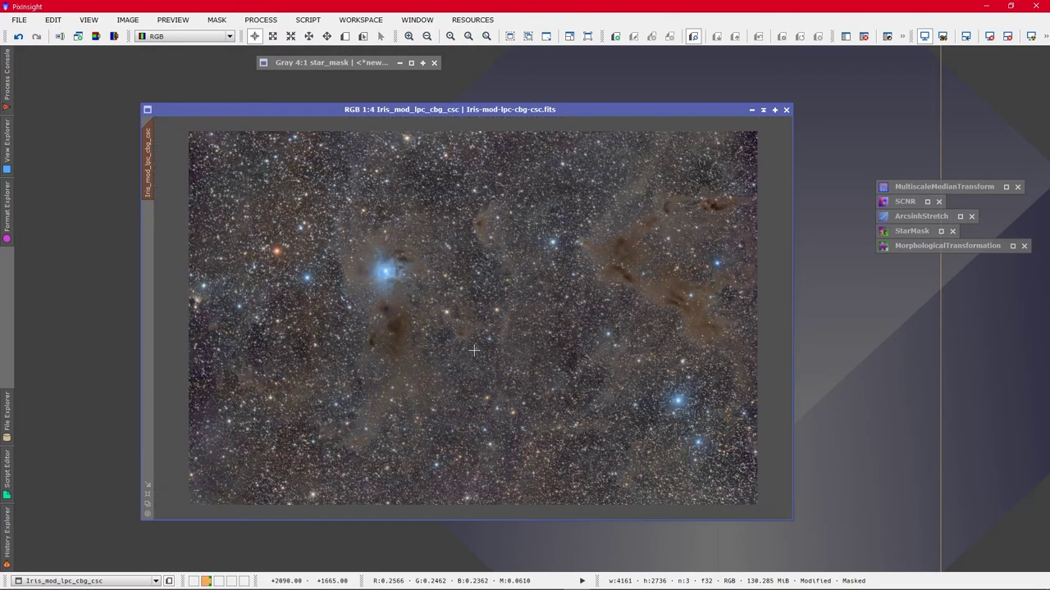
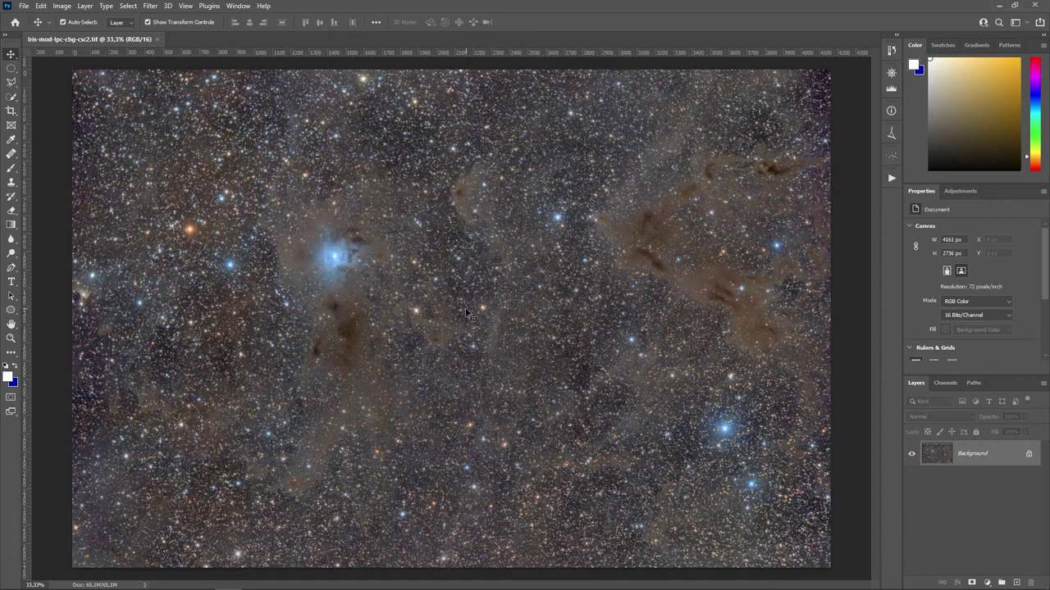
- Zoom in and out on the star field to inspect it for noise
{"action": "scroll", "coordinate": [467, 310], "scroll_direction": "up", "scroll_amount": 6}
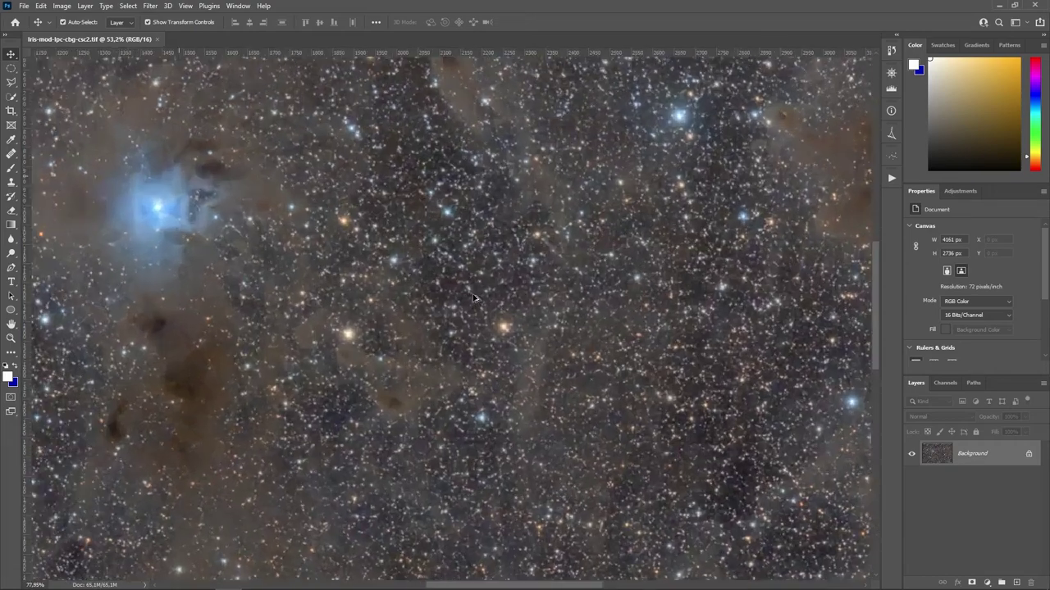
{"action": "scroll", "coordinate": [485, 302], "scroll_direction": "up", "scroll_amount": 2}
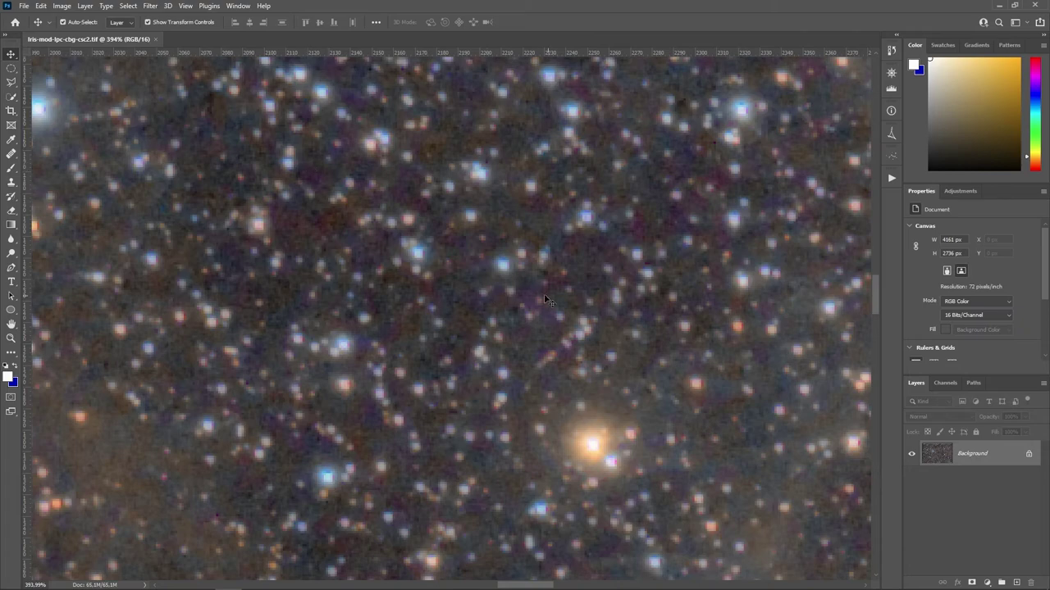
{"action": "scroll", "coordinate": [526, 300], "scroll_direction": "down", "scroll_amount": 5}
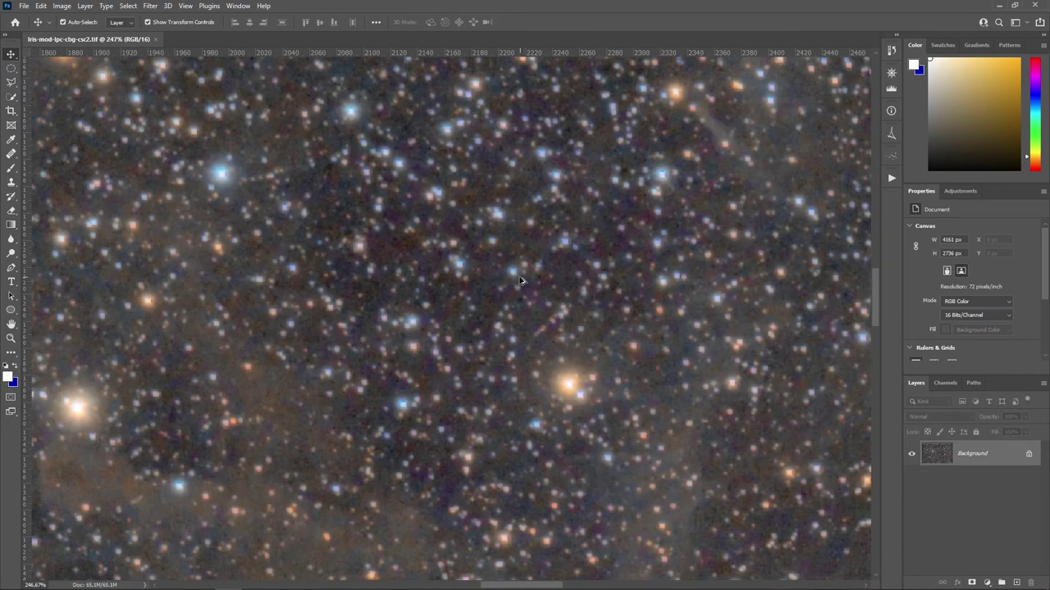
{"action": "scroll", "coordinate": [528, 282], "scroll_direction": "up", "scroll_amount": 4}
{"action": "scroll", "coordinate": [566, 323], "scroll_direction": "up", "scroll_amount": 2}
{"action": "scroll", "coordinate": [564, 322], "scroll_direction": "down", "scroll_amount": 5}
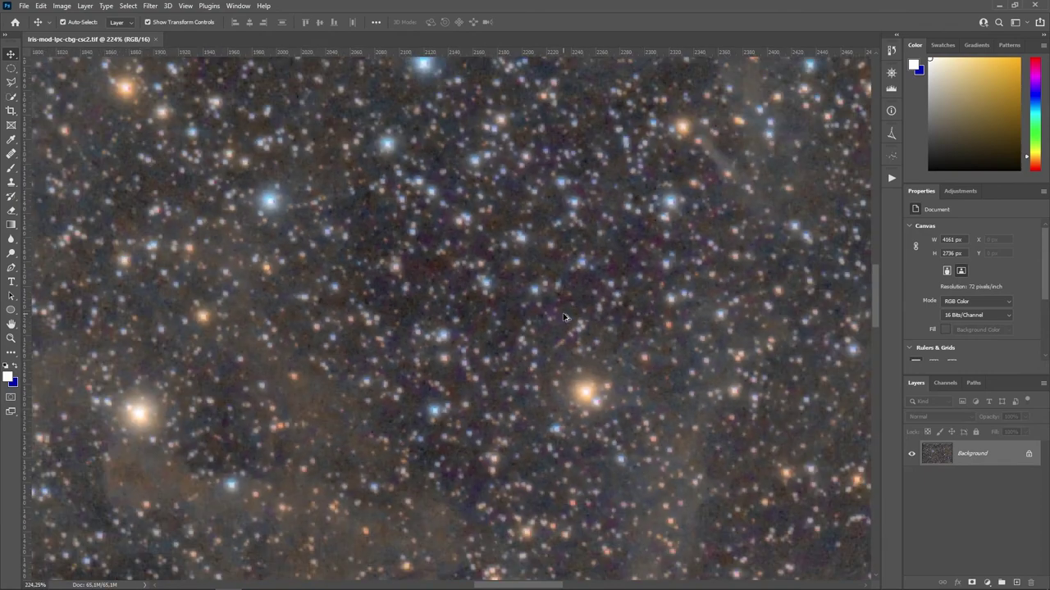
{"action": "scroll", "coordinate": [572, 306], "scroll_direction": "up", "scroll_amount": 3}
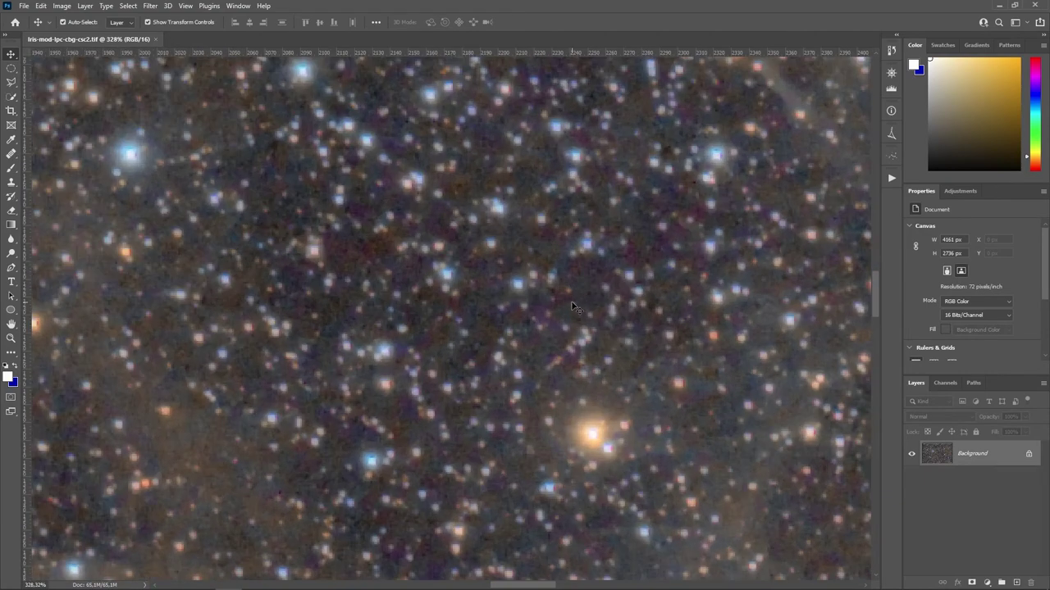
{"action": "scroll", "coordinate": [573, 306], "scroll_direction": "down", "scroll_amount": 3}
{"action": "scroll", "coordinate": [541, 301], "scroll_direction": "up", "scroll_amount": 4}
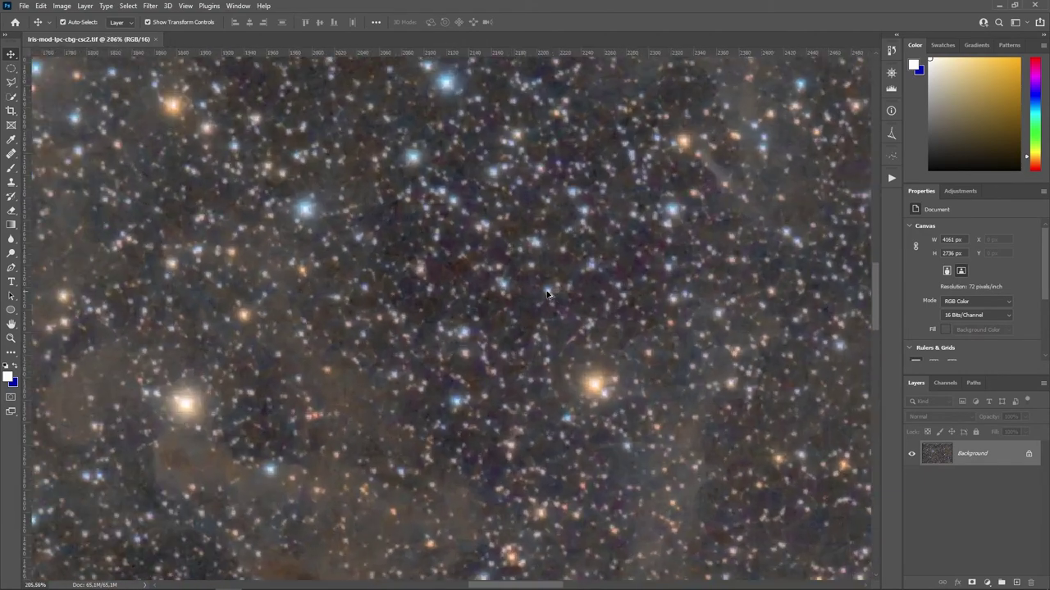
{"action": "scroll", "coordinate": [531, 297], "scroll_direction": "down", "scroll_amount": 6}
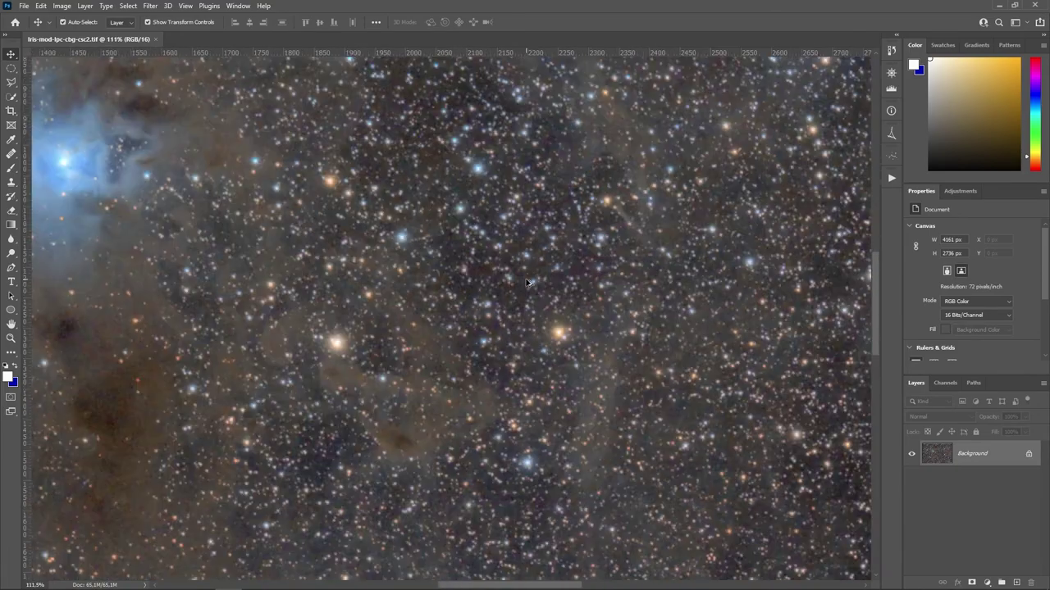
- Open the Camera Raw Filter on the Iris Nebula image
{"action": "scroll", "coordinate": [527, 283], "scroll_direction": "up", "scroll_amount": 5}
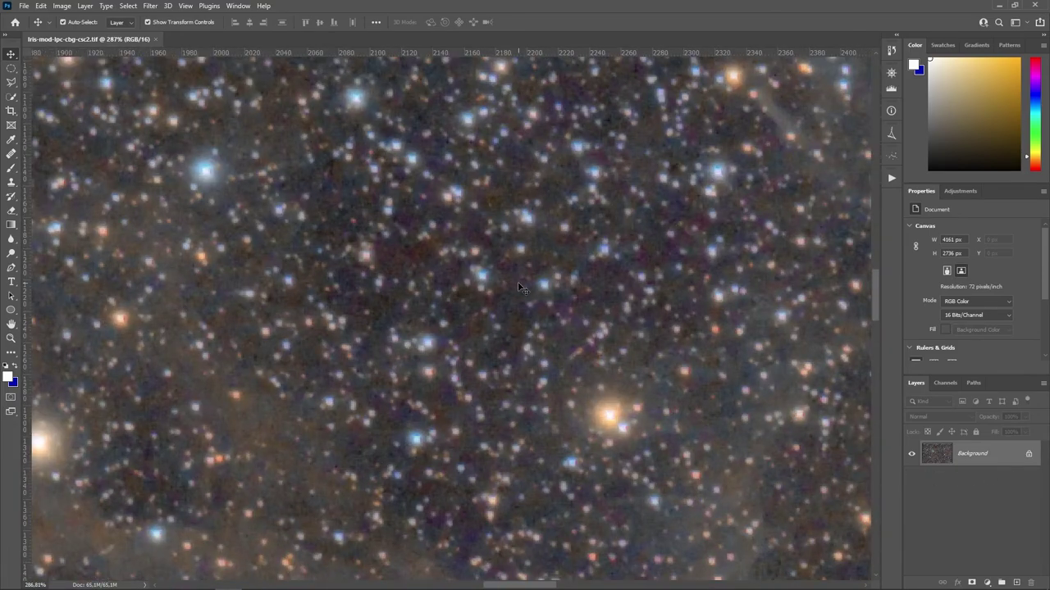
{"action": "left_click", "coordinate": [149, 7]}
{"action": "left_click", "coordinate": [158, 86]}
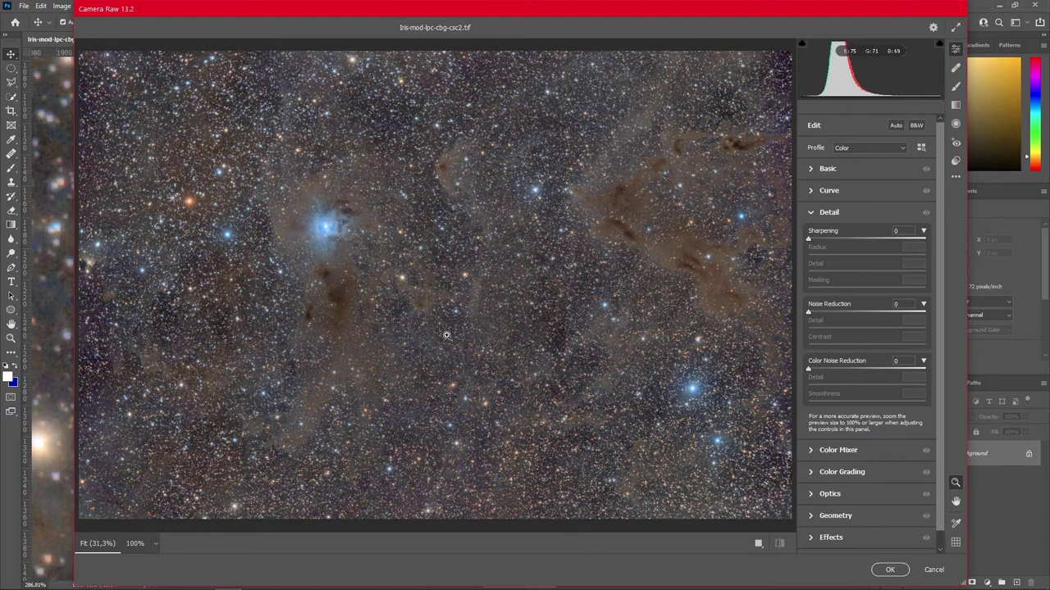
{"action": "scroll", "coordinate": [442, 295], "scroll_direction": "up", "scroll_amount": 3}
{"action": "scroll", "coordinate": [479, 285], "scroll_direction": "up", "scroll_amount": 5}
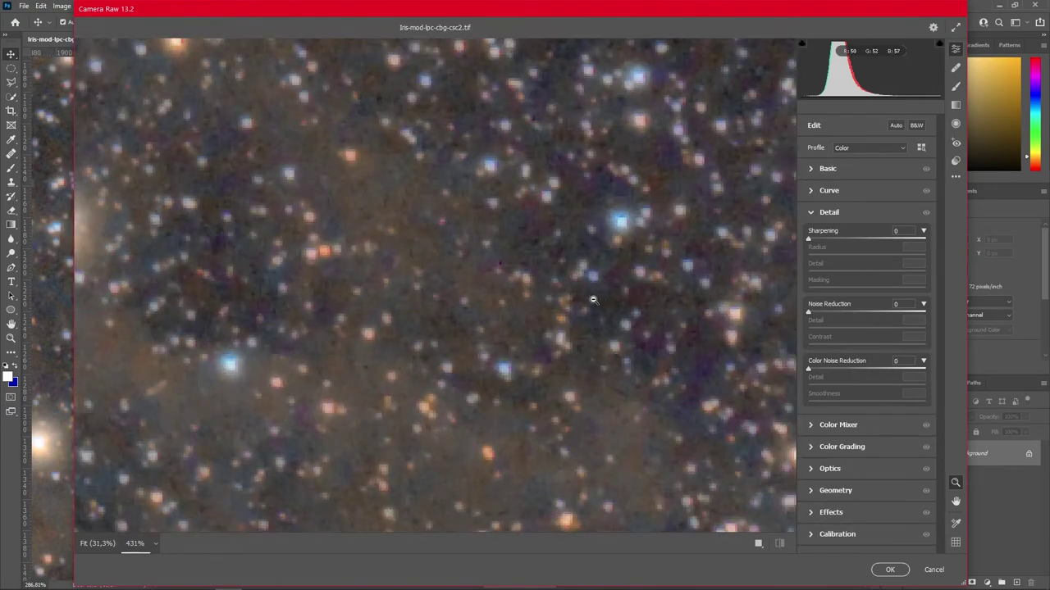
{"action": "left_click", "coordinate": [844, 370]}
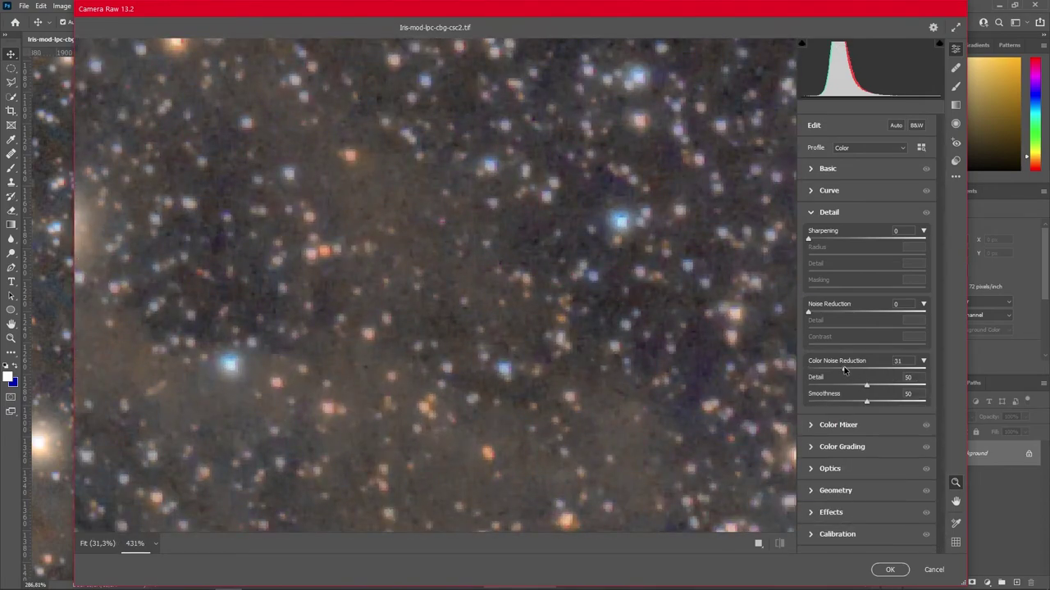
{"action": "left_click_drag", "start_coordinate": [611, 246], "coordinate": [480, 274]}
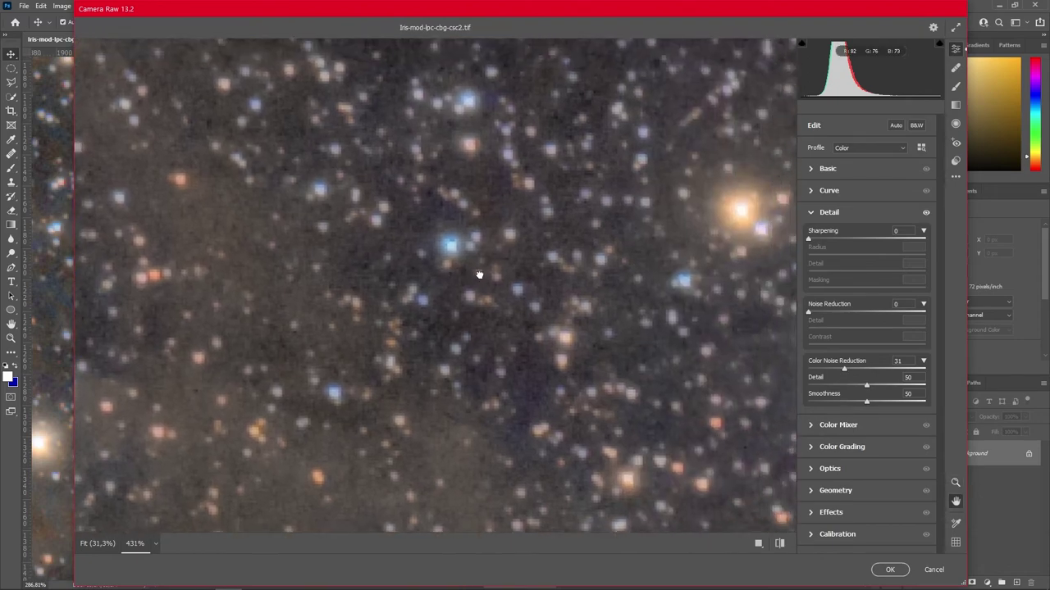
{"action": "scroll", "coordinate": [575, 333], "scroll_direction": "up", "scroll_amount": 5}
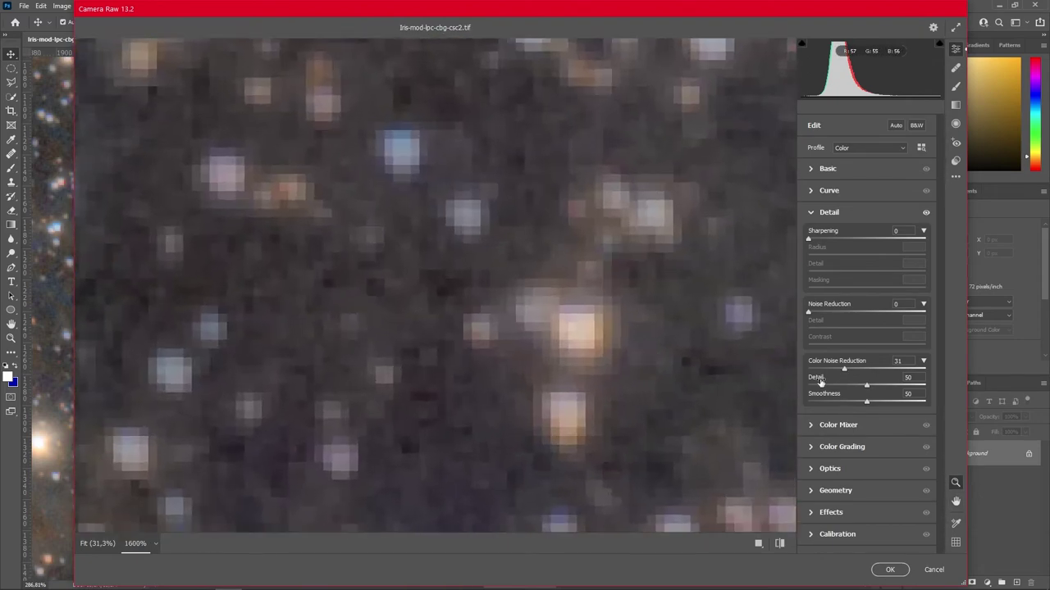
{"action": "double_click", "coordinate": [844, 370]}
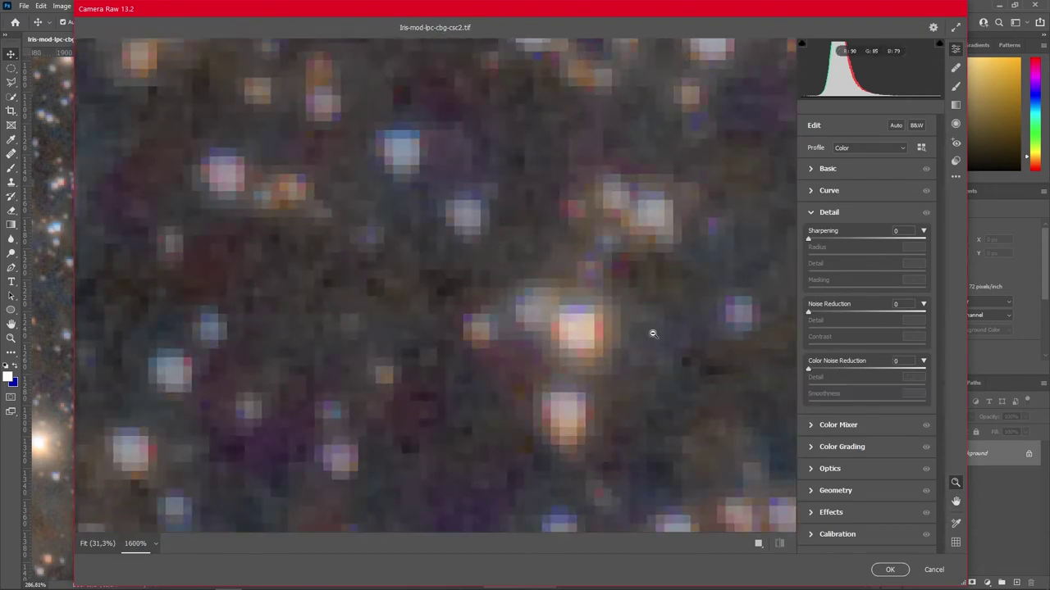
{"action": "left_click", "coordinate": [848, 370]}
{"action": "double_click", "coordinate": [848, 370]}
{"action": "left_click", "coordinate": [845, 368]}
{"action": "double_click", "coordinate": [846, 367]}
{"action": "mouse_move", "coordinate": [838, 370]}
{"action": "left_mouse_down"}
{"action": "mouse_move", "coordinate": [855, 370]}
{"action": "mouse_move", "coordinate": [780, 369]}
{"action": "mouse_move", "coordinate": [821, 375]}
{"action": "left_mouse_up"}
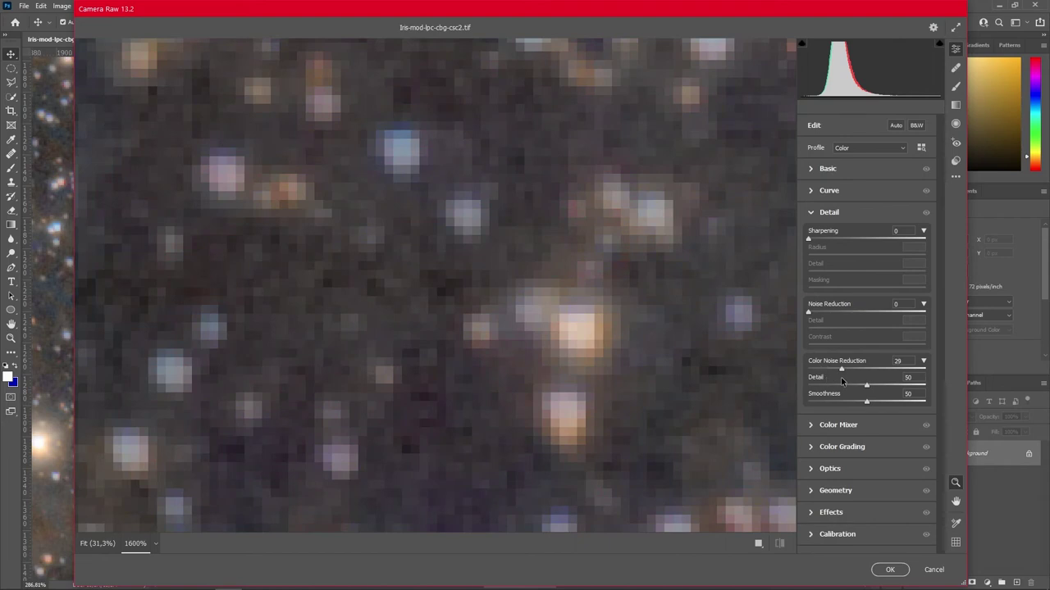
{"action": "double_click", "coordinate": [841, 369]}
{"action": "scroll", "coordinate": [649, 393], "scroll_direction": "down", "scroll_amount": 2}
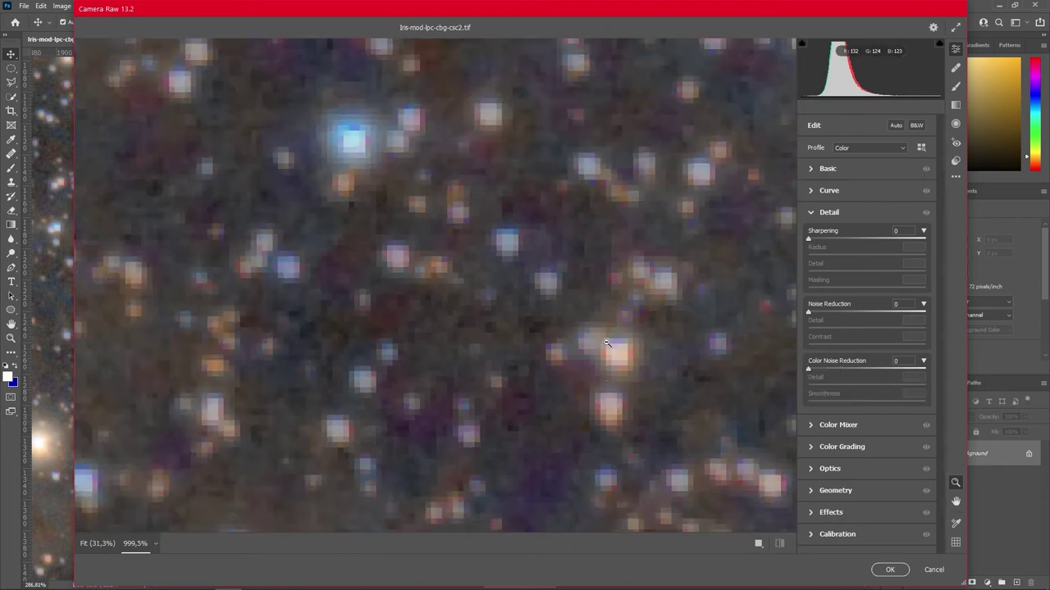
{"action": "left_click_drag", "start_coordinate": [560, 443], "coordinate": [530, 311]}
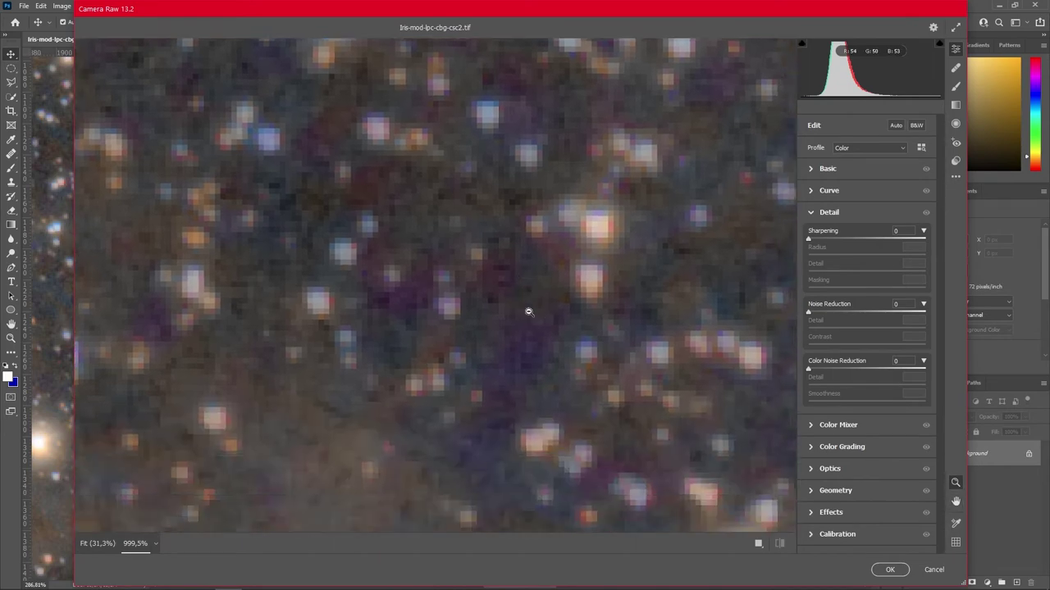
{"action": "scroll", "coordinate": [529, 311], "scroll_direction": "down", "scroll_amount": 3}
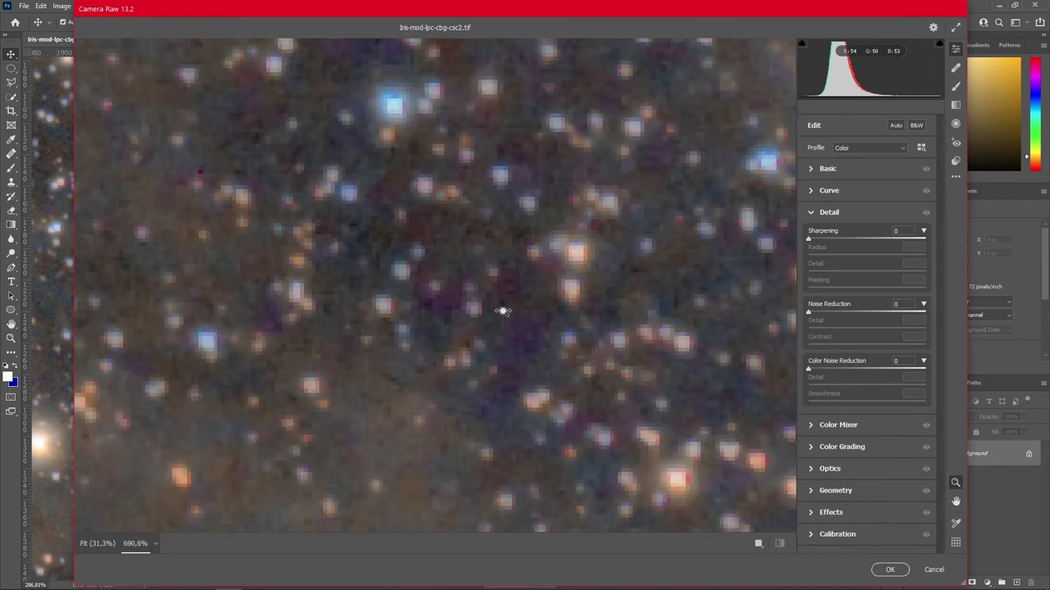
- Cancel Camera Raw without changes and duplicate the Background layer as Background copy
{"action": "left_click", "coordinate": [934, 570]}
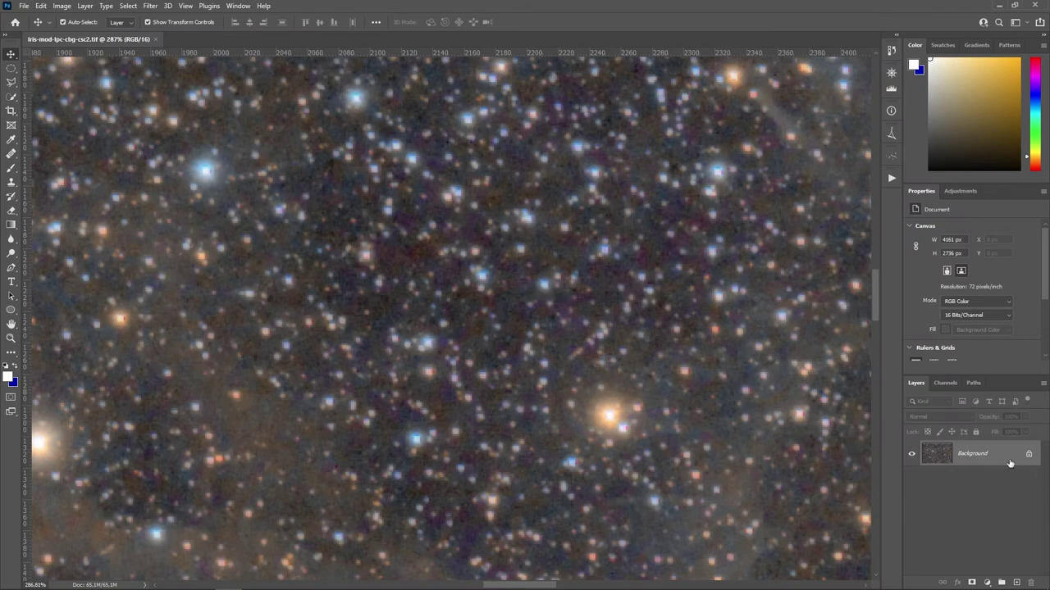
{"action": "left_click_drag", "start_coordinate": [998, 455], "coordinate": [1002, 580]}
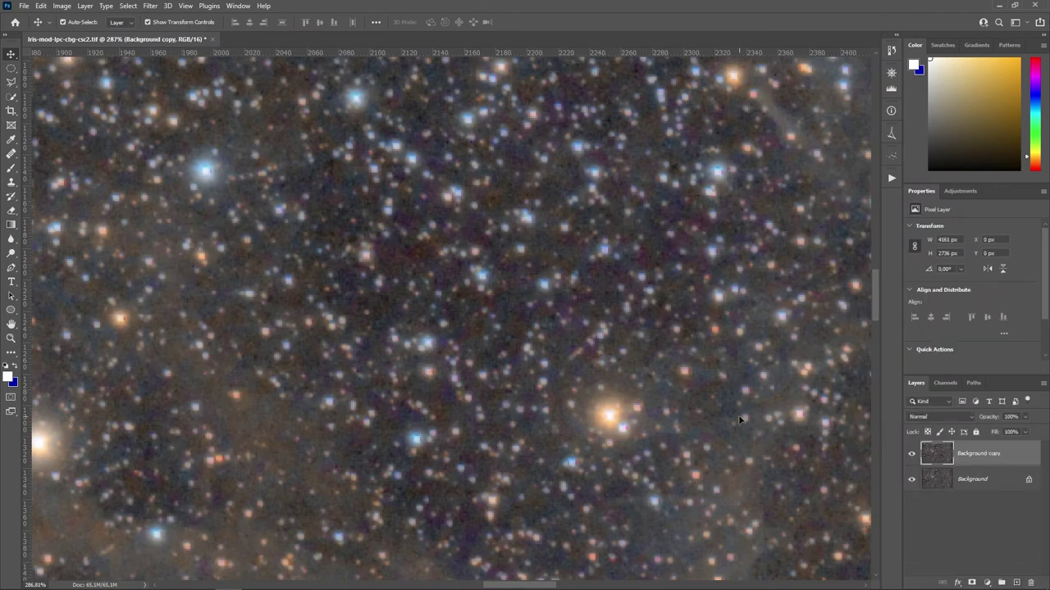
{"action": "left_click", "coordinate": [122, 10]}
- Select the image's highlights via Color Range with Fuzziness 67
{"action": "left_click", "coordinate": [146, 112]}
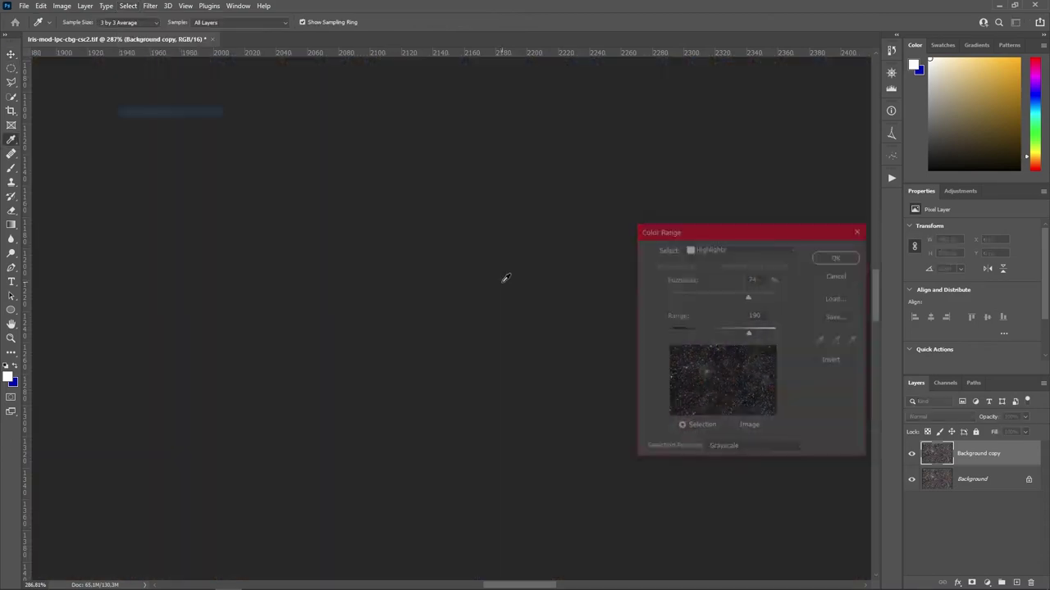
{"action": "scroll", "coordinate": [494, 352], "scroll_direction": "down", "scroll_amount": 10}
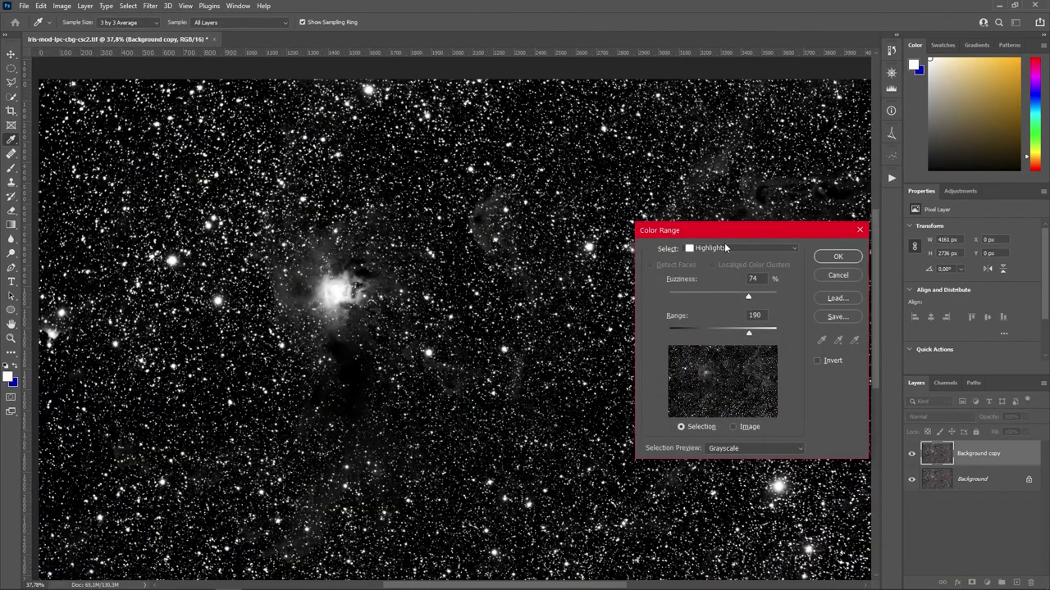
{"action": "left_click", "coordinate": [725, 248]}
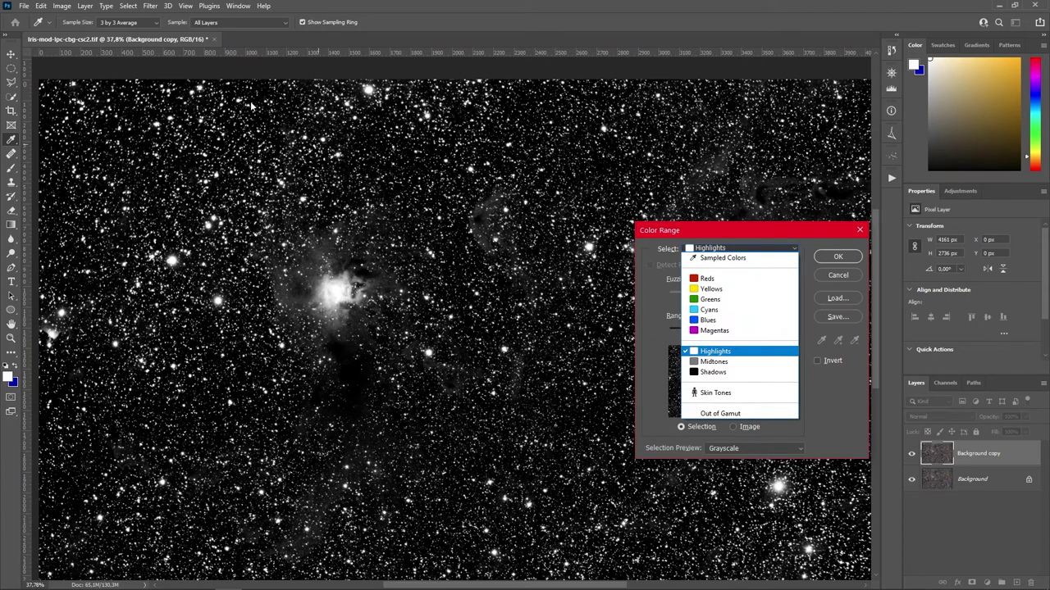
{"action": "left_click", "coordinate": [703, 250]}
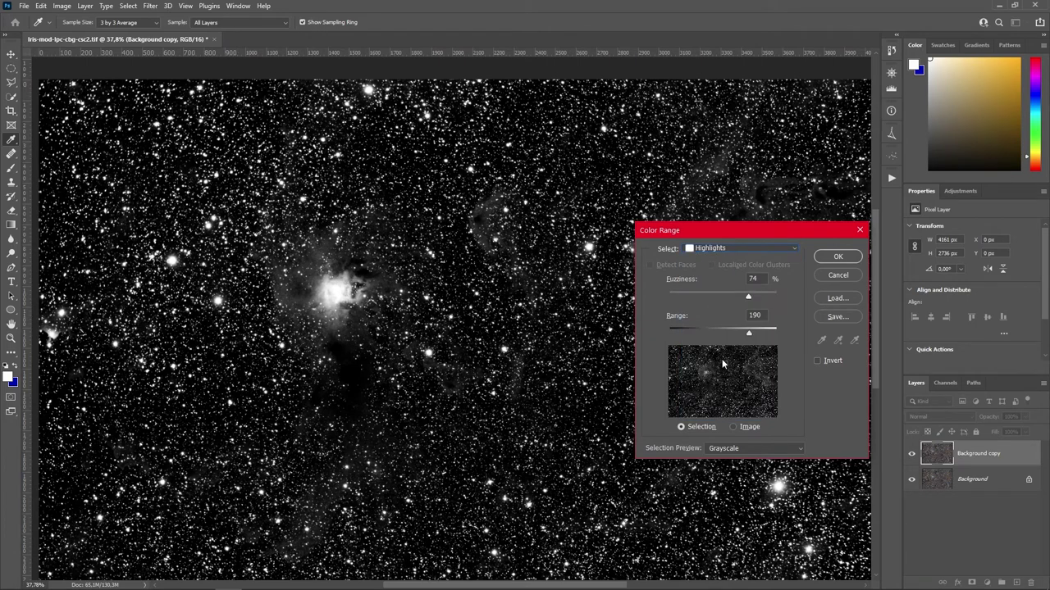
{"action": "left_click_drag", "start_coordinate": [751, 293], "coordinate": [741, 296]}
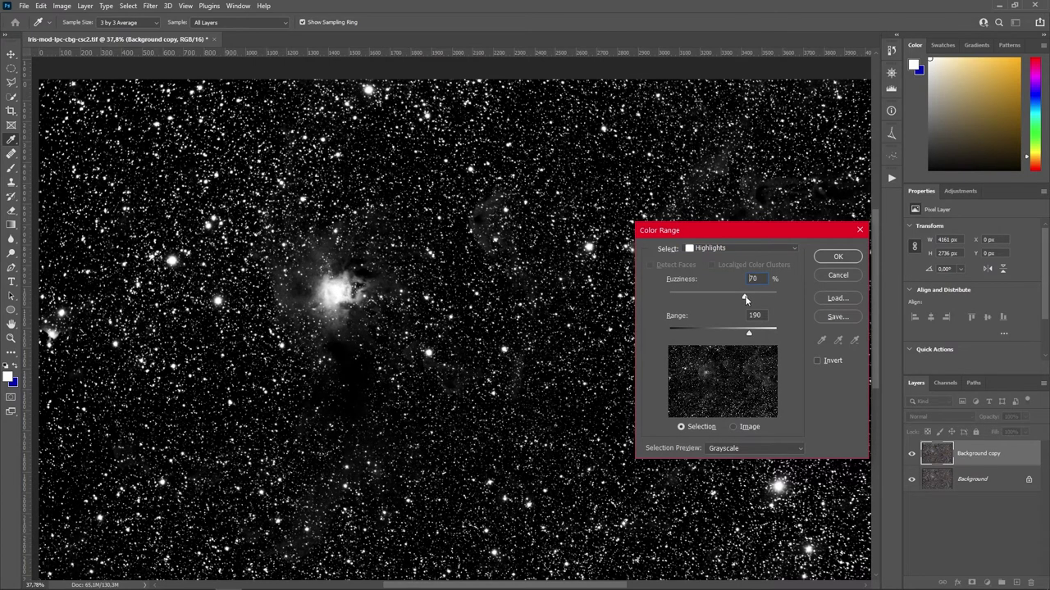
{"action": "left_click", "coordinate": [741, 297]}
{"action": "left_click_drag", "start_coordinate": [740, 299], "coordinate": [742, 299]}
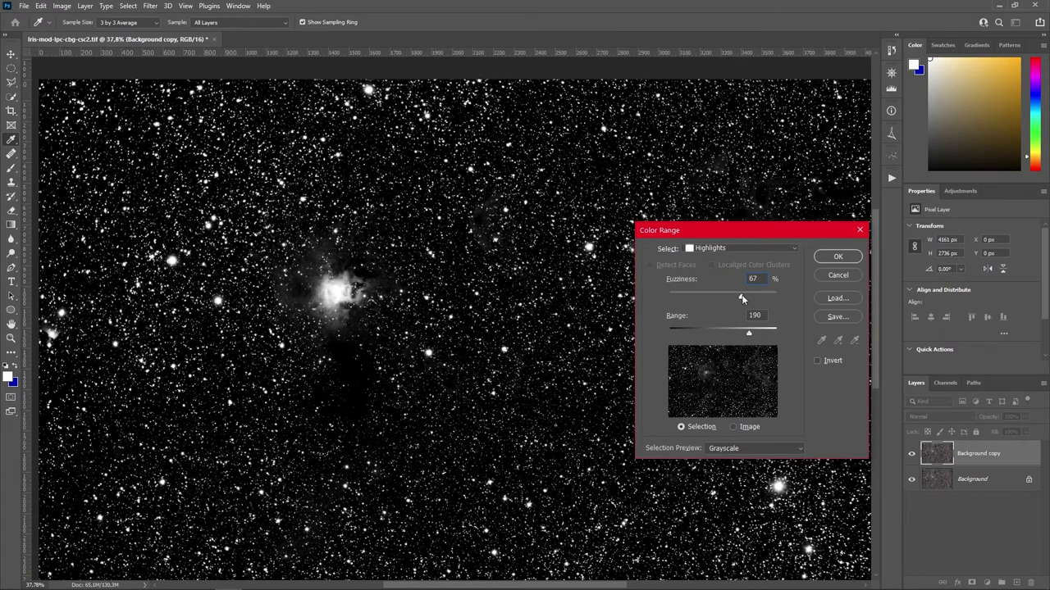
{"action": "left_click", "coordinate": [836, 257]}
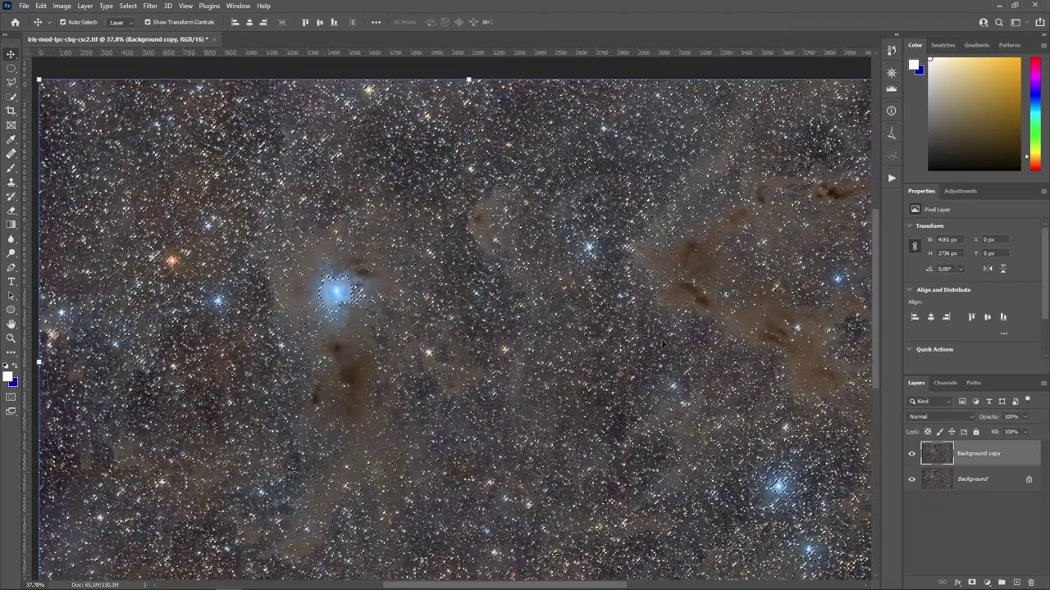
- Add a layer mask from the star selection to Background copy and invert it
{"action": "scroll", "coordinate": [496, 378], "scroll_direction": "up", "scroll_amount": 10}
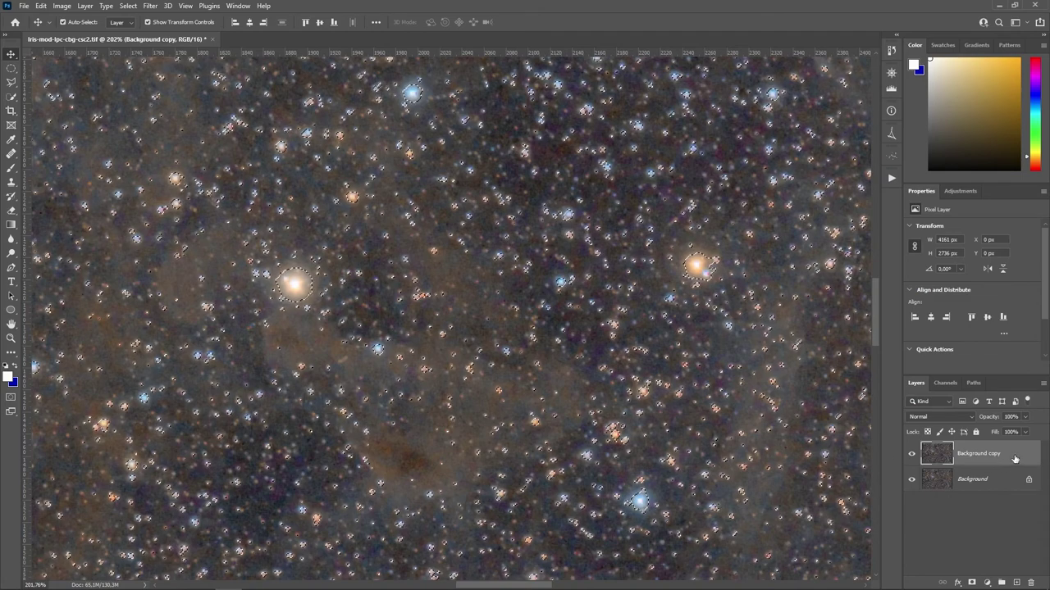
{"action": "left_click", "coordinate": [970, 584]}
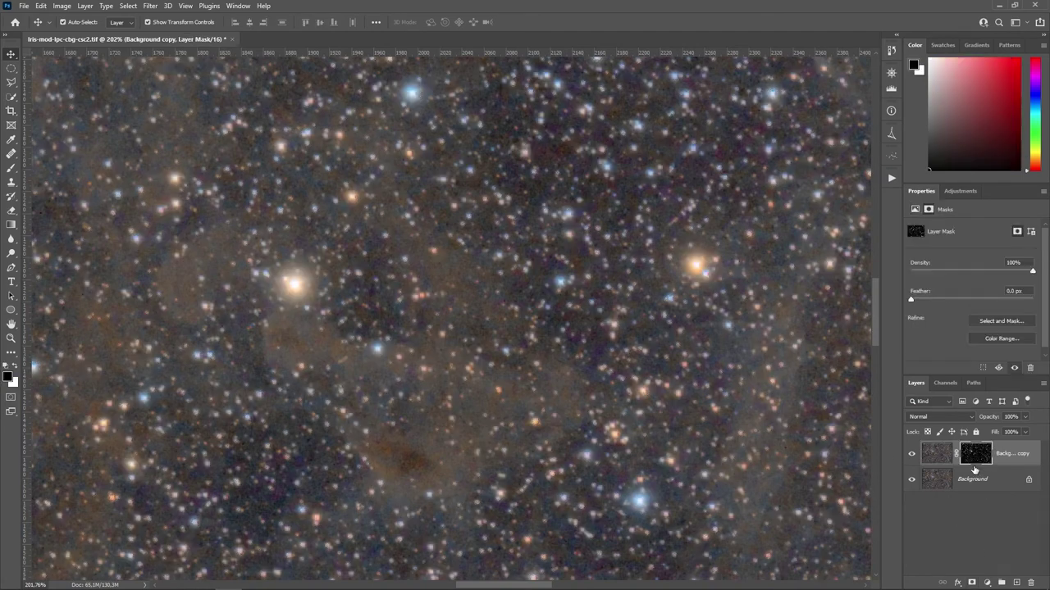
{"action": "key", "text": "ctrl+i"}
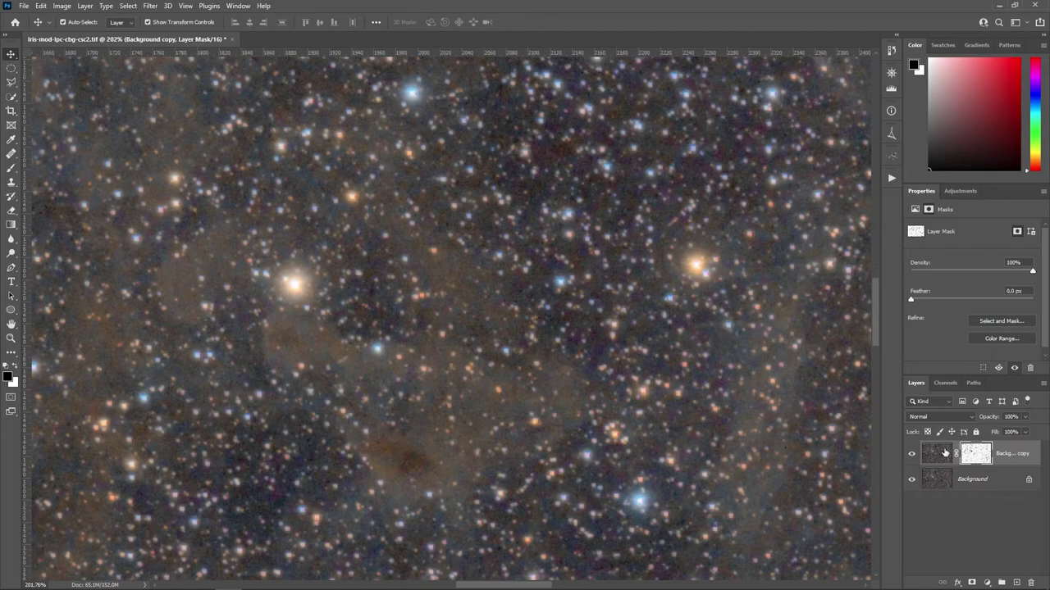
- Toggle the Background layer off and on to check the mask, keeping Background copy selected
{"action": "left_click", "coordinate": [943, 453]}
{"action": "left_click", "coordinate": [911, 479]}
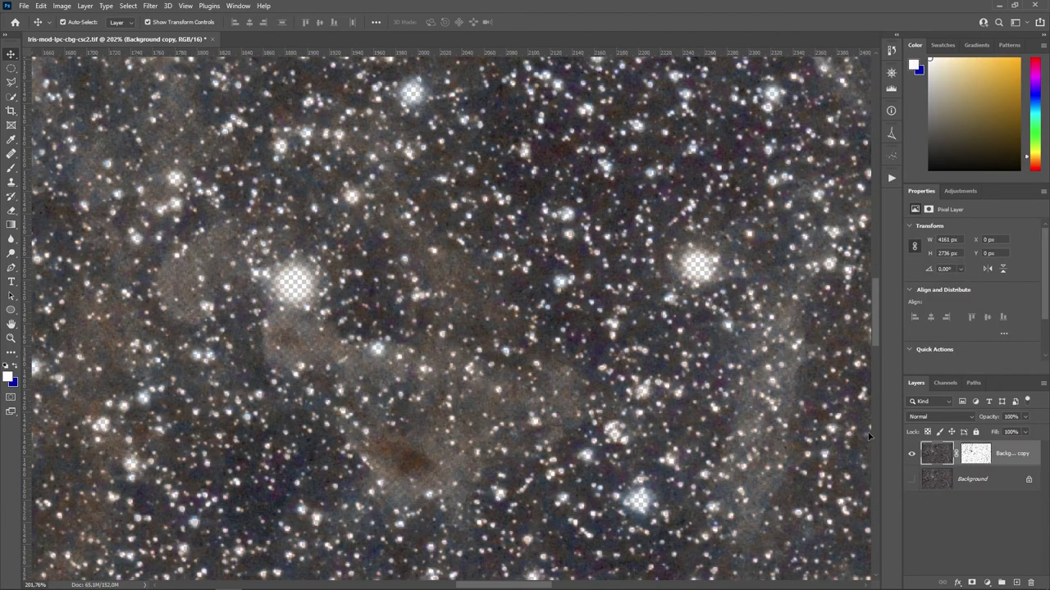
{"action": "left_click", "coordinate": [912, 480]}
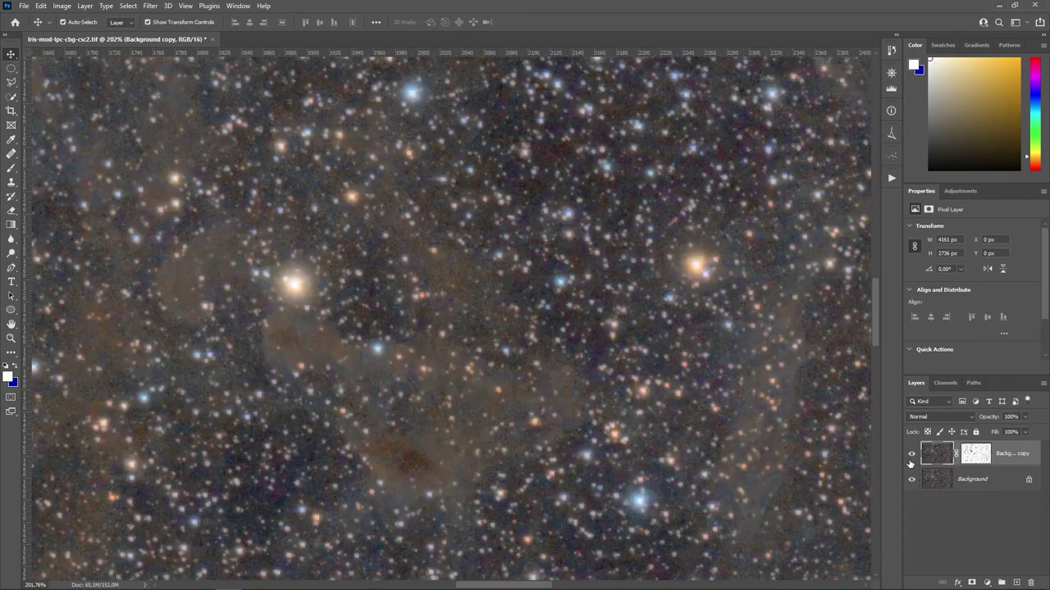
{"action": "left_click", "coordinate": [971, 490]}
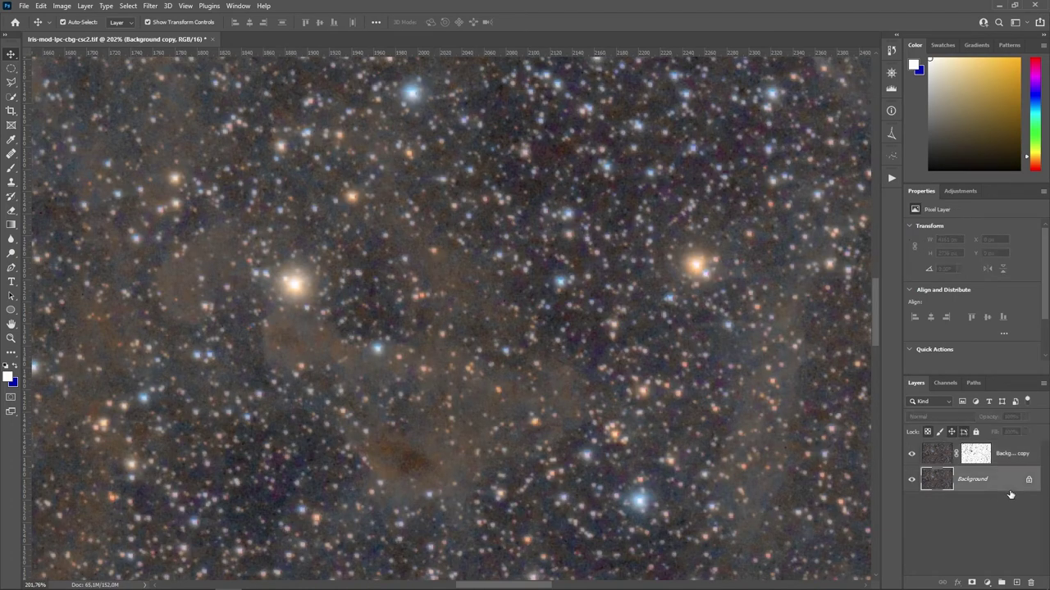
{"action": "left_click", "coordinate": [939, 454]}
- Apply Camera Raw Color Noise Reduction of 27 to the Background copy layer
{"action": "left_click", "coordinate": [150, 6]}
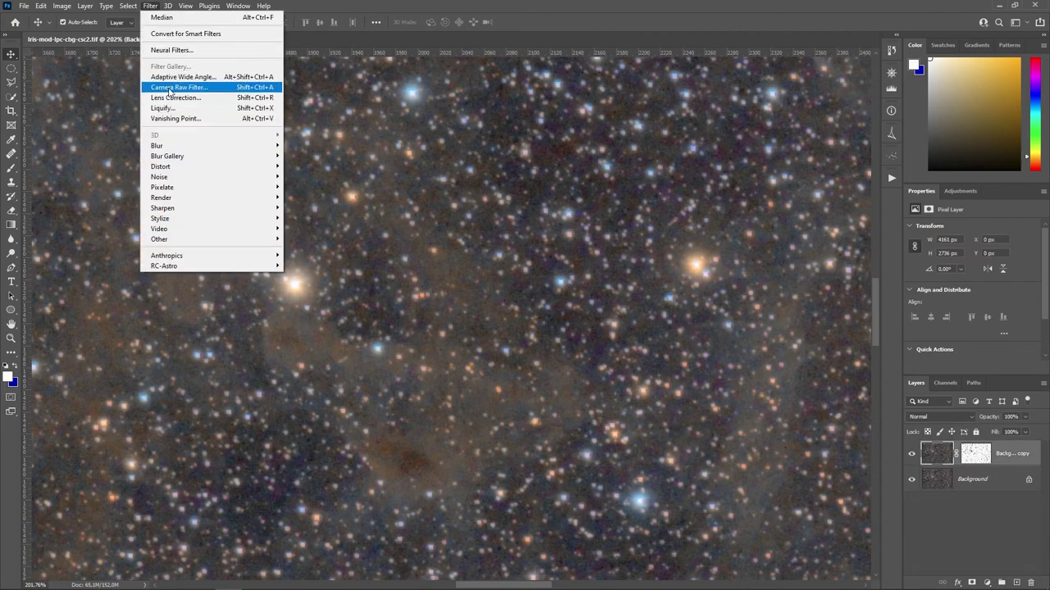
{"action": "left_click", "coordinate": [169, 87]}
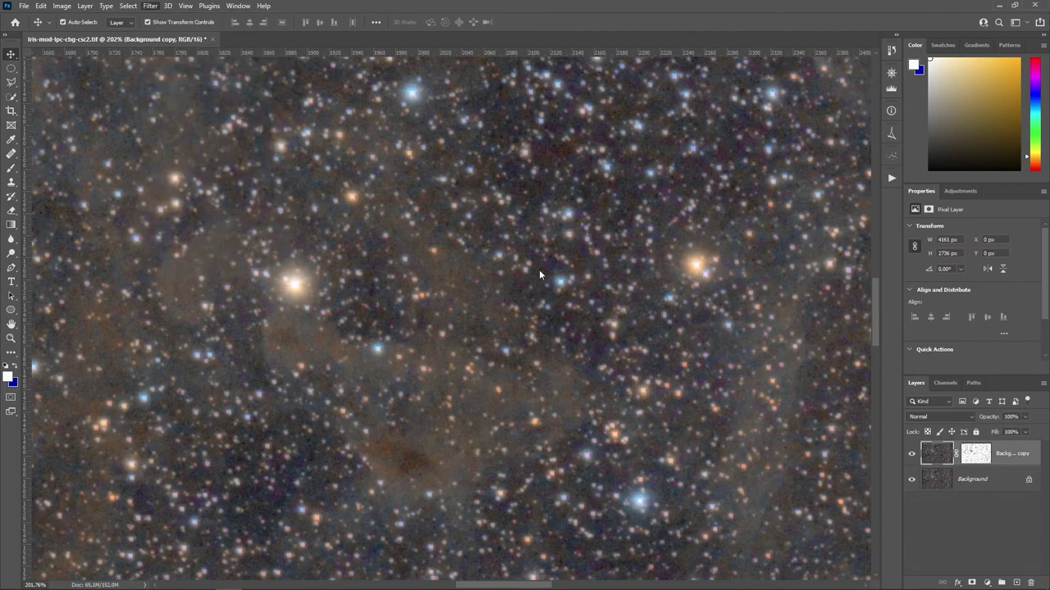
{"action": "scroll", "coordinate": [668, 332], "scroll_direction": "up", "scroll_amount": 5}
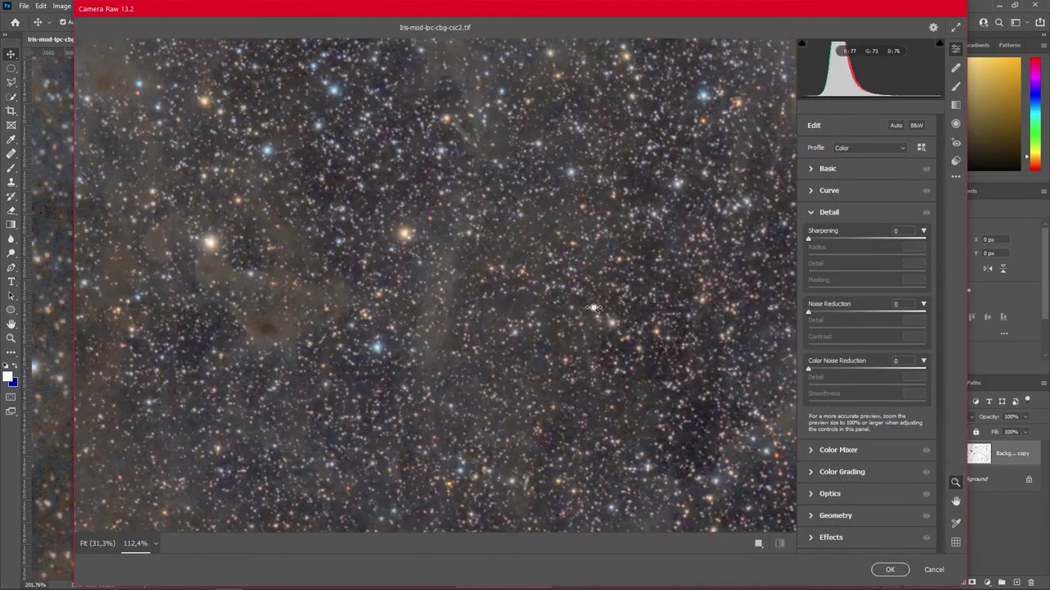
{"action": "left_click", "coordinate": [834, 369]}
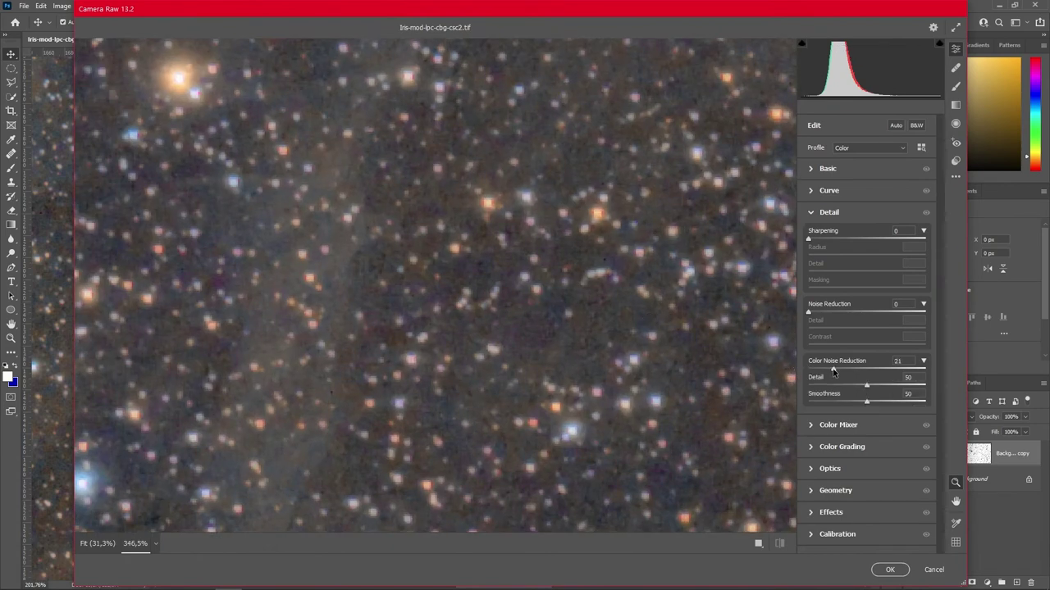
{"action": "left_click_drag", "start_coordinate": [833, 369], "coordinate": [840, 373]}
{"action": "left_click", "coordinate": [893, 569]}
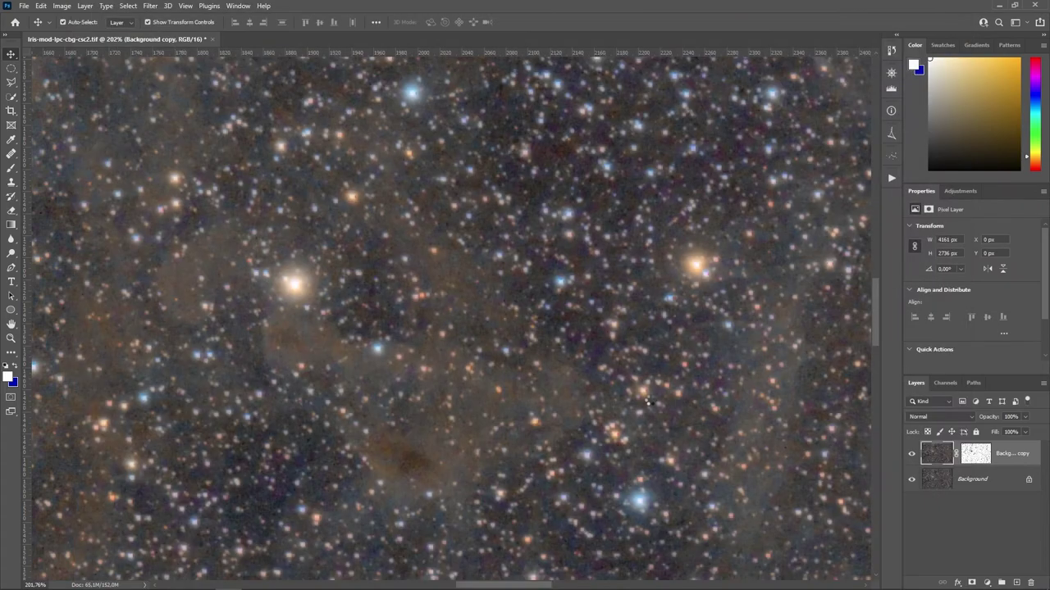
- Zoom in and toggle the copy's visibility to compare before and after noise reduction
{"action": "scroll", "coordinate": [650, 401], "scroll_direction": "up", "scroll_amount": 10}
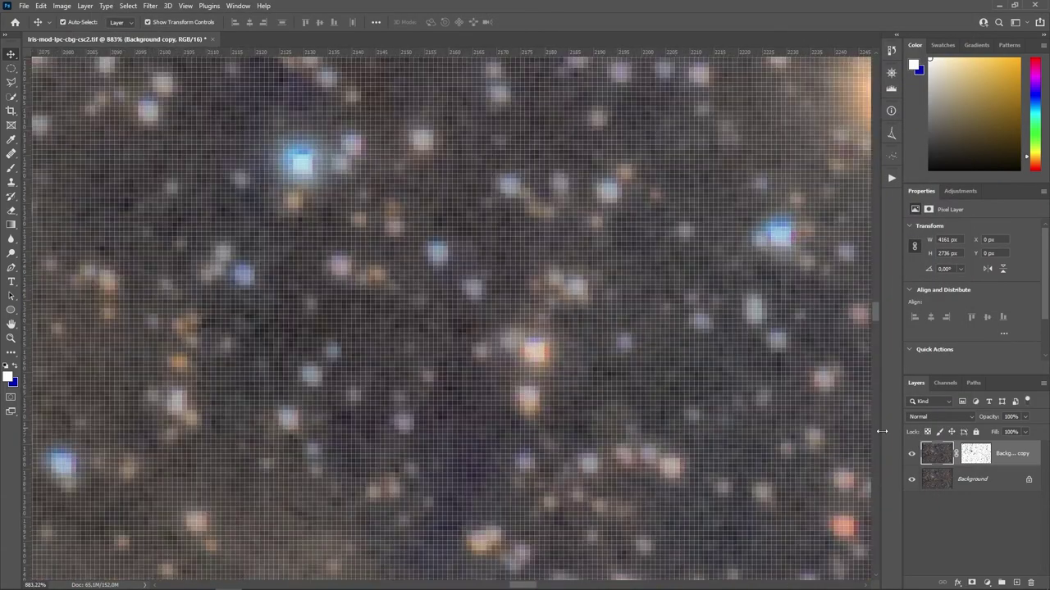
{"action": "left_click", "coordinate": [911, 454]}
{"action": "left_click", "coordinate": [911, 453]}
{"action": "left_click", "coordinate": [912, 454]}
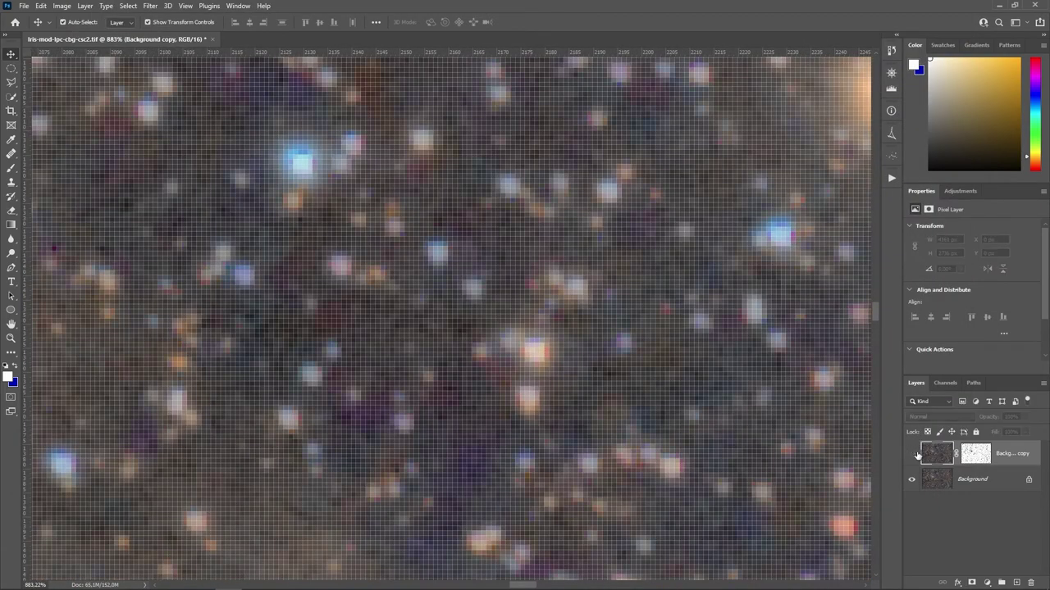
{"action": "left_click", "coordinate": [912, 453]}
{"action": "scroll", "coordinate": [648, 392], "scroll_direction": "down", "scroll_amount": 8}
{"action": "scroll", "coordinate": [660, 386], "scroll_direction": "up", "scroll_amount": 3}
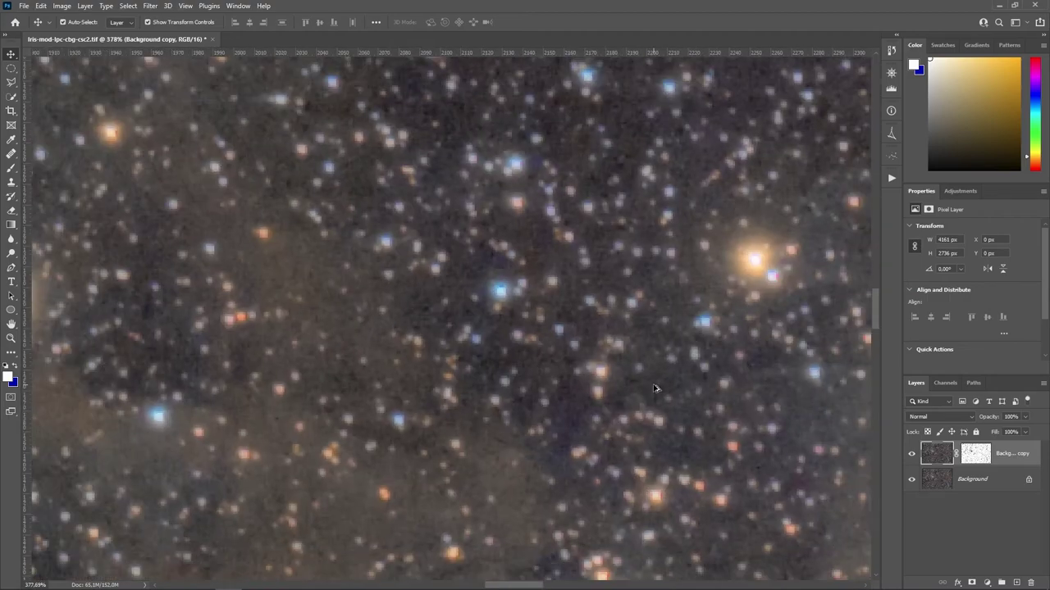
{"action": "scroll", "coordinate": [574, 359], "scroll_direction": "down", "scroll_amount": 6}
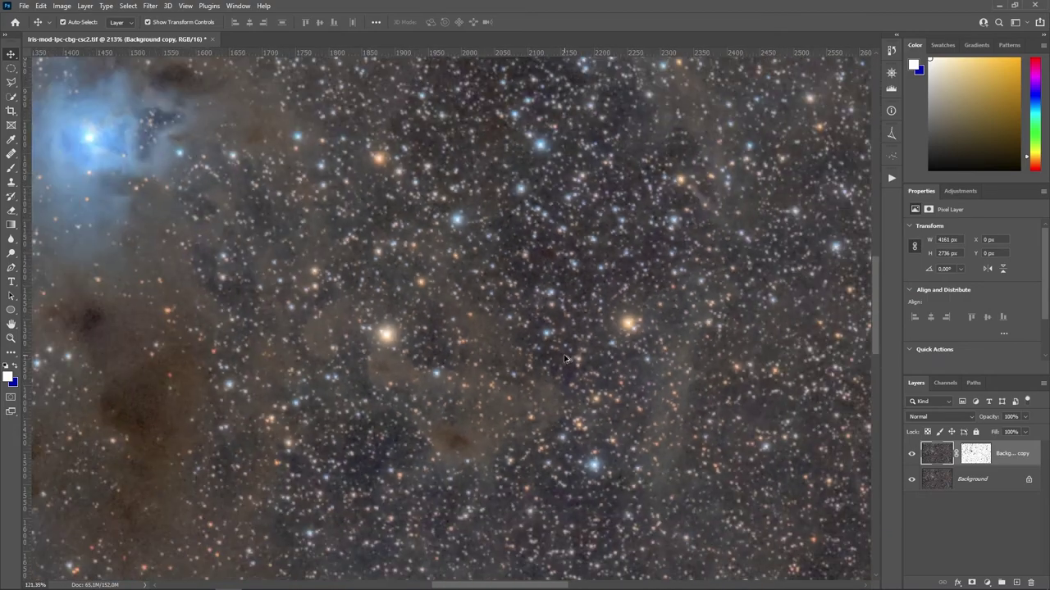
{"action": "scroll", "coordinate": [561, 359], "scroll_direction": "down", "scroll_amount": 4}
{"action": "scroll", "coordinate": [558, 358], "scroll_direction": "up", "scroll_amount": 2}
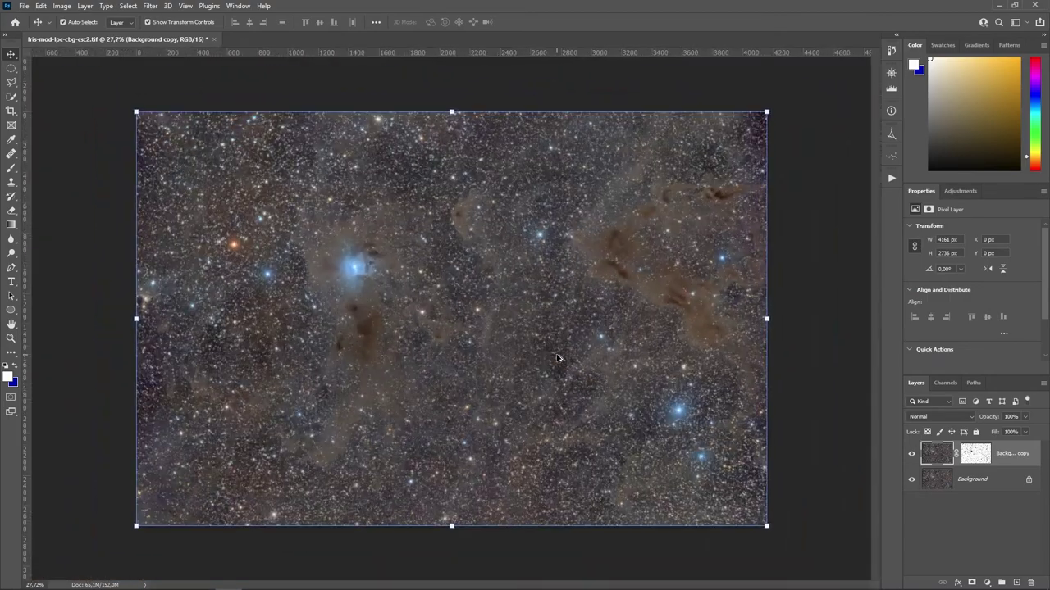
{"action": "scroll", "coordinate": [558, 359], "scroll_direction": "up", "scroll_amount": 1}
- Merge Background copy and Background into one layer with Merge Visible
{"action": "right_click", "coordinate": [943, 455]}
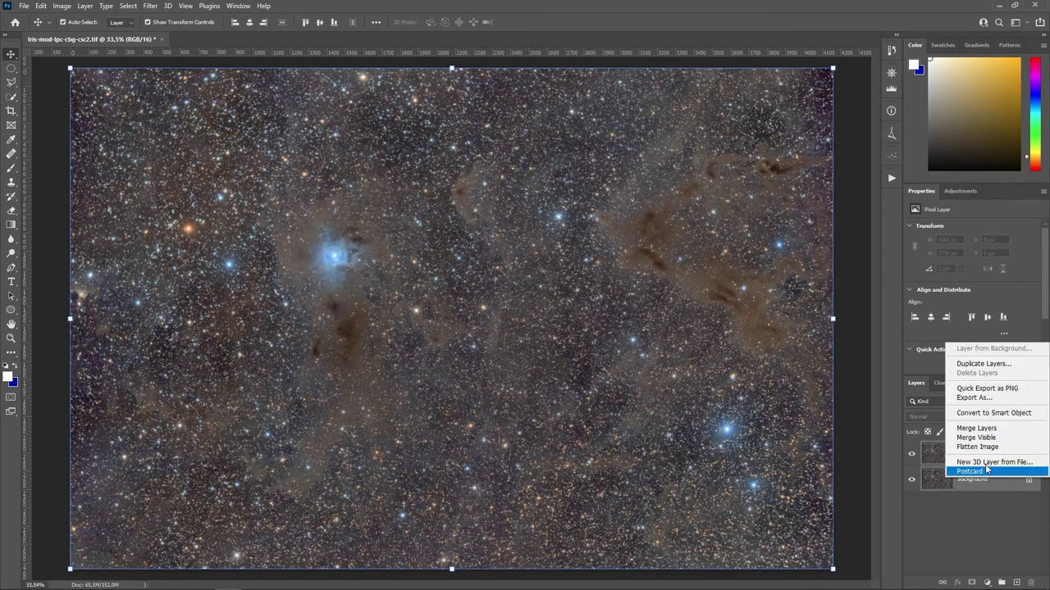
{"action": "left_click", "coordinate": [972, 438]}
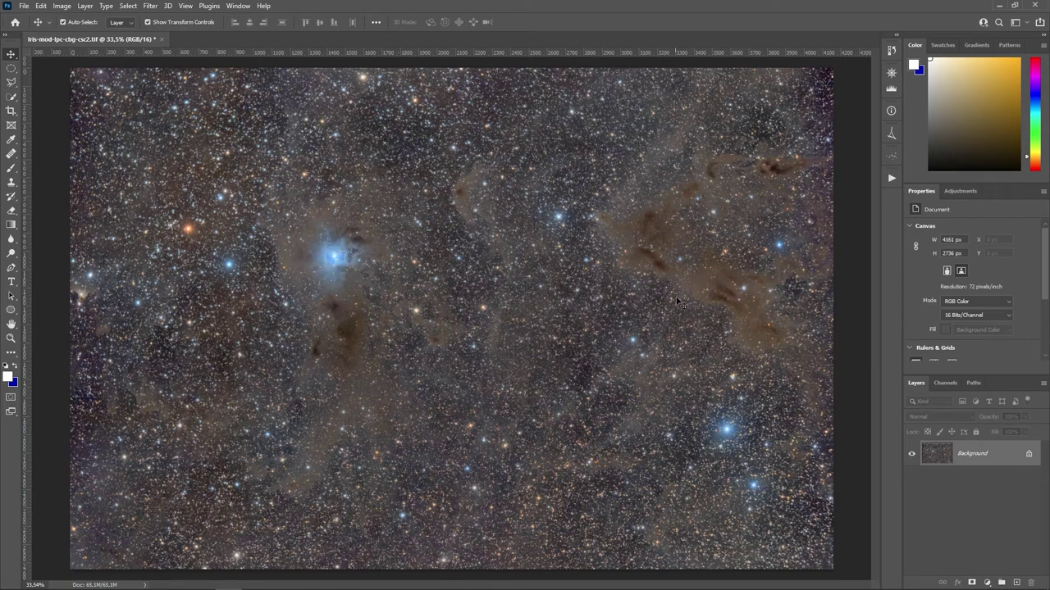
- Open starless.tif from Bilder and drop it into iris-mod as an aligned Layer 1
{"action": "key", "text": "ctrl+o"}
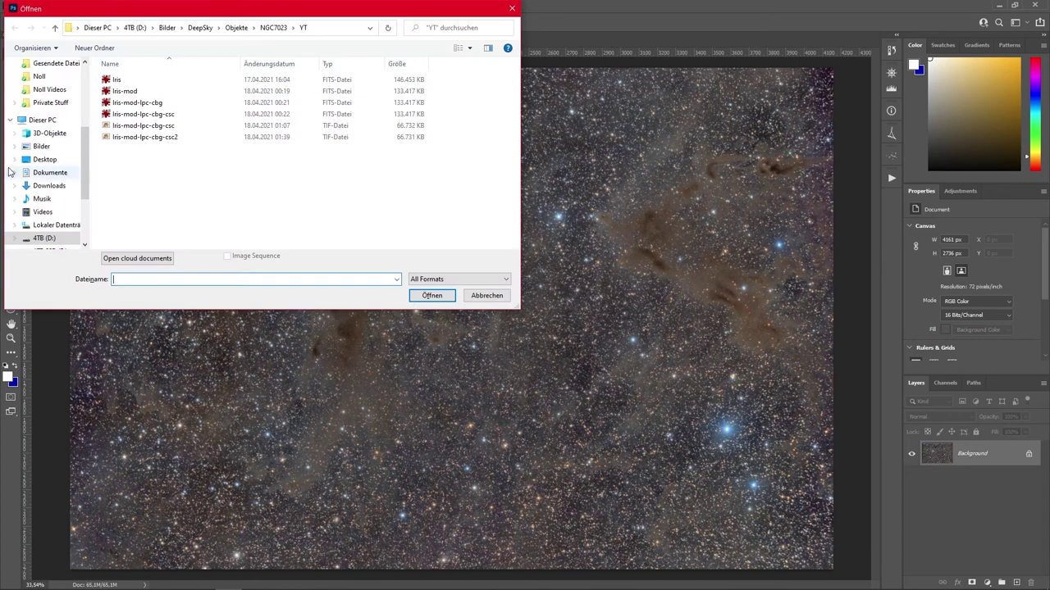
{"action": "left_click", "coordinate": [41, 146]}
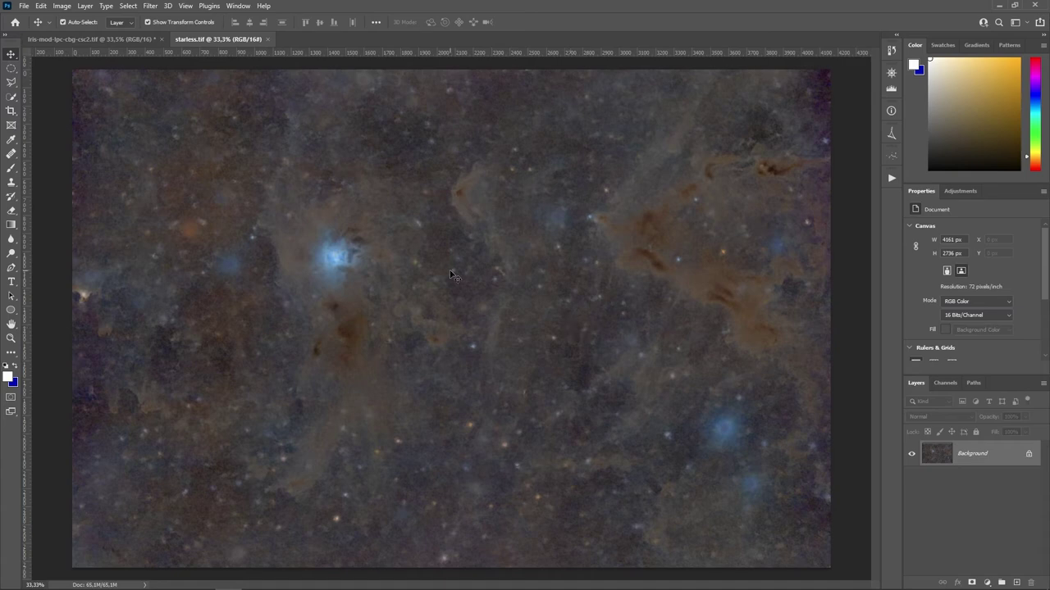
{"action": "left_click_drag", "start_coordinate": [450, 274], "coordinate": [133, 86]}
{"action": "left_click_drag", "start_coordinate": [508, 321], "coordinate": [526, 356]}
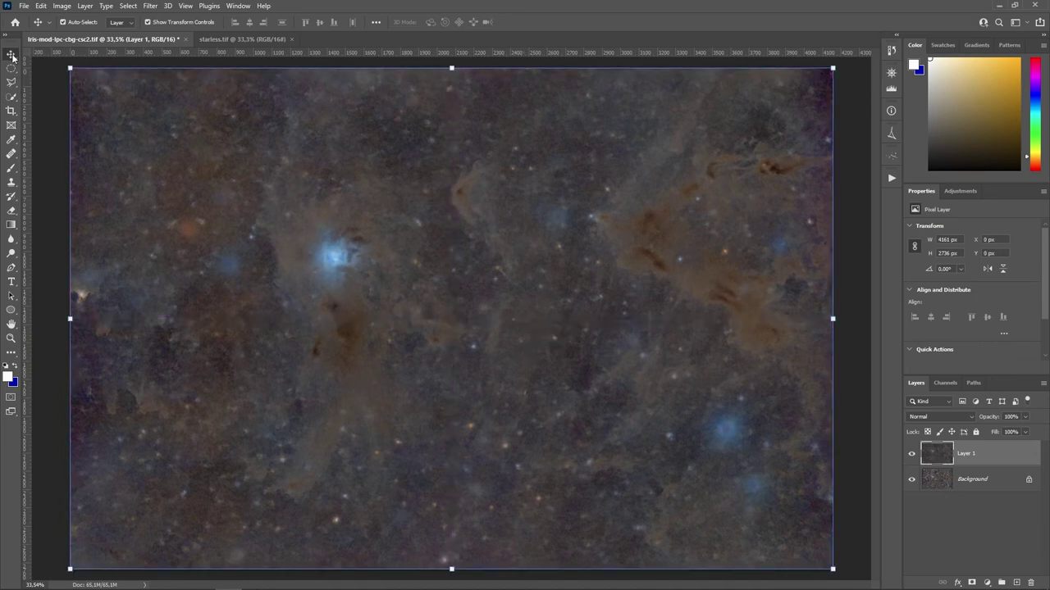
{"action": "left_click", "coordinate": [911, 454]}
{"action": "left_click", "coordinate": [912, 455]}
{"action": "left_click", "coordinate": [912, 455]}
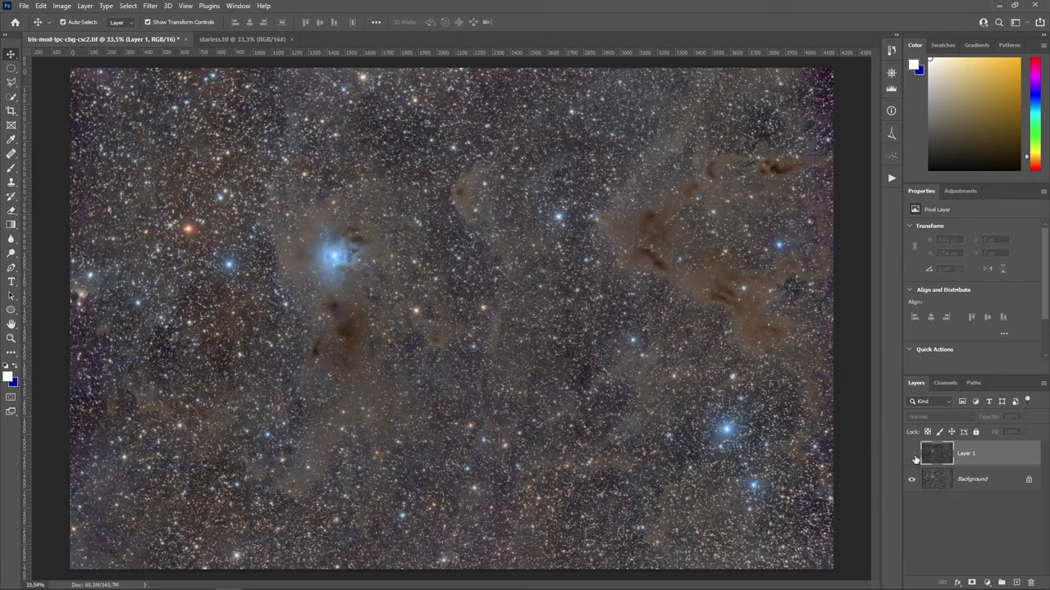
{"action": "left_click", "coordinate": [912, 455]}
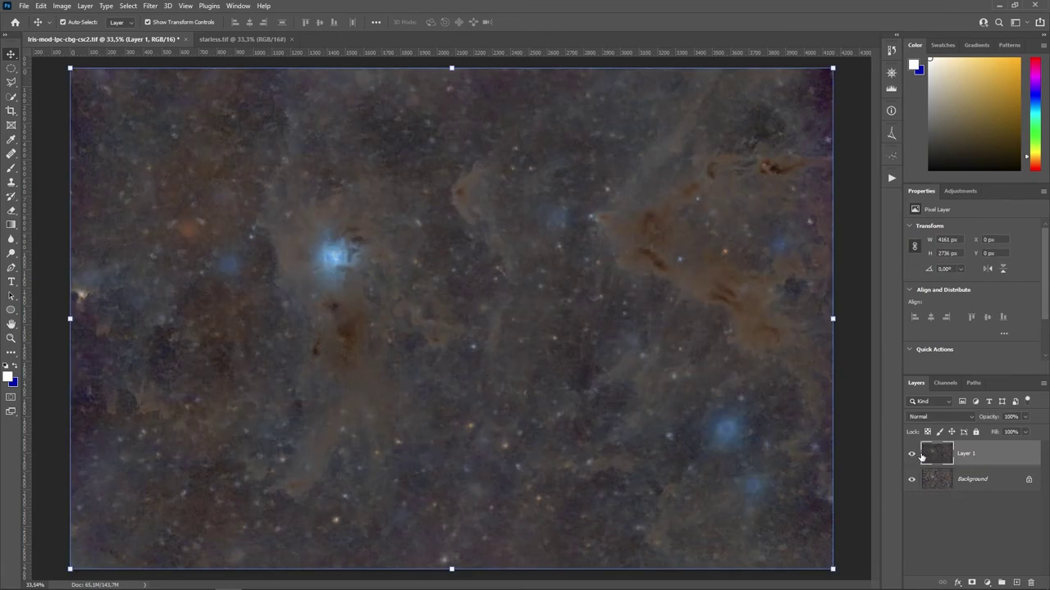
{"action": "left_click", "coordinate": [913, 455]}
{"action": "left_click", "coordinate": [913, 455]}
{"action": "left_click", "coordinate": [912, 454]}
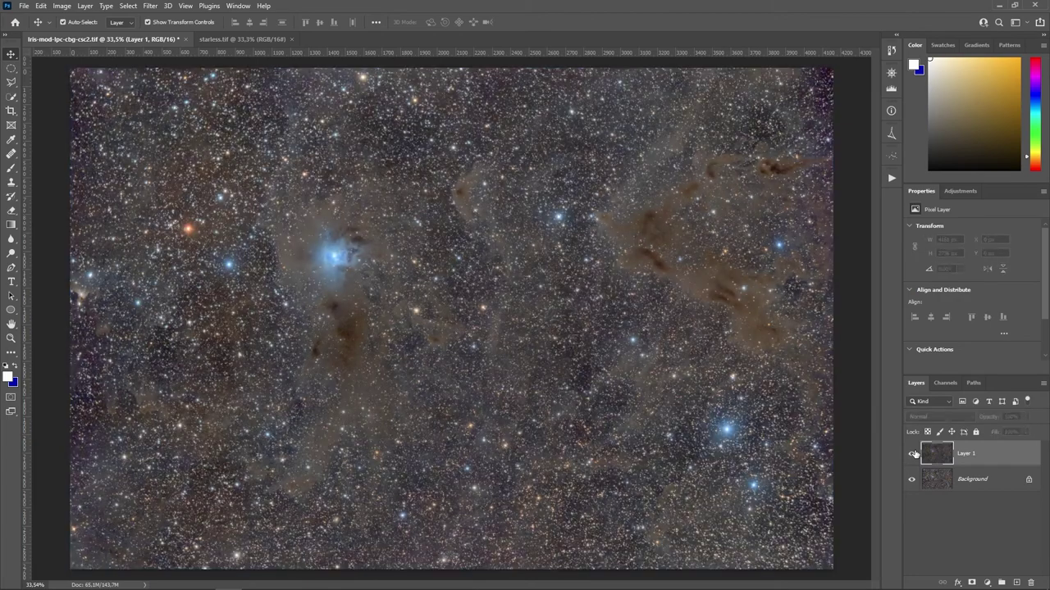
{"action": "left_click", "coordinate": [912, 454]}
{"action": "left_click", "coordinate": [983, 512]}
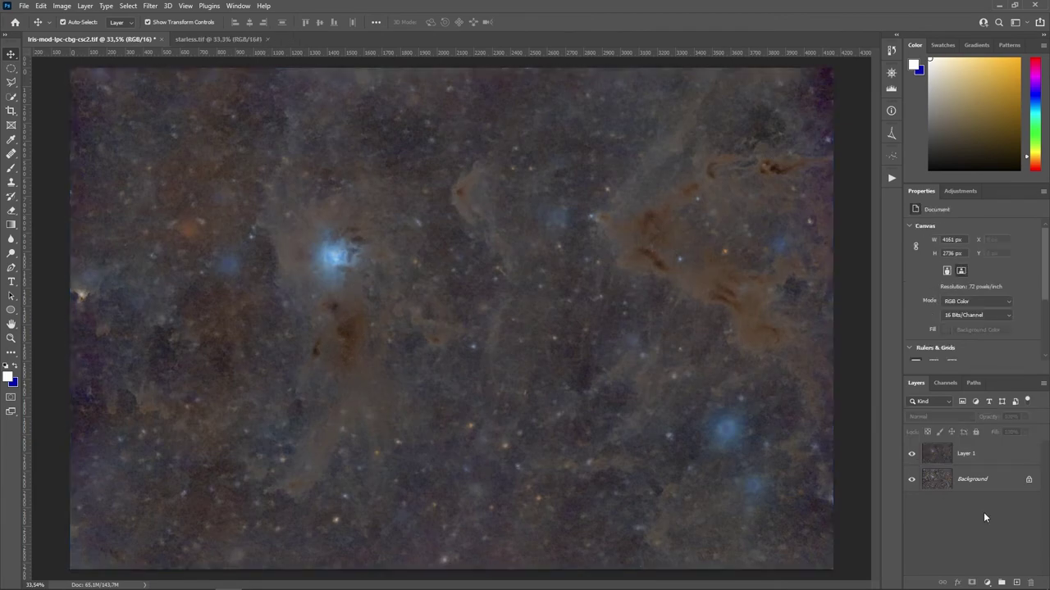
{"action": "left_click", "coordinate": [912, 456]}
- Put Layer 1 into Group 1 and add a Levels adjustment above it
{"action": "left_click", "coordinate": [987, 453]}
{"action": "left_click", "coordinate": [987, 583]}
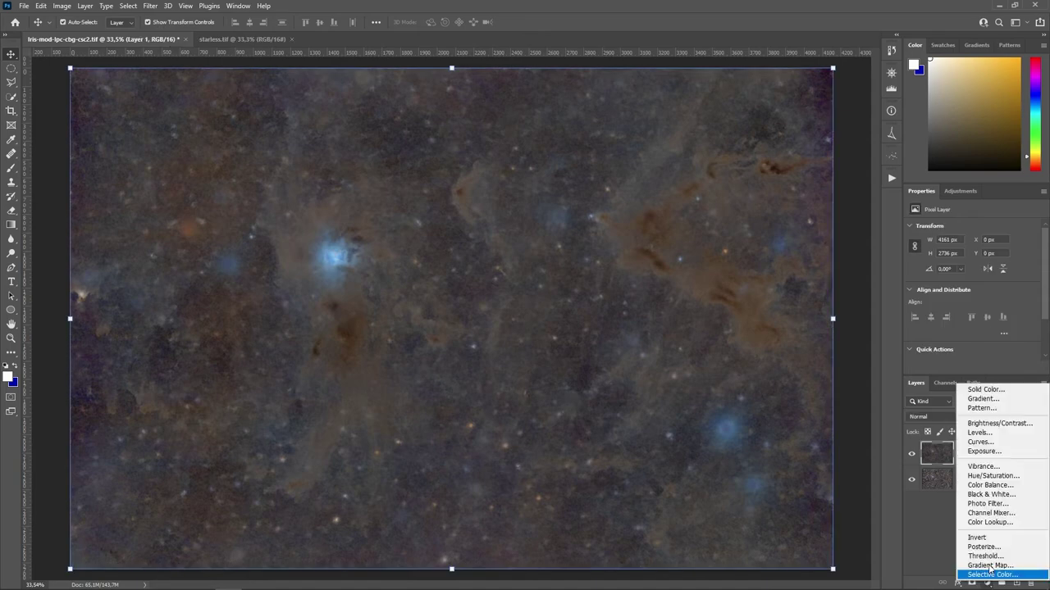
{"action": "key", "text": "Escape"}
{"action": "left_click", "coordinate": [986, 583]}
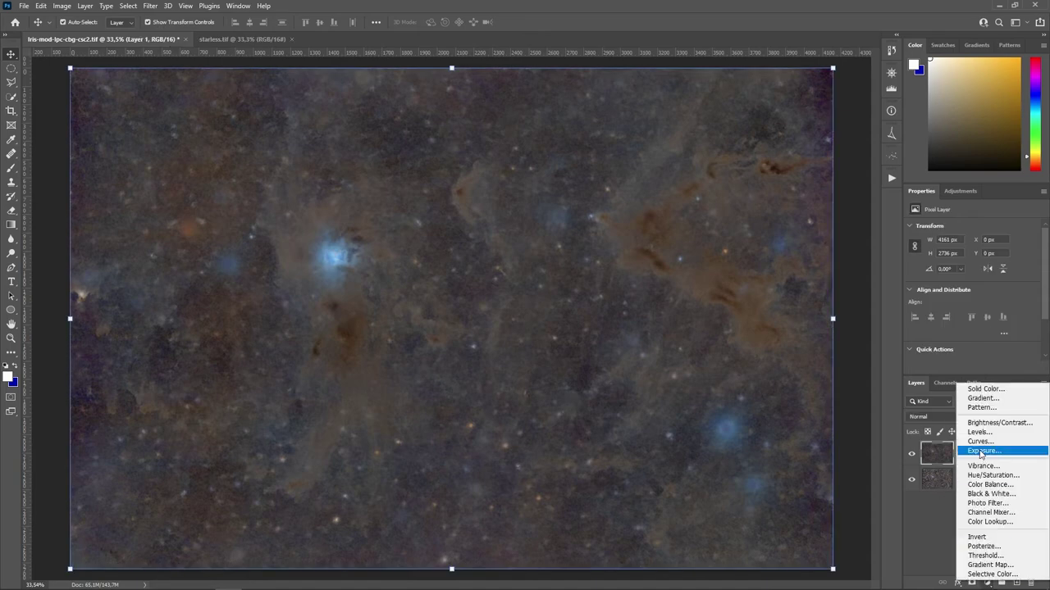
{"action": "key", "text": "Escape"}
{"action": "left_click", "coordinate": [1001, 582]}
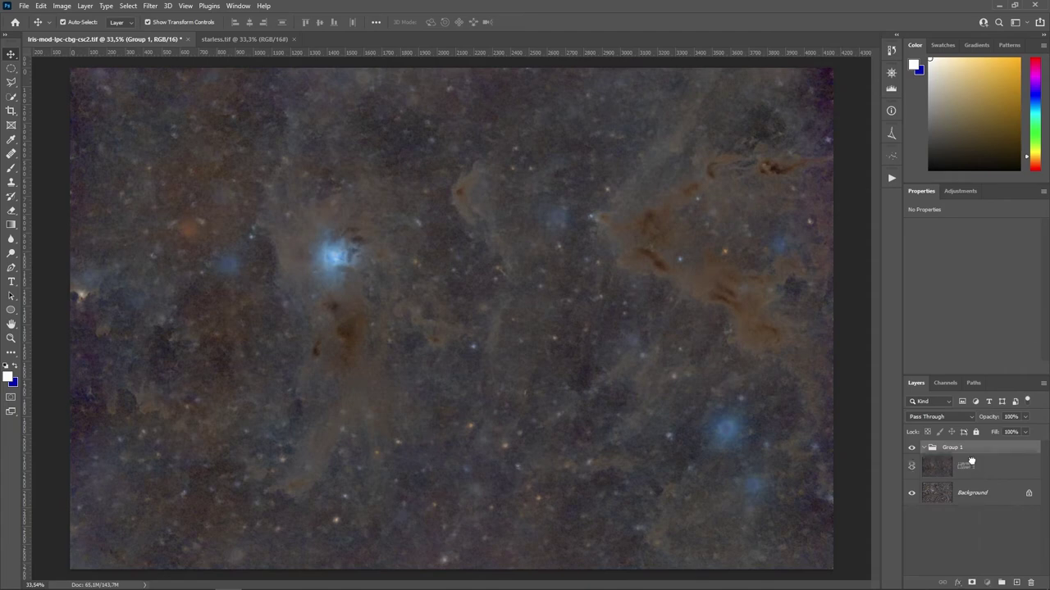
{"action": "left_click", "coordinate": [968, 467]}
{"action": "left_click", "coordinate": [987, 583]}
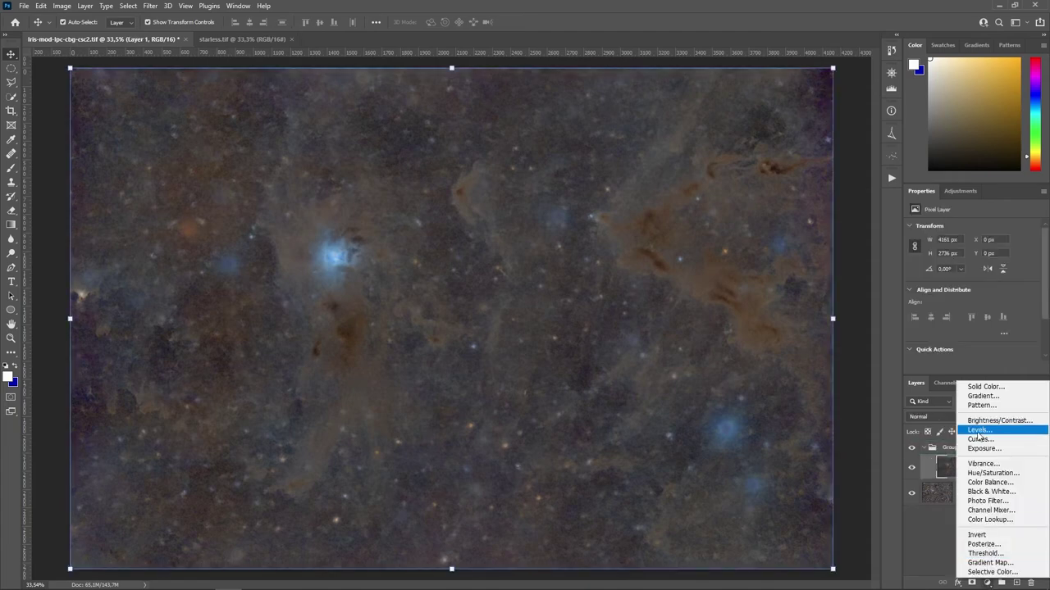
{"action": "left_click", "coordinate": [979, 430]}
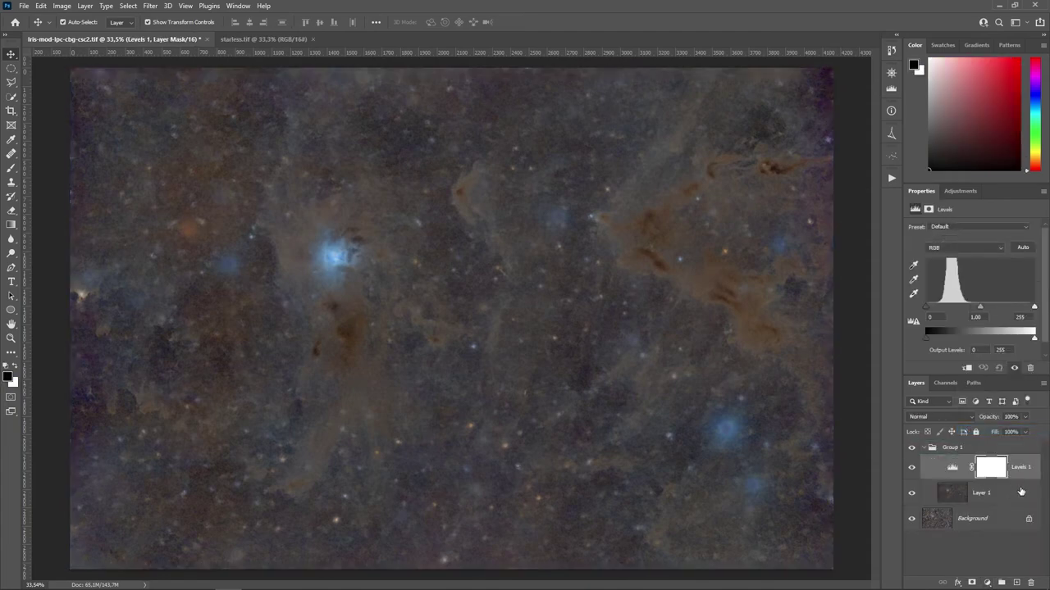
- Set Group 1 to Screen blend mode and raise the Levels black point to 236
{"action": "left_click", "coordinate": [961, 450]}
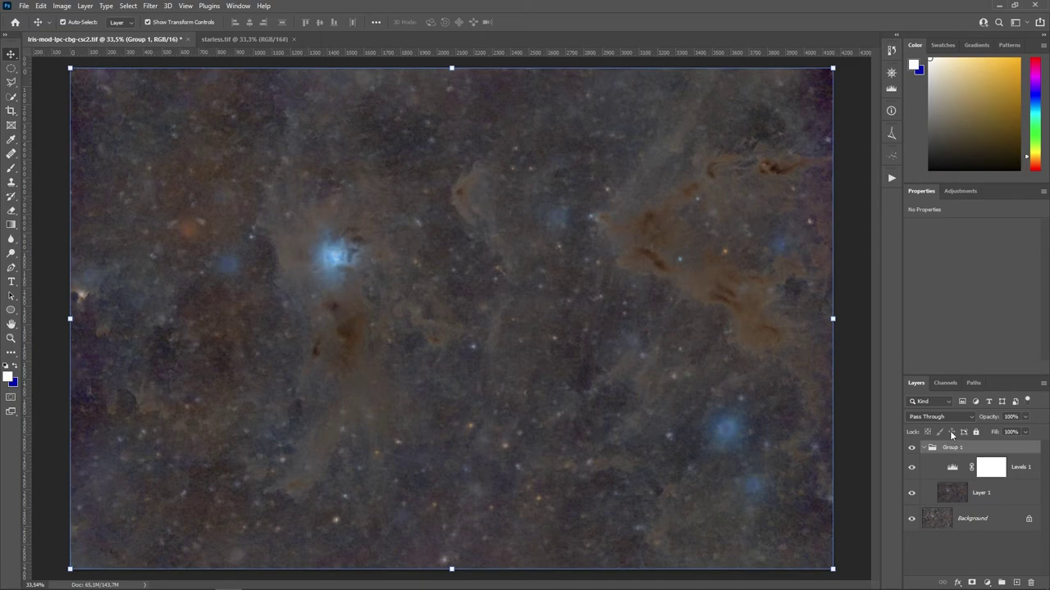
{"action": "left_click", "coordinate": [940, 418]}
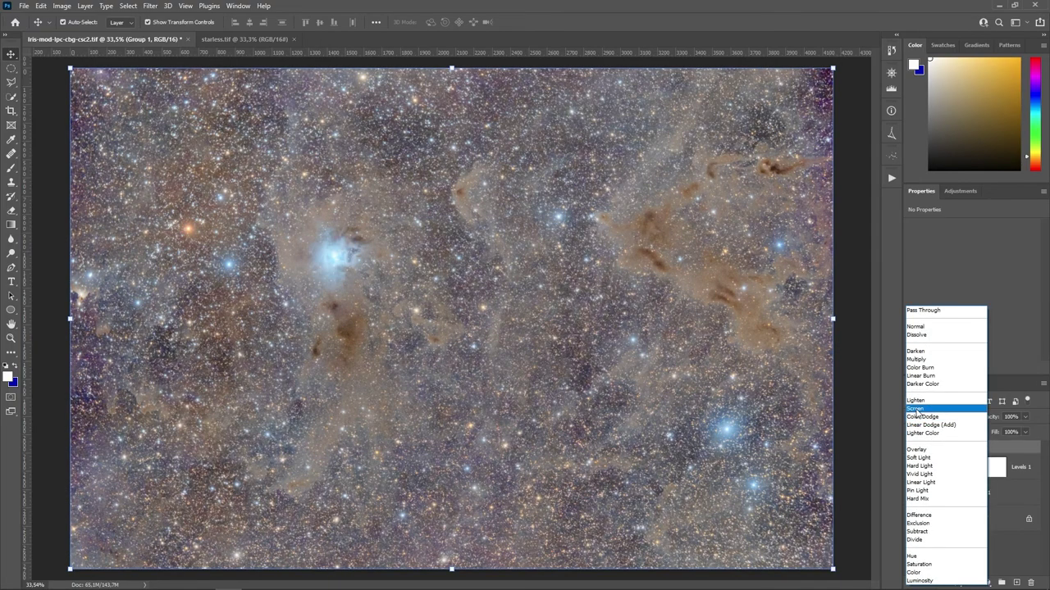
{"action": "left_click", "coordinate": [927, 407]}
{"action": "left_click", "coordinate": [953, 469]}
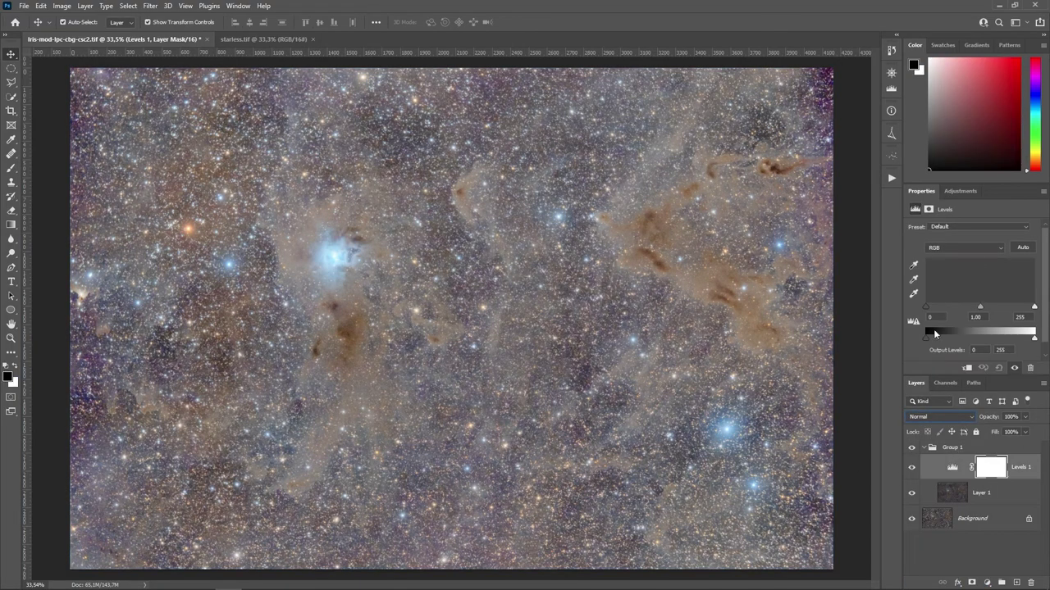
{"action": "left_click_drag", "start_coordinate": [928, 307], "coordinate": [1028, 310]}
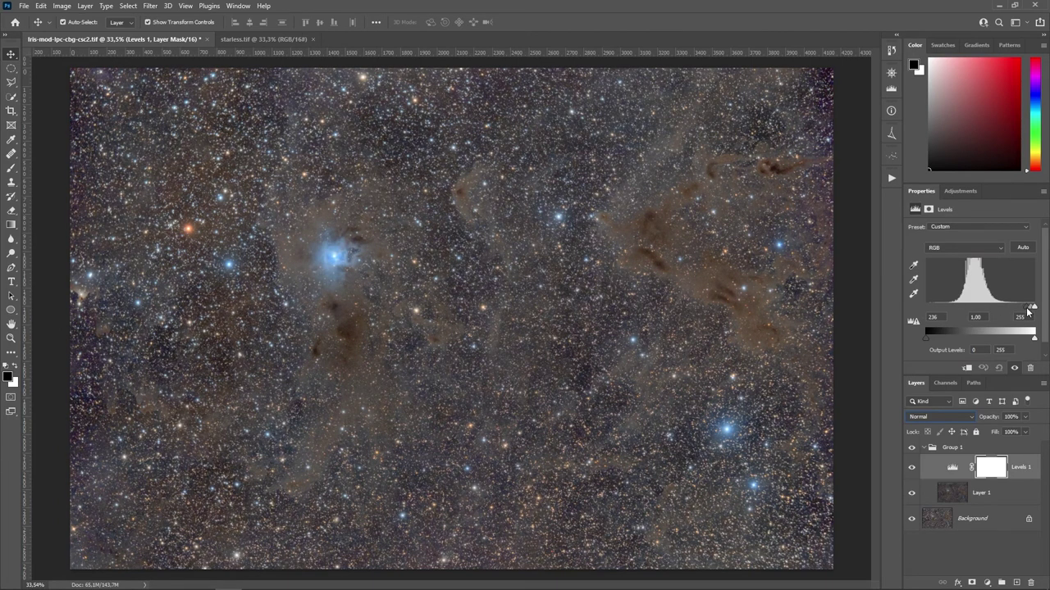
{"action": "left_click", "coordinate": [914, 452]}
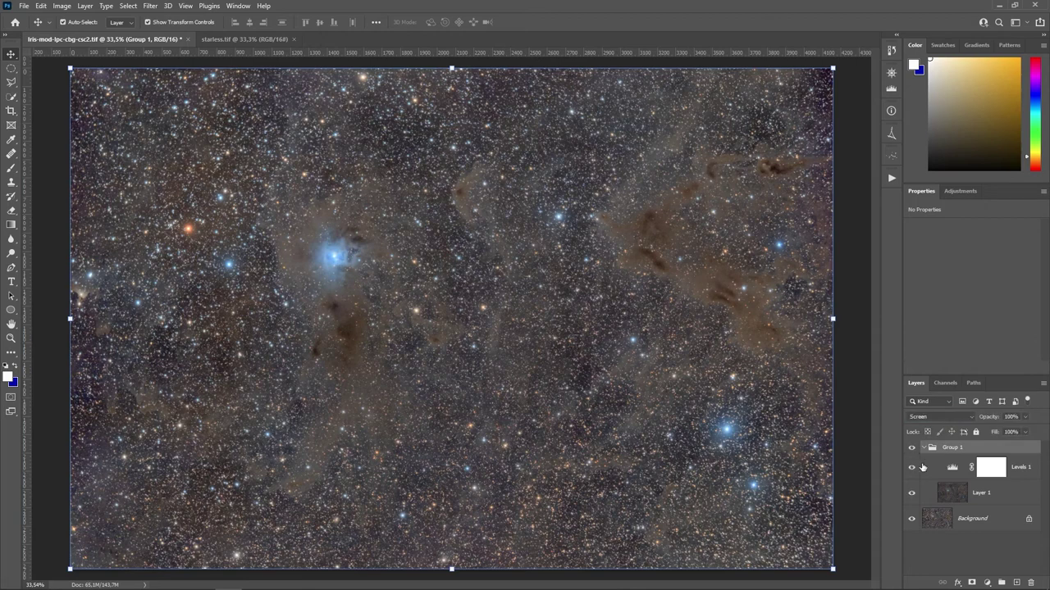
- Lower the group's Levels black point to about 76
{"action": "left_click", "coordinate": [952, 466]}
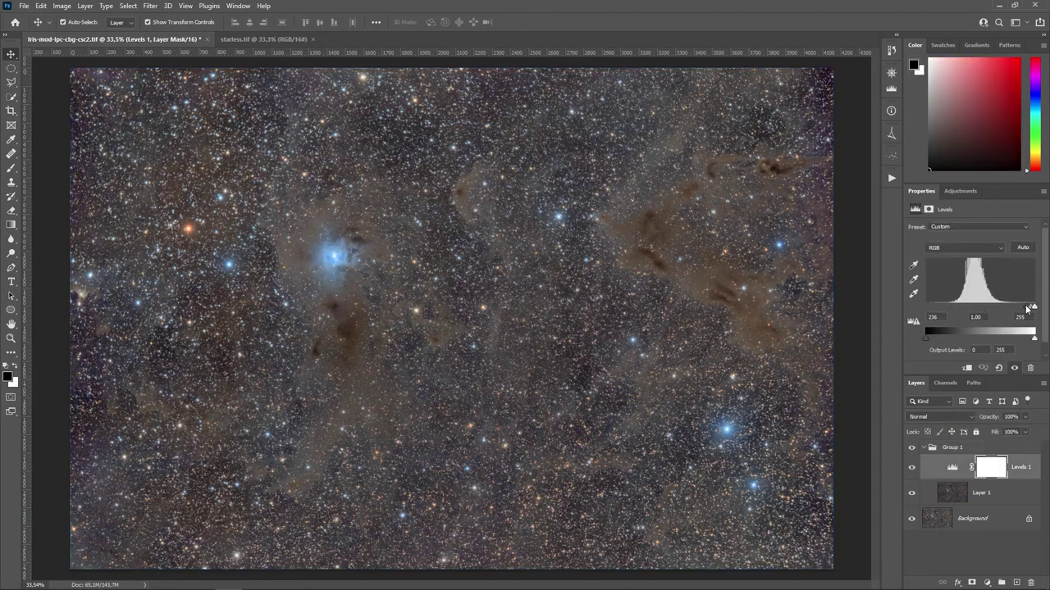
{"action": "left_click_drag", "start_coordinate": [1027, 307], "coordinate": [962, 305]}
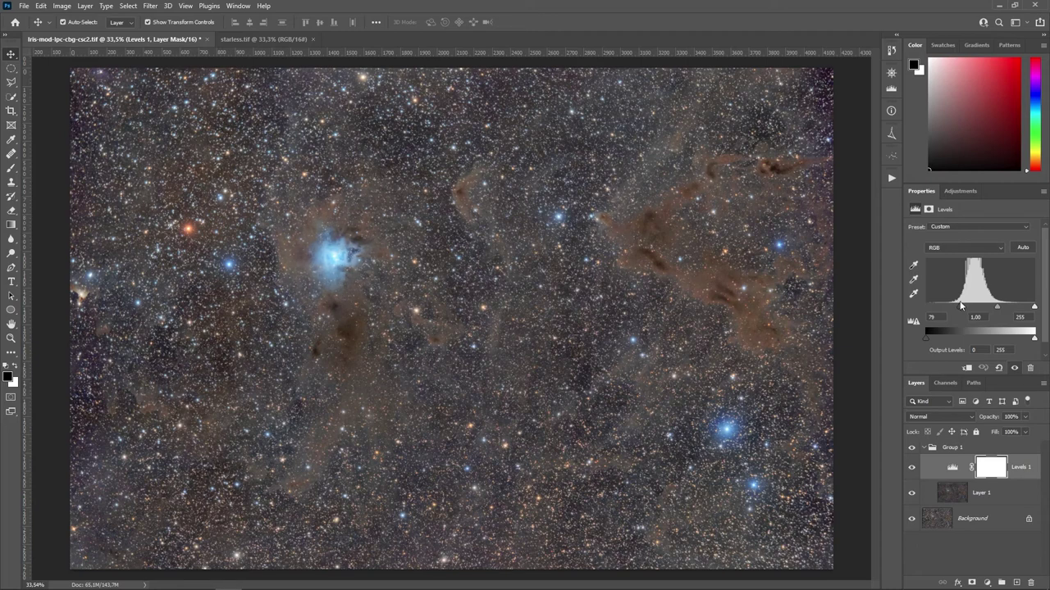
{"action": "left_click_drag", "start_coordinate": [961, 305], "coordinate": [899, 299]}
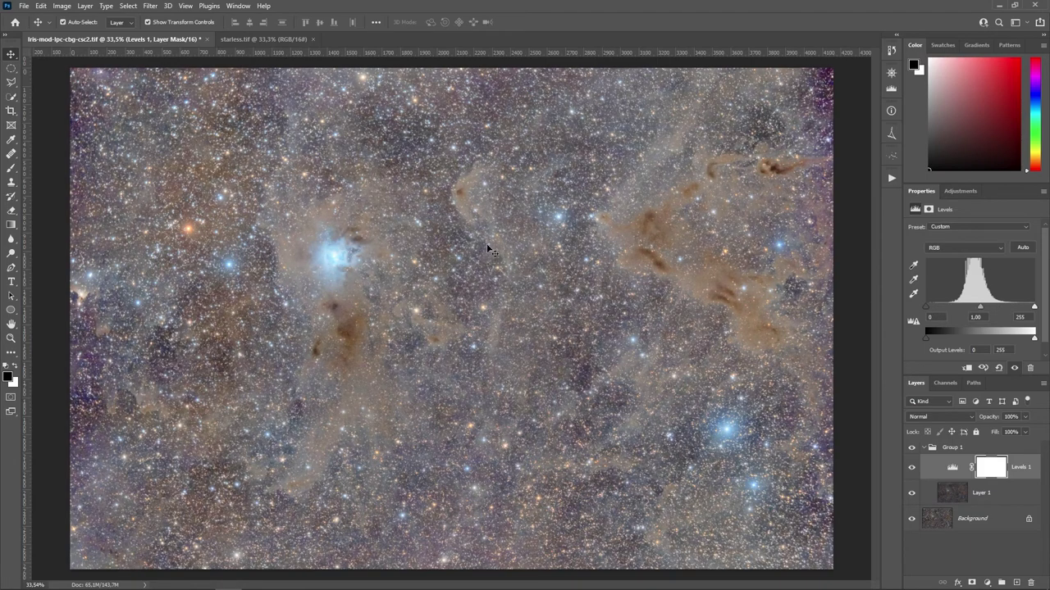
{"action": "left_click_drag", "start_coordinate": [928, 309], "coordinate": [959, 311]}
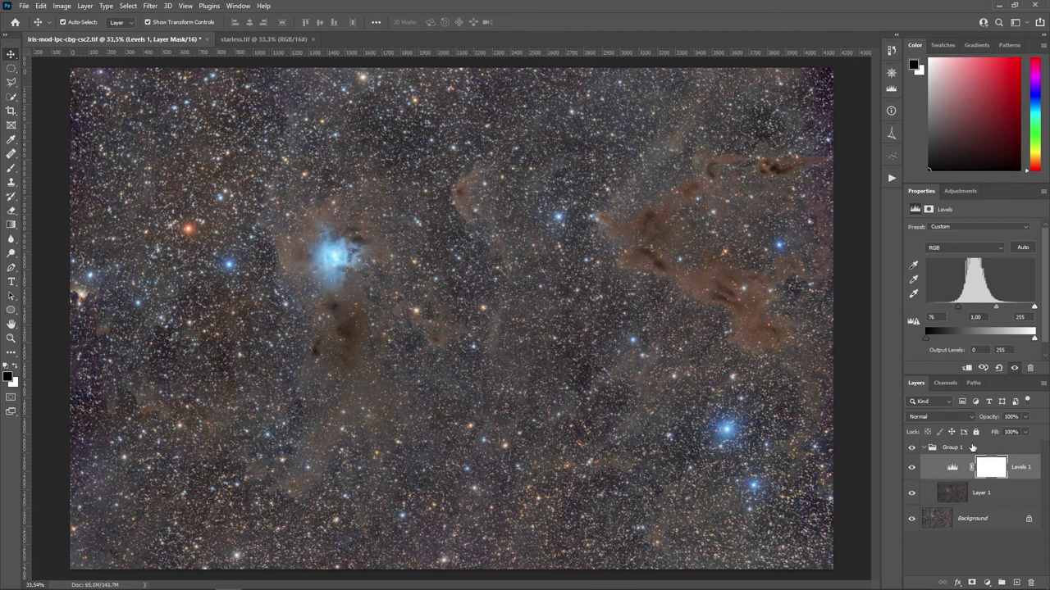
- Toggle Group 1's visibility repeatedly to compare the nebulosity boost with the original
{"action": "left_click", "coordinate": [913, 448]}
{"action": "left_click", "coordinate": [912, 448]}
{"action": "left_click", "coordinate": [913, 448]}
{"action": "left_click", "coordinate": [913, 448]}
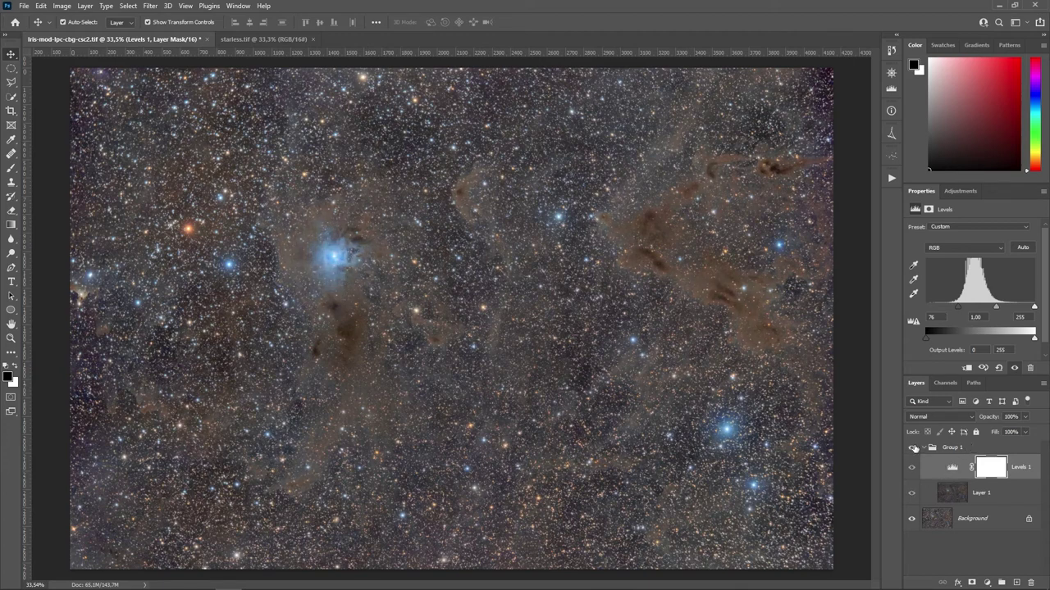
{"action": "left_click", "coordinate": [913, 448]}
{"action": "left_click", "coordinate": [914, 448]}
{"action": "left_click", "coordinate": [913, 447]}
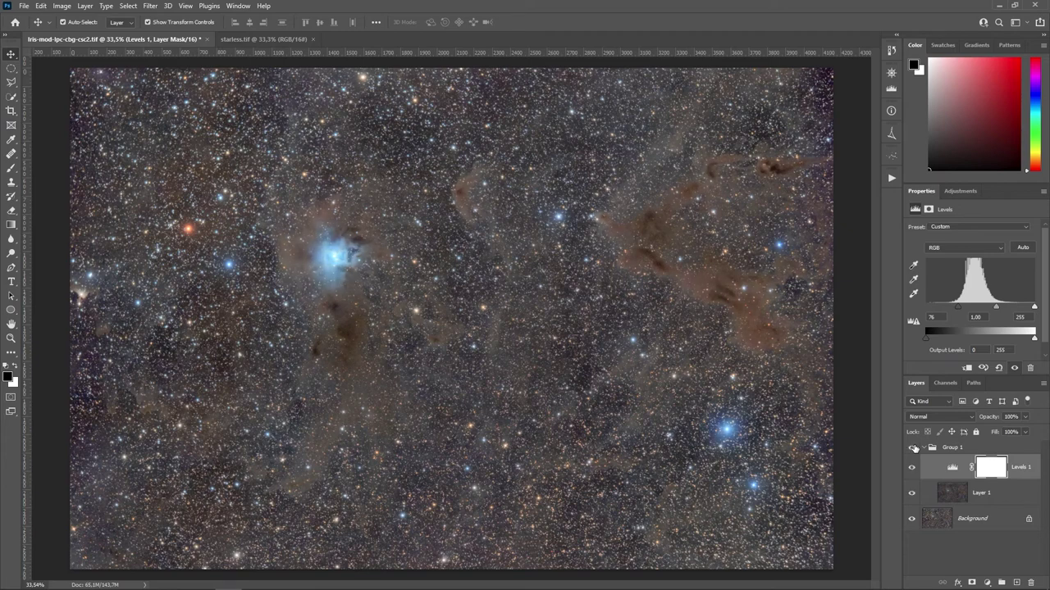
{"action": "left_click", "coordinate": [913, 448]}
{"action": "left_click", "coordinate": [913, 448]}
{"action": "left_click", "coordinate": [910, 447]}
{"action": "left_click", "coordinate": [911, 448]}
{"action": "left_click", "coordinate": [910, 448]}
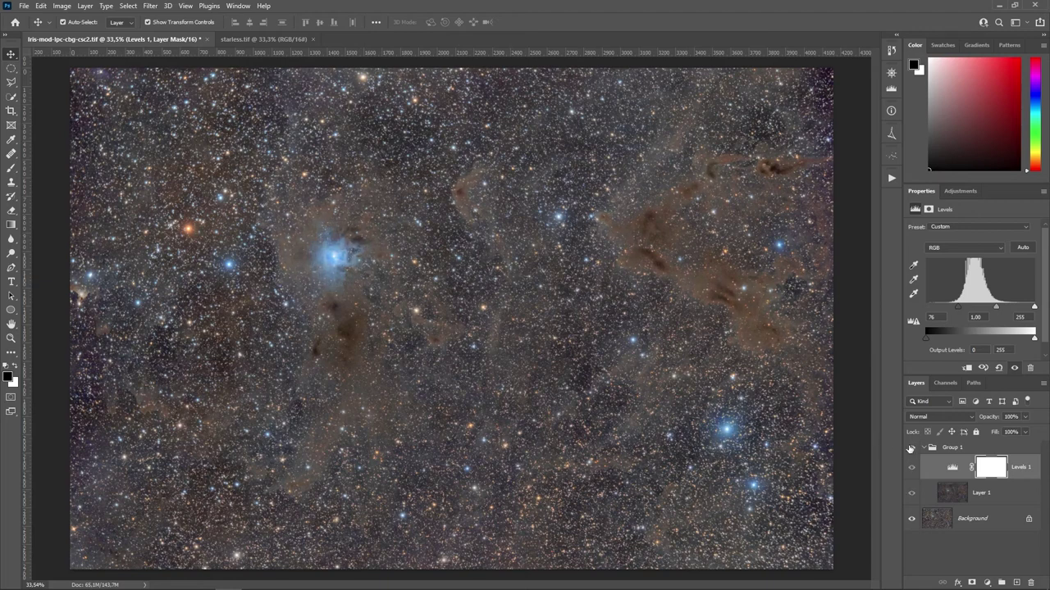
{"action": "left_click", "coordinate": [910, 447]}
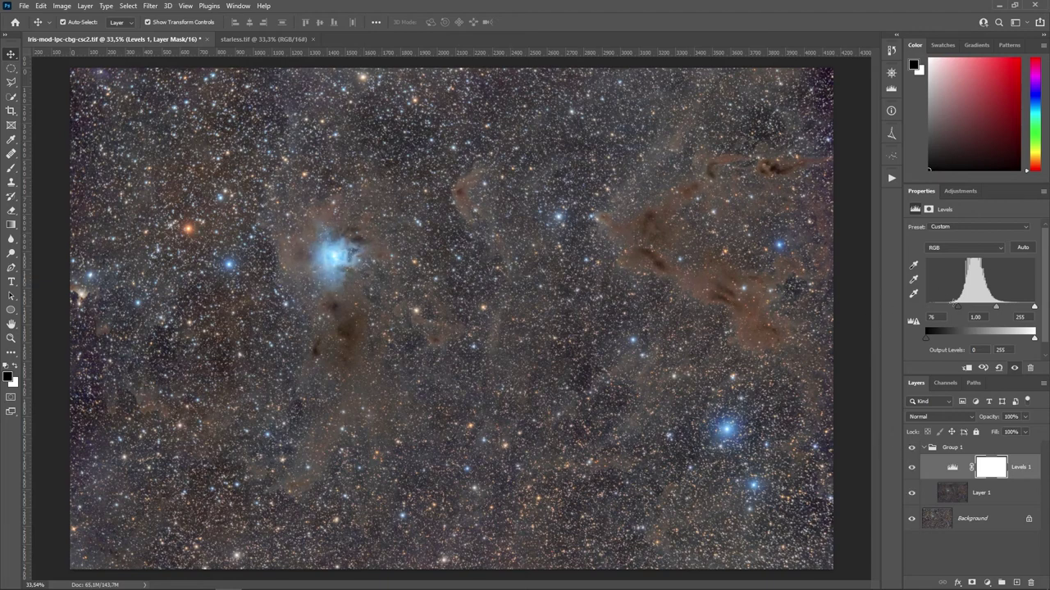
- Nudge the Levels black point down to 68 and compare with Group 1 hidden
{"action": "left_click_drag", "start_coordinate": [959, 312], "coordinate": [956, 312]}
{"action": "left_click", "coordinate": [911, 448]}
{"action": "left_click", "coordinate": [911, 448]}
{"action": "left_click", "coordinate": [910, 448]}
{"action": "left_click", "coordinate": [910, 448]}
- Fit the image on screen and merge Group 1 into a single Background layer
{"action": "key", "text": "ctrl+minus"}
{"action": "key", "text": "ctrl+0"}
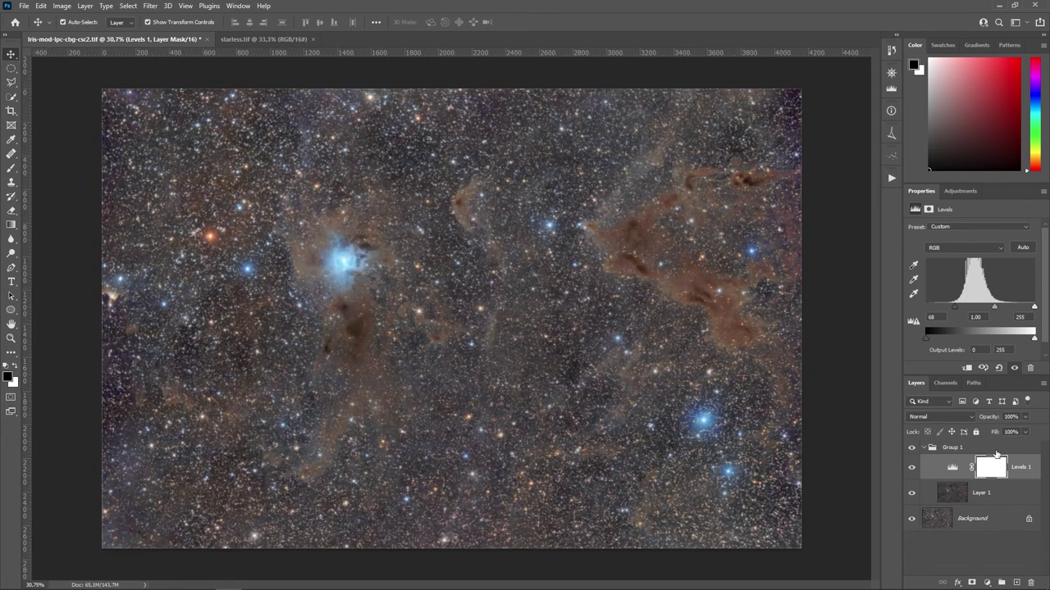
{"action": "left_click", "coordinate": [999, 493]}
{"action": "right_click", "coordinate": [996, 516]}
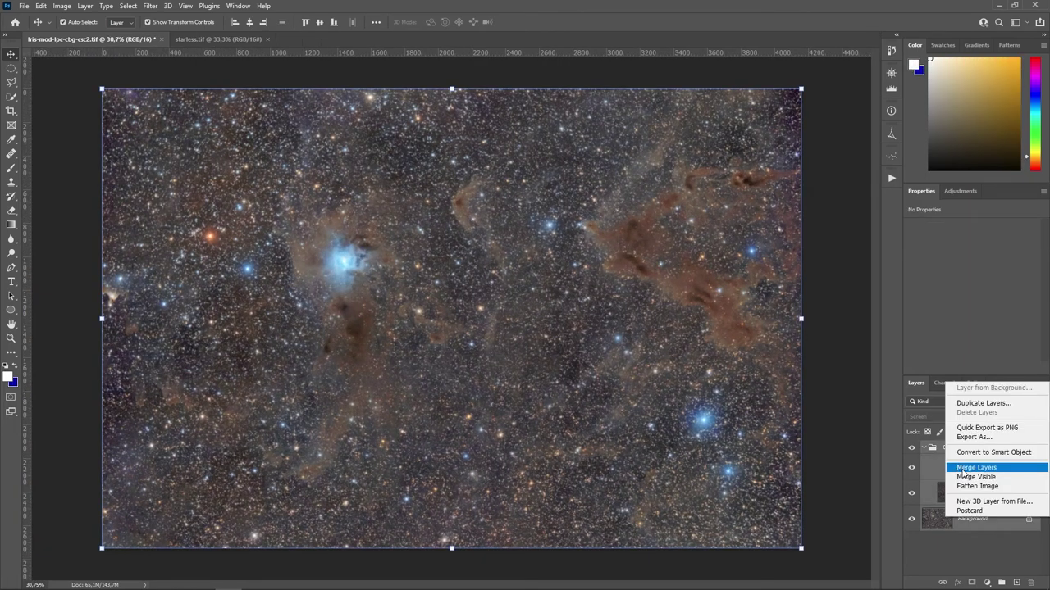
{"action": "left_click", "coordinate": [964, 467]}
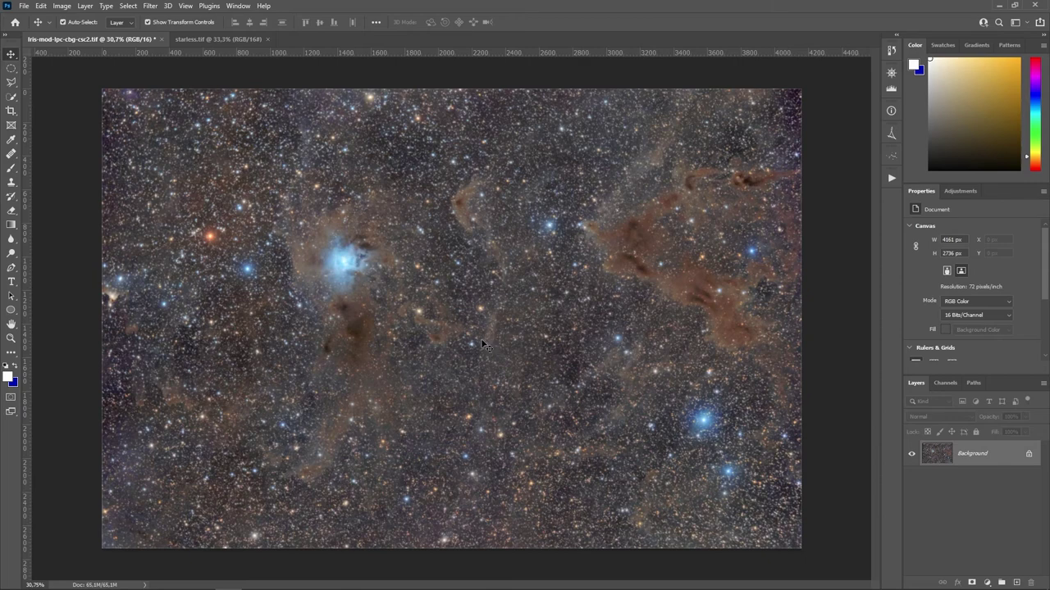
- Add a new Levels adjustment with black input 15 and merge it into the Background
{"action": "left_click", "coordinate": [986, 582]}
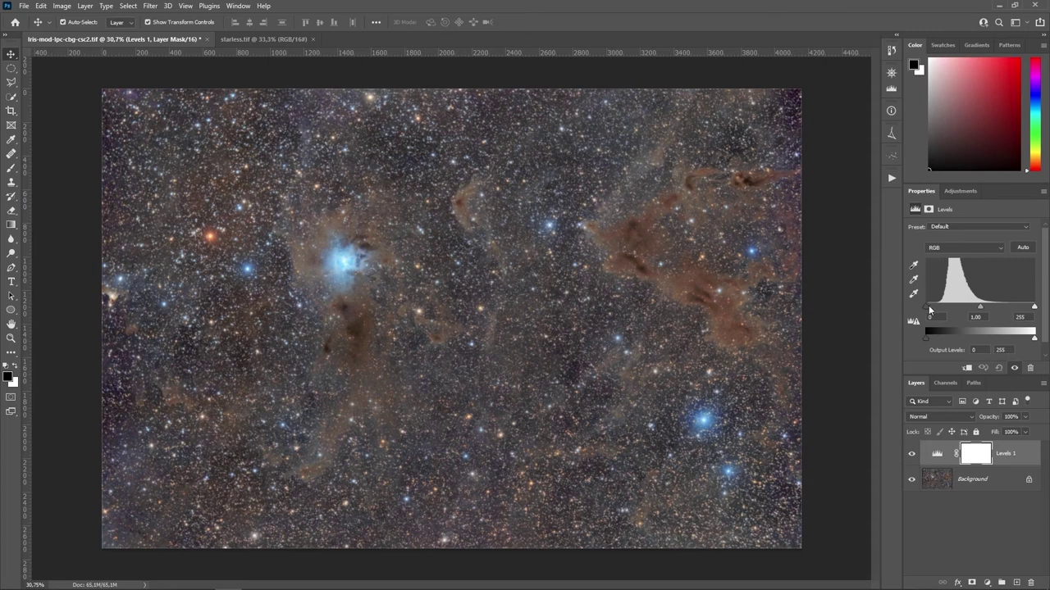
{"action": "left_click_drag", "start_coordinate": [928, 305], "coordinate": [928, 307]}
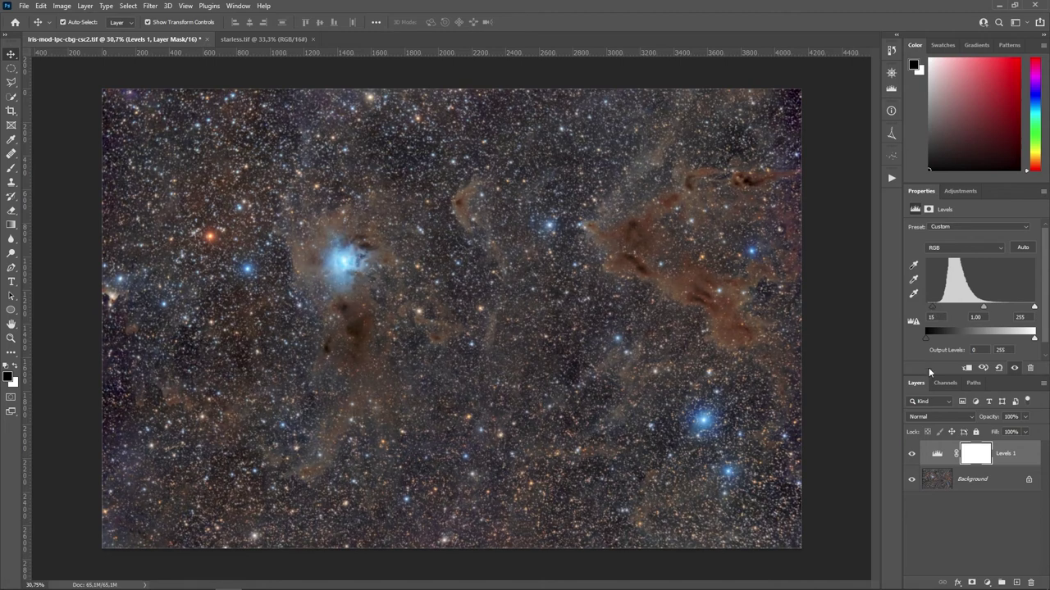
{"action": "left_click", "coordinate": [998, 482], "text": "shift"}
{"action": "right_click", "coordinate": [998, 482]}
{"action": "left_click", "coordinate": [972, 433]}
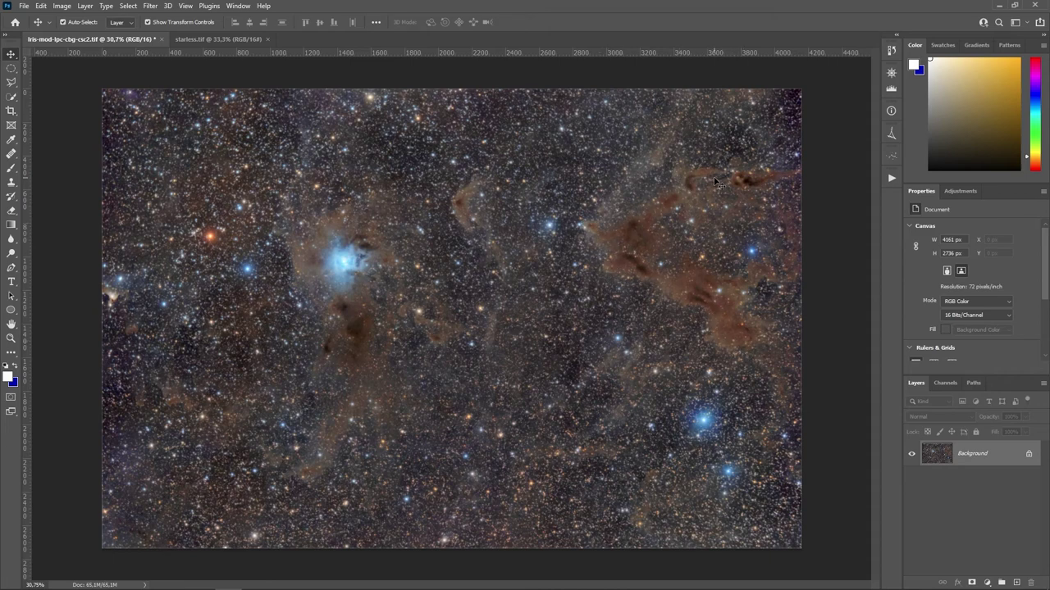
- Add a Selective Color adjustment layer and set the Reds' Cyan to +20
{"action": "left_click", "coordinate": [987, 581]}
{"action": "left_click", "coordinate": [991, 572]}
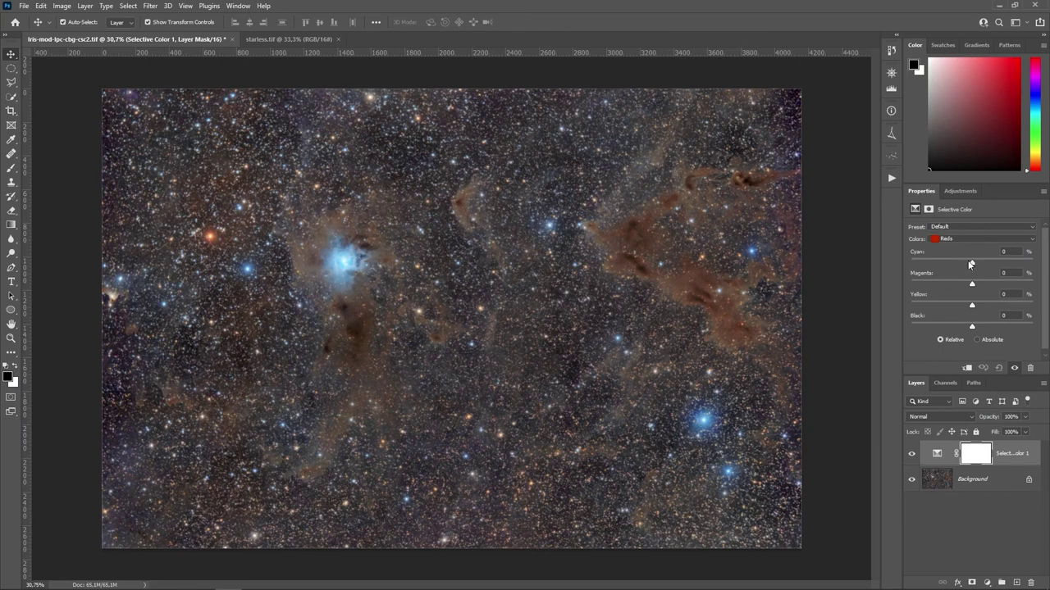
{"action": "left_click_drag", "start_coordinate": [972, 262], "coordinate": [978, 266]}
{"action": "left_click_drag", "start_coordinate": [989, 267], "coordinate": [986, 269]}
{"action": "left_click_drag", "start_coordinate": [983, 264], "coordinate": [985, 265]}
- Flatten the layers into a single Background layer
{"action": "left_click", "coordinate": [999, 480]}
{"action": "right_click", "coordinate": [1000, 480]}
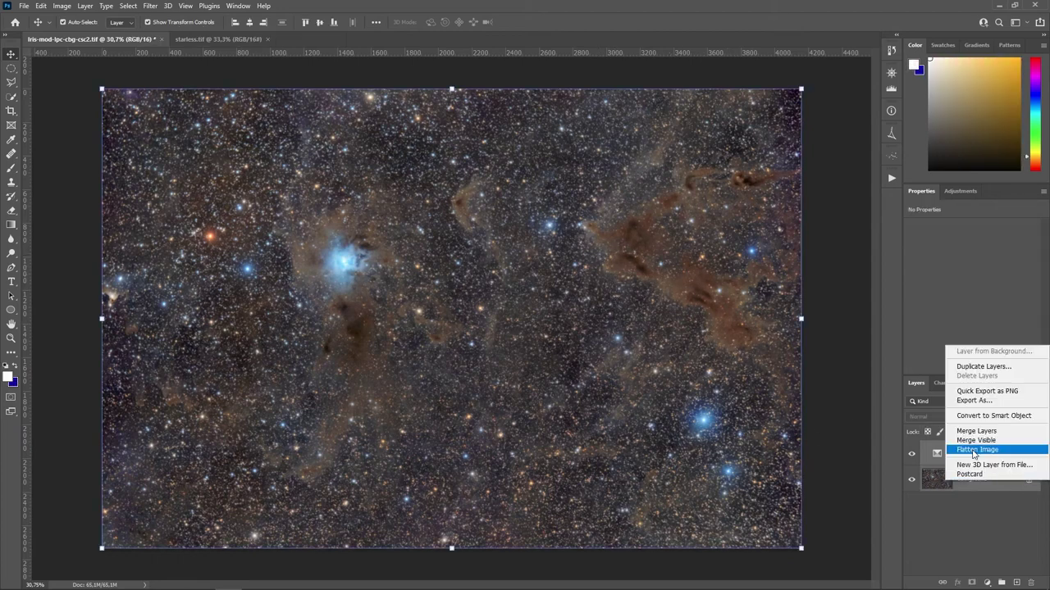
{"action": "left_click", "coordinate": [976, 432]}
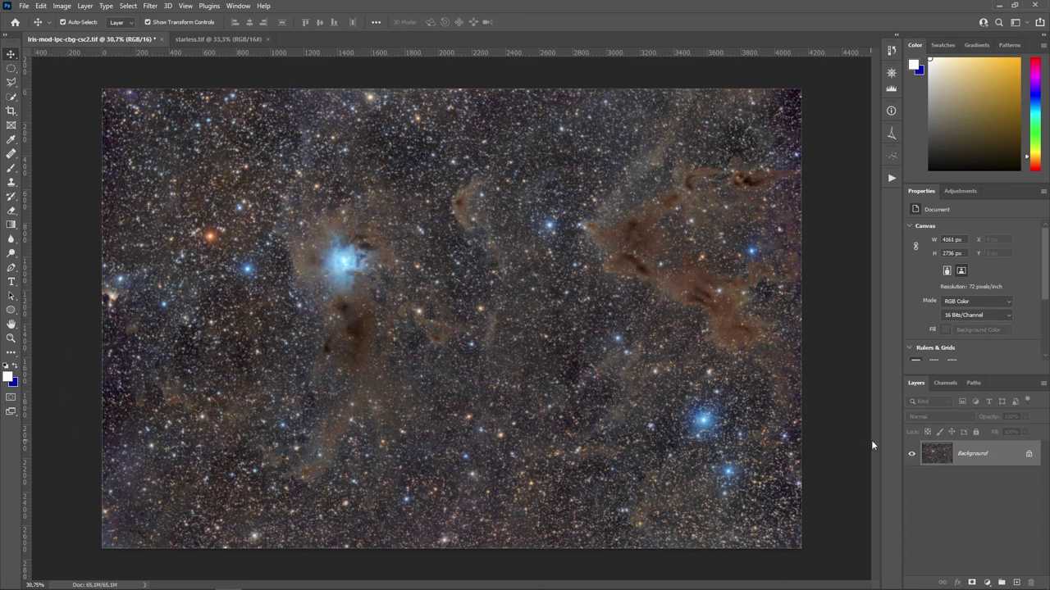
- Switch to the Polygonal Lasso tool, dismissing the adjustment and layer menus unused
{"action": "left_click", "coordinate": [987, 582]}
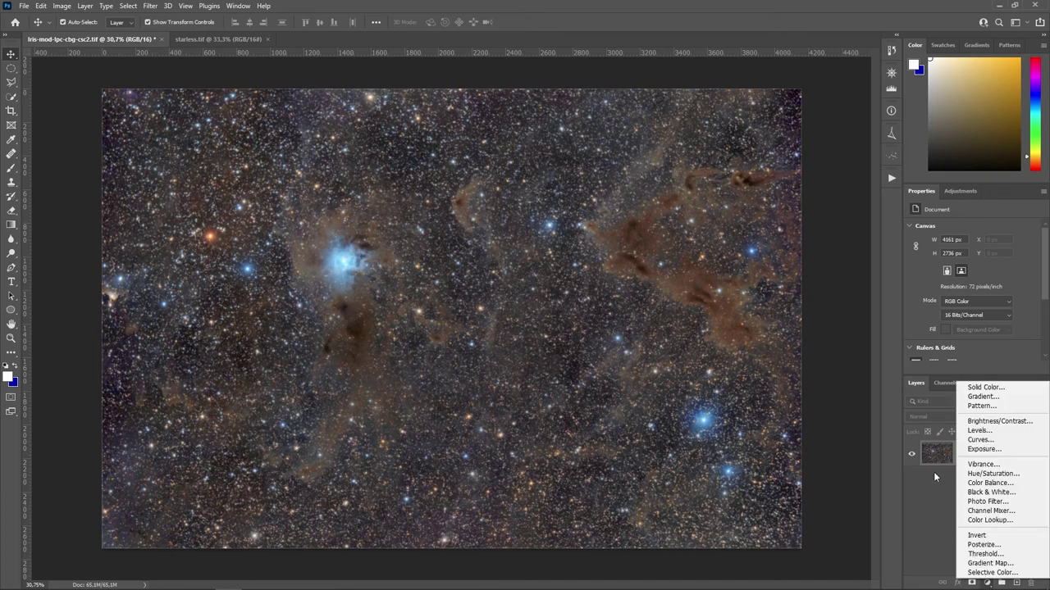
{"action": "key", "text": "Escape"}
{"action": "left_click", "coordinate": [10, 83]}
{"action": "key", "text": "alt+l"}
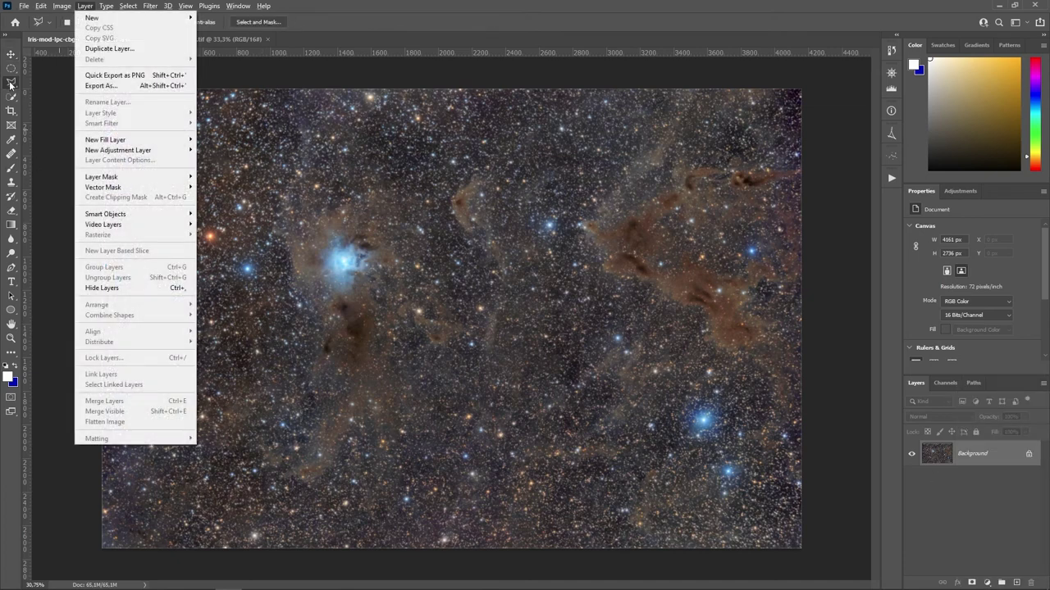
{"action": "key", "text": "Escape"}
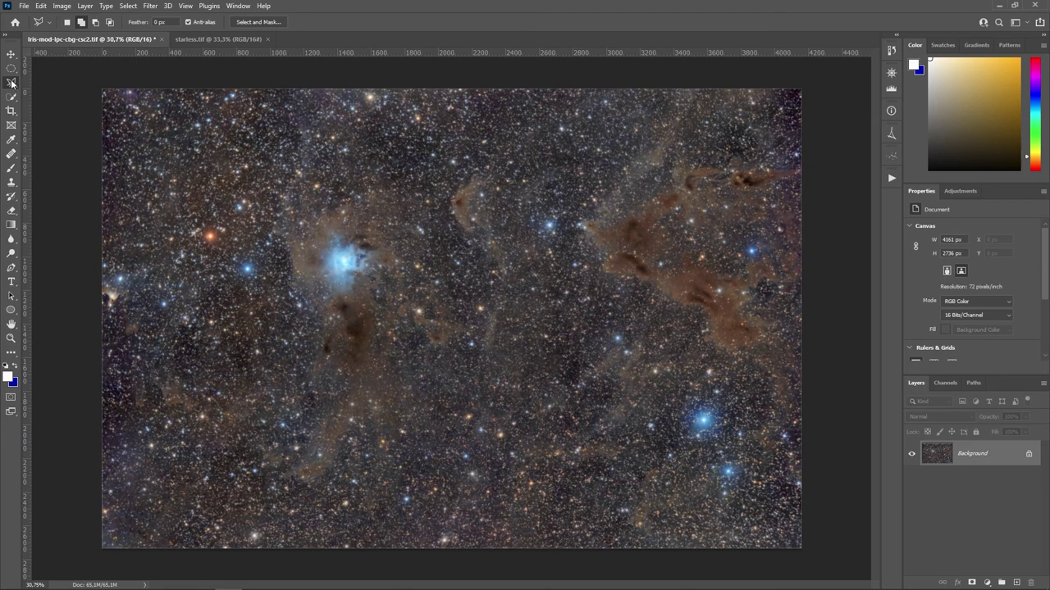
- Outline a polygonal strip along the image's left edge, top to bottom
{"action": "left_click", "coordinate": [183, 82]}
{"action": "left_click", "coordinate": [129, 106]}
{"action": "left_click", "coordinate": [123, 128]}
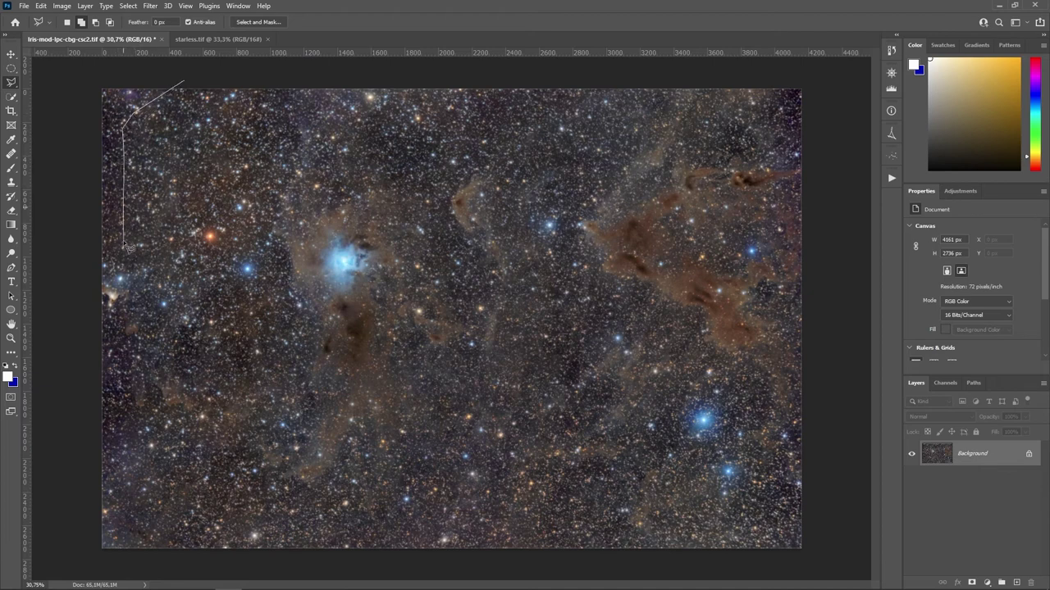
{"action": "left_click", "coordinate": [130, 358]}
{"action": "left_click", "coordinate": [136, 379]}
{"action": "left_click", "coordinate": [121, 441]}
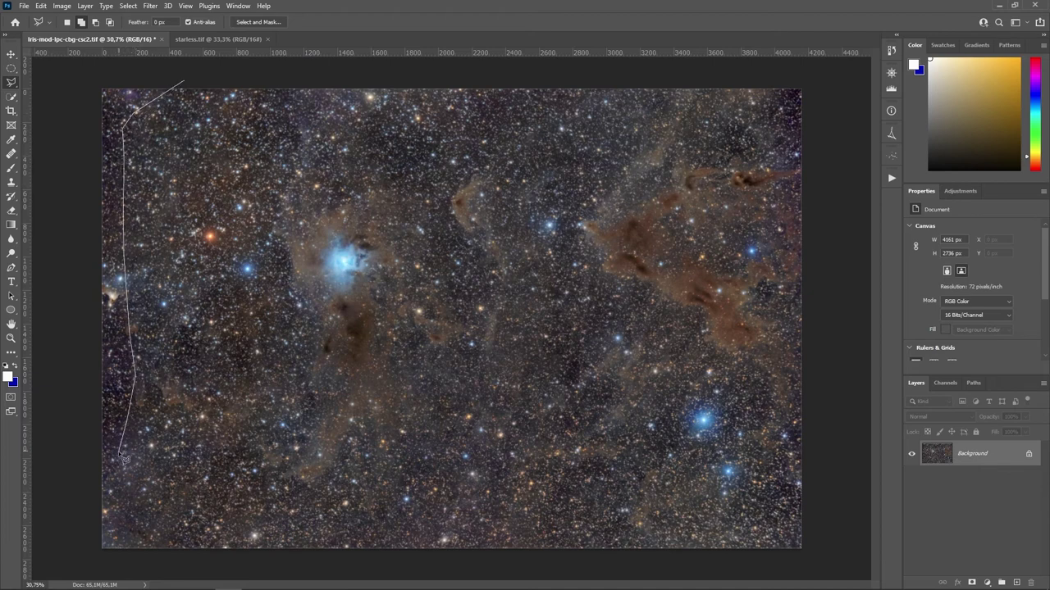
{"action": "left_click", "coordinate": [117, 489]}
{"action": "left_click", "coordinate": [121, 521]}
{"action": "left_click", "coordinate": [97, 541]}
{"action": "left_click", "coordinate": [91, 79]}
{"action": "left_click", "coordinate": [153, 85]}
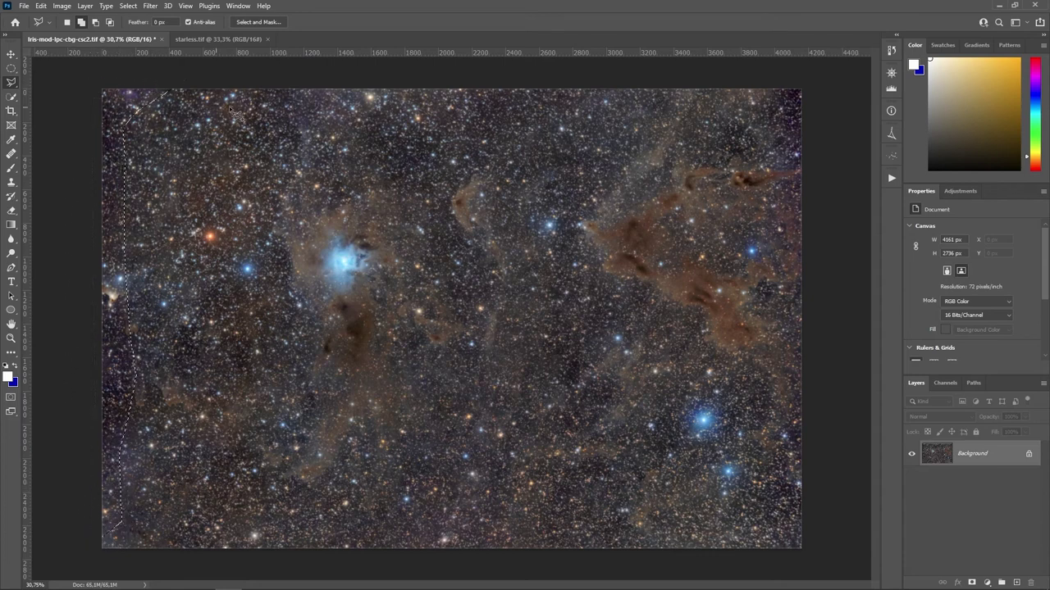
- Add a right-edge strip, then a Hue/Saturation adjustment layer masked to both strips
{"action": "left_click", "coordinate": [776, 81]}
{"action": "left_click", "coordinate": [769, 105]}
{"action": "left_click", "coordinate": [782, 170]}
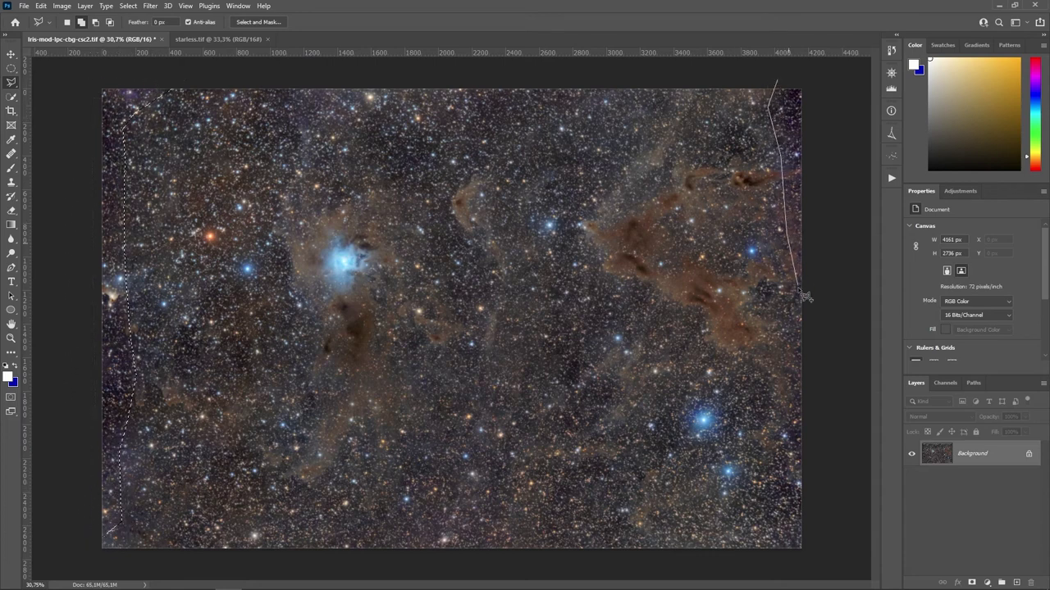
{"action": "left_click", "coordinate": [816, 338]}
{"action": "double_click", "coordinate": [805, 76]}
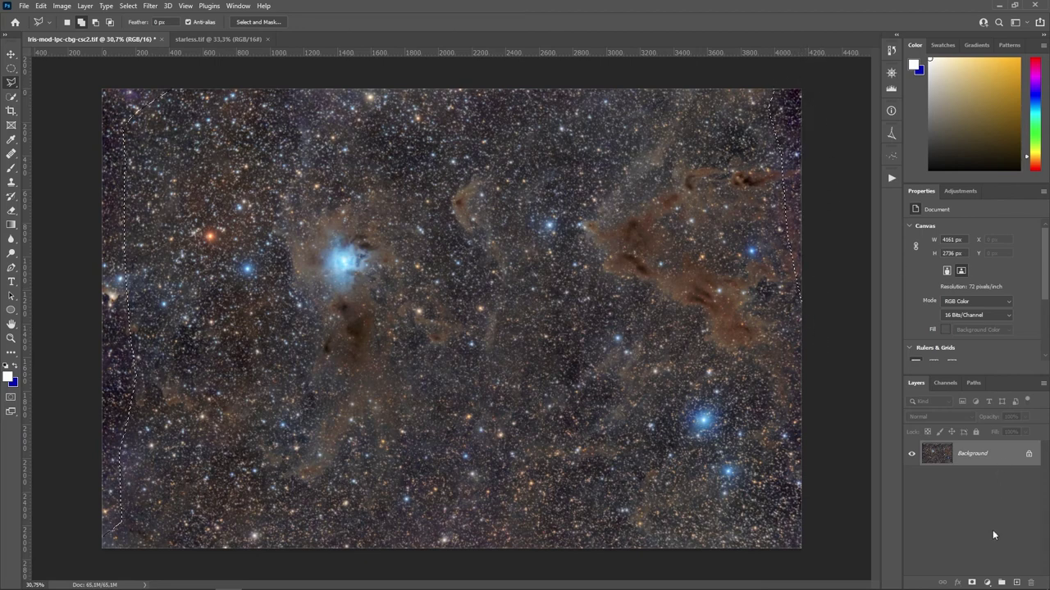
{"action": "left_click", "coordinate": [986, 582]}
{"action": "left_click", "coordinate": [992, 477]}
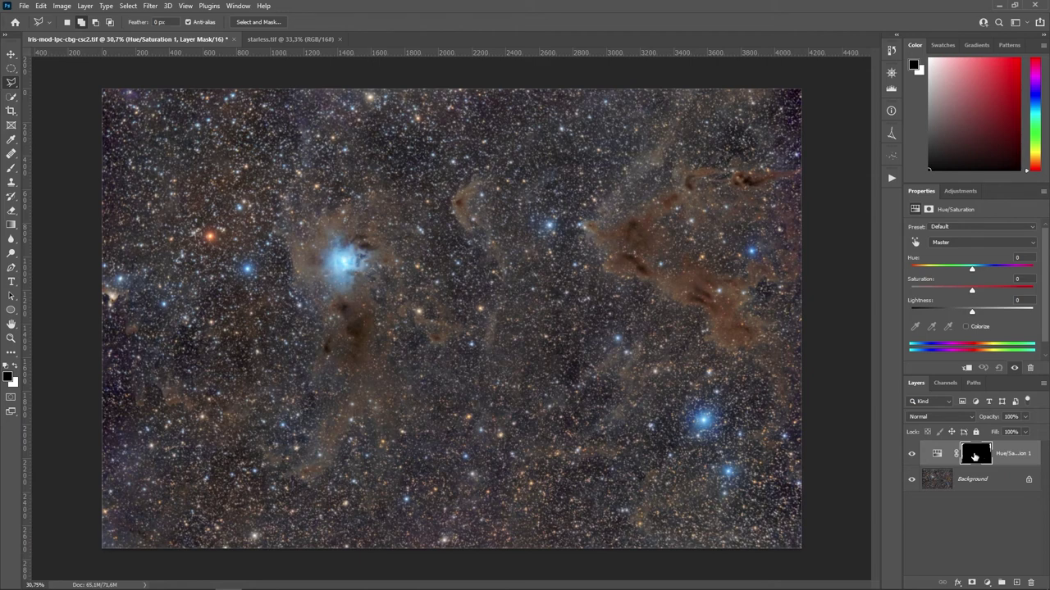
- Target Magentas in Hue/Saturation and drag Hue to about -96 and Saturation to -40
{"action": "left_click", "coordinate": [951, 243]}
{"action": "left_click", "coordinate": [950, 302]}
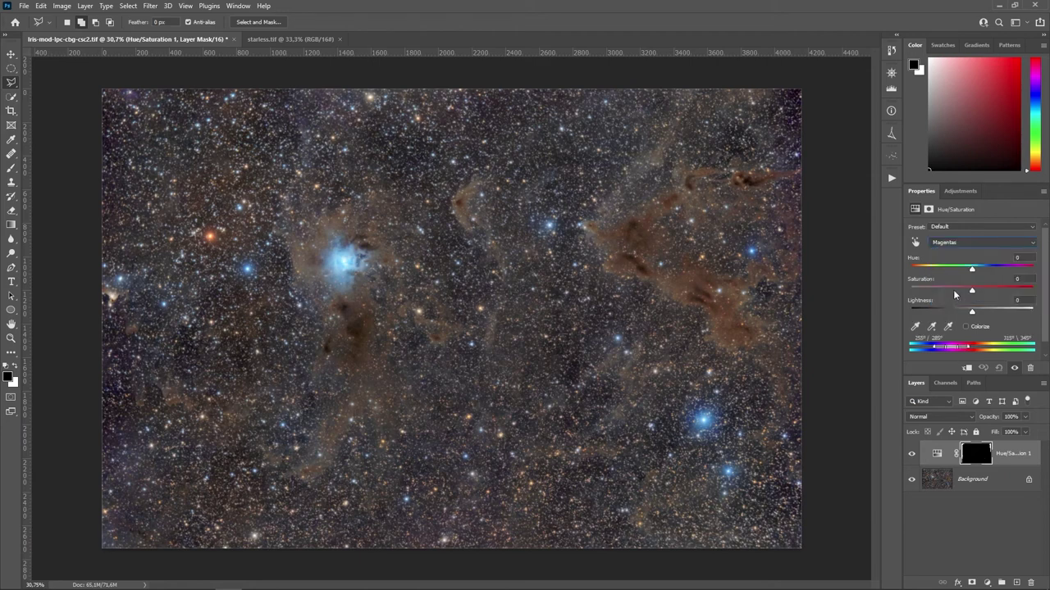
{"action": "left_click", "coordinate": [946, 287]}
{"action": "left_click_drag", "start_coordinate": [908, 291], "coordinate": [929, 293]}
{"action": "left_click_drag", "start_coordinate": [929, 292], "coordinate": [931, 271]}
- Reselect the Hue/Saturation layer's settings and set the Magentas' Hue to -43
{"action": "key", "text": "v"}
{"action": "scroll", "coordinate": [235, 258], "scroll_direction": "up", "scroll_amount": 5}
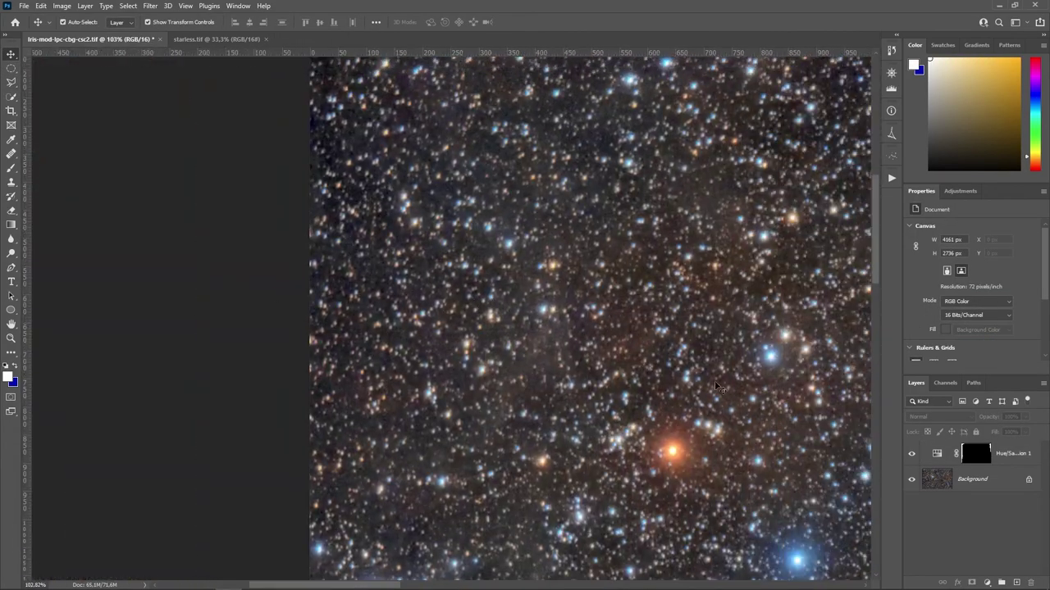
{"action": "left_click", "coordinate": [937, 455]}
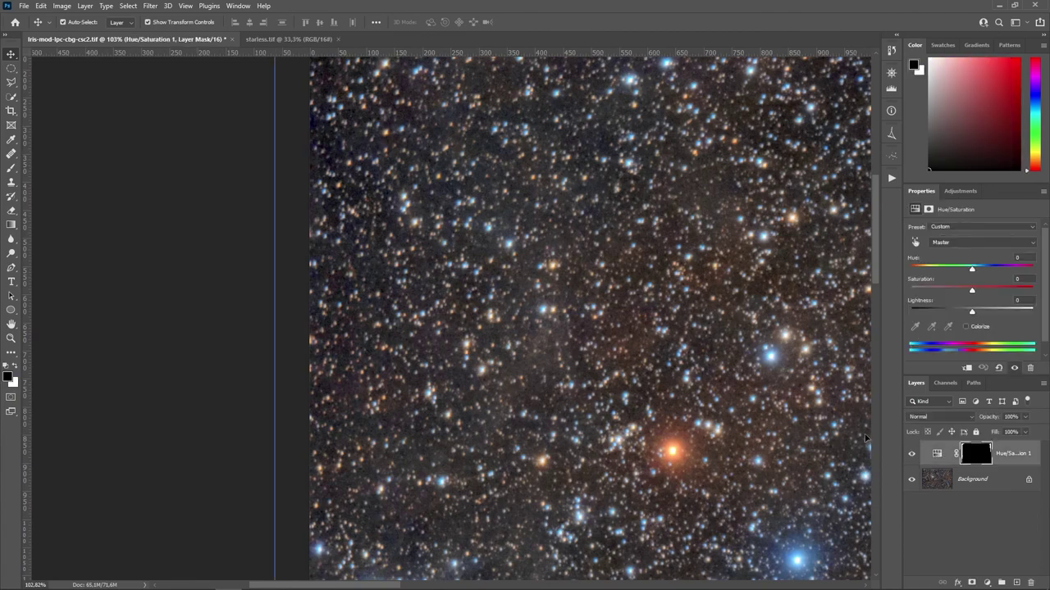
{"action": "scroll", "coordinate": [418, 345], "scroll_direction": "up", "scroll_amount": 5}
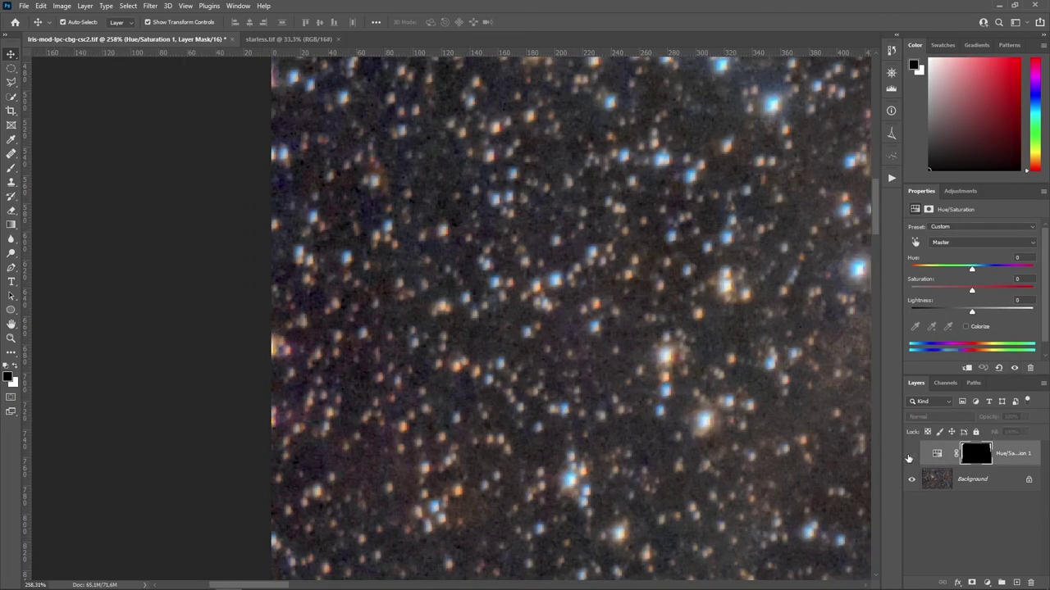
{"action": "left_click", "coordinate": [936, 454]}
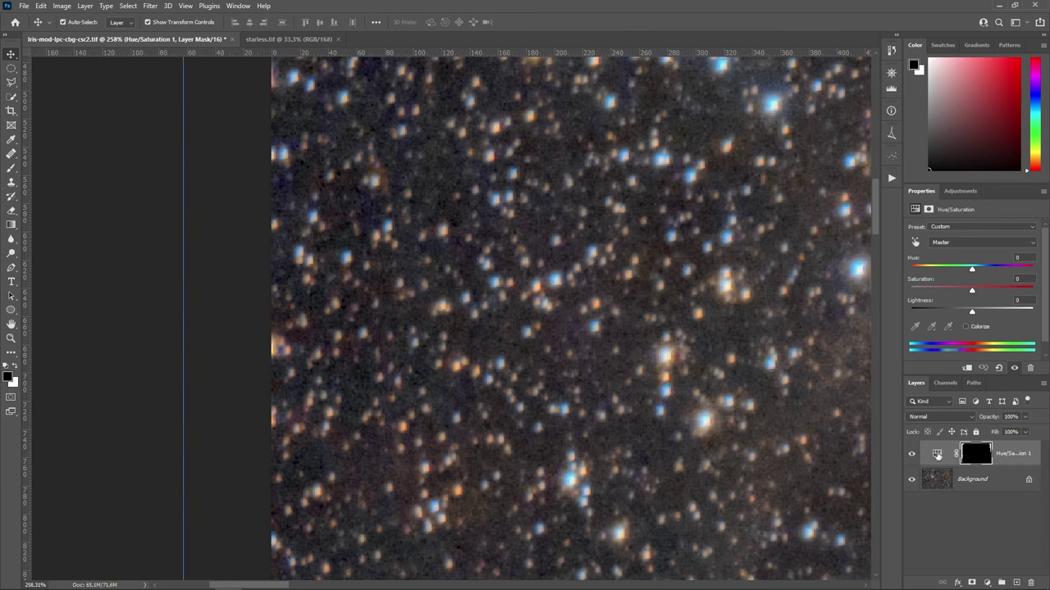
{"action": "left_click", "coordinate": [949, 243]}
{"action": "left_click", "coordinate": [951, 303]}
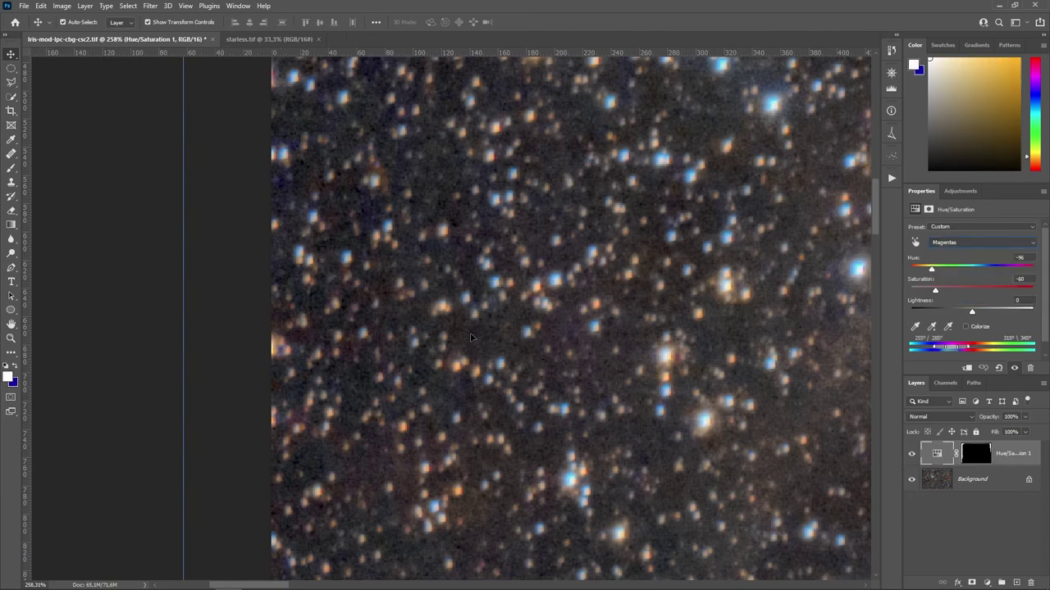
{"action": "left_click_drag", "start_coordinate": [938, 273], "coordinate": [947, 272]}
- Toggle the edge adjustment's visibility off and on to compare, then deselect it
{"action": "left_click", "coordinate": [912, 454]}
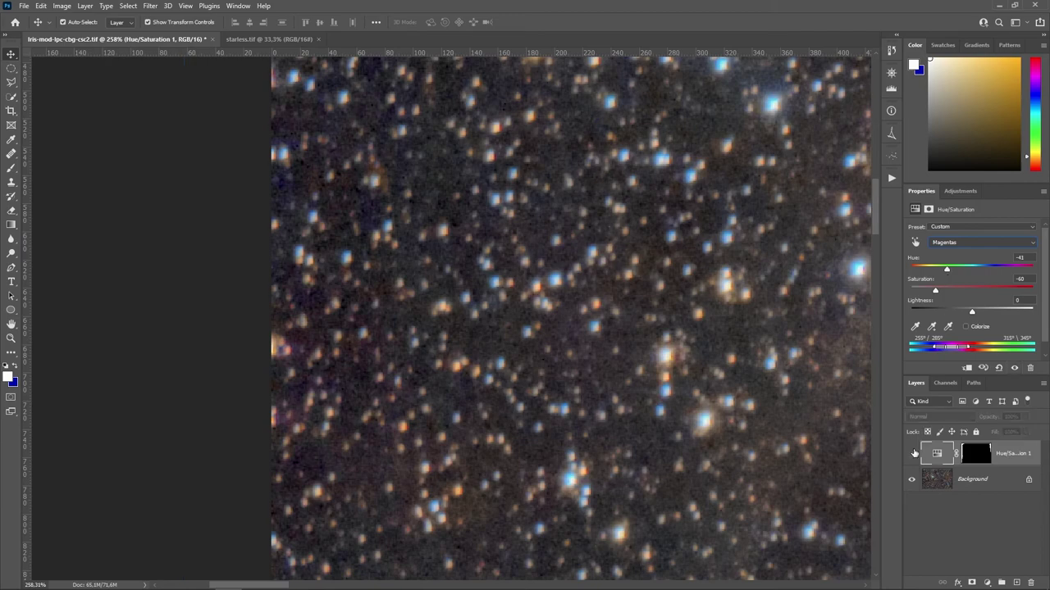
{"action": "left_click", "coordinate": [912, 453]}
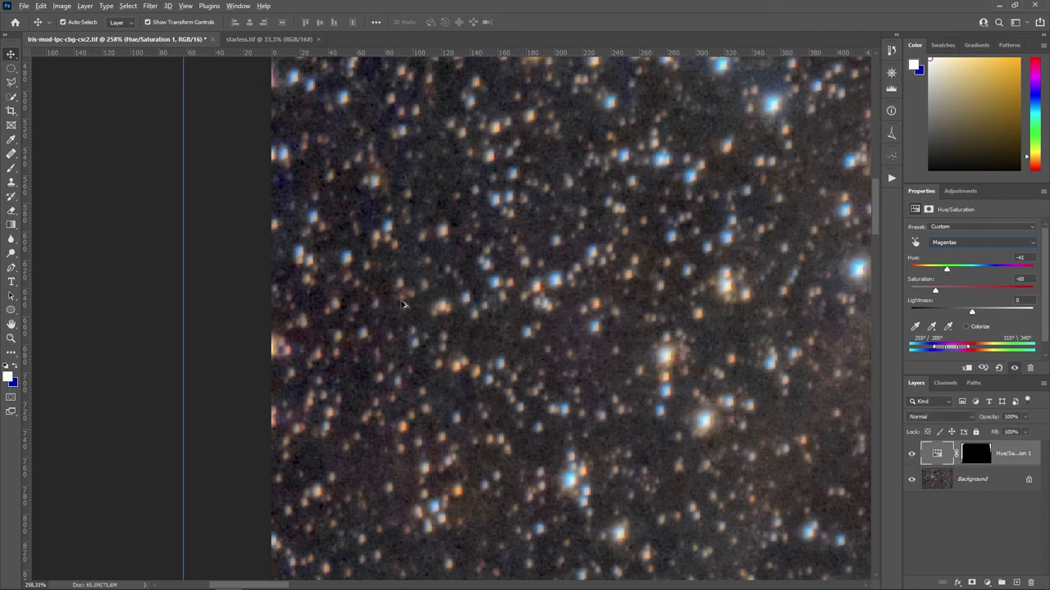
{"action": "left_click", "coordinate": [129, 248]}
{"action": "scroll", "coordinate": [318, 302], "scroll_direction": "down", "scroll_amount": 10}
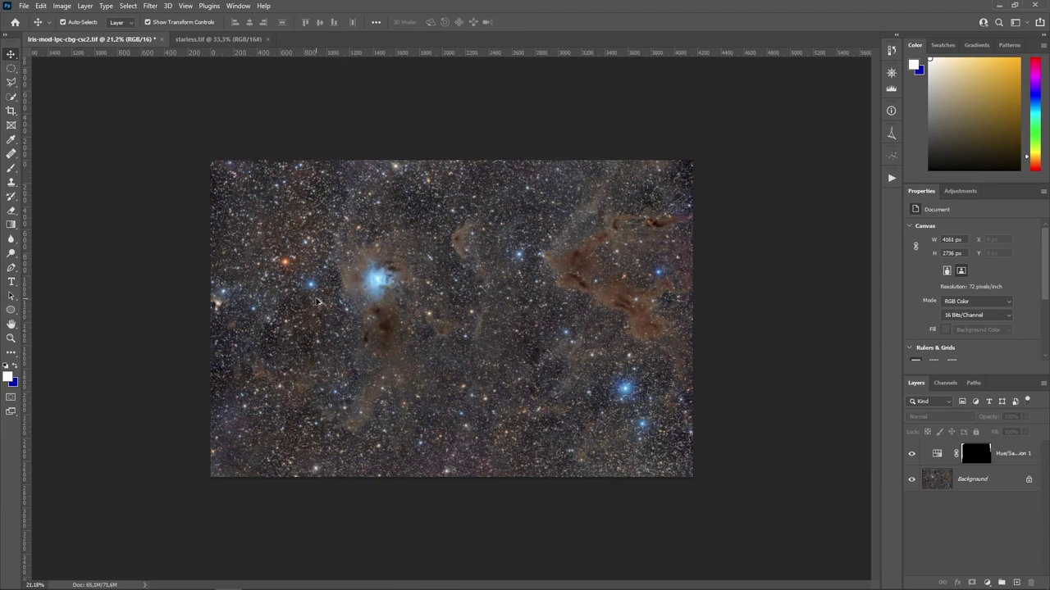
{"action": "scroll", "coordinate": [317, 302], "scroll_direction": "up", "scroll_amount": 4}
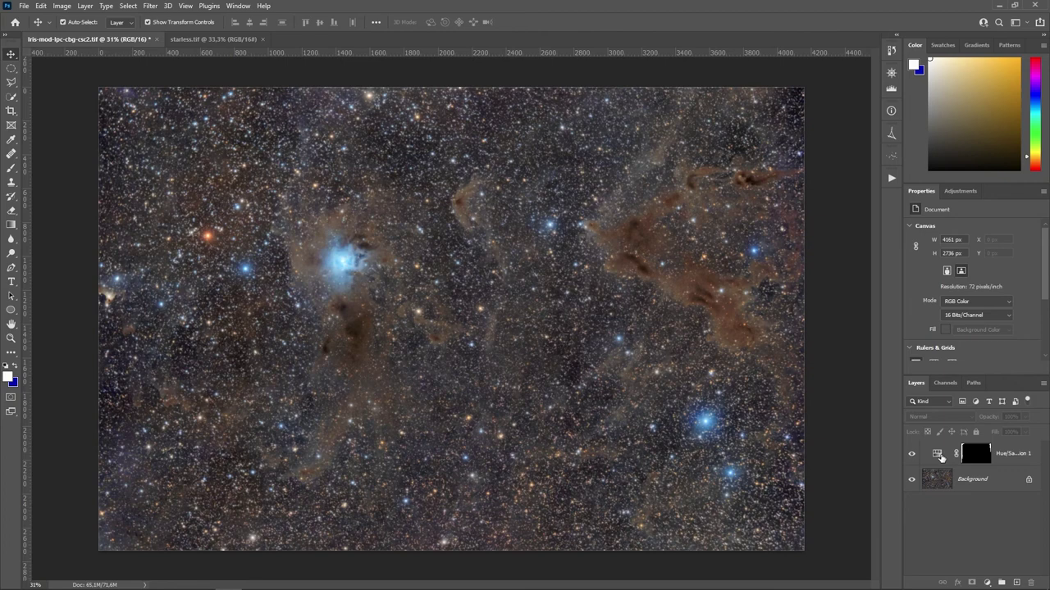
- Raise the edge adjustment's Lightness to +4 and feather its mask to 16.9 px
{"action": "left_click", "coordinate": [938, 456]}
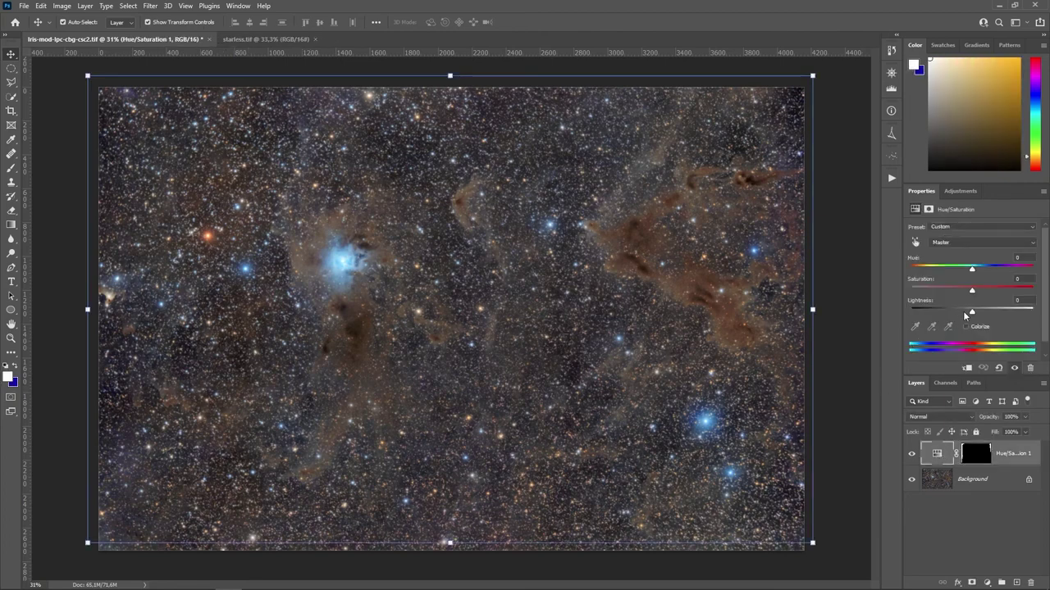
{"action": "left_click_drag", "start_coordinate": [970, 314], "coordinate": [976, 316]}
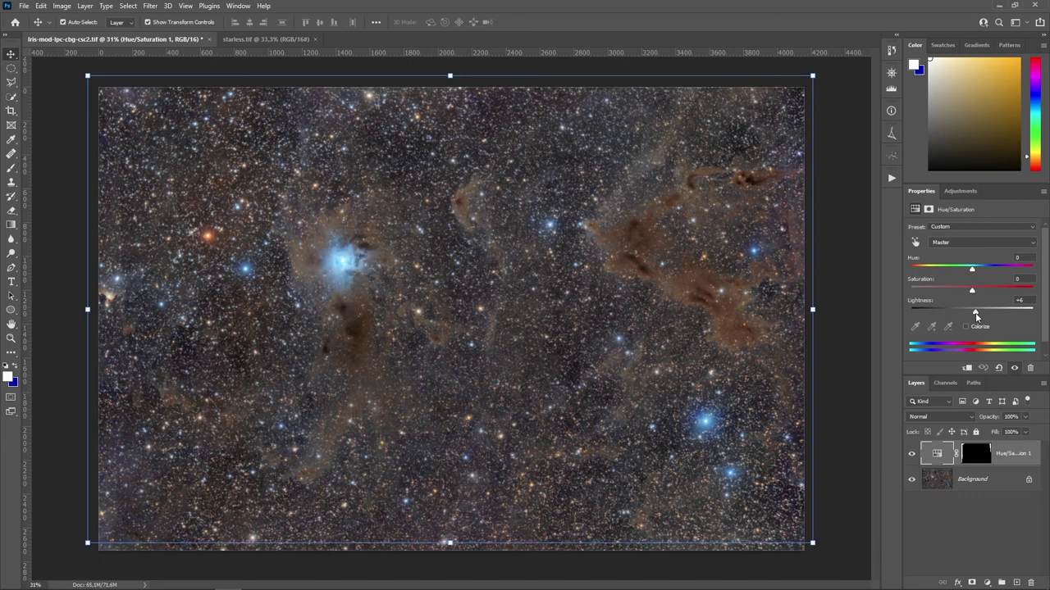
{"action": "left_click", "coordinate": [974, 459]}
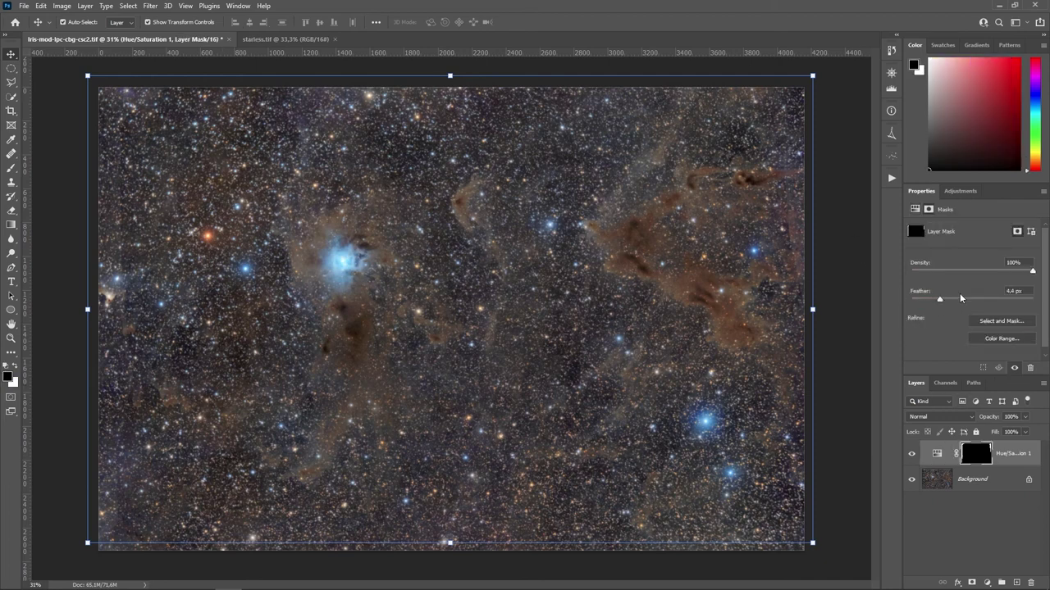
{"action": "left_click_drag", "start_coordinate": [961, 298], "coordinate": [964, 300]}
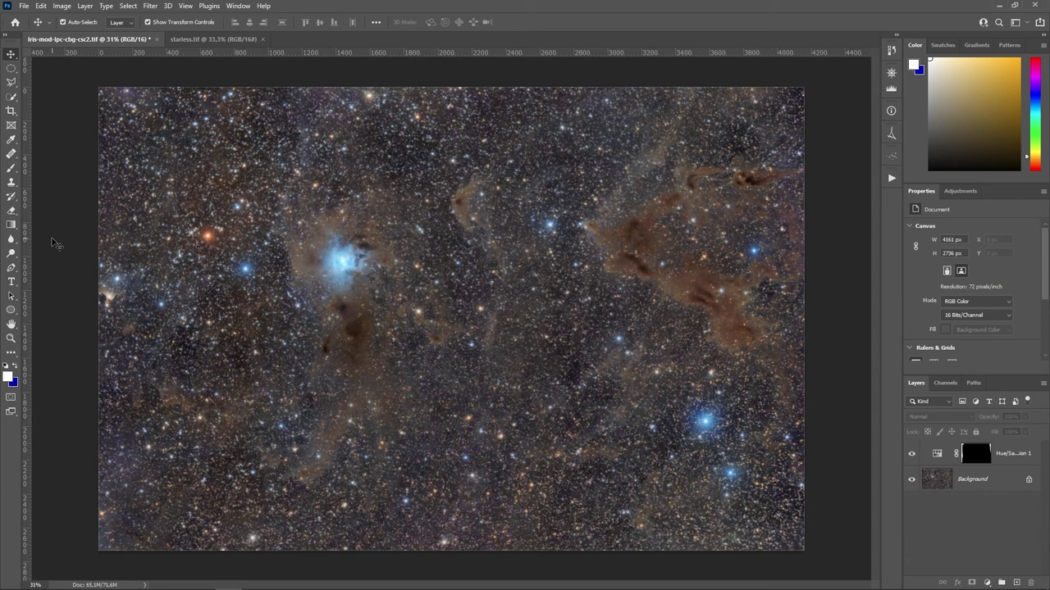
- Select the Hue/Saturation and Background layers and merge them into one Background
{"action": "left_click", "coordinate": [1000, 458]}
{"action": "left_click", "coordinate": [1007, 484]}
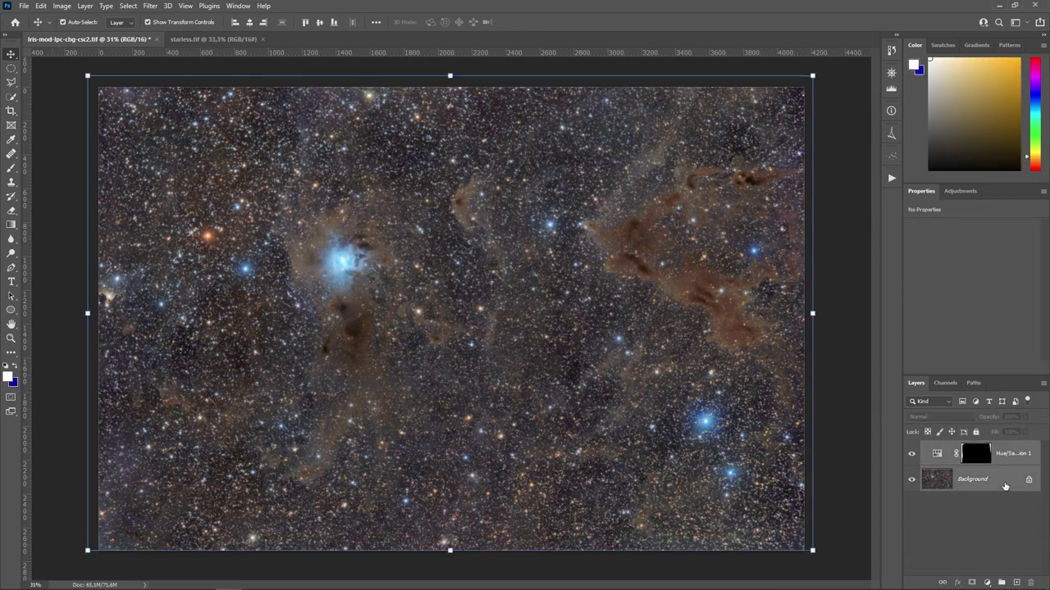
{"action": "right_click", "coordinate": [1005, 486]}
{"action": "left_click", "coordinate": [974, 433]}
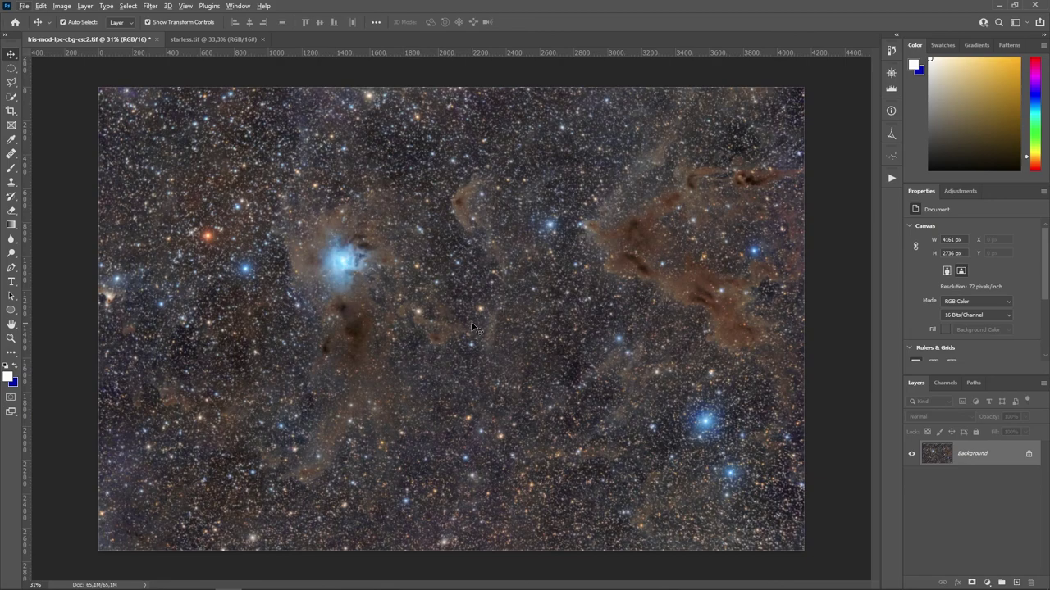
{"action": "scroll", "coordinate": [473, 328], "scroll_direction": "up", "scroll_amount": 5}
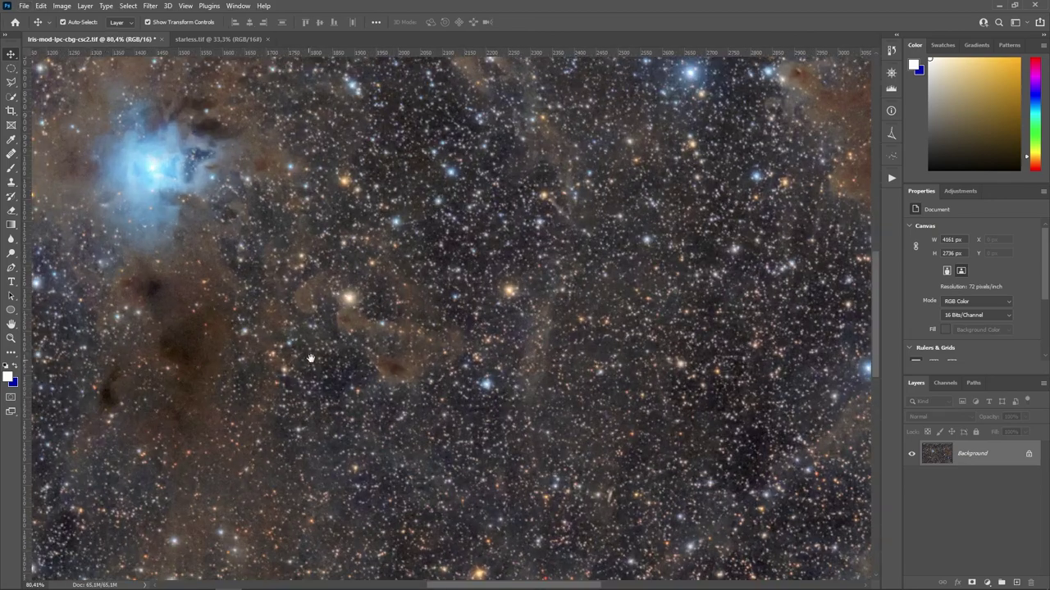
{"action": "left_click_drag", "start_coordinate": [311, 359], "coordinate": [434, 431]}
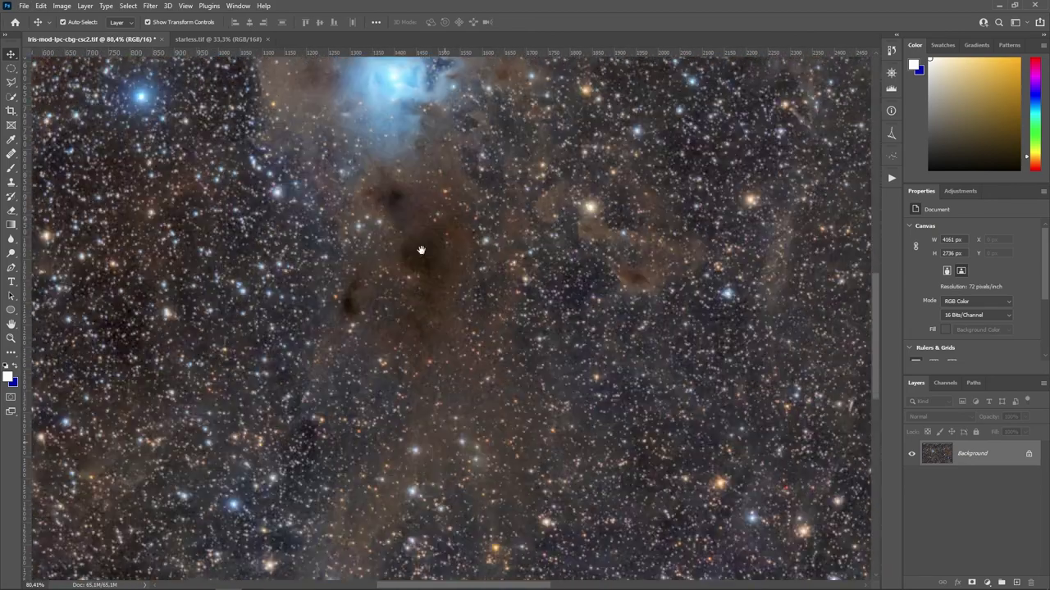
{"action": "left_click_drag", "start_coordinate": [421, 249], "coordinate": [411, 350]}
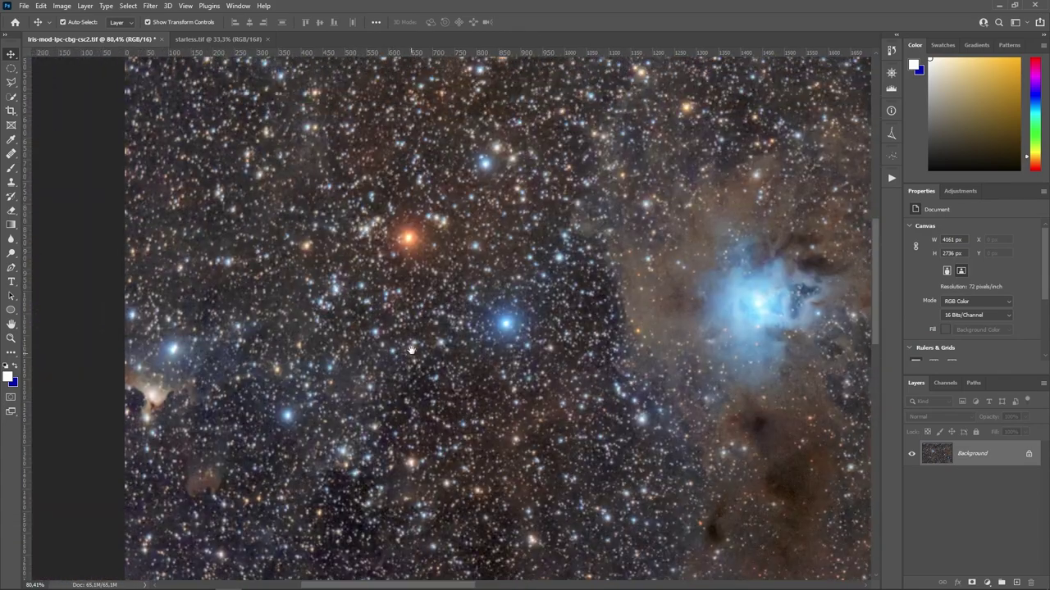
{"action": "left_click_drag", "start_coordinate": [520, 233], "coordinate": [129, 199]}
{"action": "left_click_drag", "start_coordinate": [738, 336], "coordinate": [411, 334]}
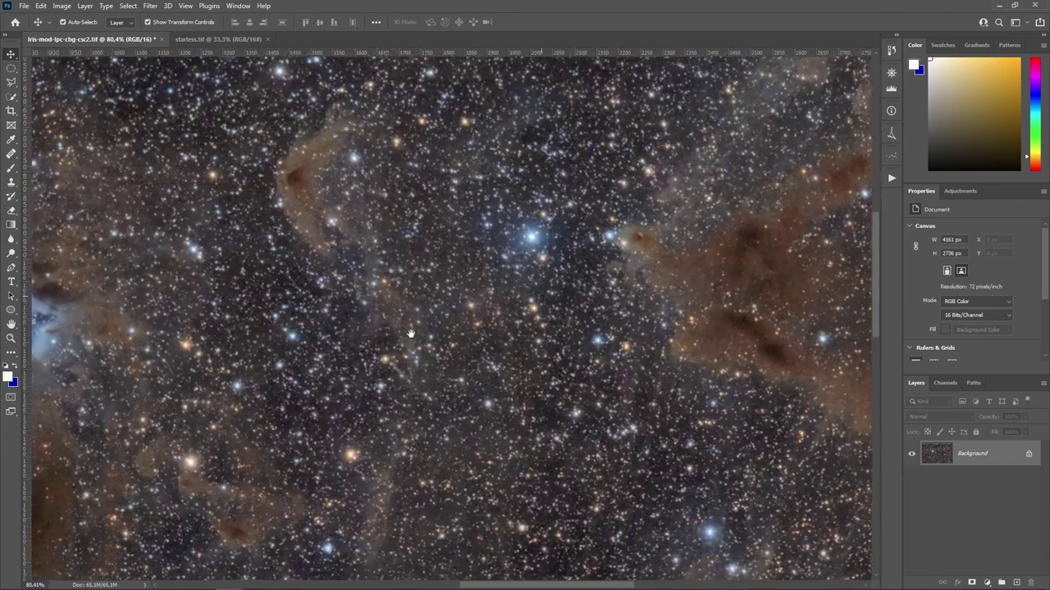
{"action": "left_click_drag", "start_coordinate": [689, 237], "coordinate": [372, 269]}
{"action": "left_click_drag", "start_coordinate": [458, 328], "coordinate": [461, 297]}
{"action": "left_click_drag", "start_coordinate": [571, 350], "coordinate": [587, 240]}
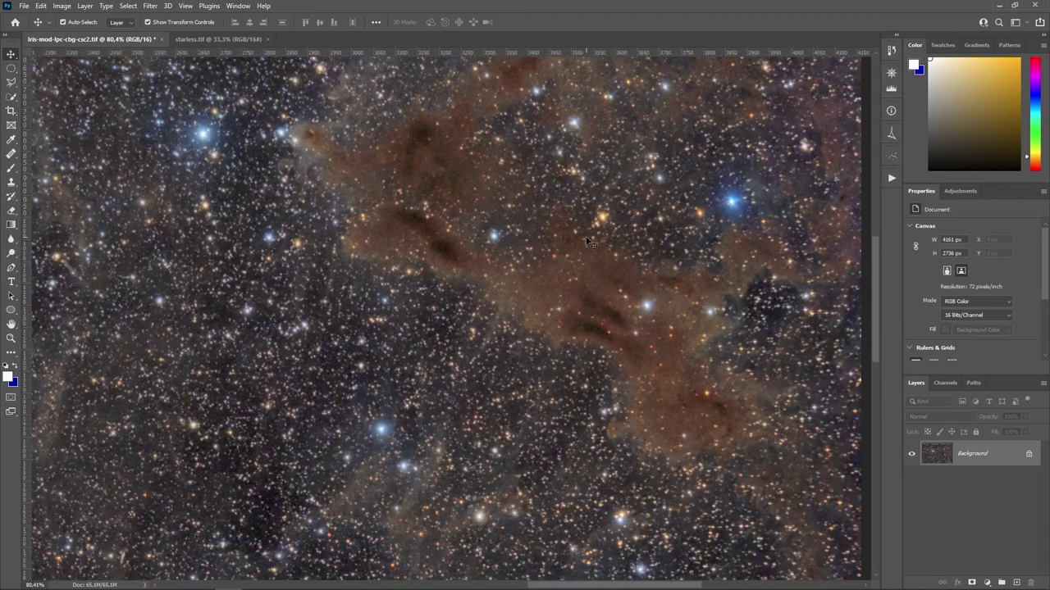
{"action": "scroll", "coordinate": [478, 207], "scroll_direction": "down", "scroll_amount": 10}
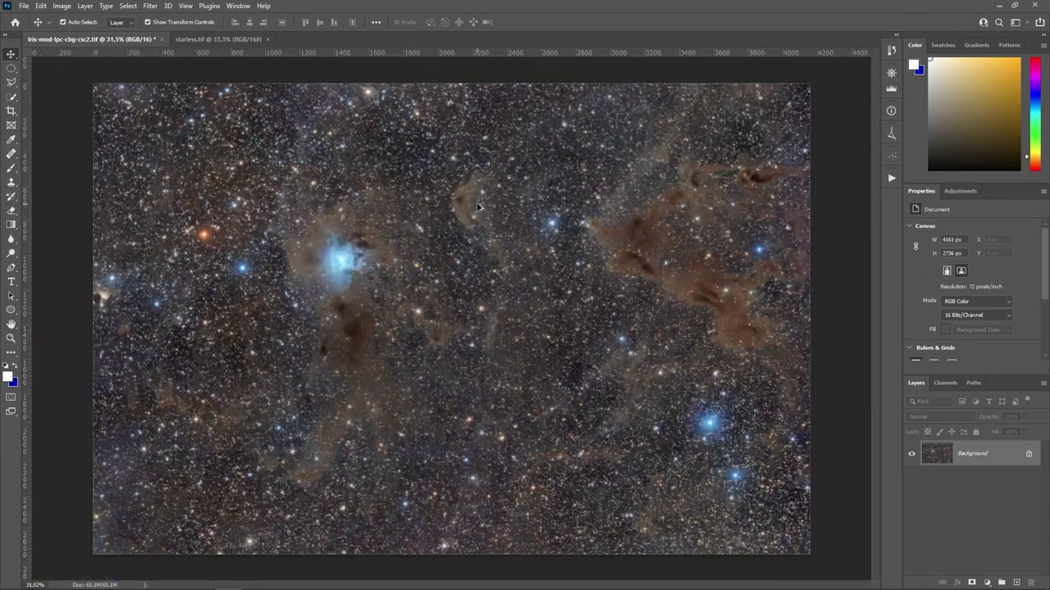
{"action": "scroll", "coordinate": [478, 206], "scroll_direction": "up", "scroll_amount": 1}
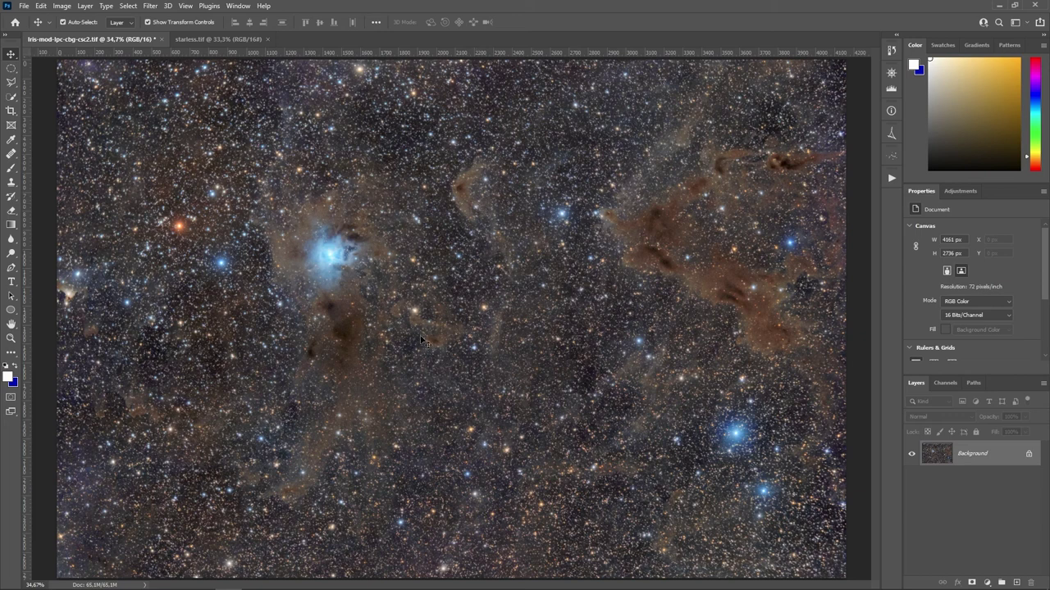
{"action": "mouse_move", "coordinate": [442, 583]}
{"action": "left_click", "coordinate": [415, 537]}
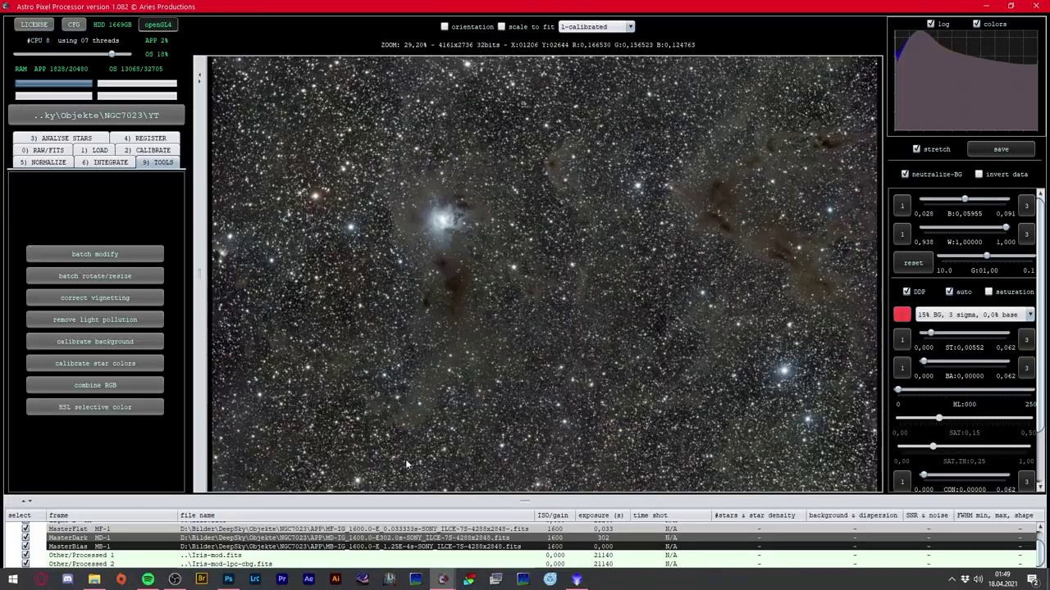
{"action": "scroll", "coordinate": [614, 308], "scroll_direction": "down", "scroll_amount": 1}
{"action": "scroll", "coordinate": [615, 308], "scroll_direction": "up", "scroll_amount": 1}
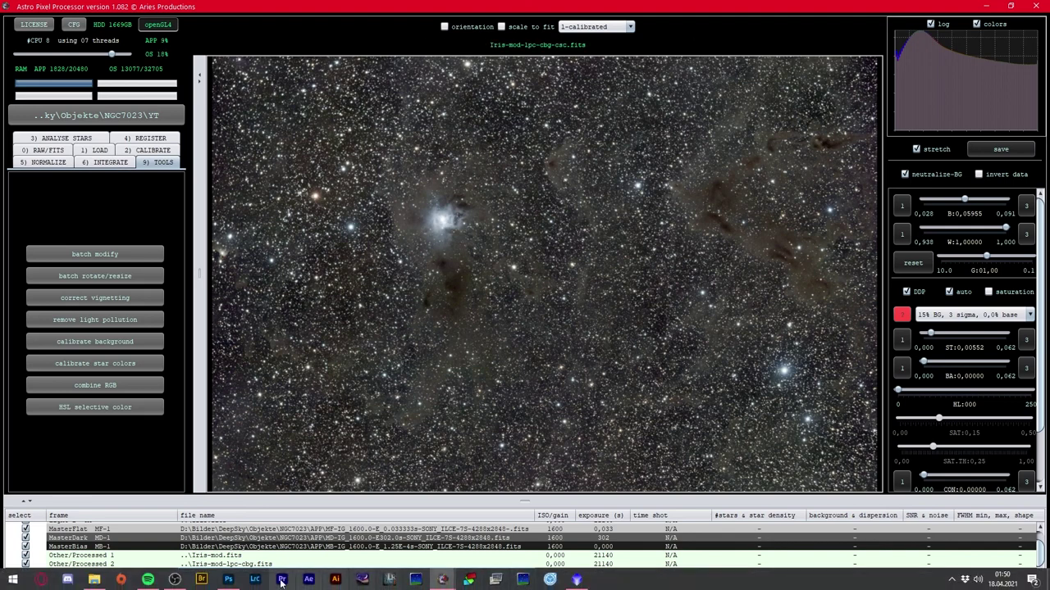
{"action": "left_click", "coordinate": [228, 580]}
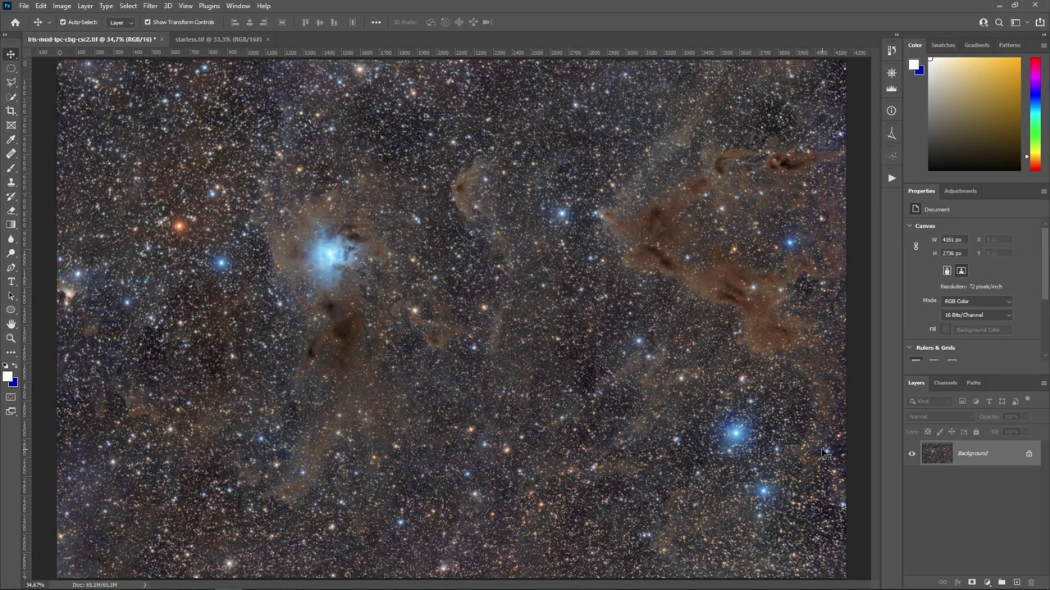
{"action": "scroll", "coordinate": [620, 371], "scroll_direction": "down", "scroll_amount": 1}
{"action": "scroll", "coordinate": [620, 371], "scroll_direction": "up", "scroll_amount": 1}
{"action": "scroll", "coordinate": [631, 295], "scroll_direction": "down", "scroll_amount": 3}
{"action": "scroll", "coordinate": [604, 300], "scroll_direction": "up", "scroll_amount": 3}
{"action": "scroll", "coordinate": [601, 300], "scroll_direction": "down", "scroll_amount": 1}
{"action": "scroll", "coordinate": [601, 300], "scroll_direction": "up", "scroll_amount": 1}
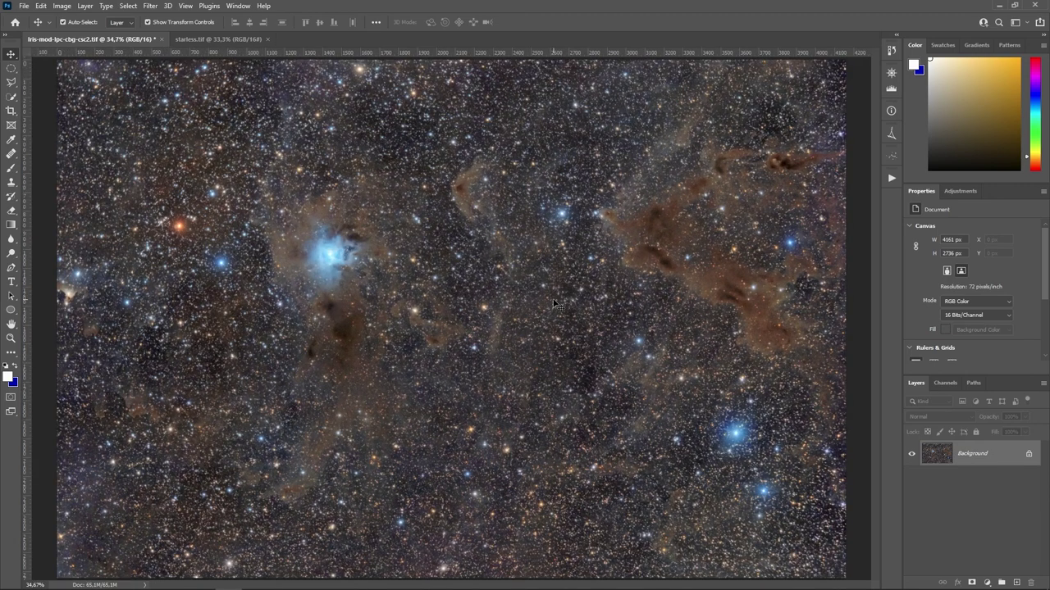